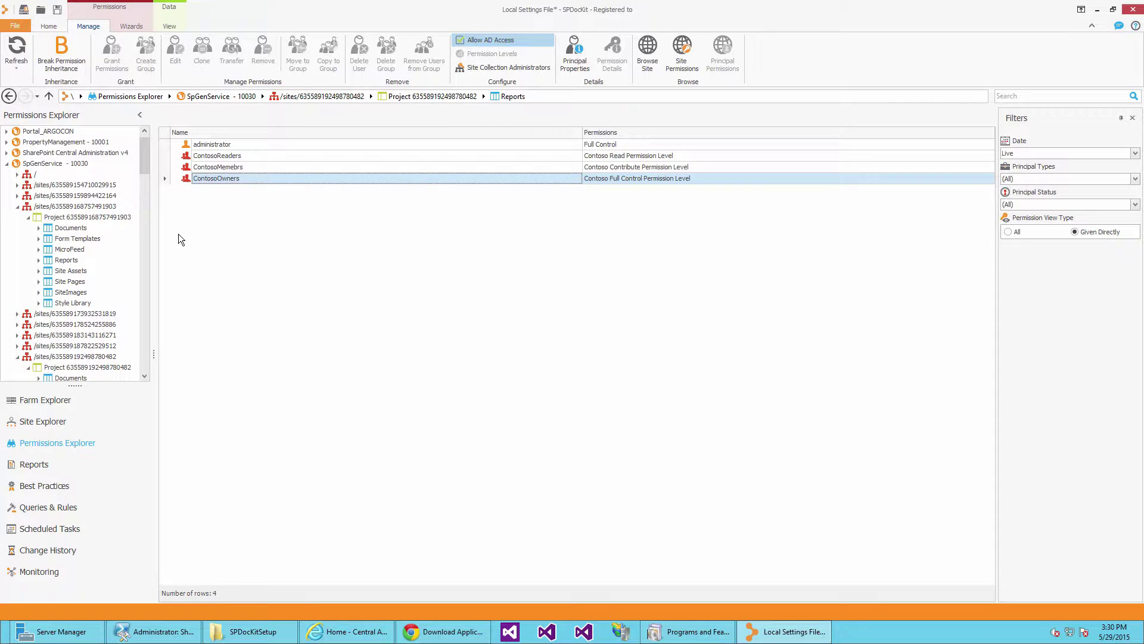
pyautogui.click(61, 52)
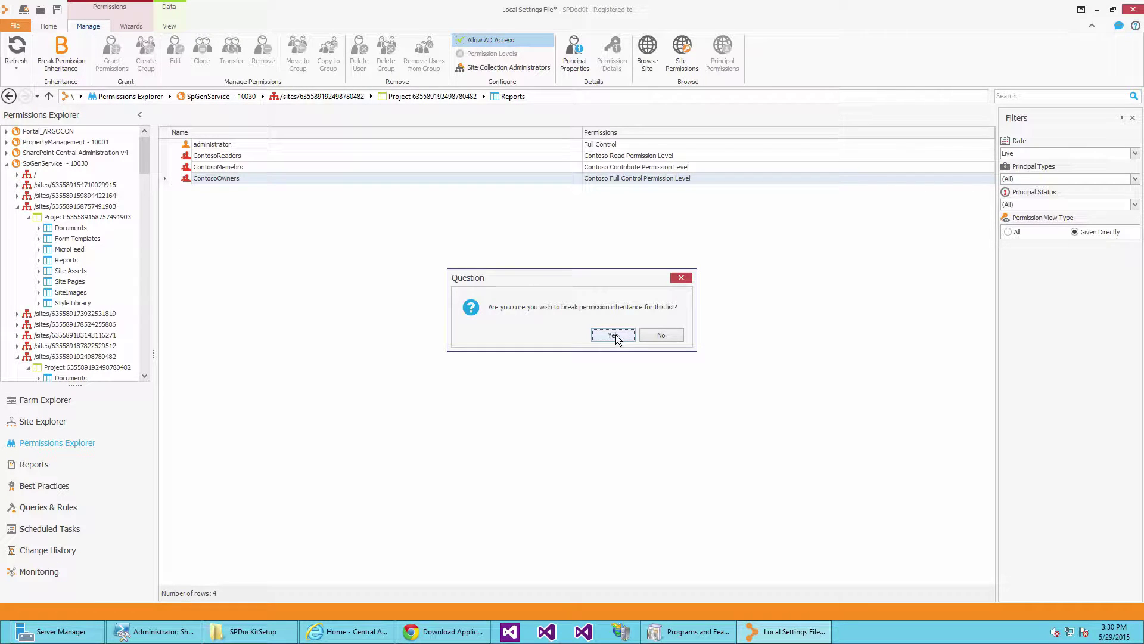
# Cancel the single-list break and start the Break/Restore wizard targeting SpGenService - 10030.
pyautogui.click(659, 336)
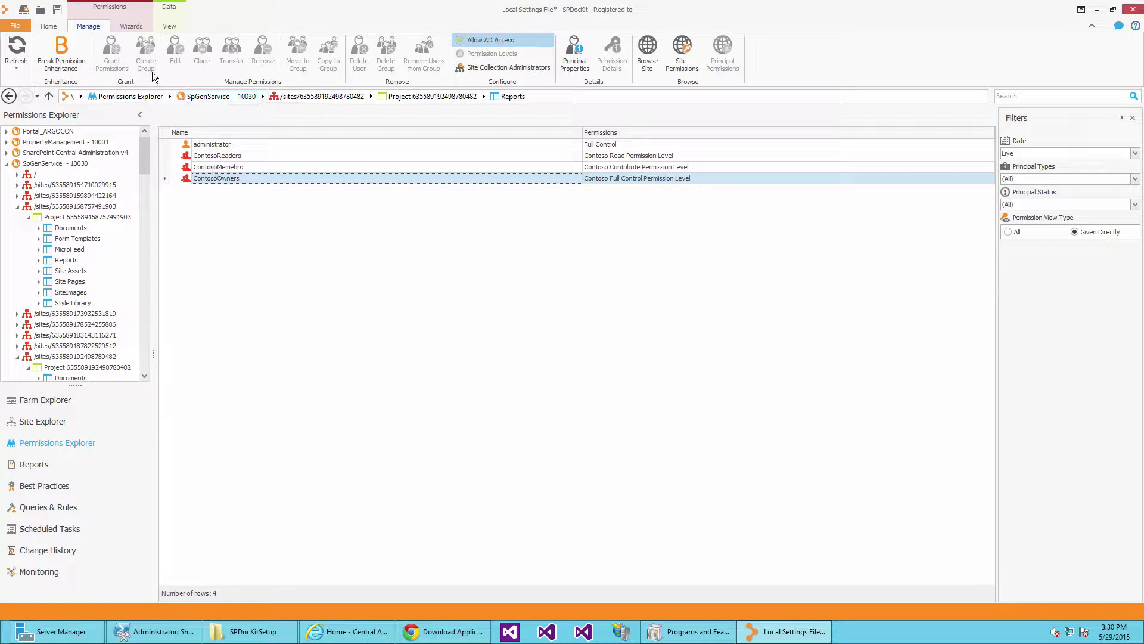
pyautogui.click(131, 26)
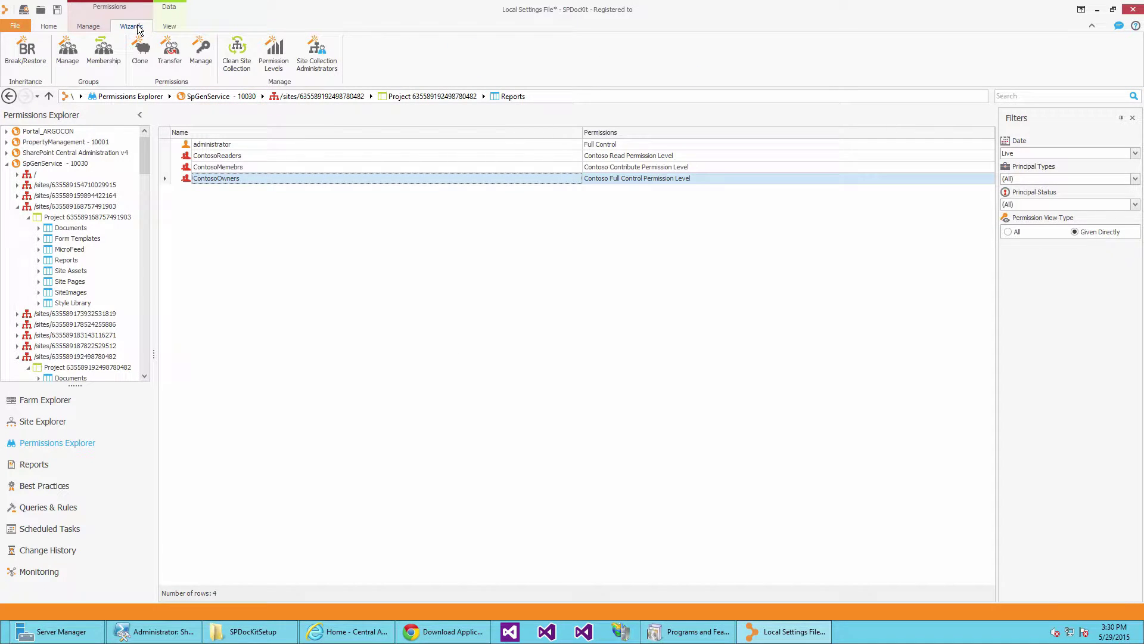
pyautogui.click(25, 54)
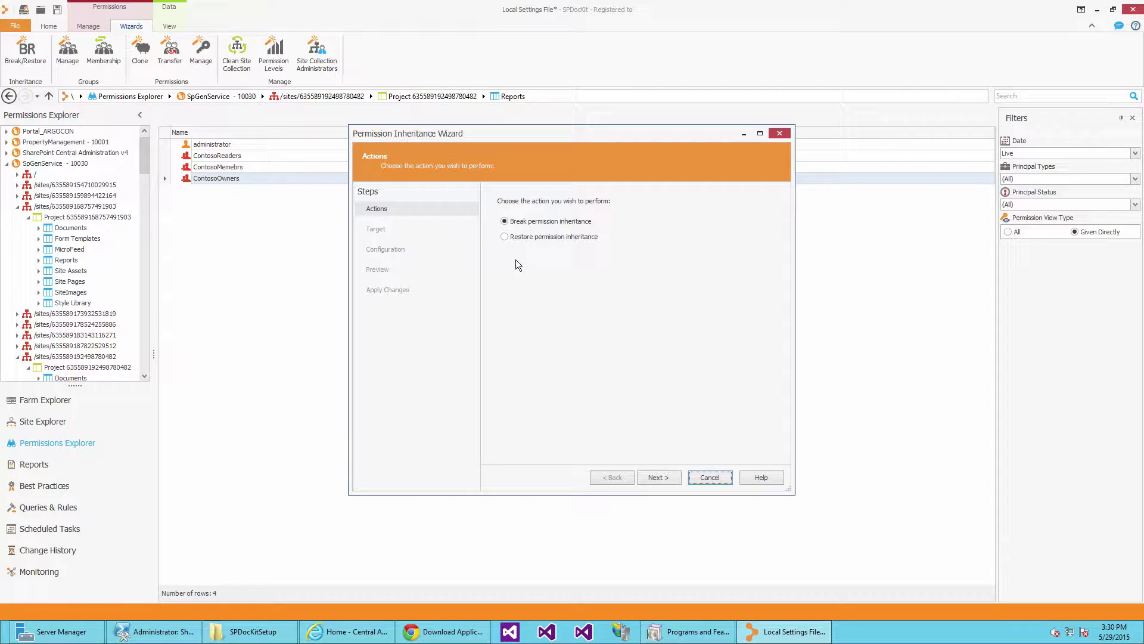
pyautogui.click(673, 477)
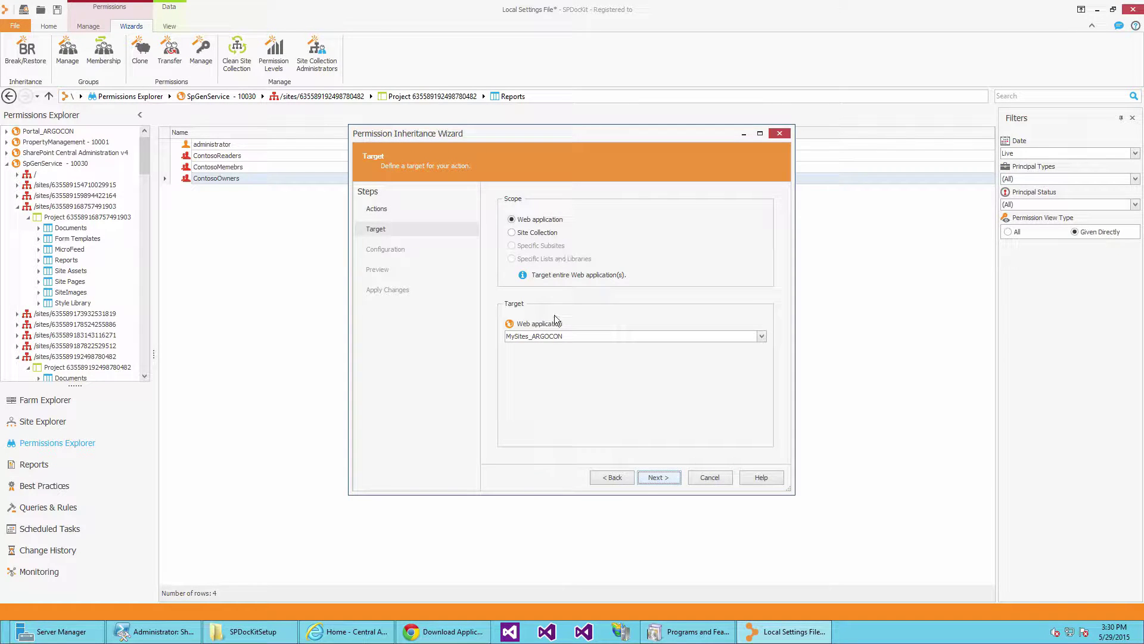
pyautogui.click(556, 335)
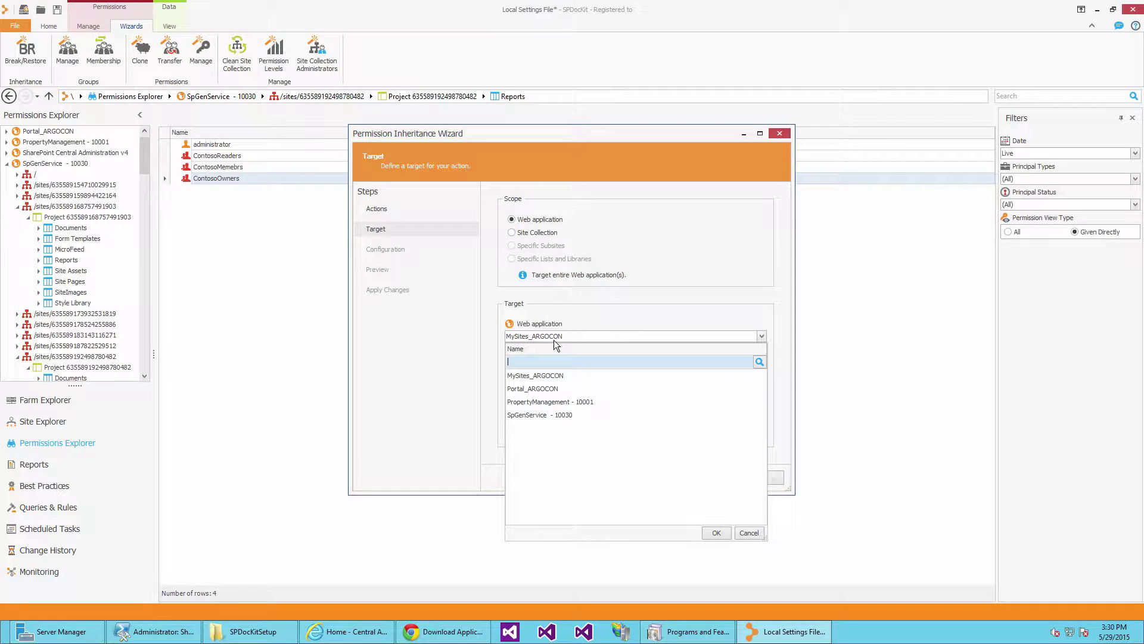
pyautogui.click(551, 415)
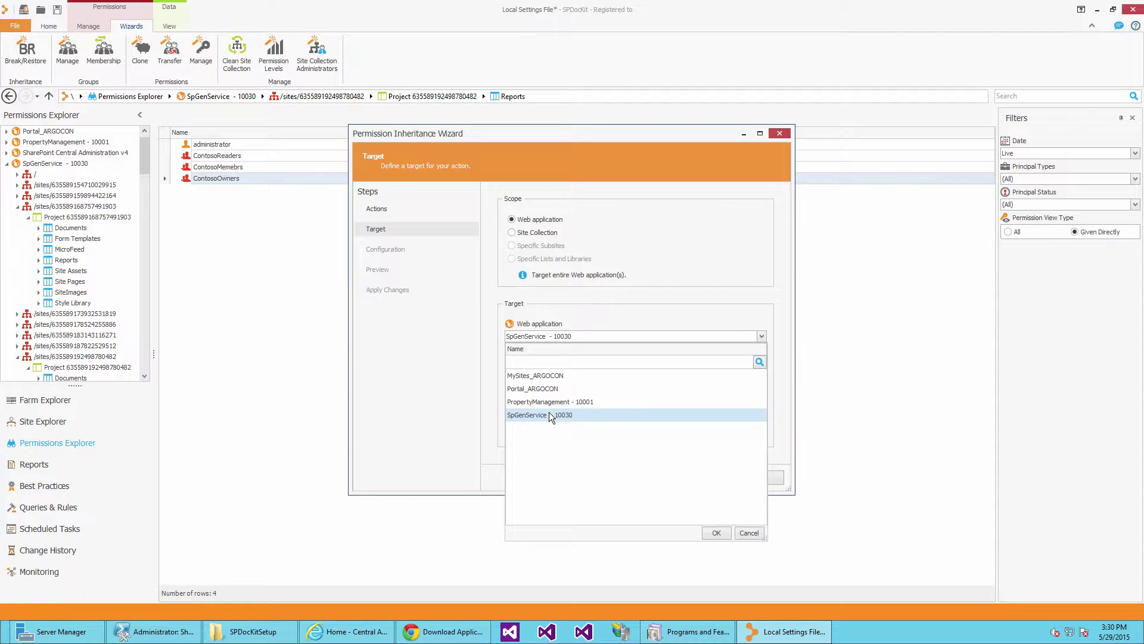
pyautogui.click(549, 413)
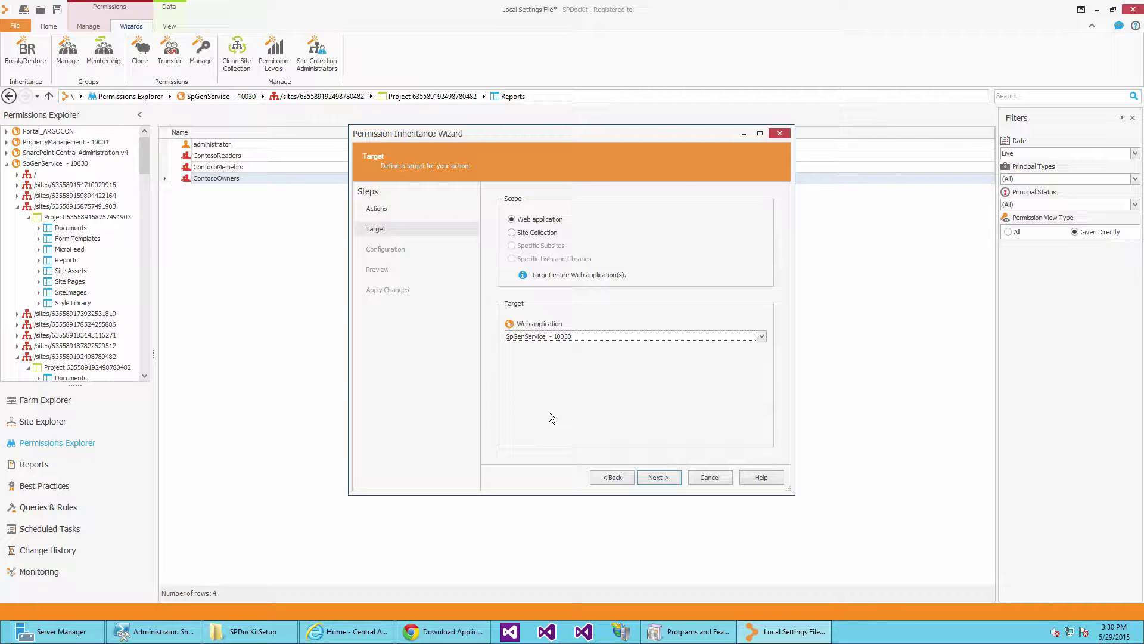
# Break inheritance on every list named 'Reports' and finish the wizard.
pyautogui.click(658, 477)
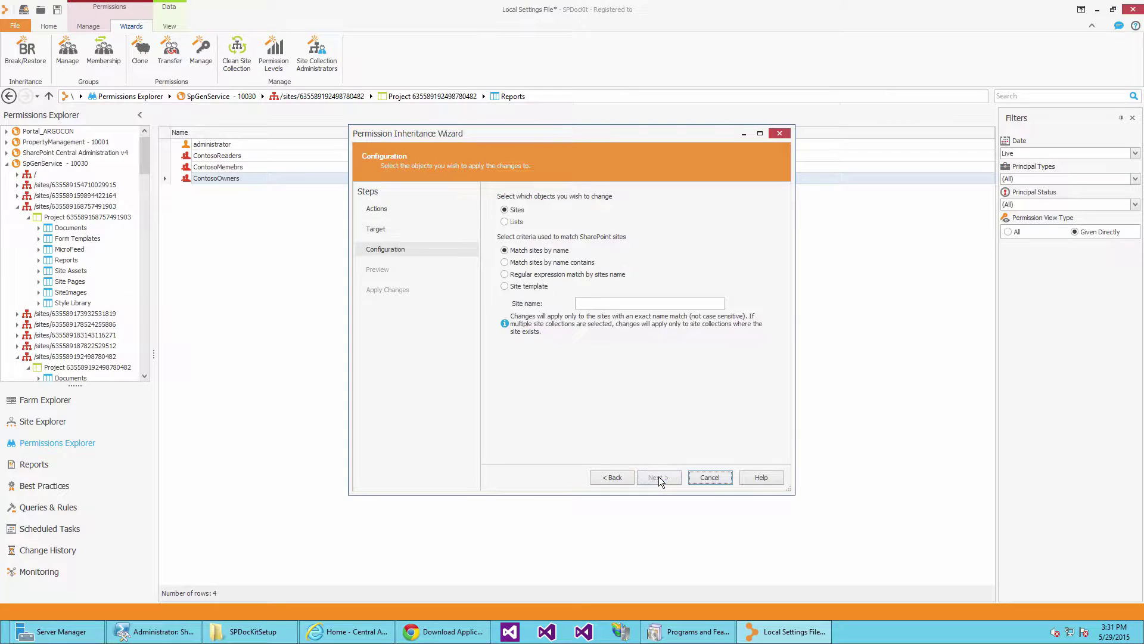
pyautogui.click(516, 223)
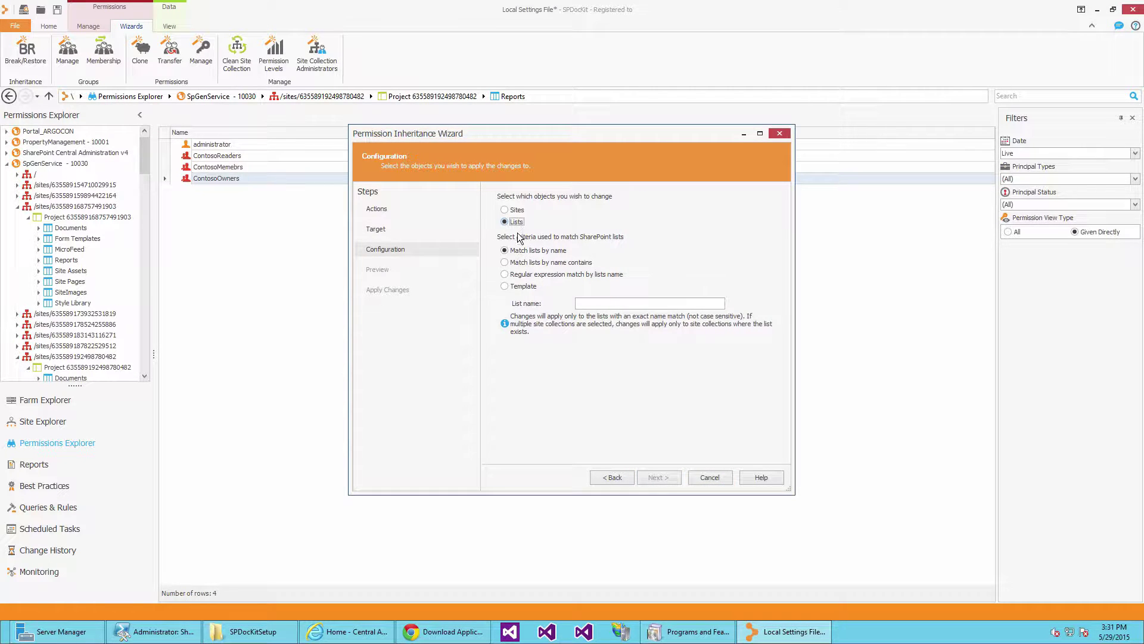
pyautogui.click(581, 303)
pyautogui.write('Reports')
pyautogui.click(648, 476)
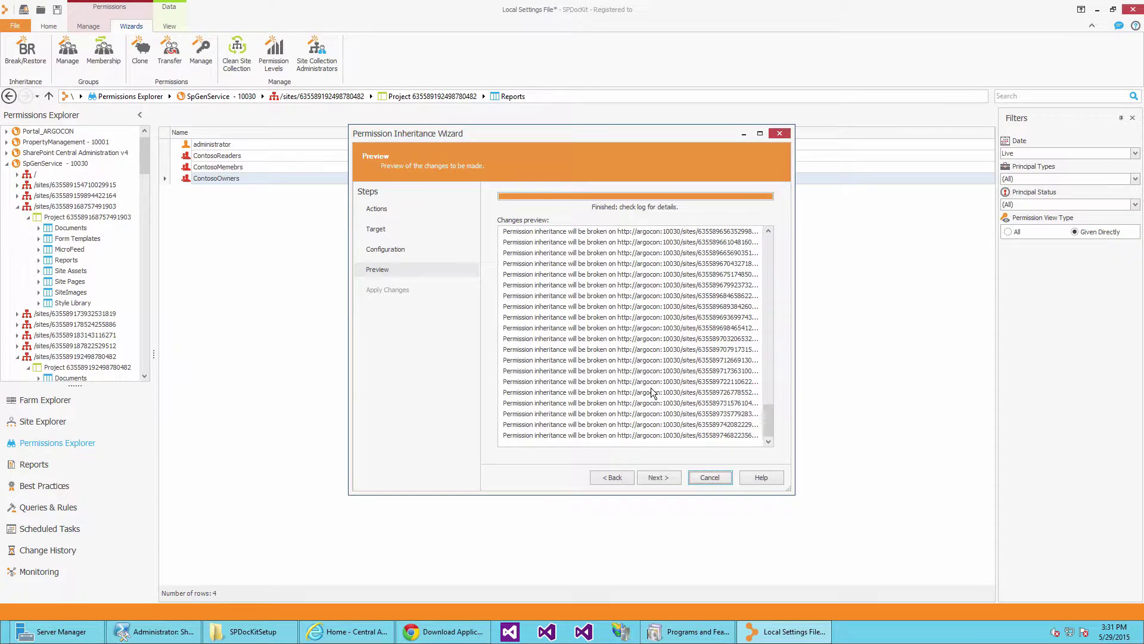
pyautogui.click(664, 477)
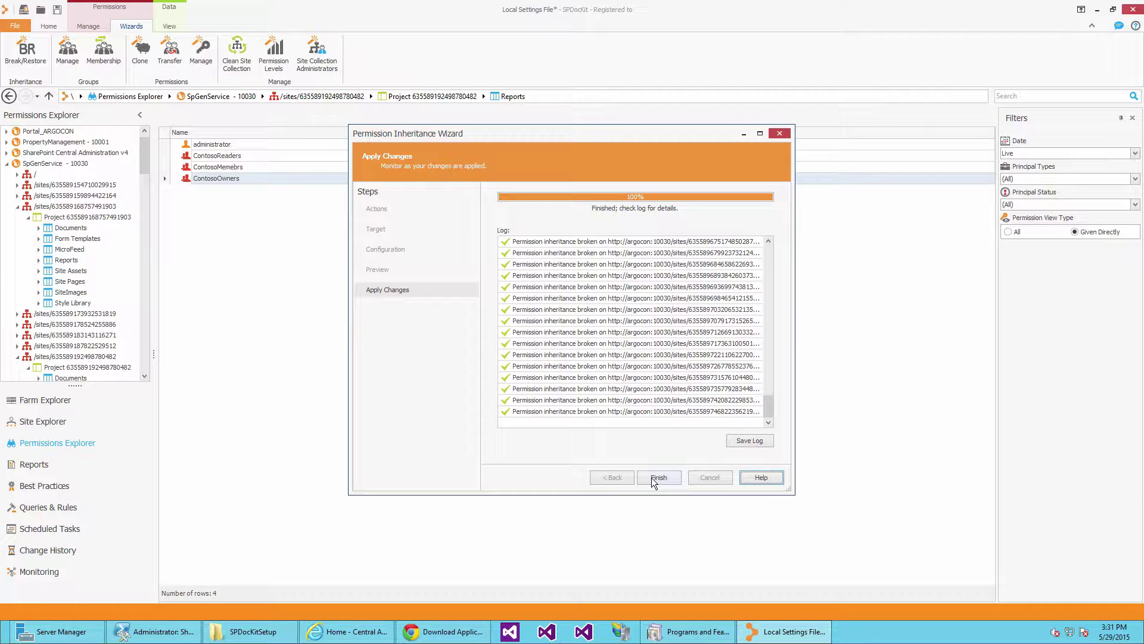
pyautogui.click(653, 477)
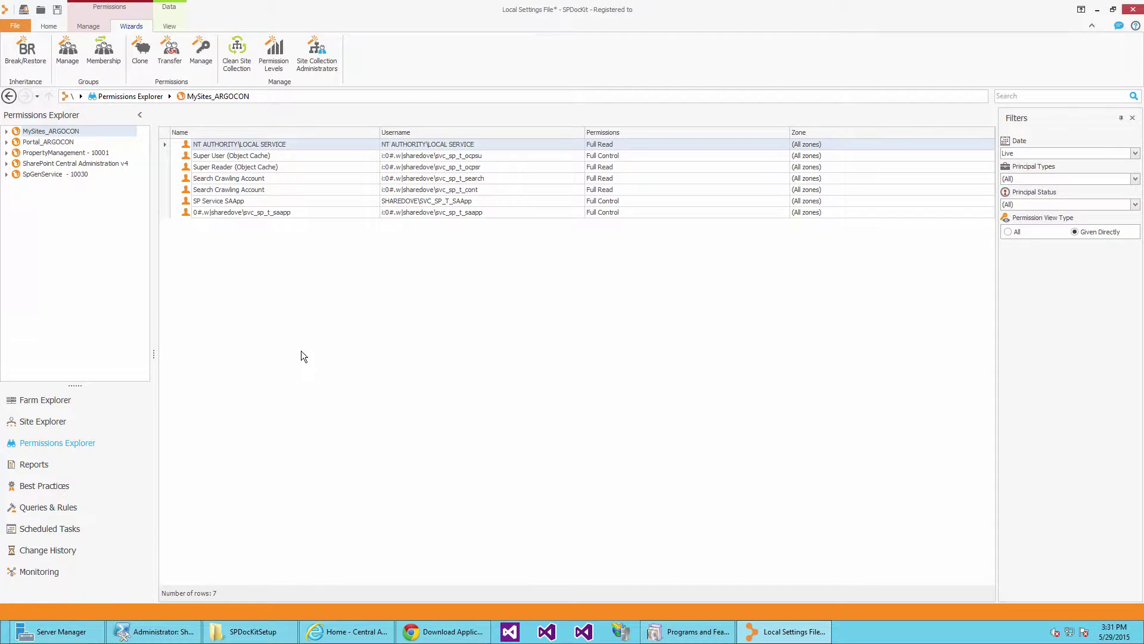
pyautogui.click(7, 174)
pyautogui.click(17, 238)
pyautogui.click(28, 249)
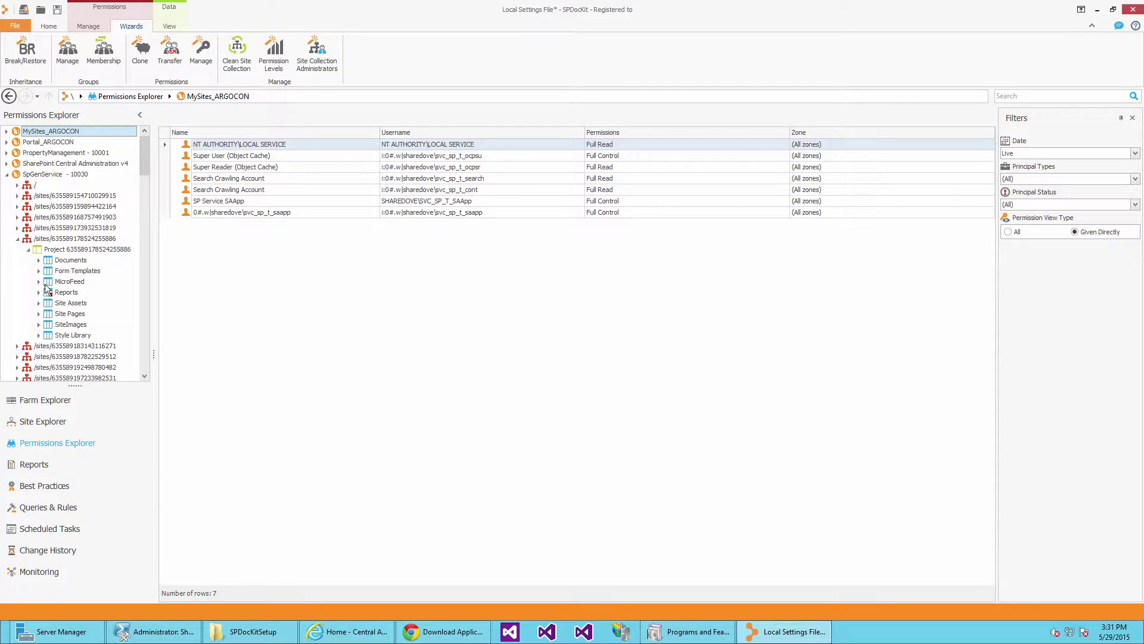
pyautogui.click(51, 293)
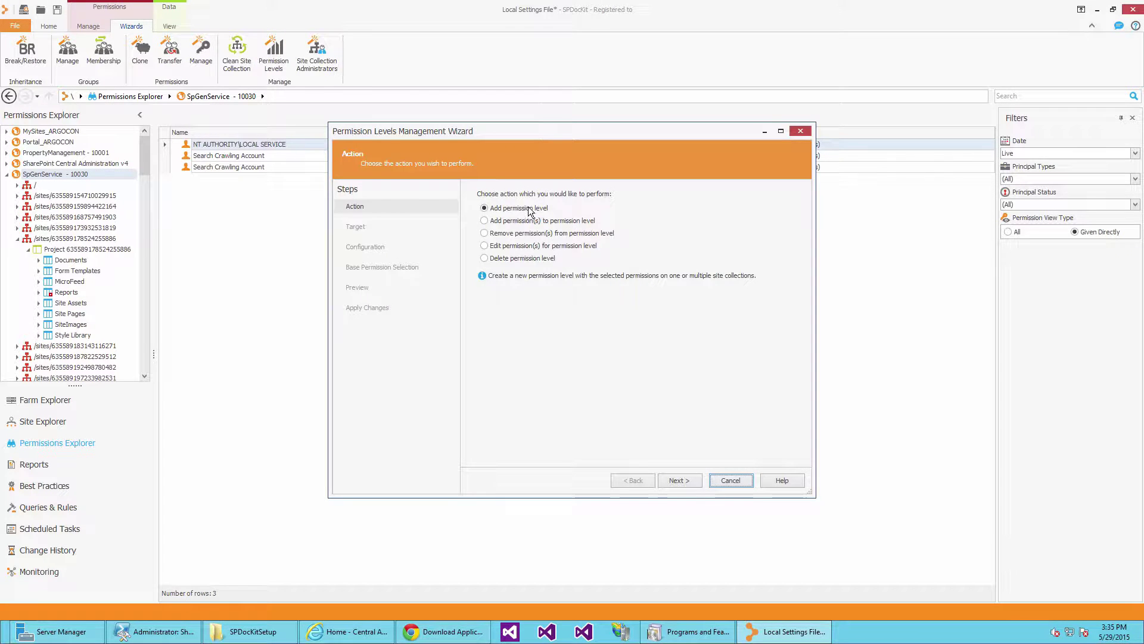
# Scope a new permission level to the whole SpGenService - 10030 web application.
pyautogui.click(686, 479)
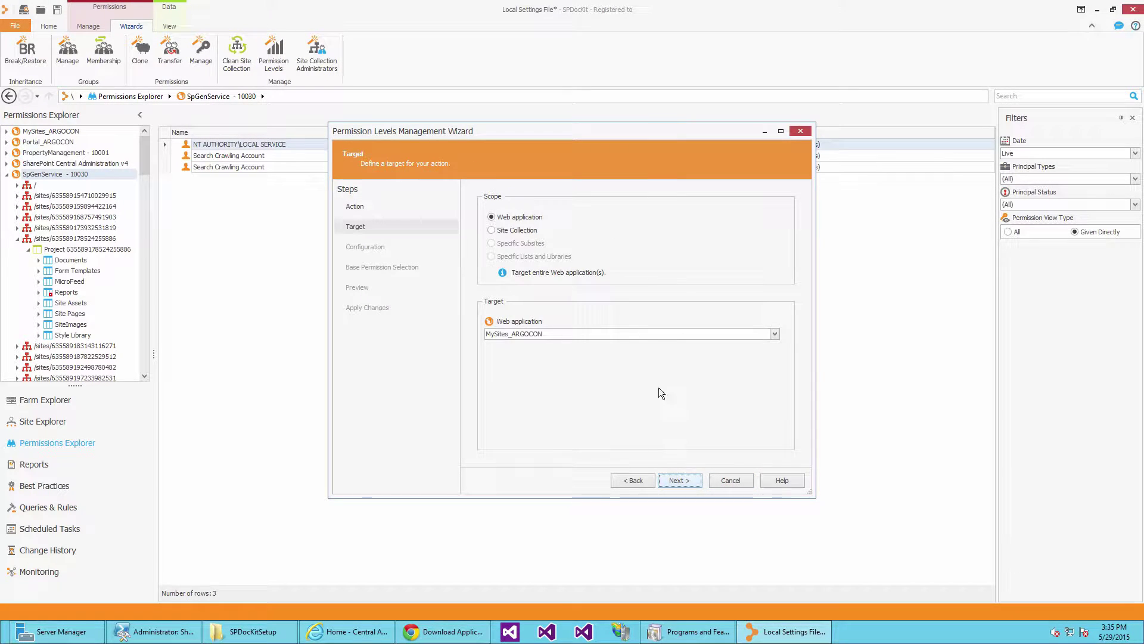
pyautogui.click(574, 336)
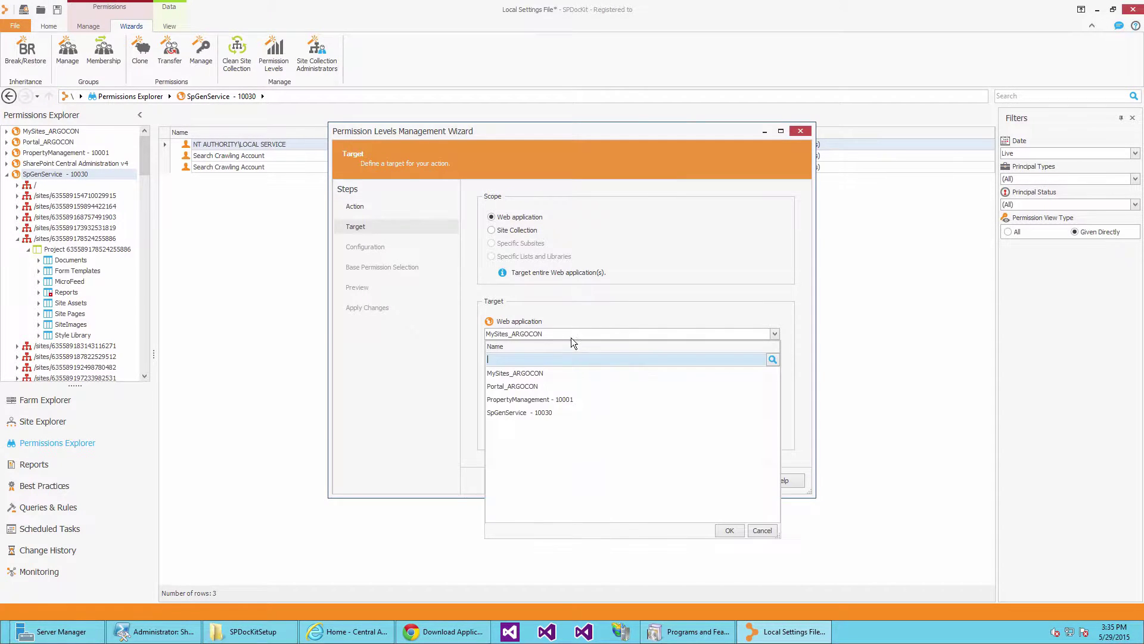
pyautogui.doubleClick(549, 412)
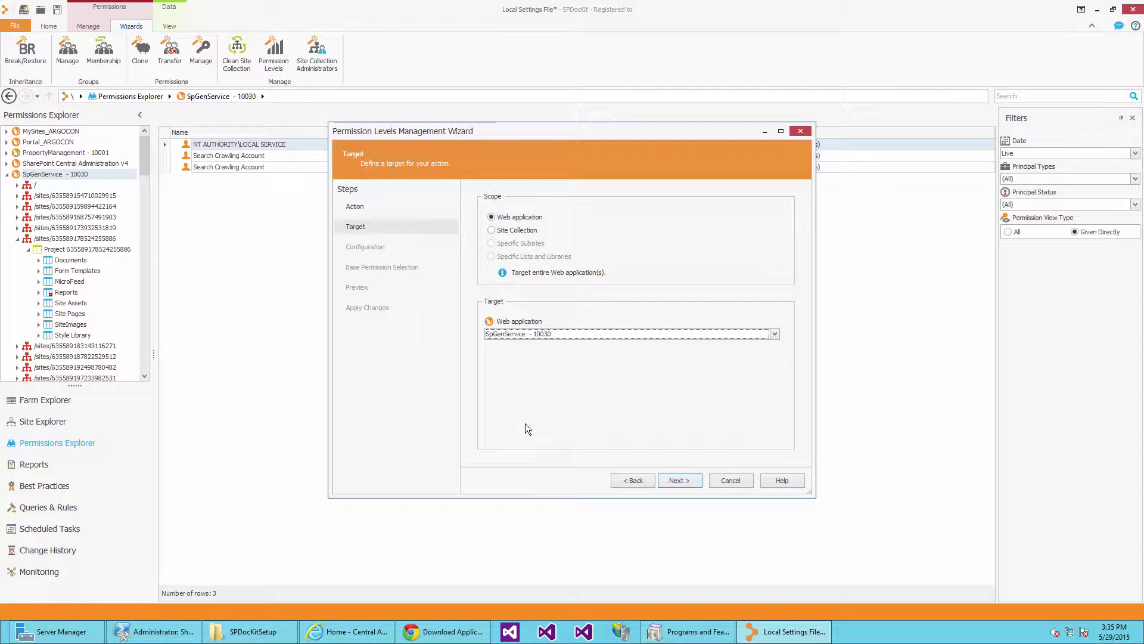
pyautogui.click(528, 231)
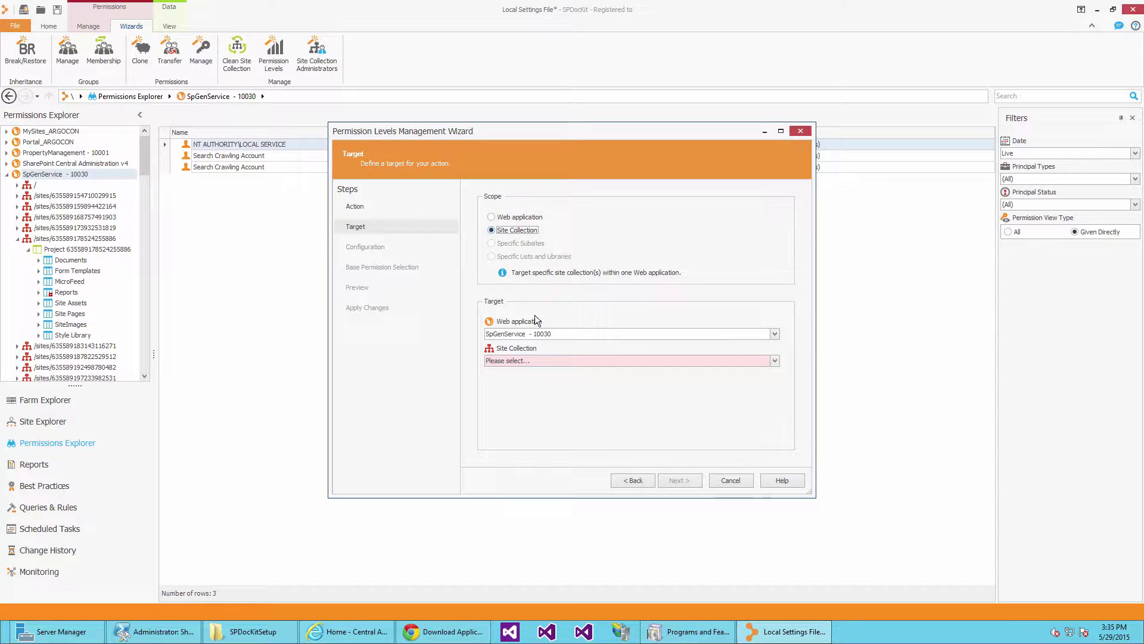
pyautogui.click(536, 359)
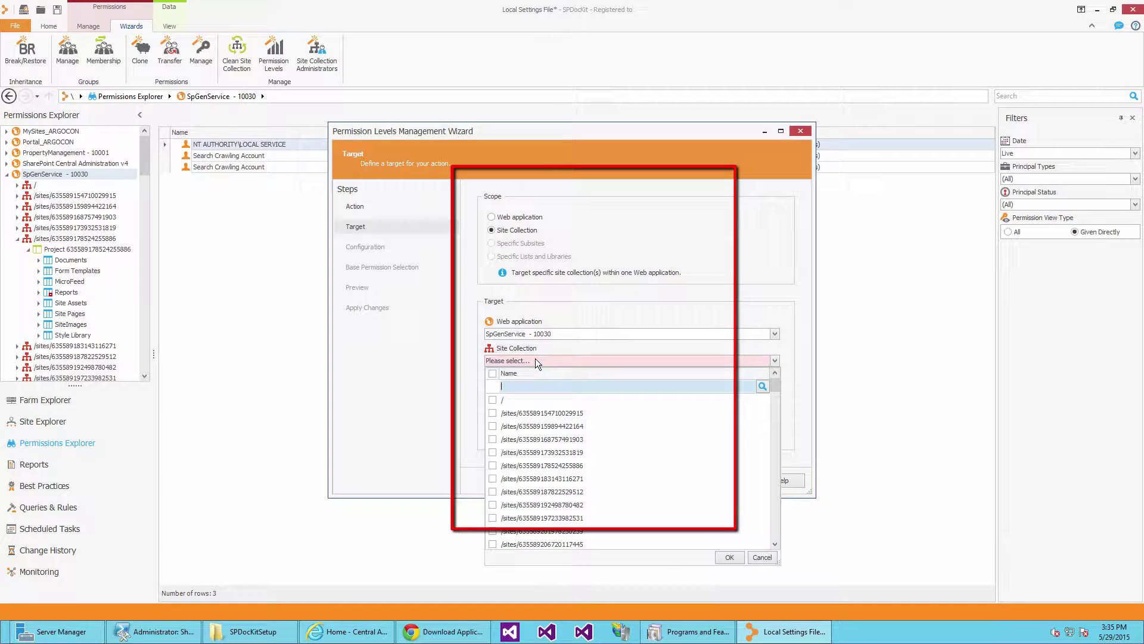
pyautogui.click(492, 399)
pyautogui.click(492, 413)
pyautogui.click(492, 426)
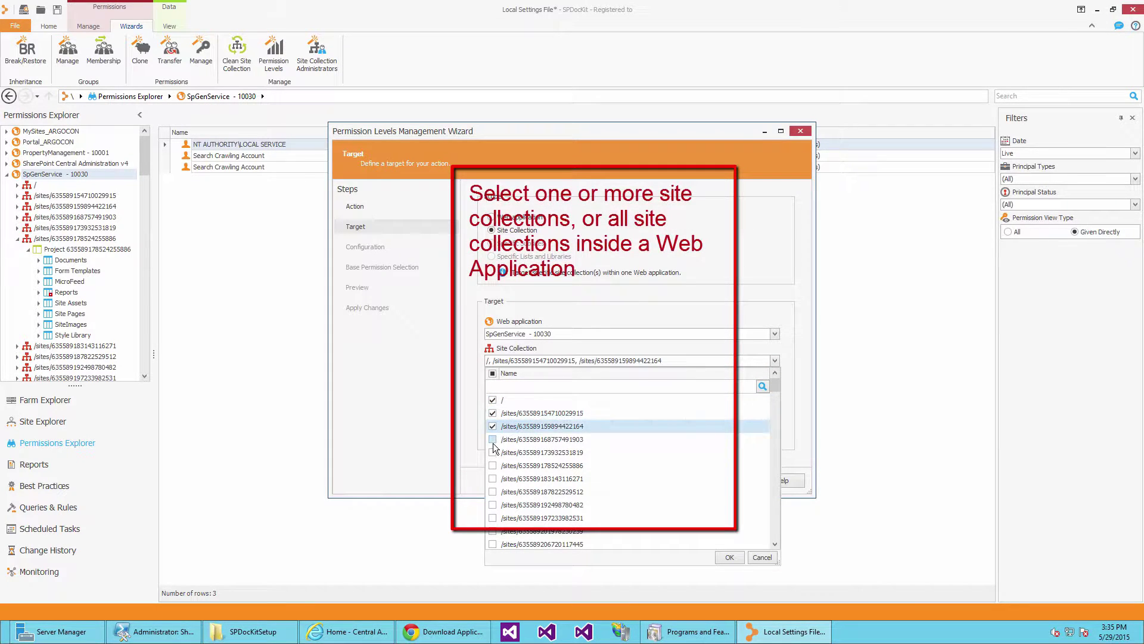
pyautogui.click(493, 440)
pyautogui.click(492, 452)
pyautogui.click(519, 321)
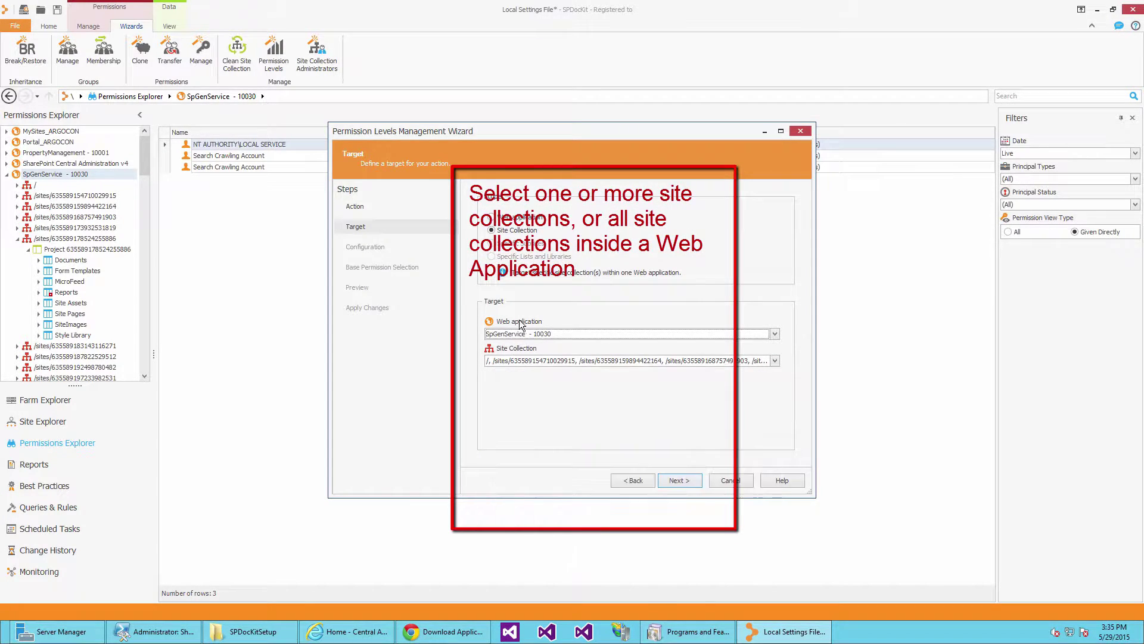
pyautogui.click(513, 218)
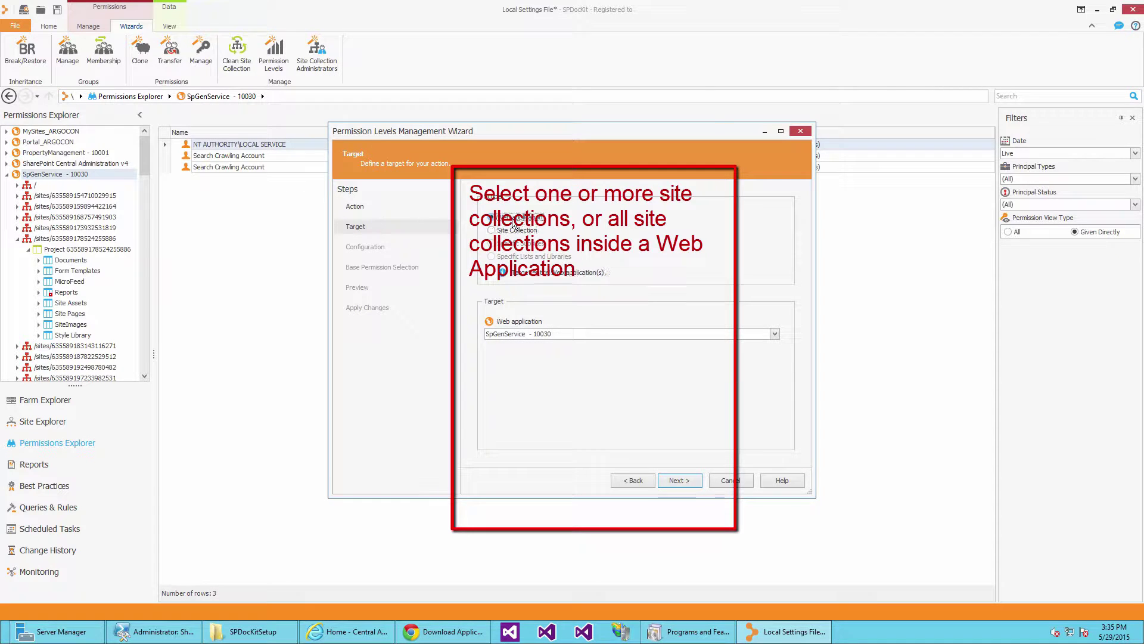
pyautogui.click(668, 481)
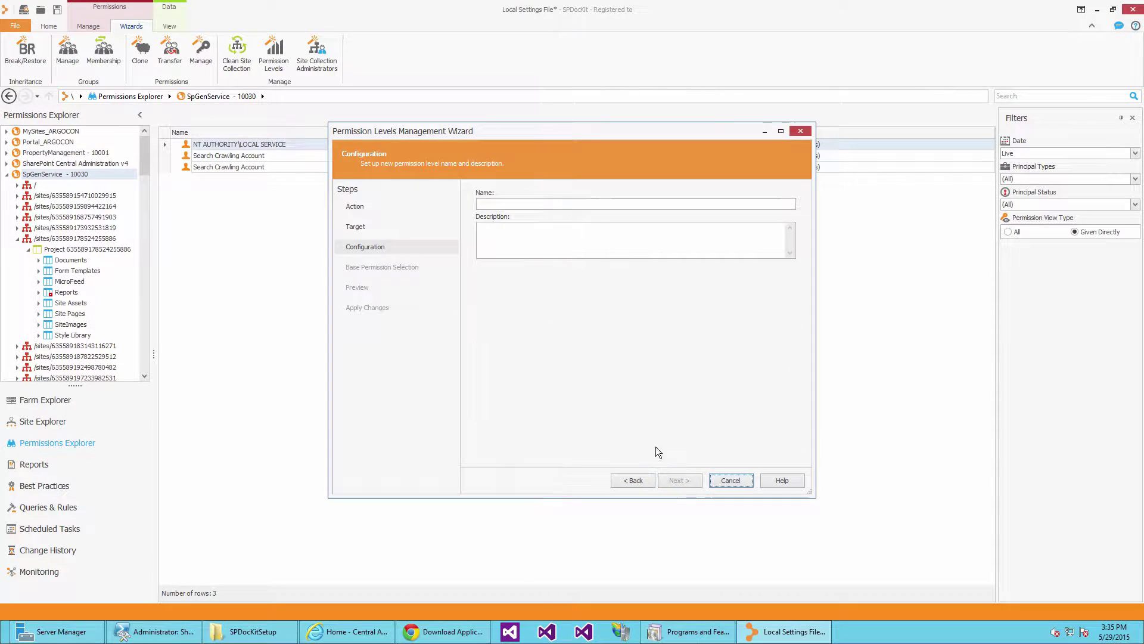
# Create 'Auditing Permissions' with View Items, Open Items, View Versions and View Application Pages.
pyautogui.click(566, 203)
pyautogui.write('Auditing Permissions')
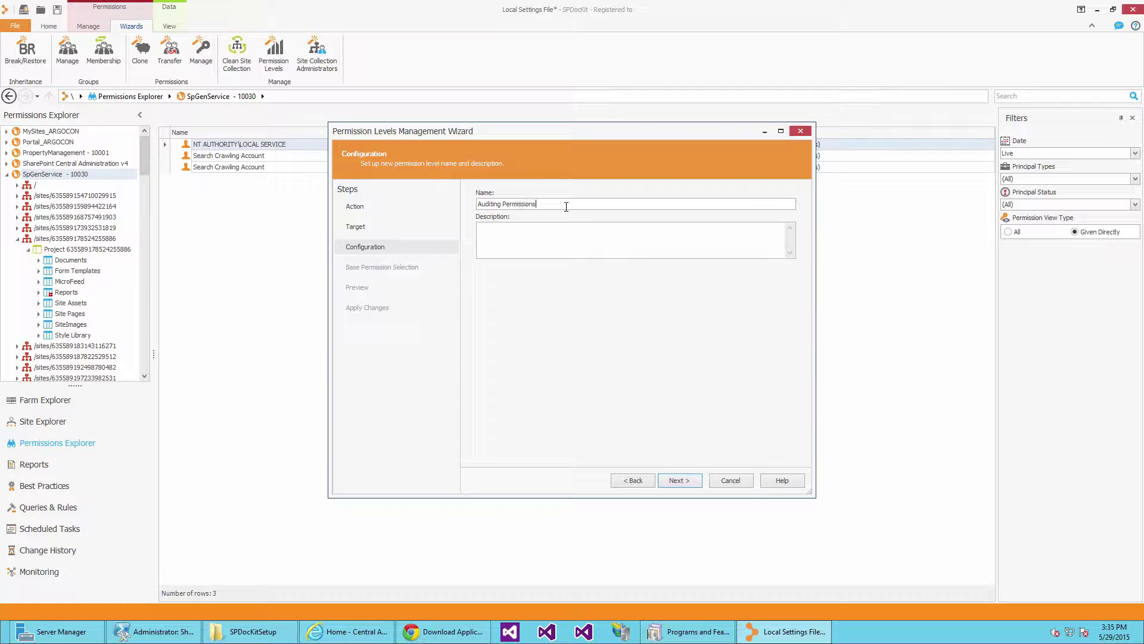
pyautogui.click(680, 480)
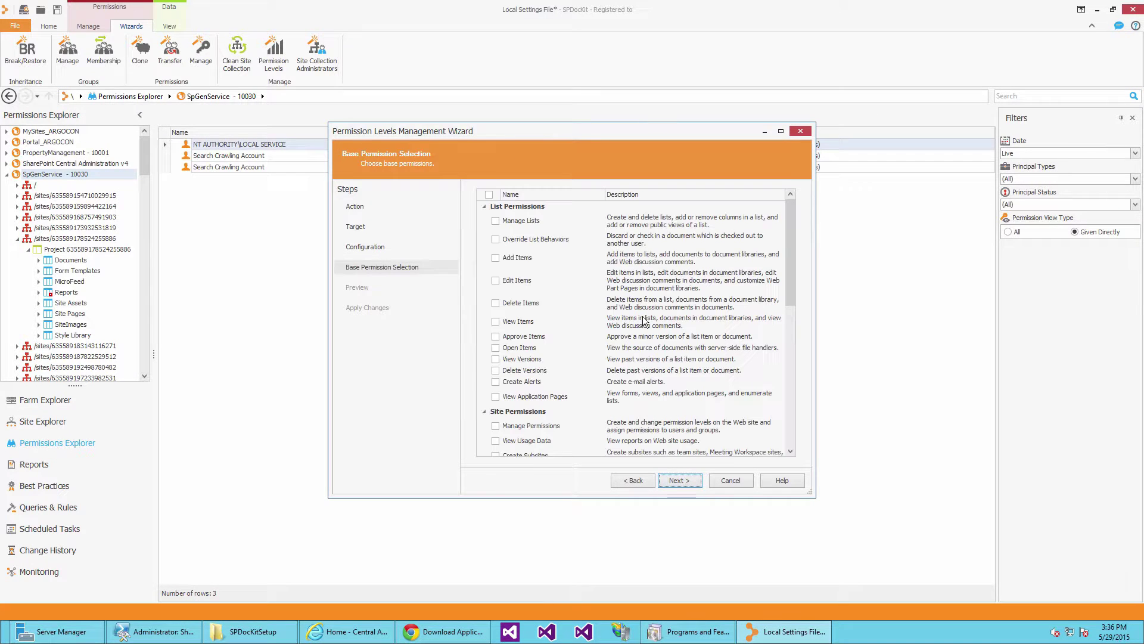
pyautogui.click(495, 322)
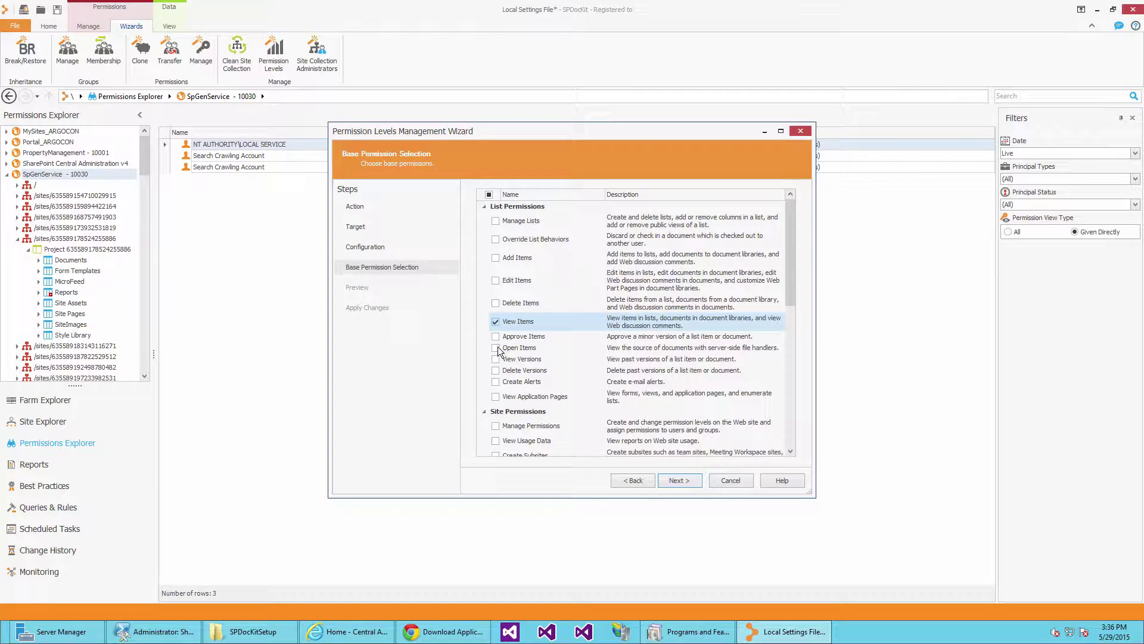
pyautogui.click(496, 348)
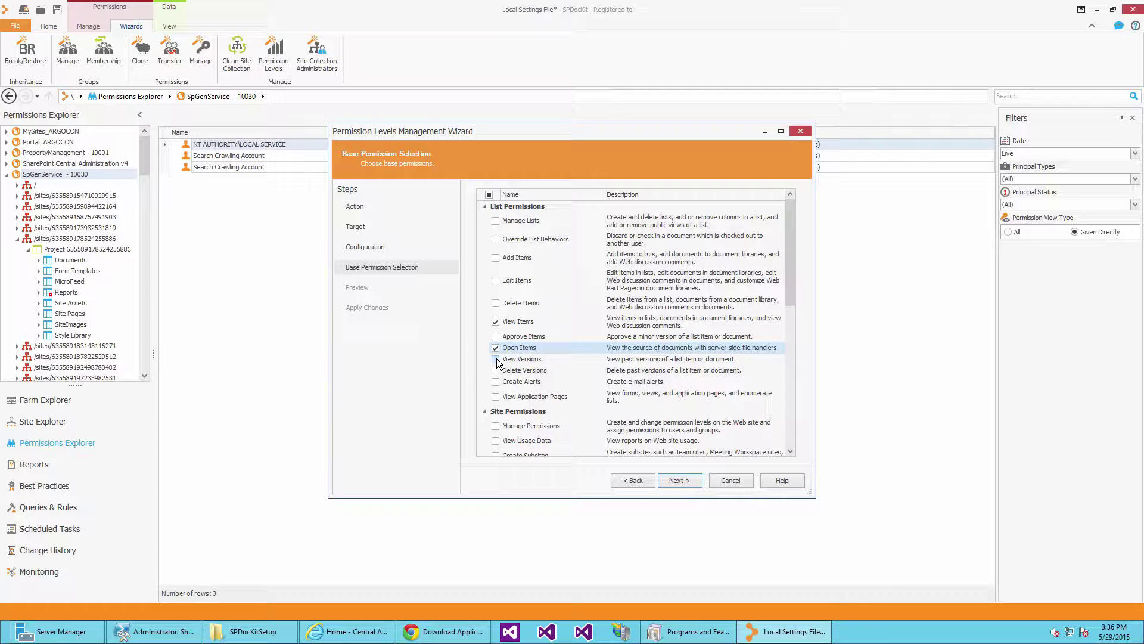
pyautogui.click(496, 359)
pyautogui.click(495, 397)
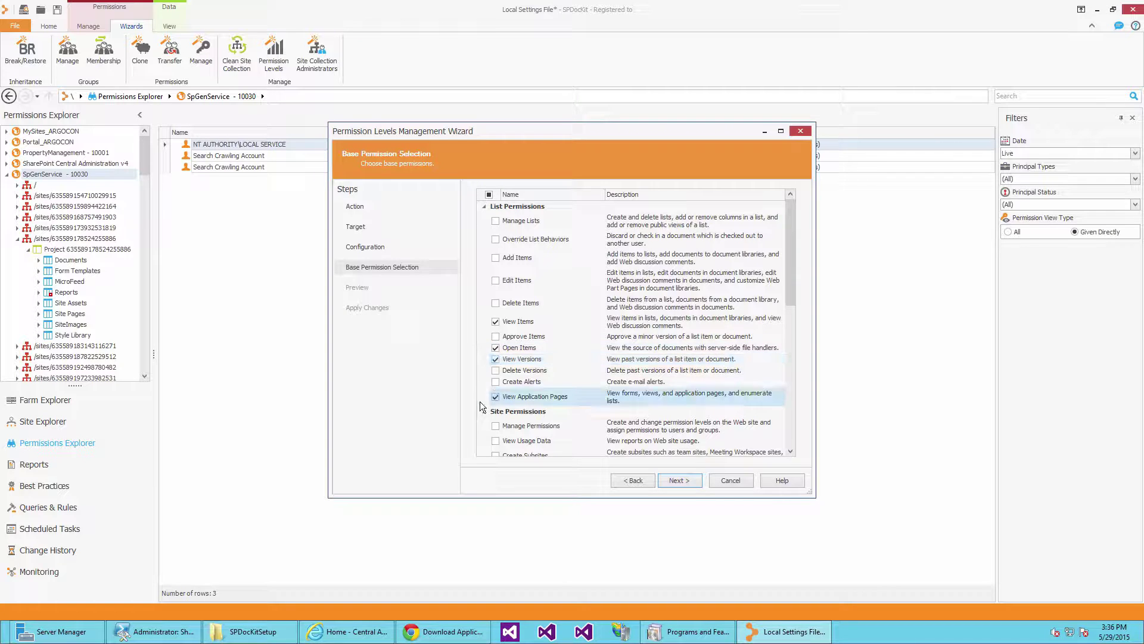
pyautogui.click(672, 480)
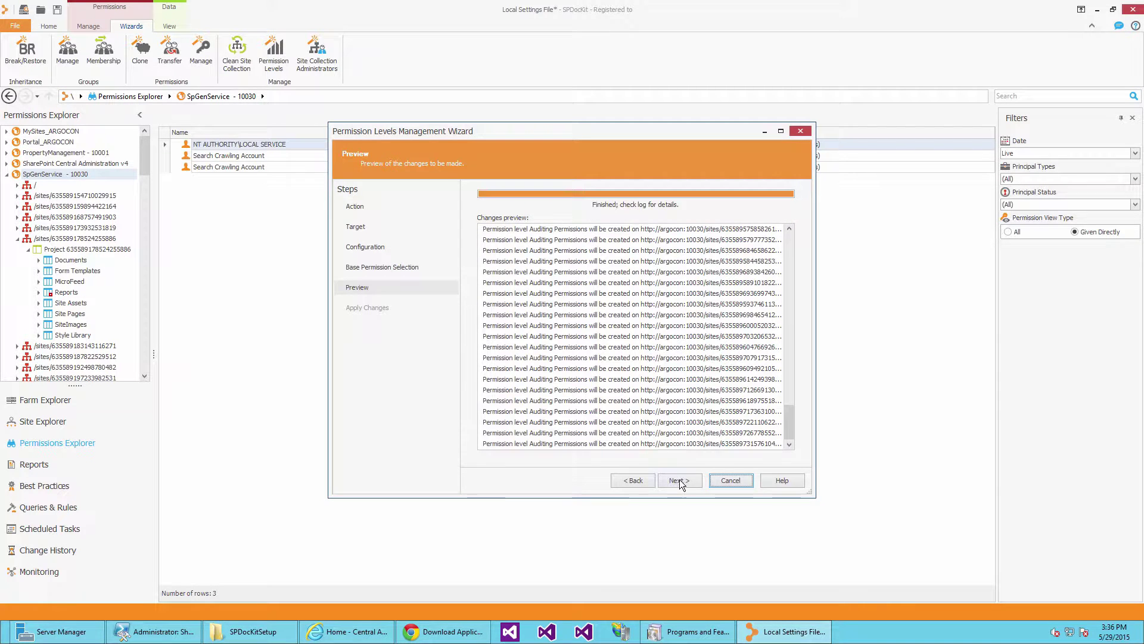
pyautogui.click(679, 480)
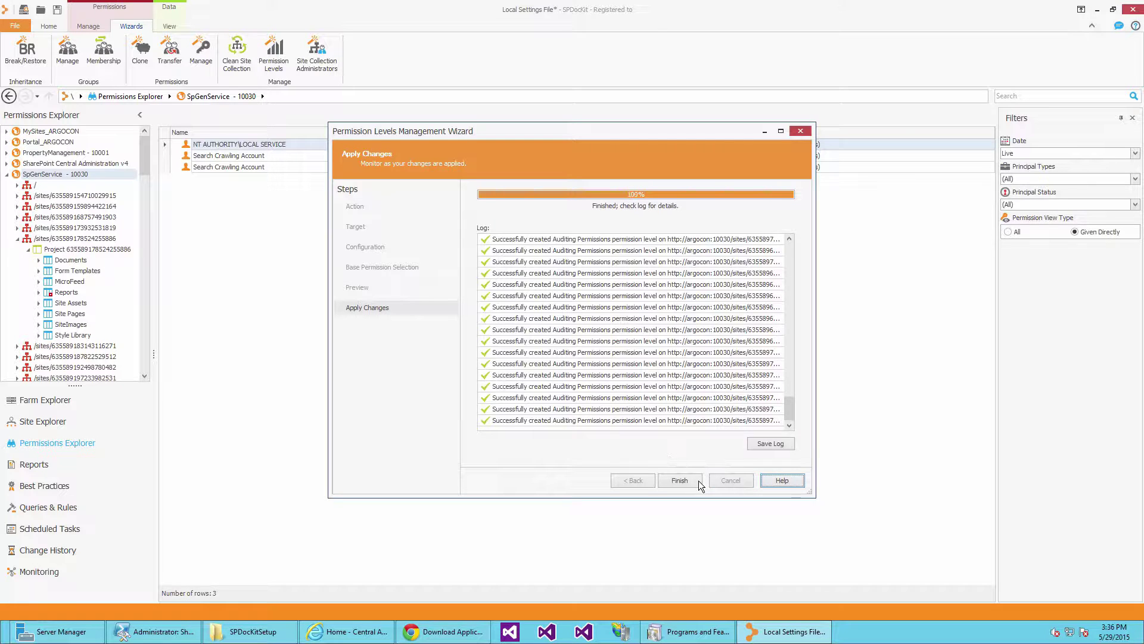
pyautogui.click(680, 480)
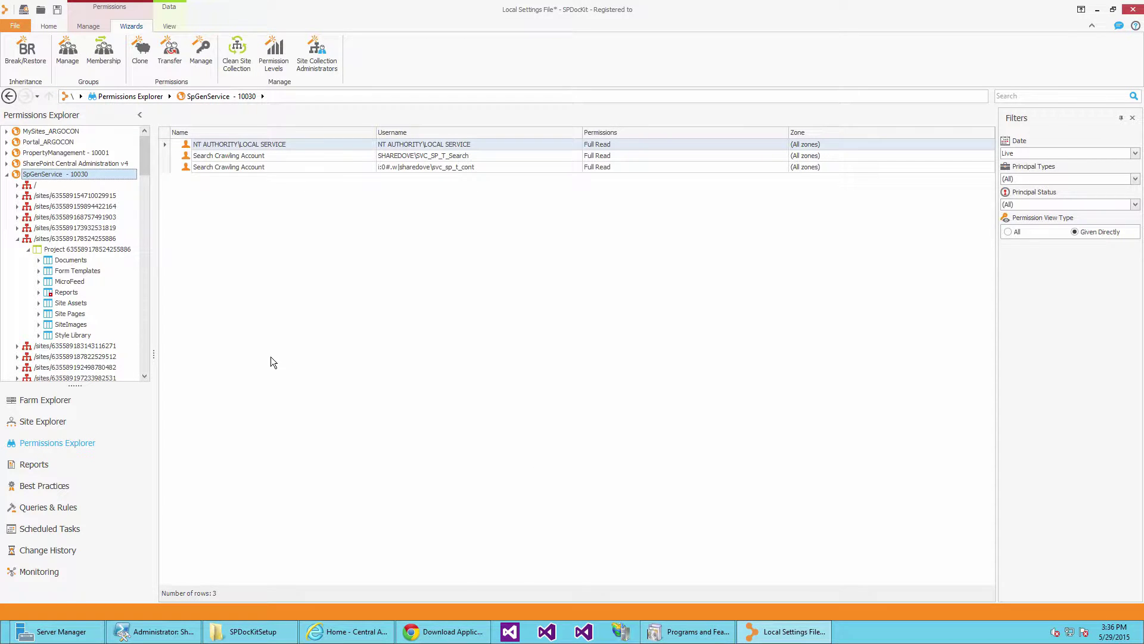
pyautogui.click(112, 249)
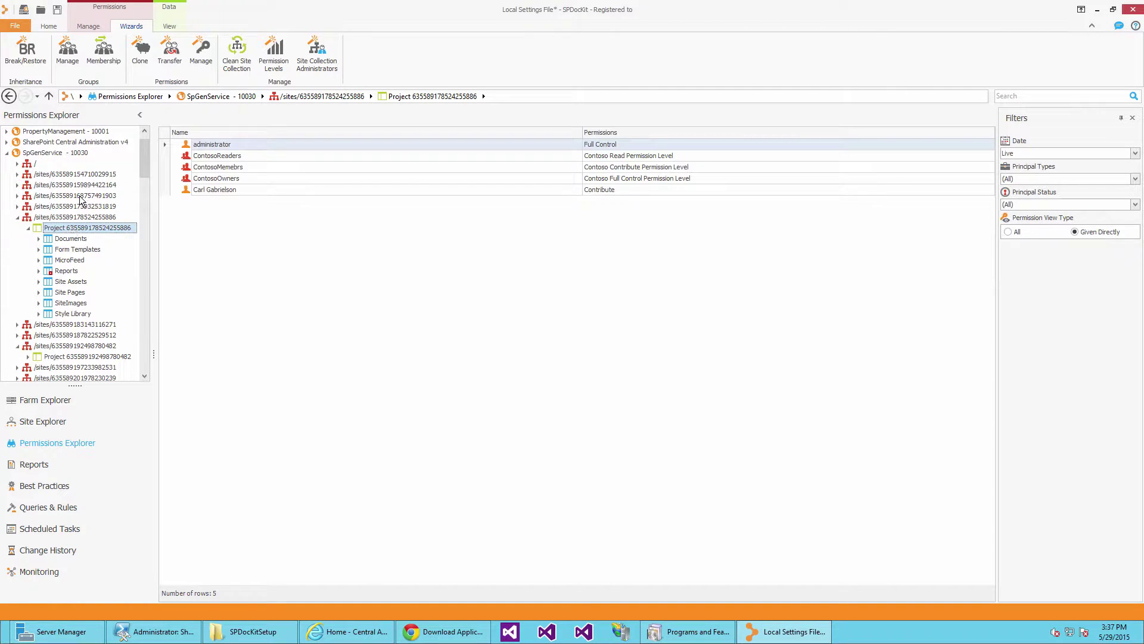
pyautogui.click(90, 26)
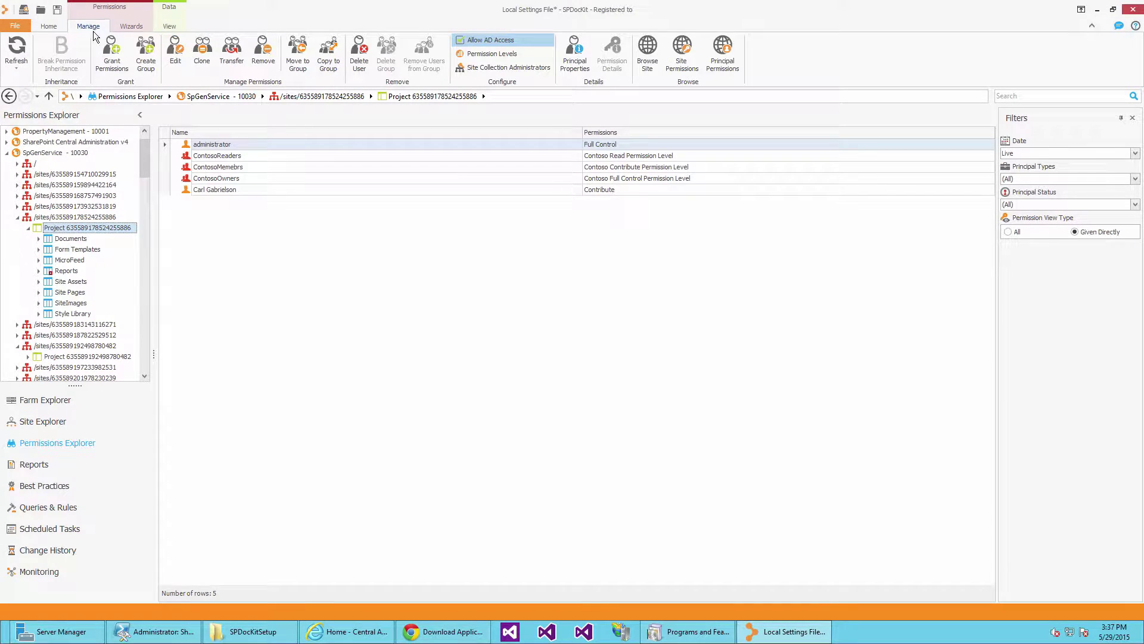
pyautogui.click(492, 54)
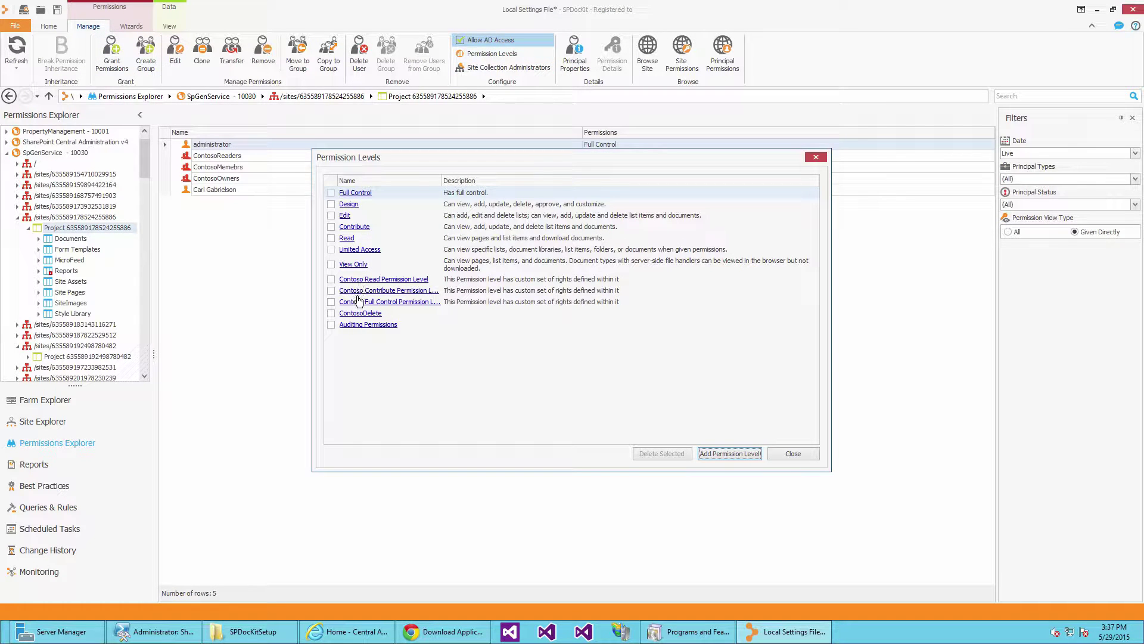
pyautogui.click(362, 325)
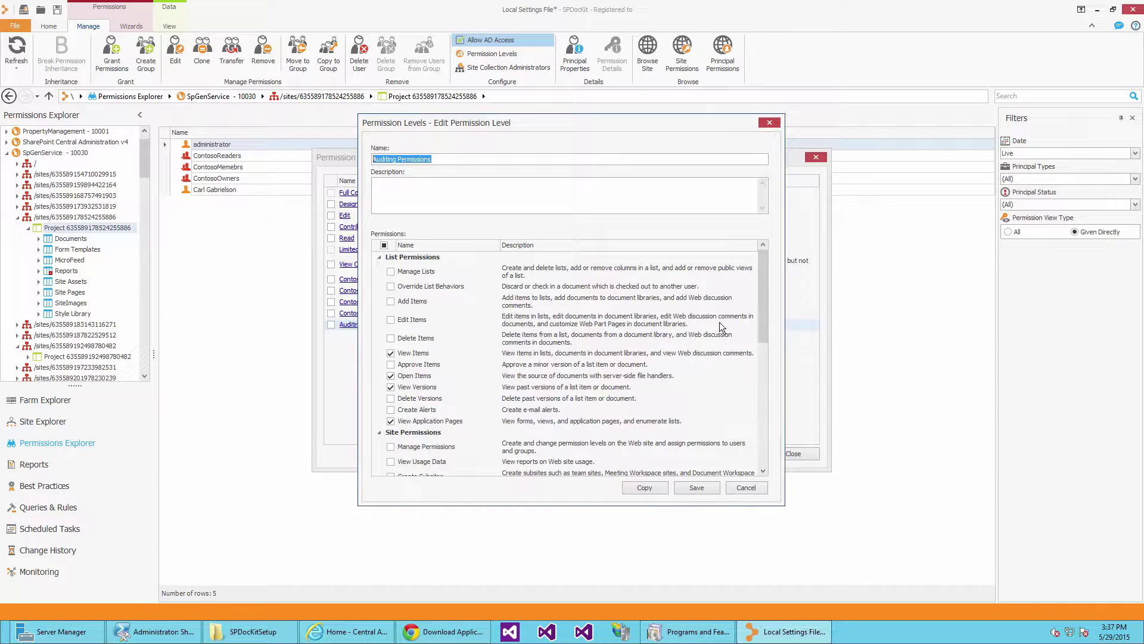
pyautogui.moveTo(763, 304)
pyautogui.mouseDown()
pyautogui.moveTo(751, 400)
pyautogui.moveTo(760, 468)
pyautogui.moveTo(761, 281)
pyautogui.mouseUp()
pyautogui.click(730, 489)
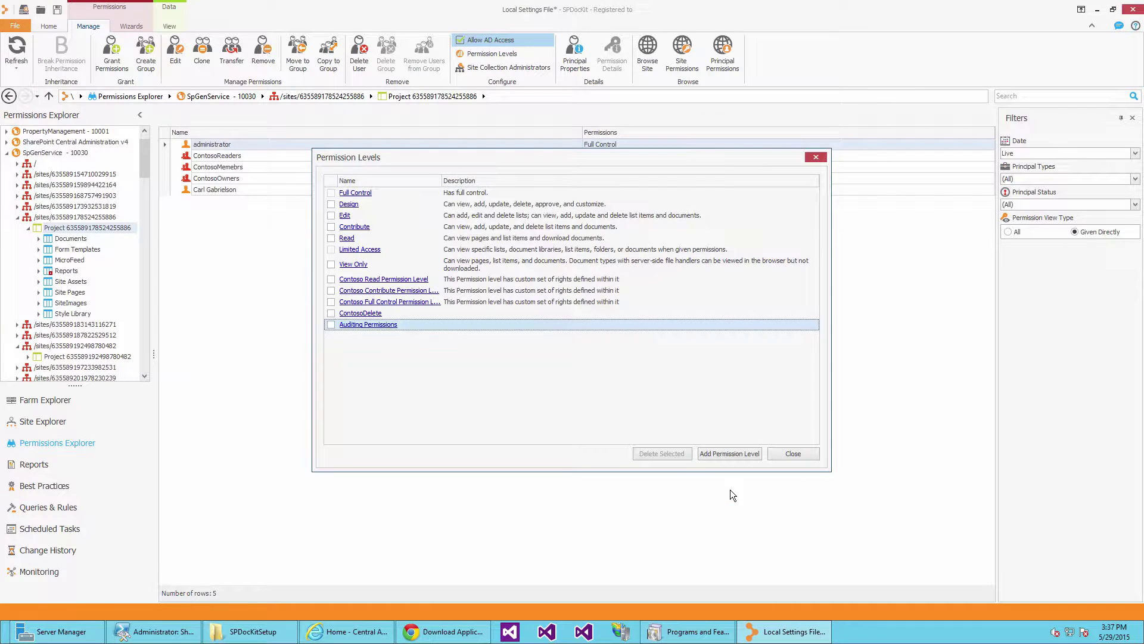
pyautogui.click(779, 456)
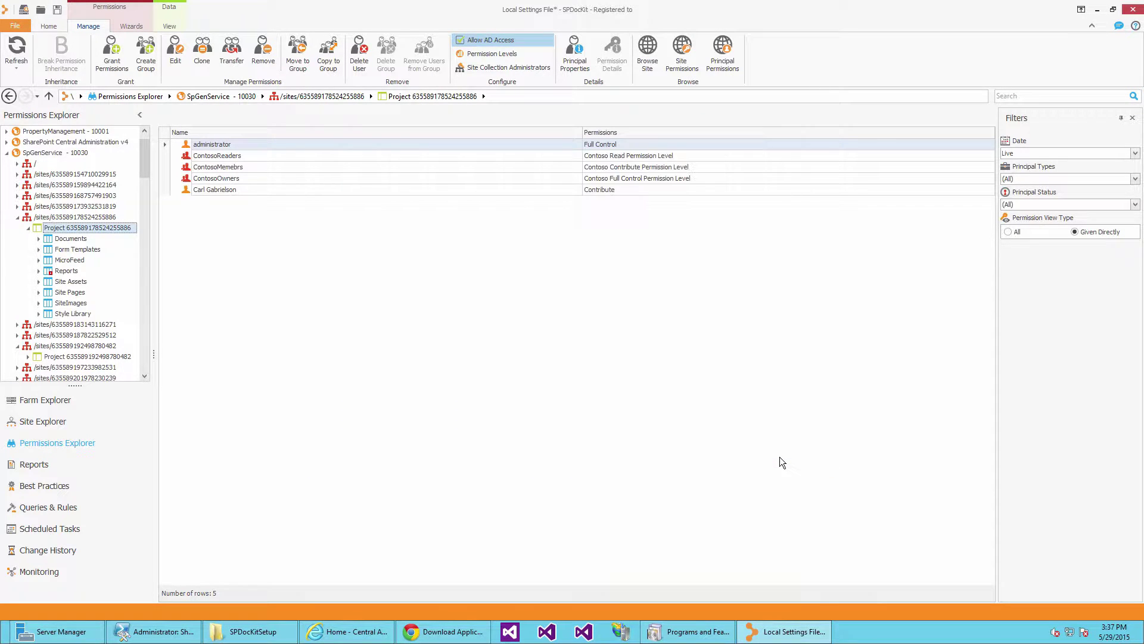
pyautogui.click(47, 356)
pyautogui.click(492, 53)
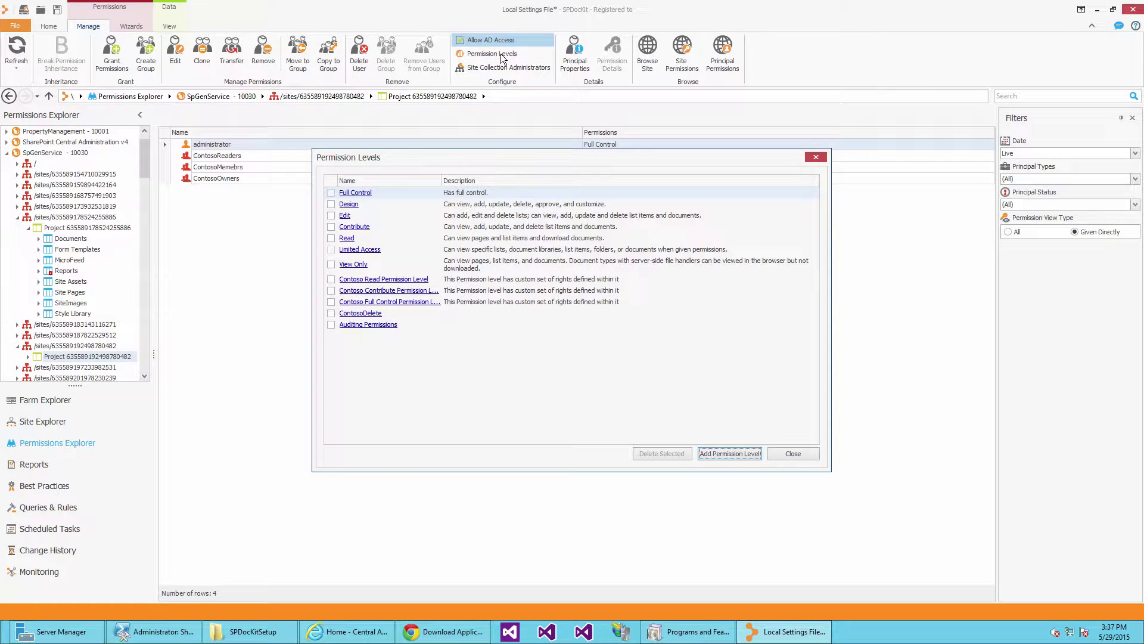
pyautogui.click(333, 325)
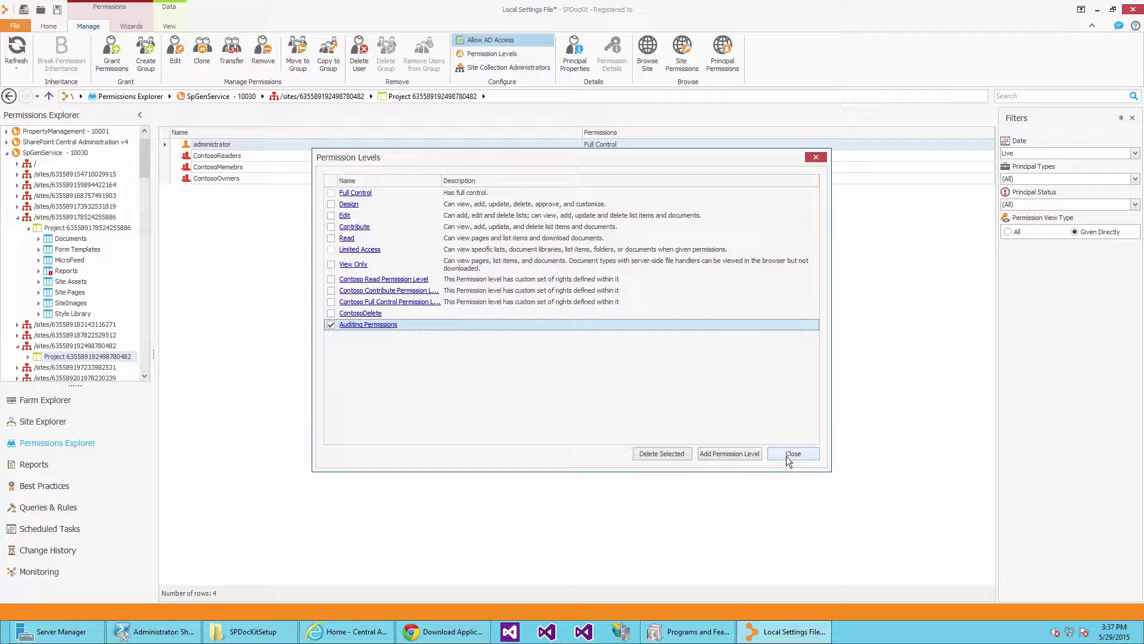
pyautogui.click(793, 454)
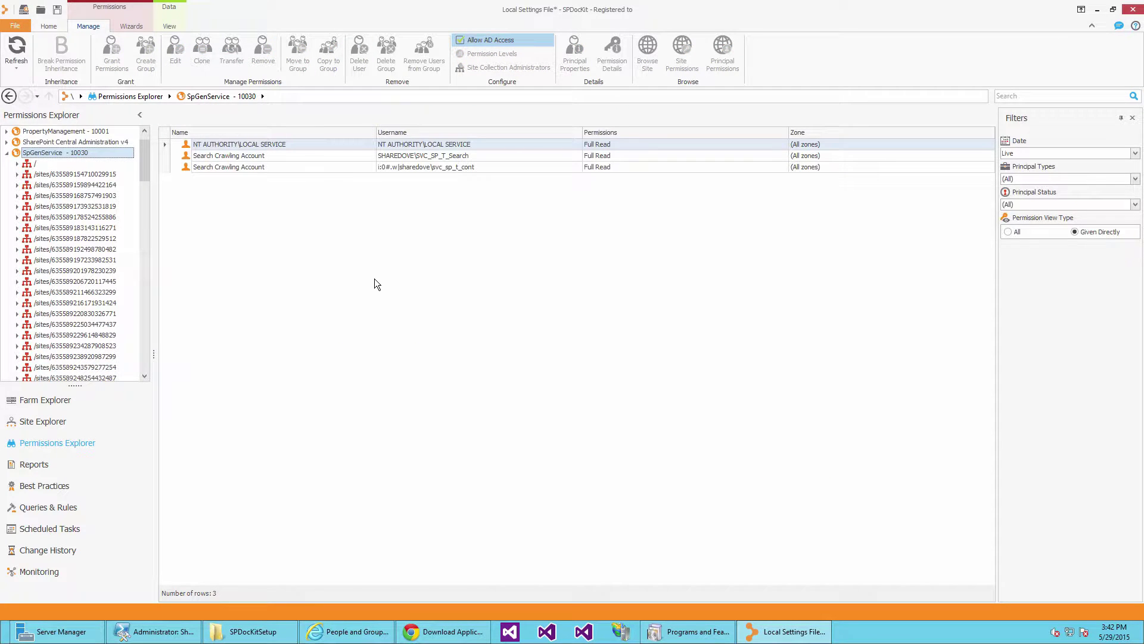
pyautogui.click(131, 27)
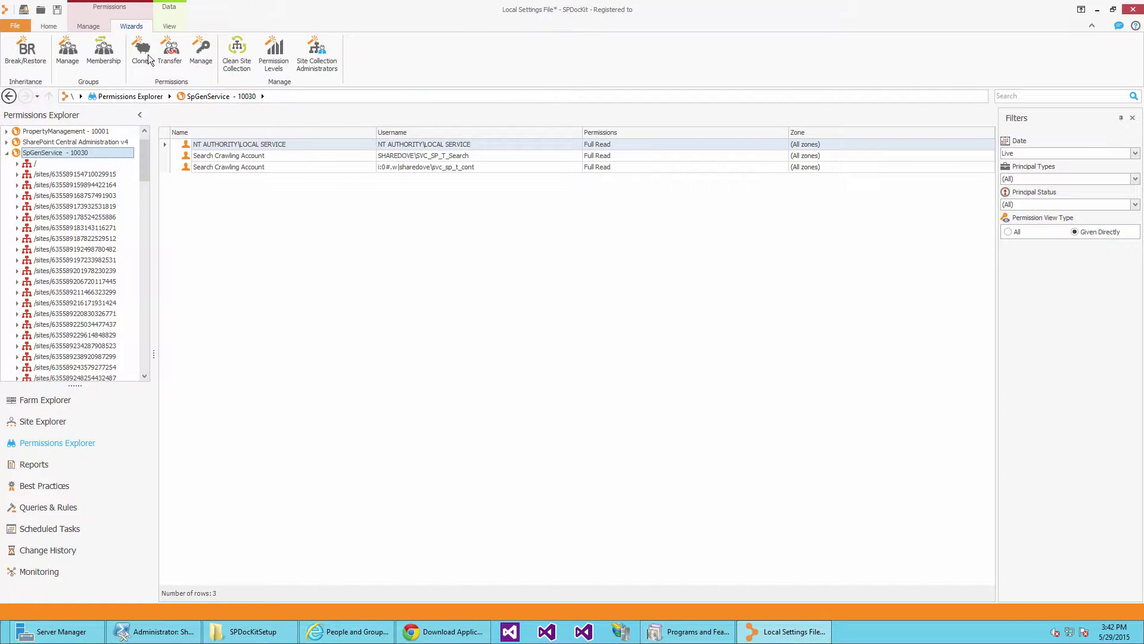
# Define group 'Auditors' on SpGenService - 10030, described 'Auditors Group', with a chosen user as owner.
pyautogui.click(77, 54)
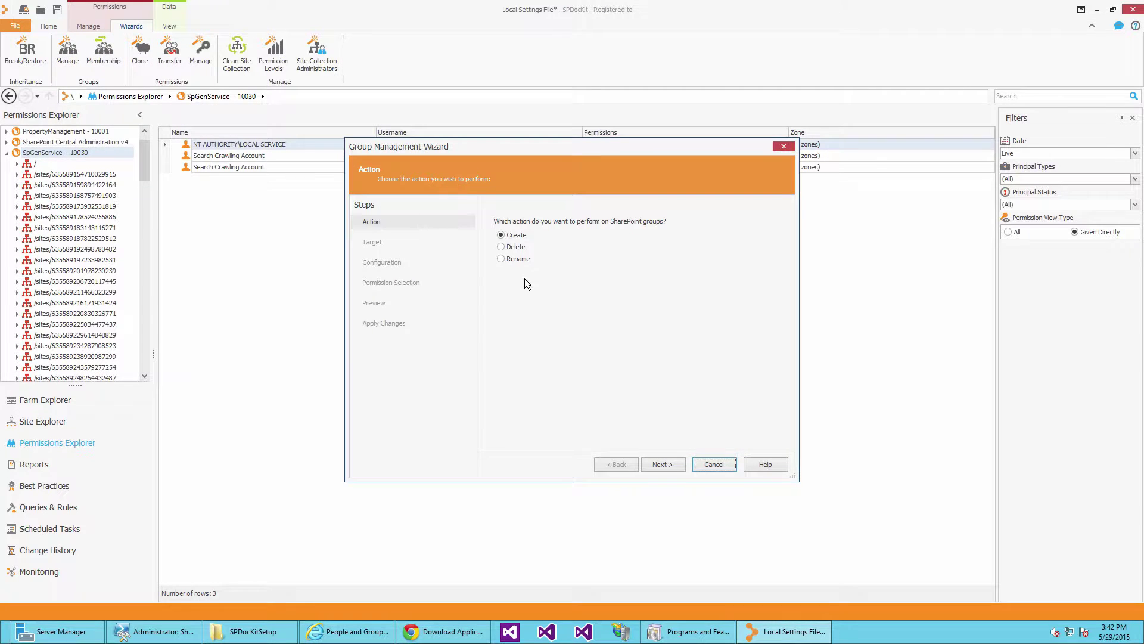
pyautogui.click(664, 465)
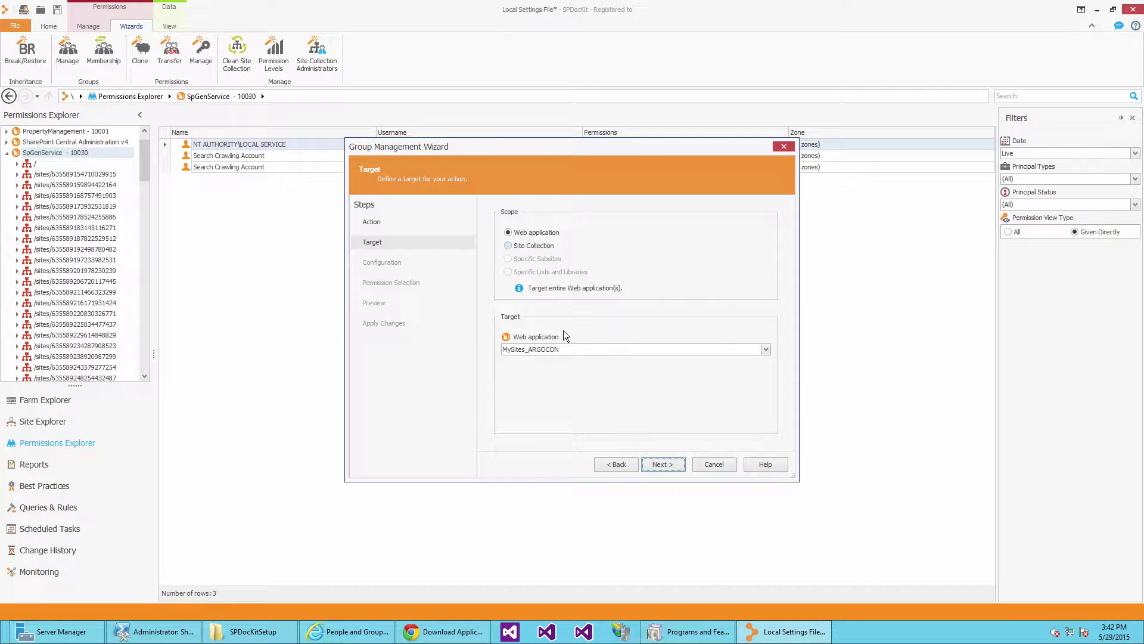
pyautogui.click(567, 350)
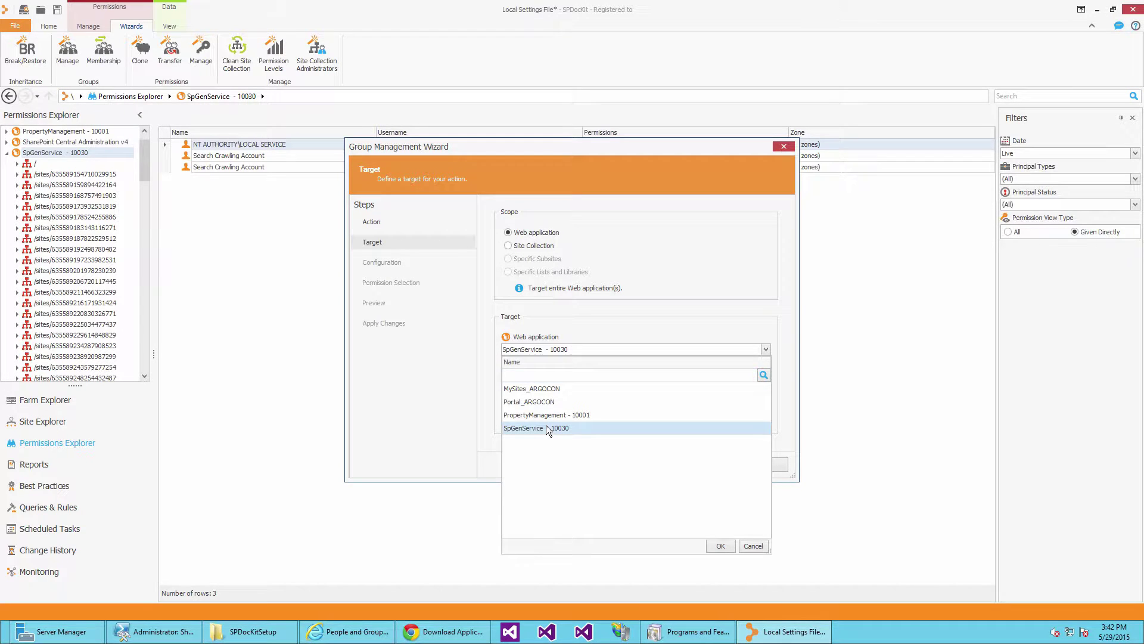
pyautogui.click(546, 427)
pyautogui.click(663, 465)
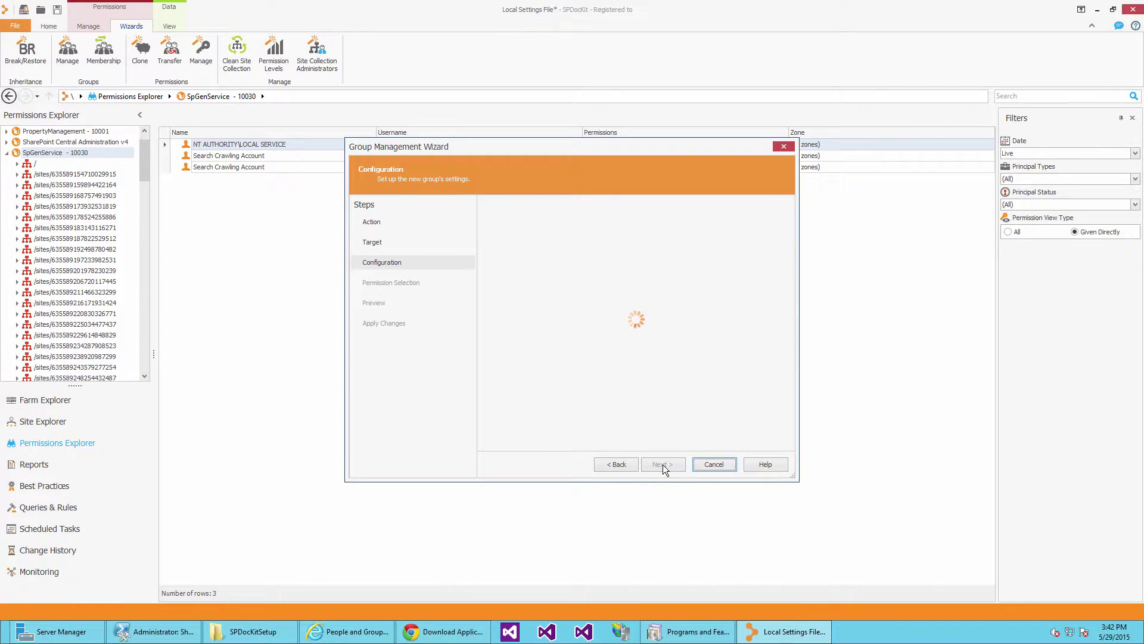
pyautogui.click(552, 221)
pyautogui.write('Auditors')
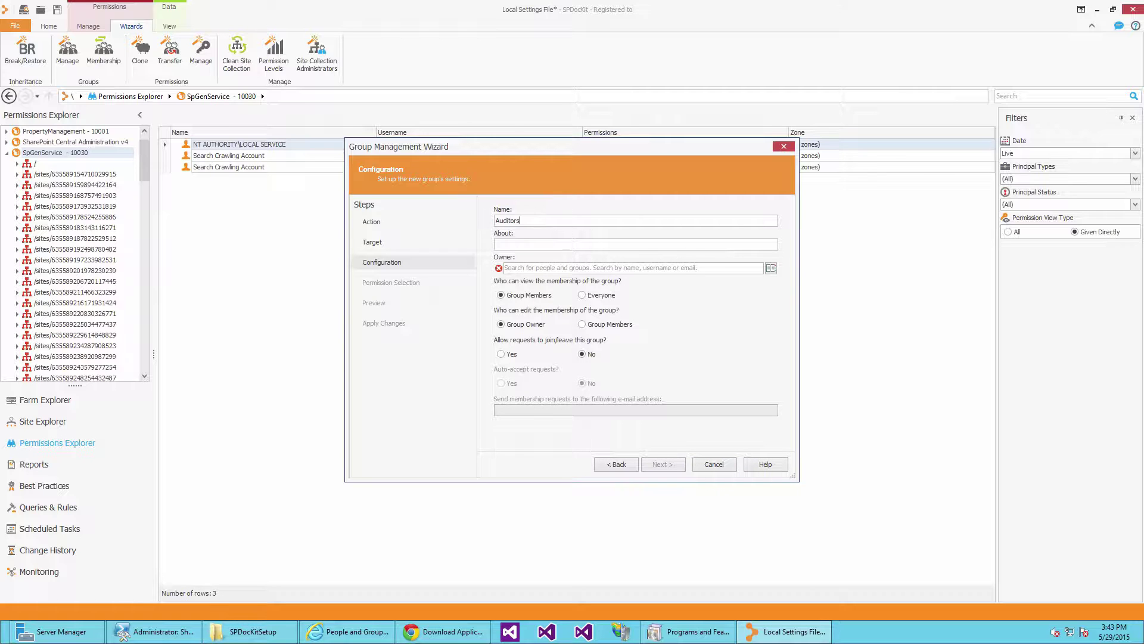
pyautogui.write('Auditors Group')
pyautogui.click(551, 266)
pyautogui.write('john')
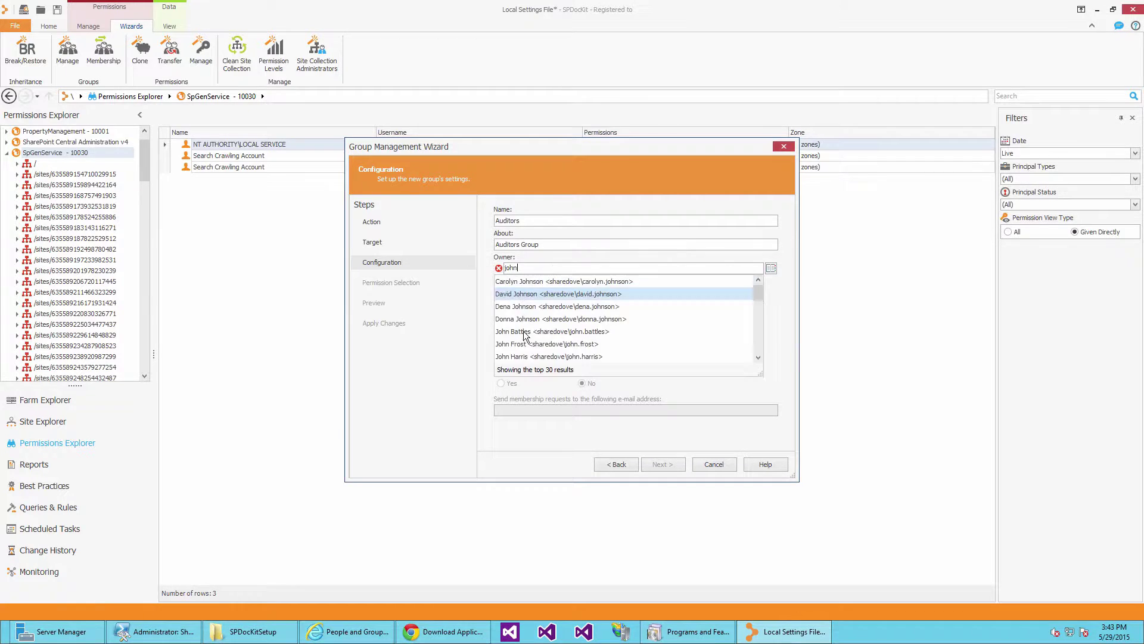
pyautogui.click(524, 344)
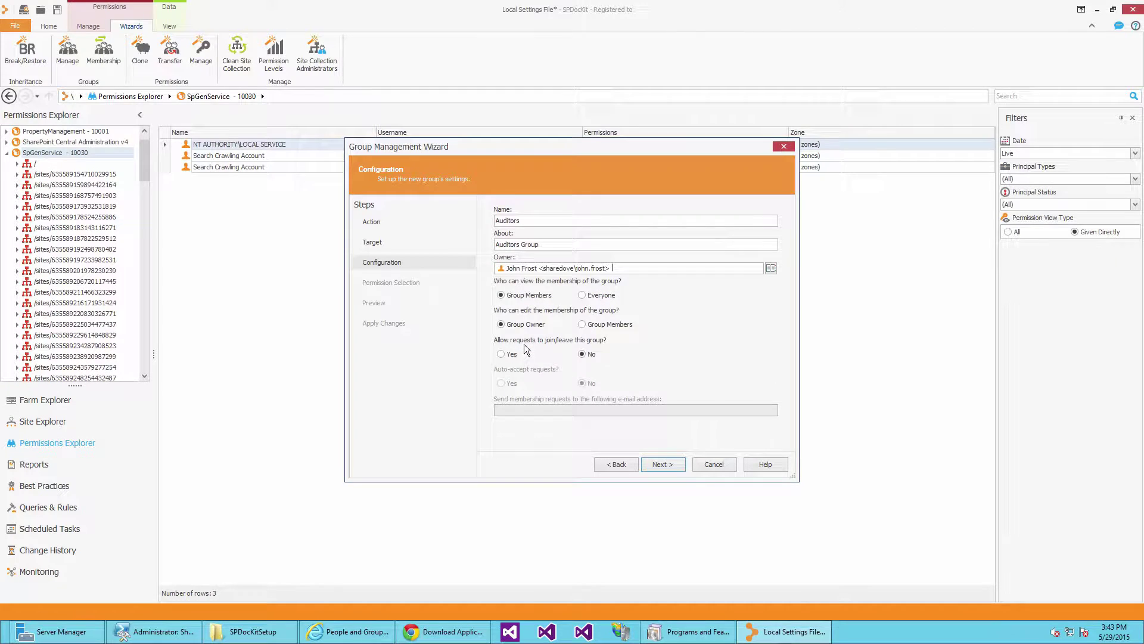
pyautogui.click(660, 465)
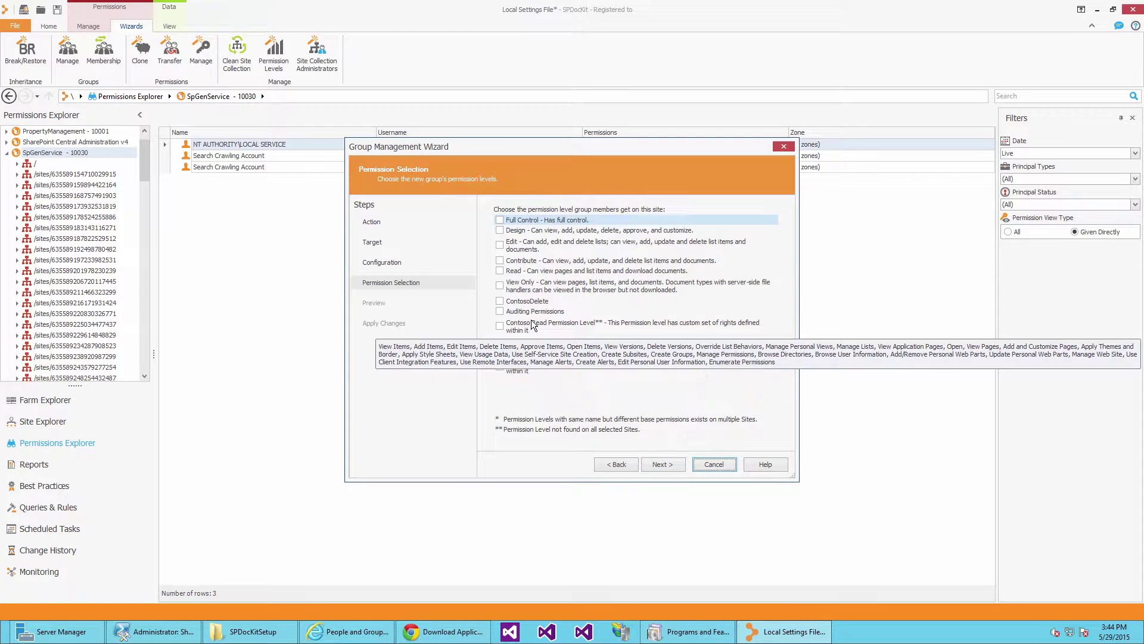
# Grant the Auditors group Auditing Permissions and apply it across the site collections.
pyautogui.click(499, 311)
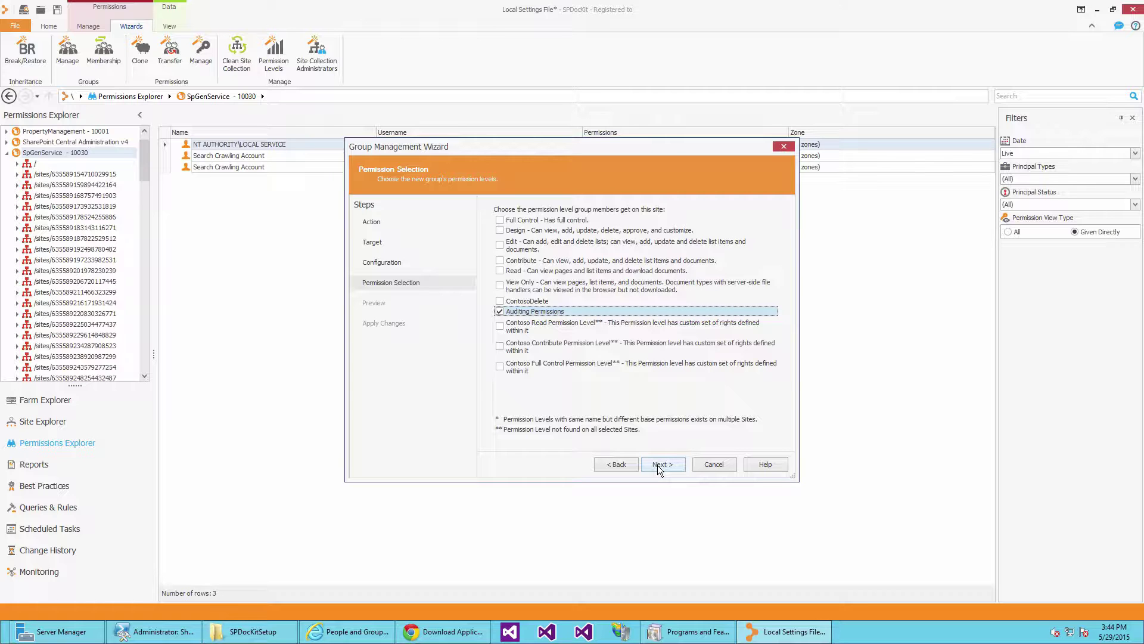
pyautogui.click(659, 464)
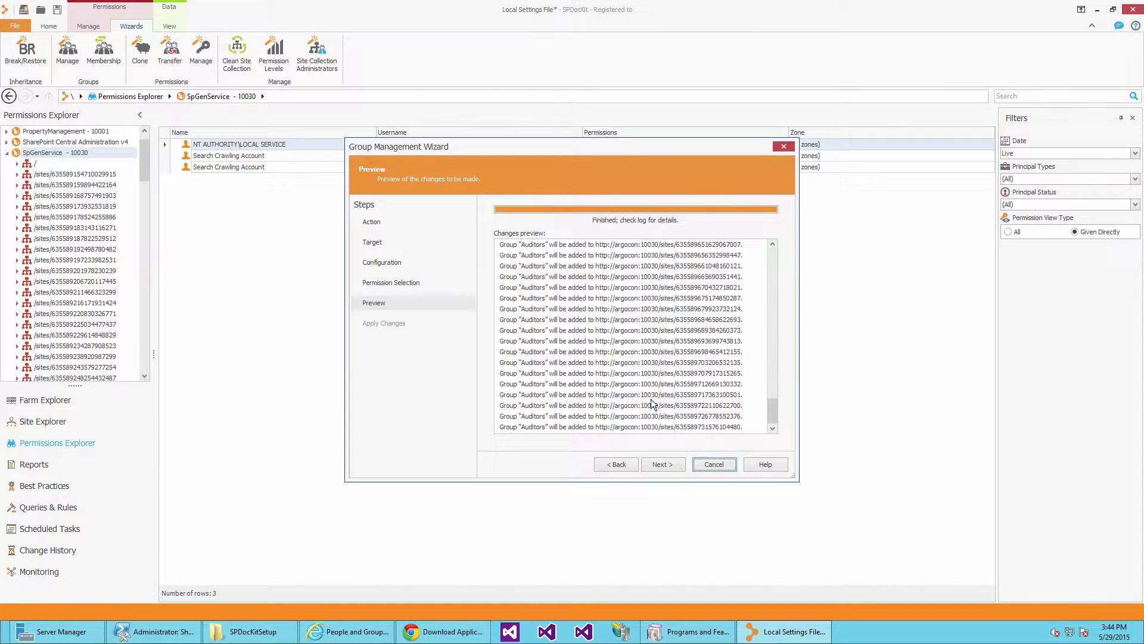
pyautogui.click(677, 467)
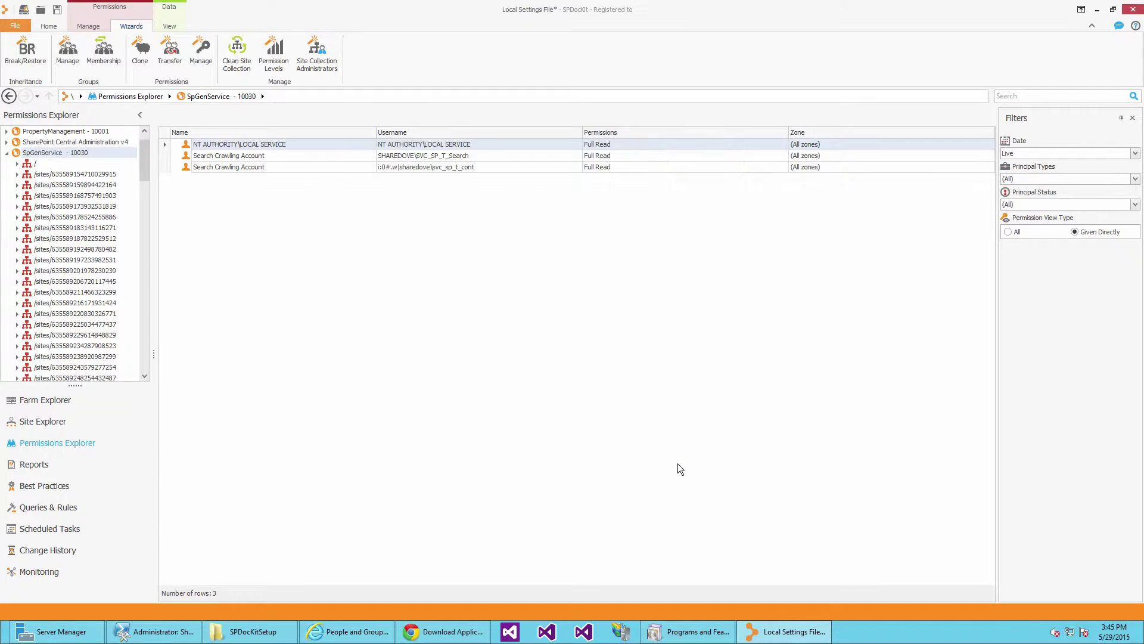
pyautogui.click(60, 261)
# Check the Auditors group on two site collections and confirm its single member in SharePoint.
pyautogui.click(214, 189)
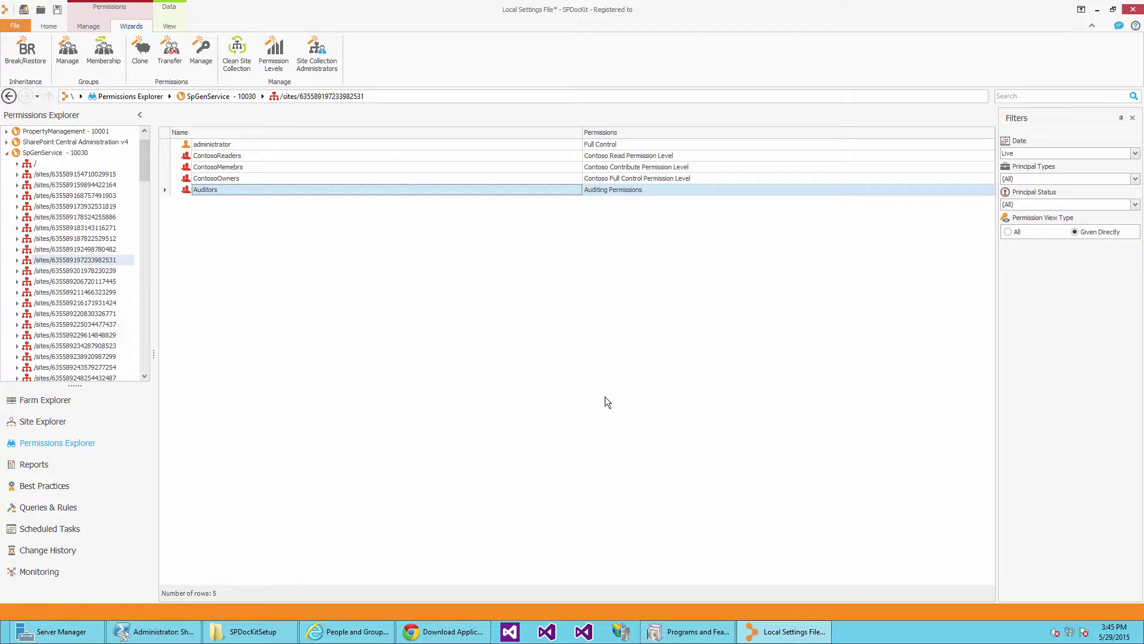
pyautogui.click(82, 153)
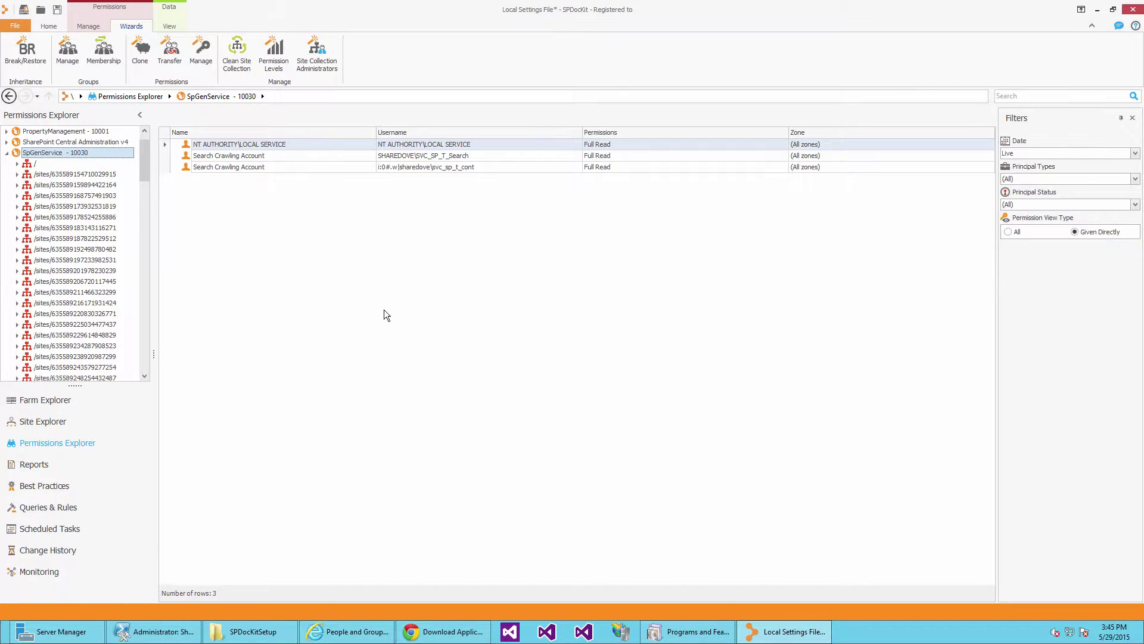
pyautogui.click(53, 250)
pyautogui.click(206, 191)
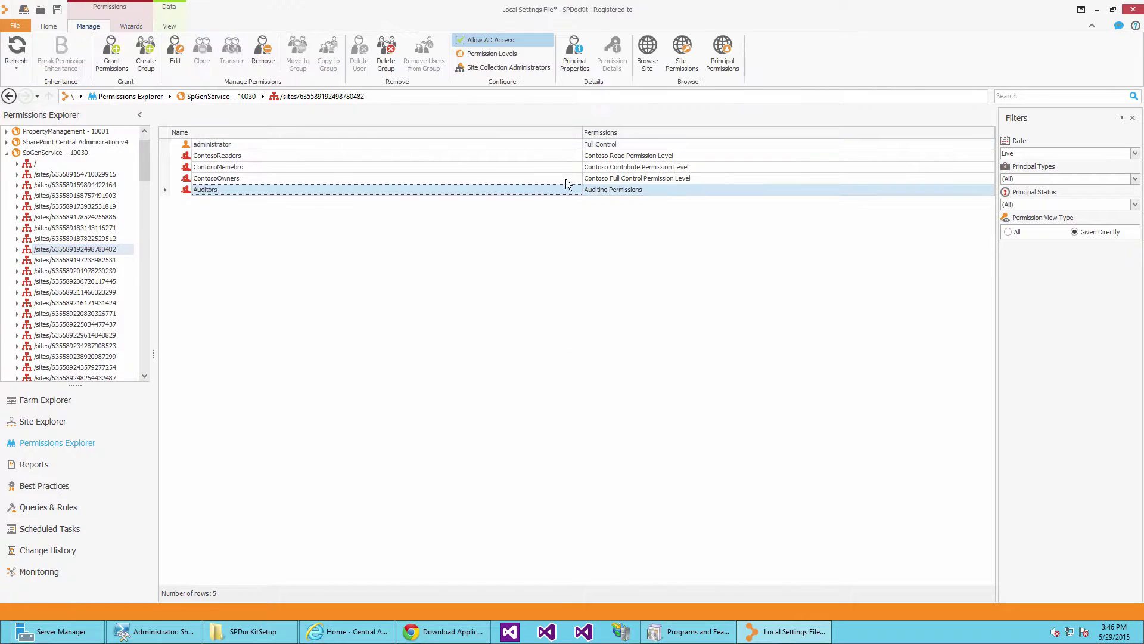
pyautogui.click(672, 48)
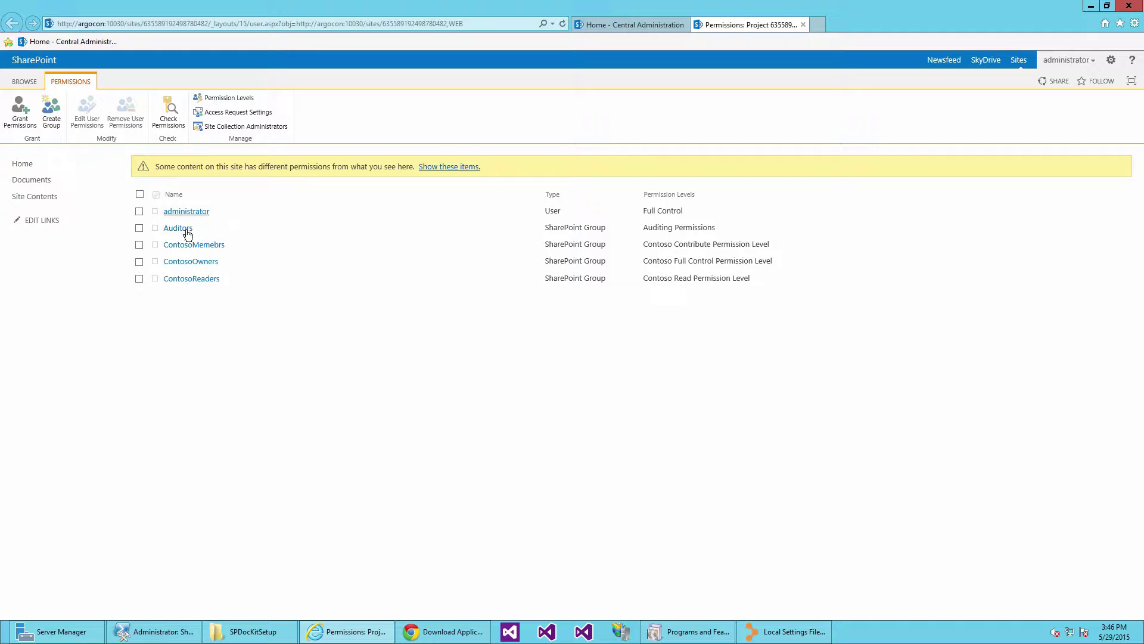
pyautogui.click(186, 230)
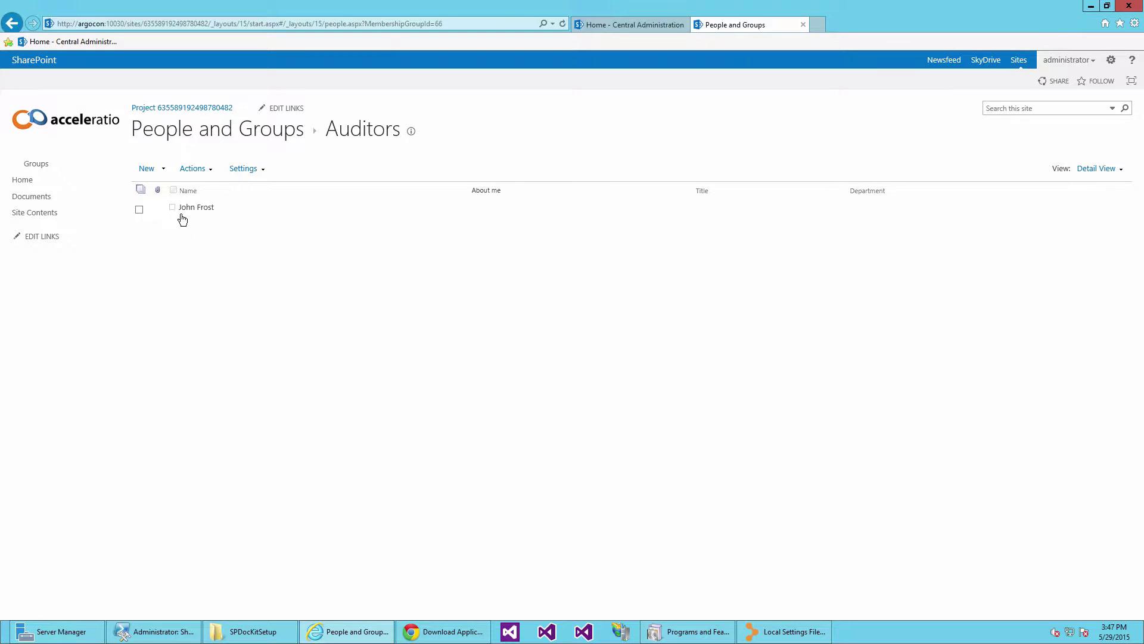
pyautogui.click(793, 632)
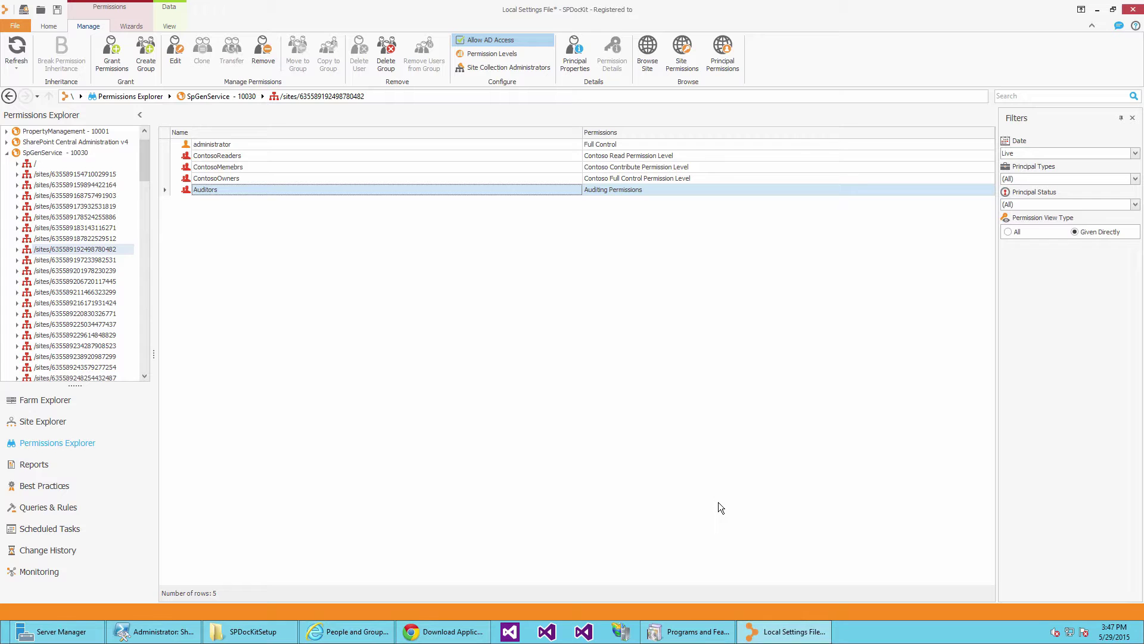
# Start the Group Membership wizard to add users to Auditors on SpGenService - 10030.
pyautogui.click(134, 27)
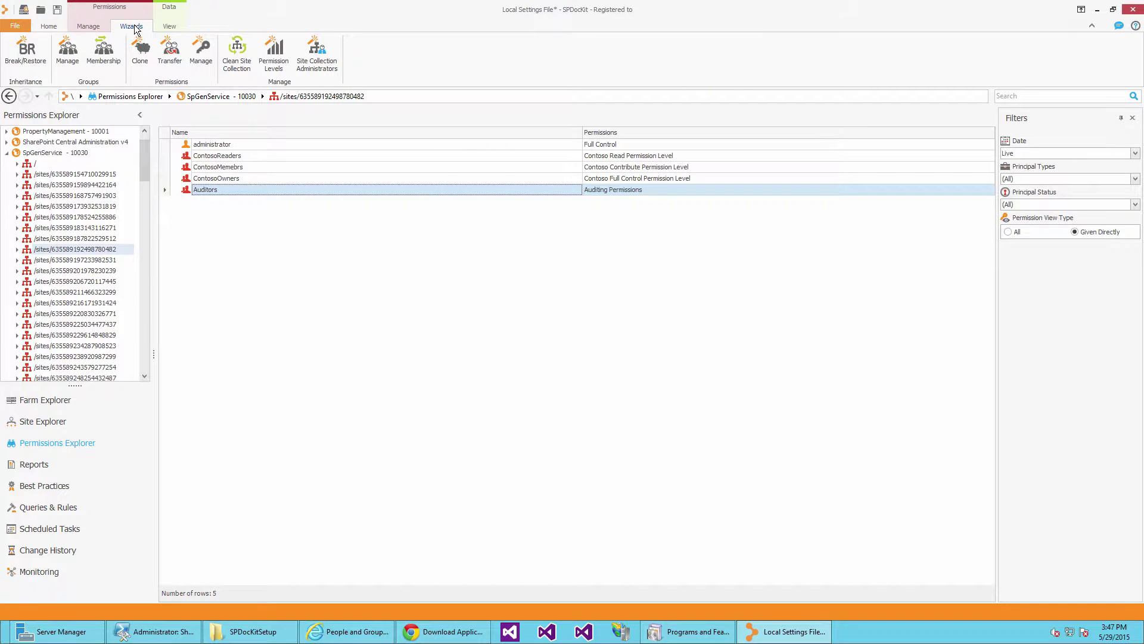
pyautogui.click(108, 59)
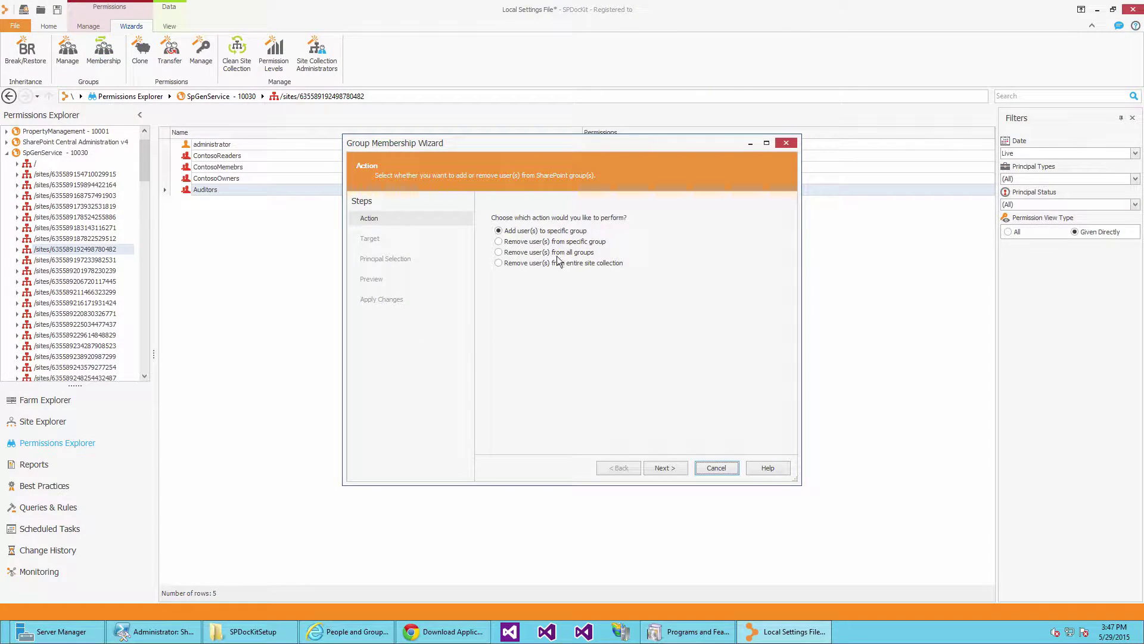
pyautogui.click(665, 467)
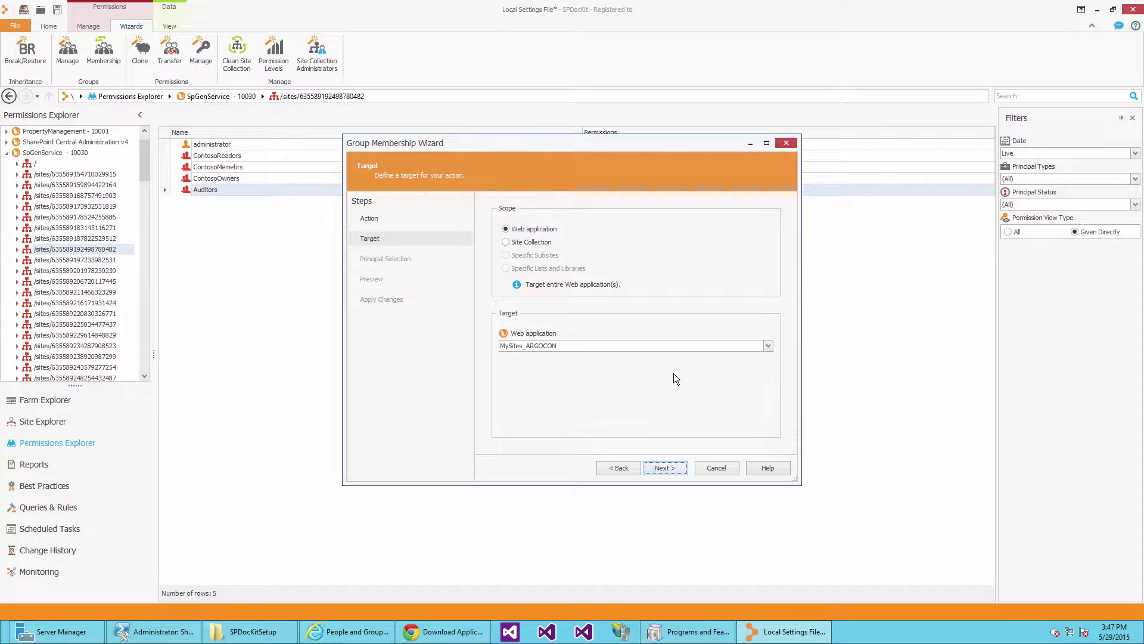
pyautogui.click(570, 345)
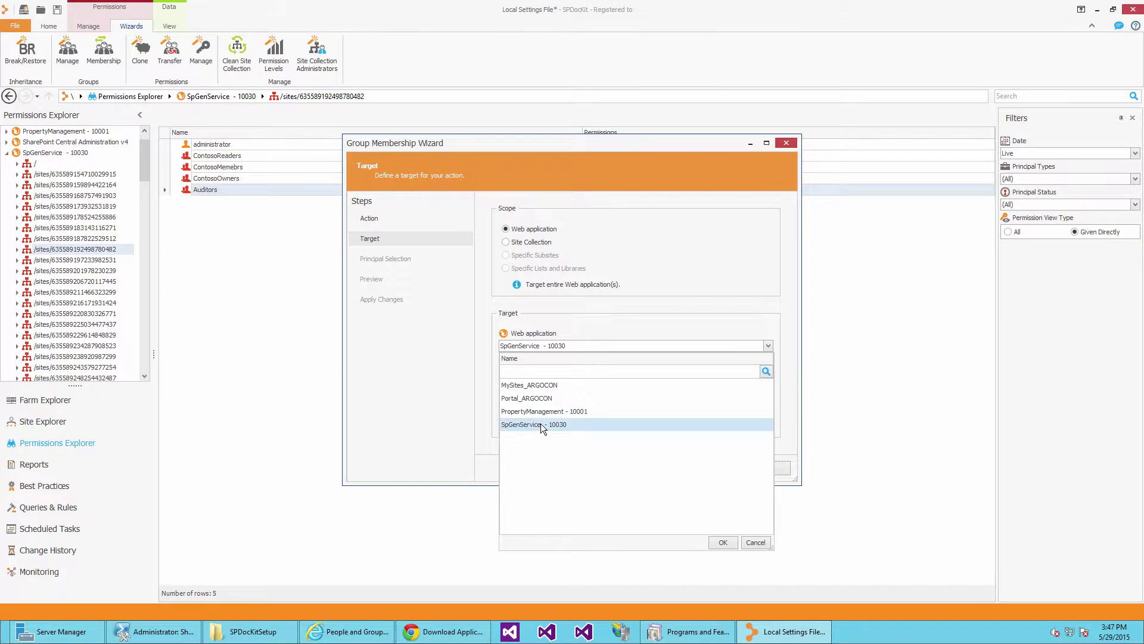
pyautogui.click(541, 424)
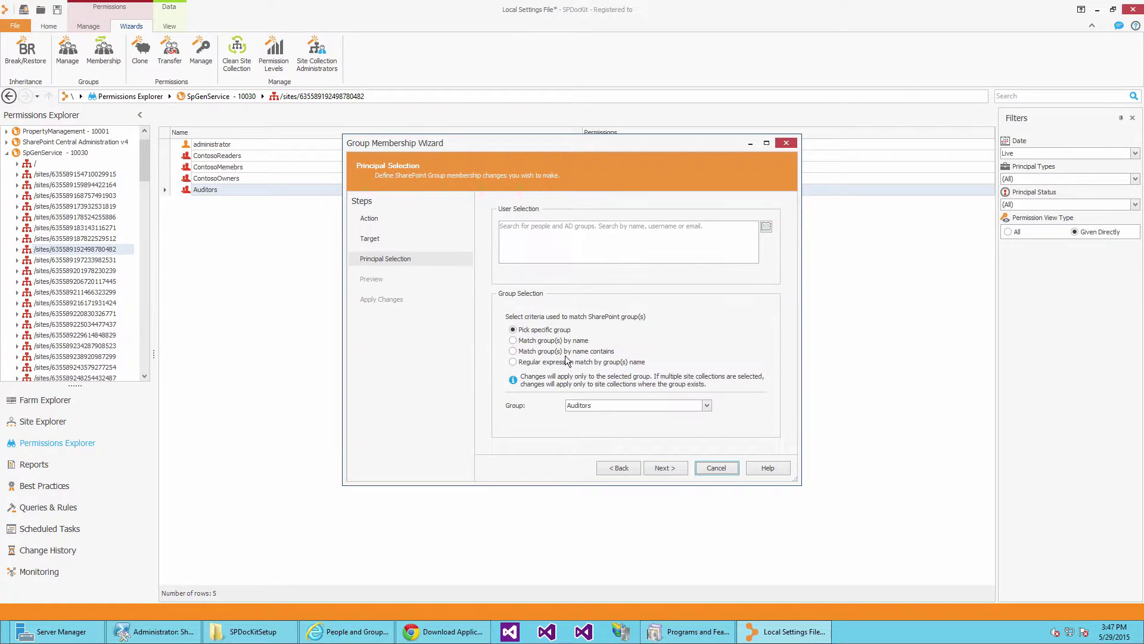
pyautogui.click(592, 406)
pyautogui.click(592, 405)
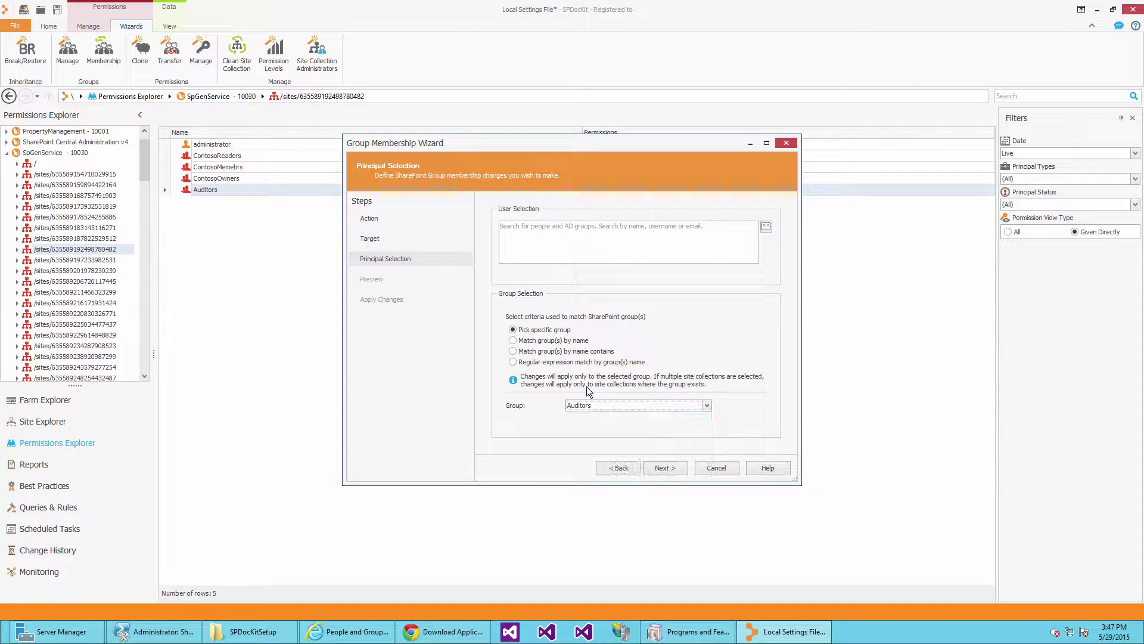
# Pick three users from search suggestions and begin searching for a fourth.
pyautogui.click(568, 230)
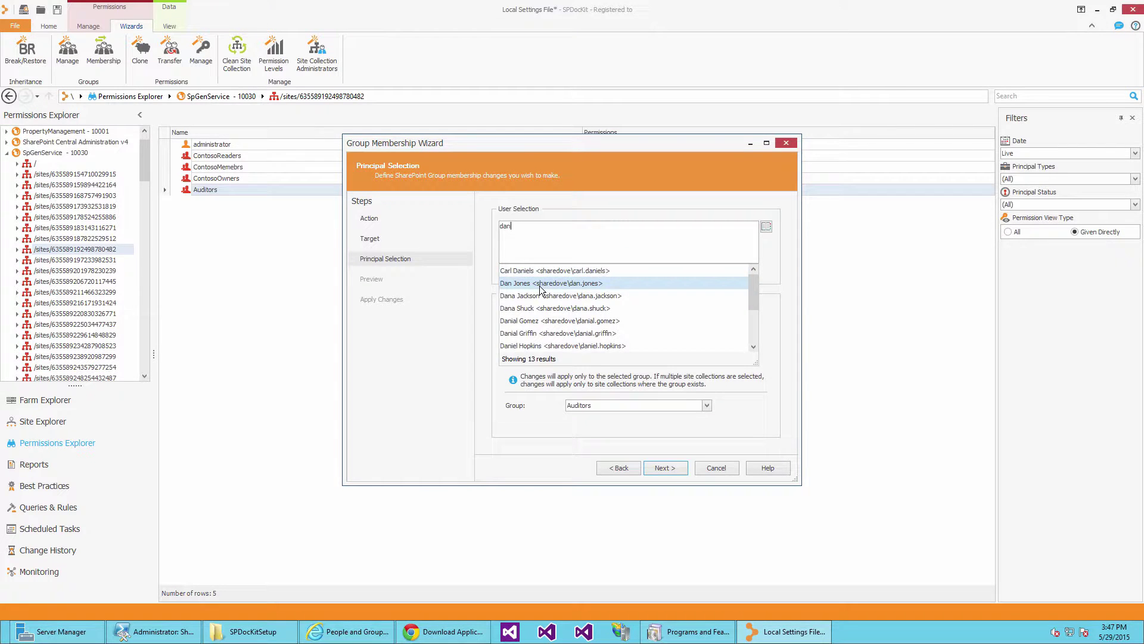
pyautogui.click(539, 283)
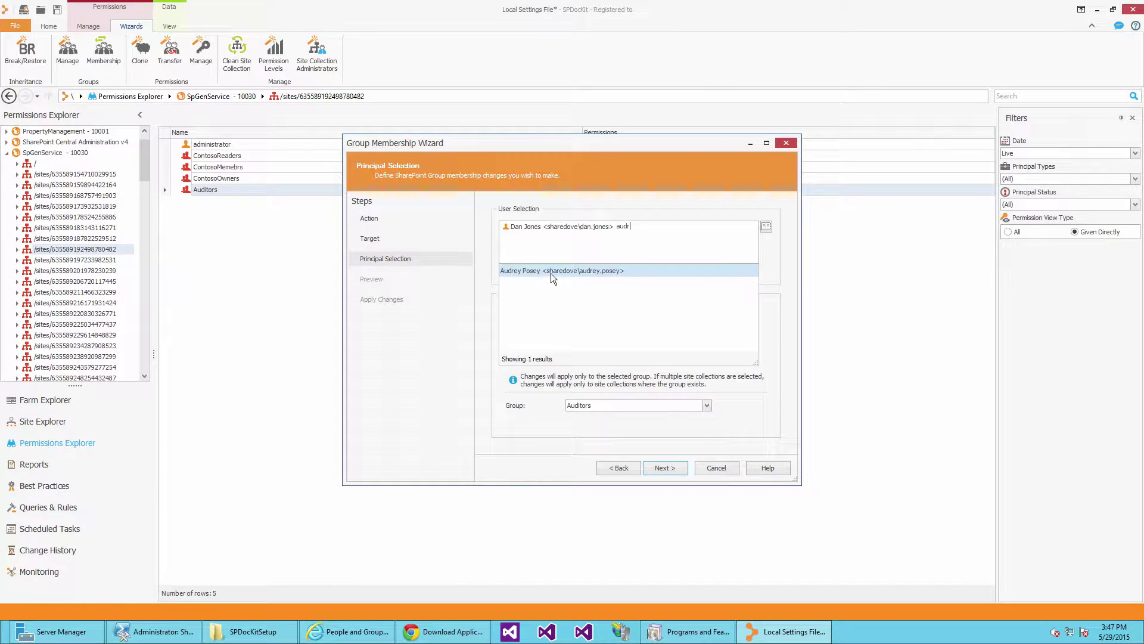
pyautogui.click(552, 271)
pyautogui.write('jan')
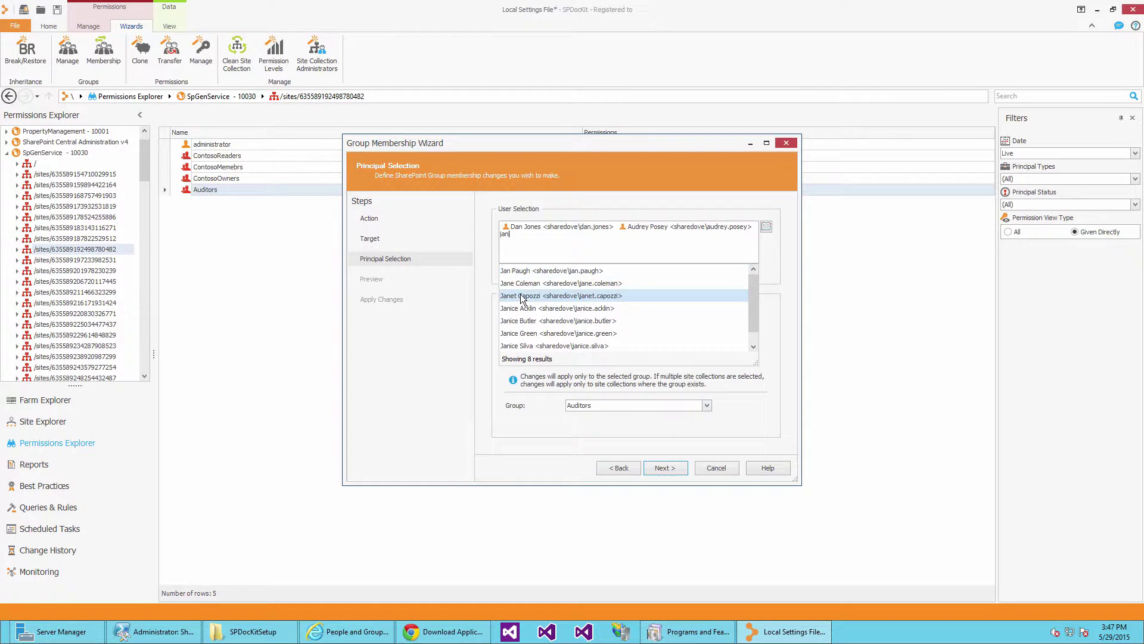
pyautogui.click(520, 295)
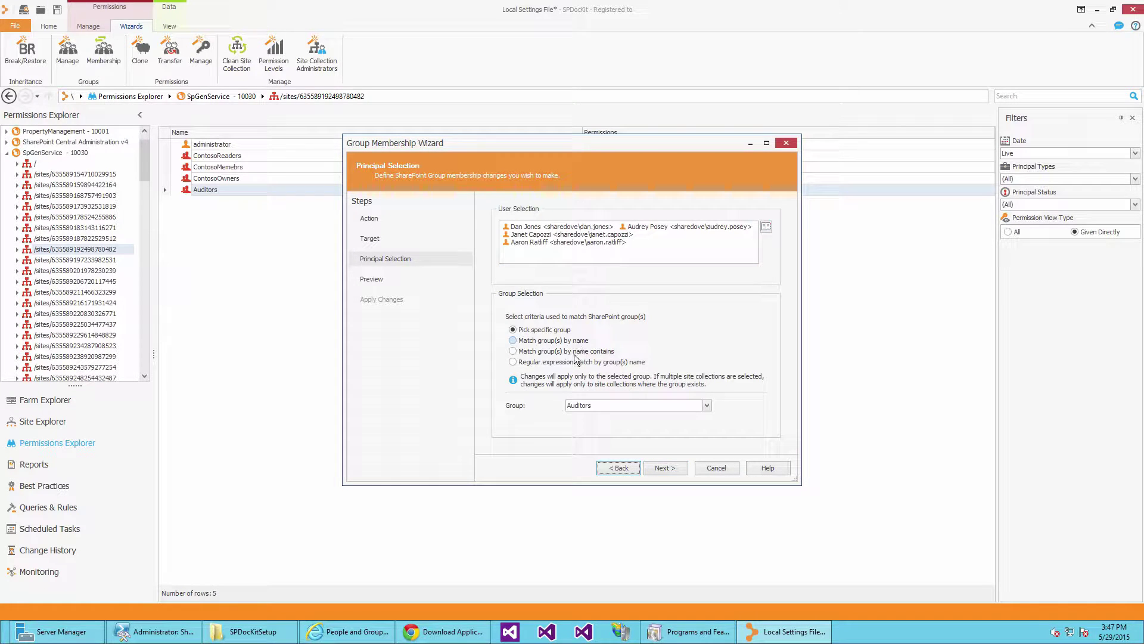
# Keep 'Pick specific group' for Auditors and apply the four-user membership change.
pyautogui.click(576, 361)
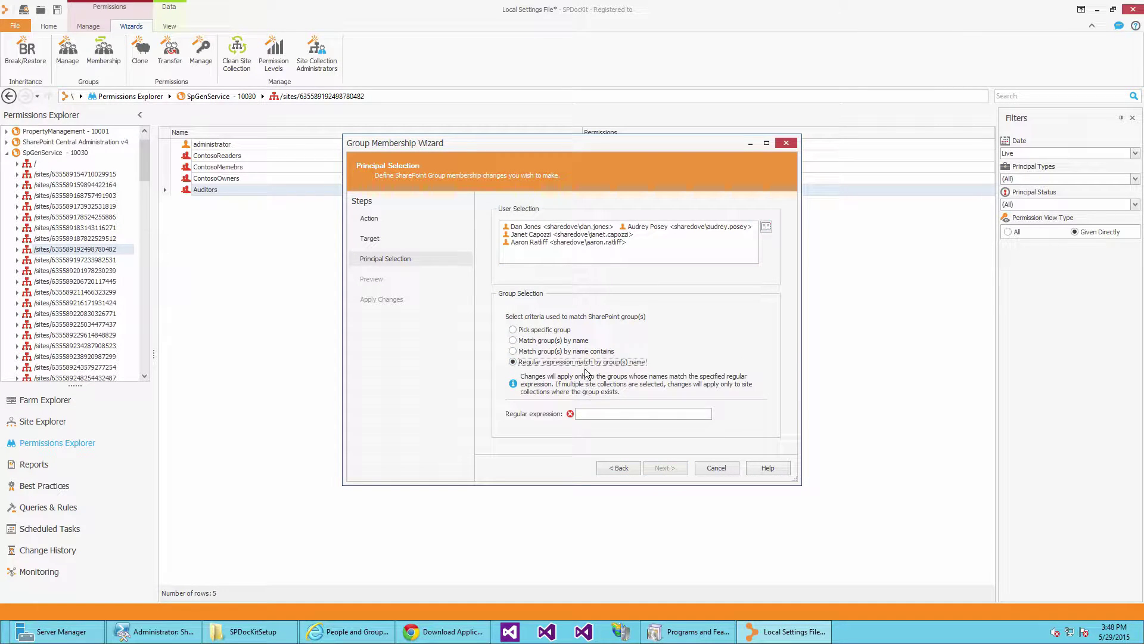
pyautogui.click(583, 351)
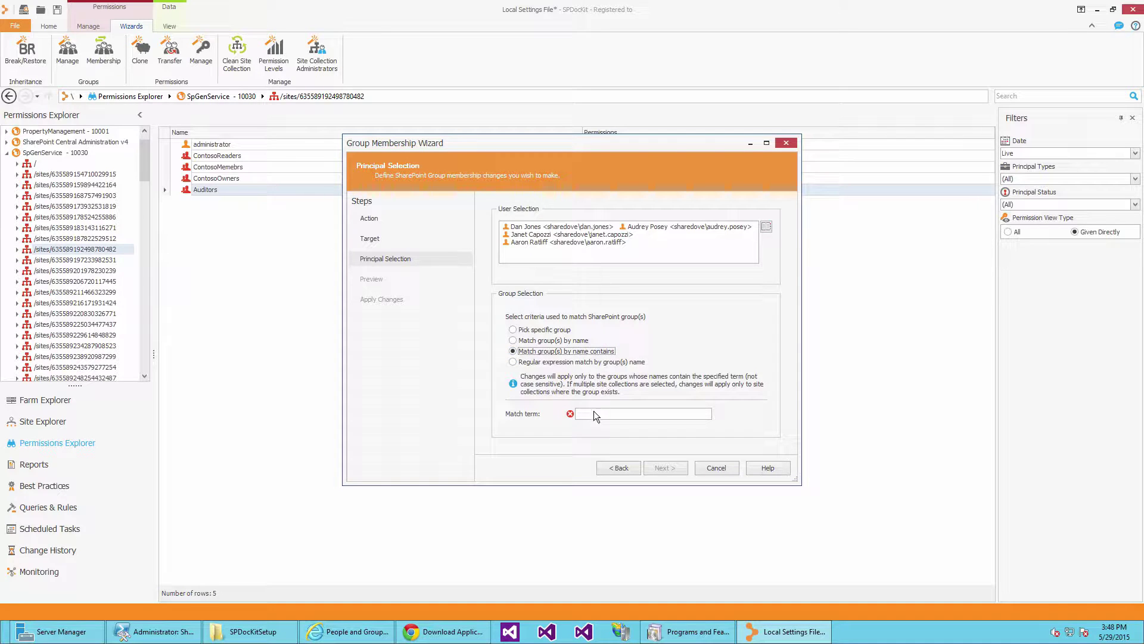
pyautogui.click(568, 331)
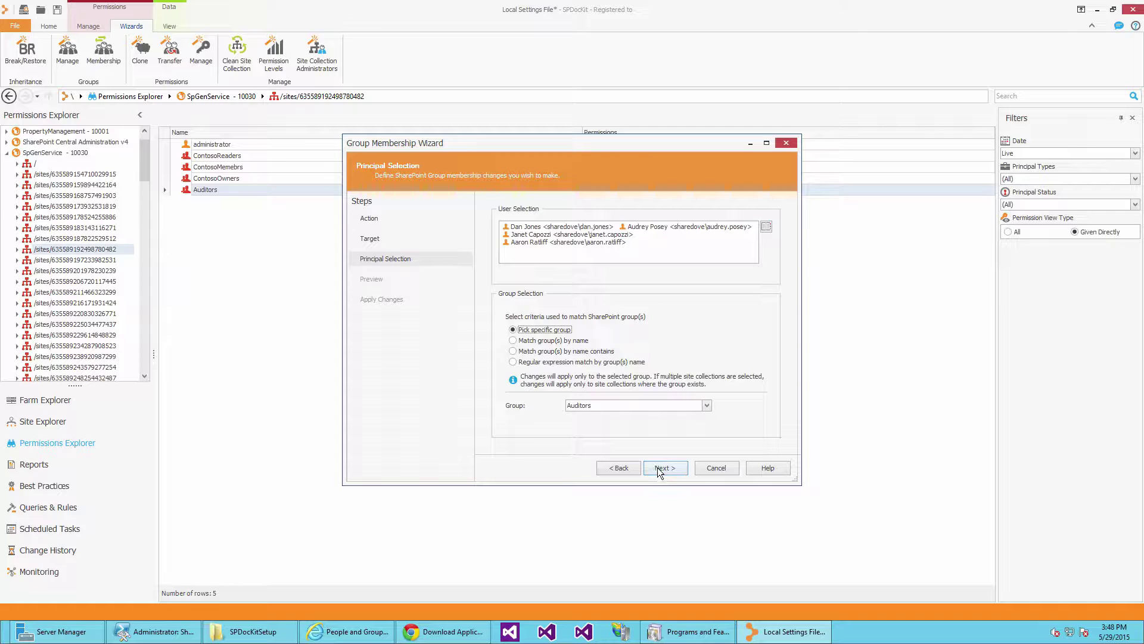
pyautogui.click(656, 467)
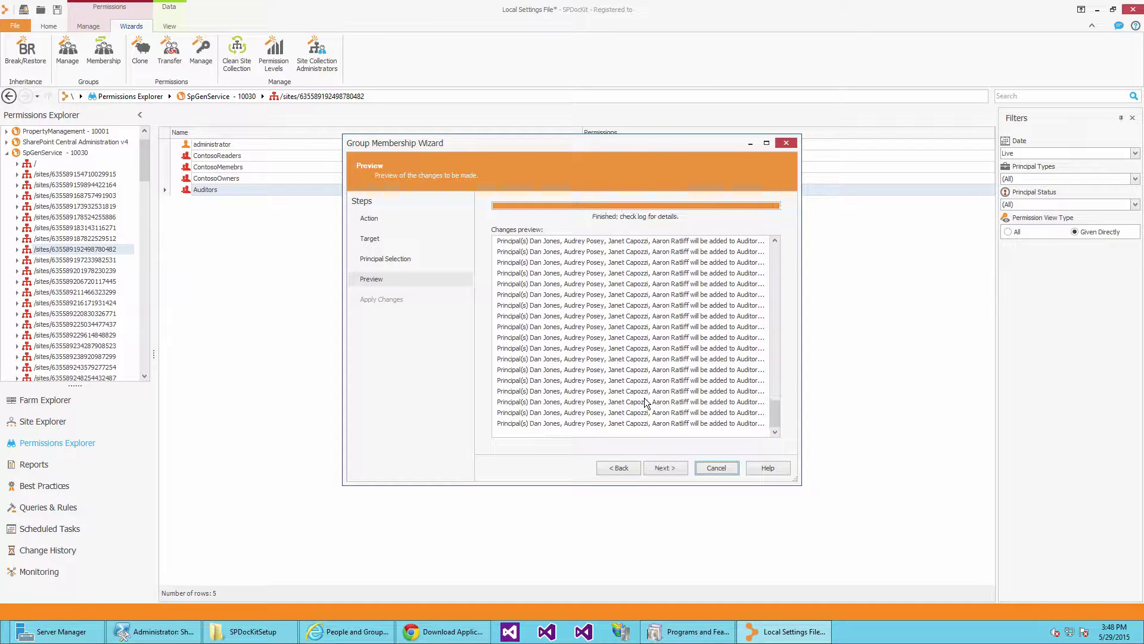
pyautogui.click(660, 467)
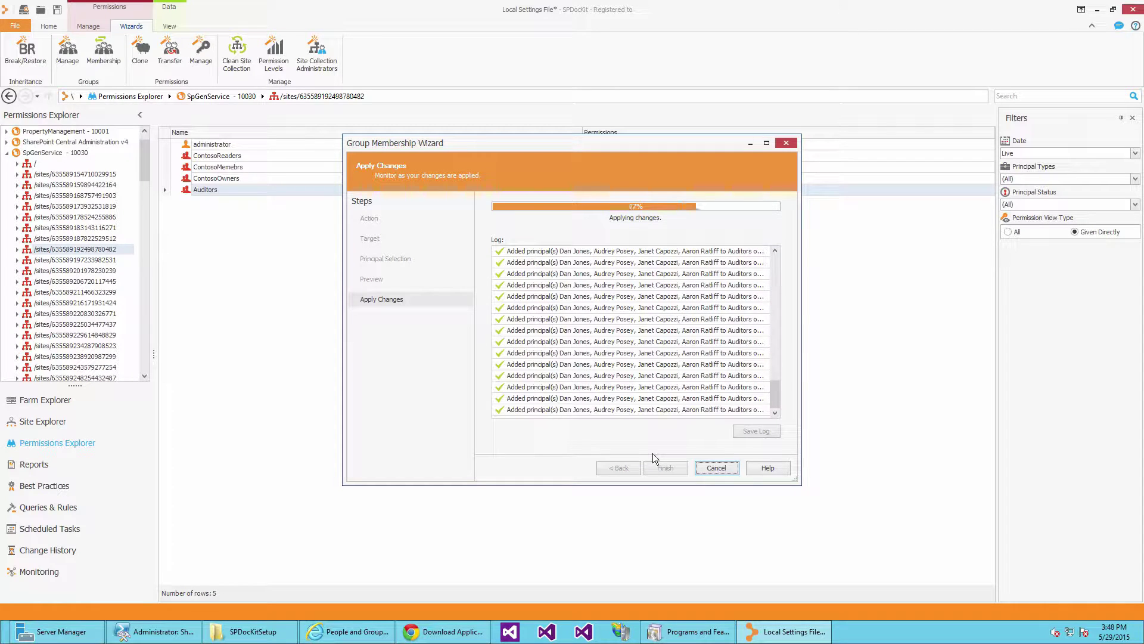
pyautogui.click(660, 466)
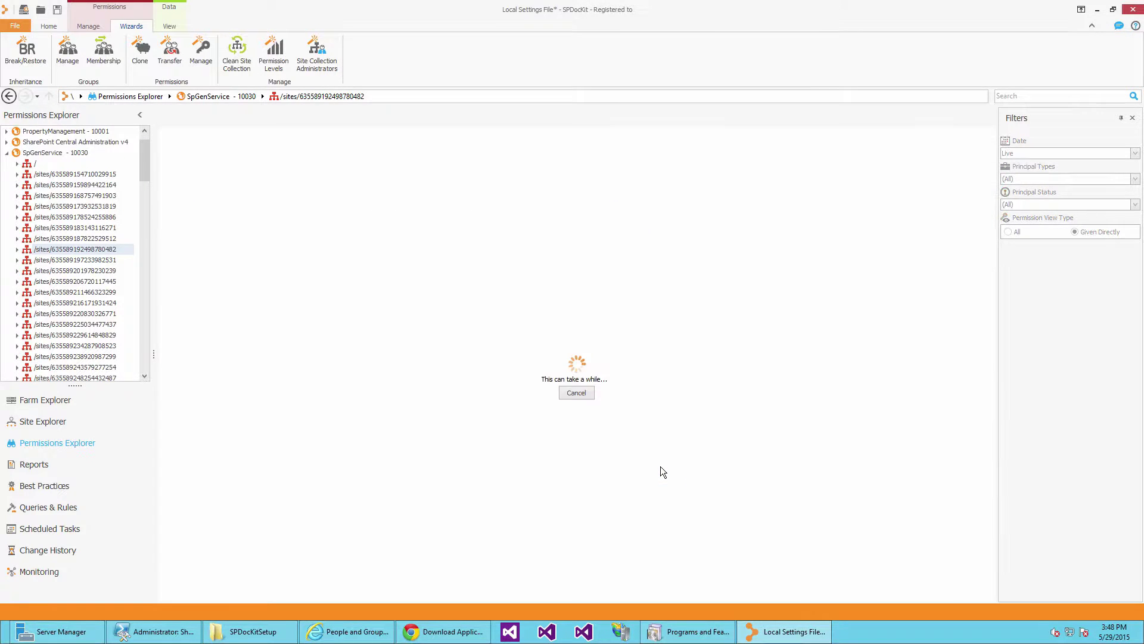
# Refresh the SharePoint Auditors members page.
pyautogui.click(348, 631)
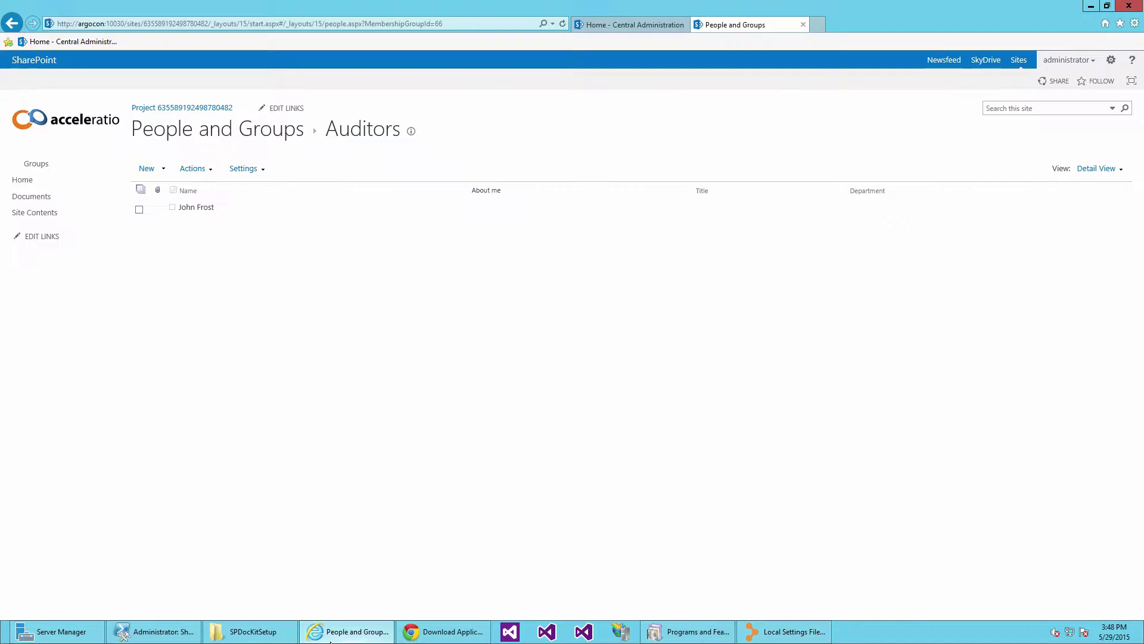
pyautogui.rightClick(380, 490)
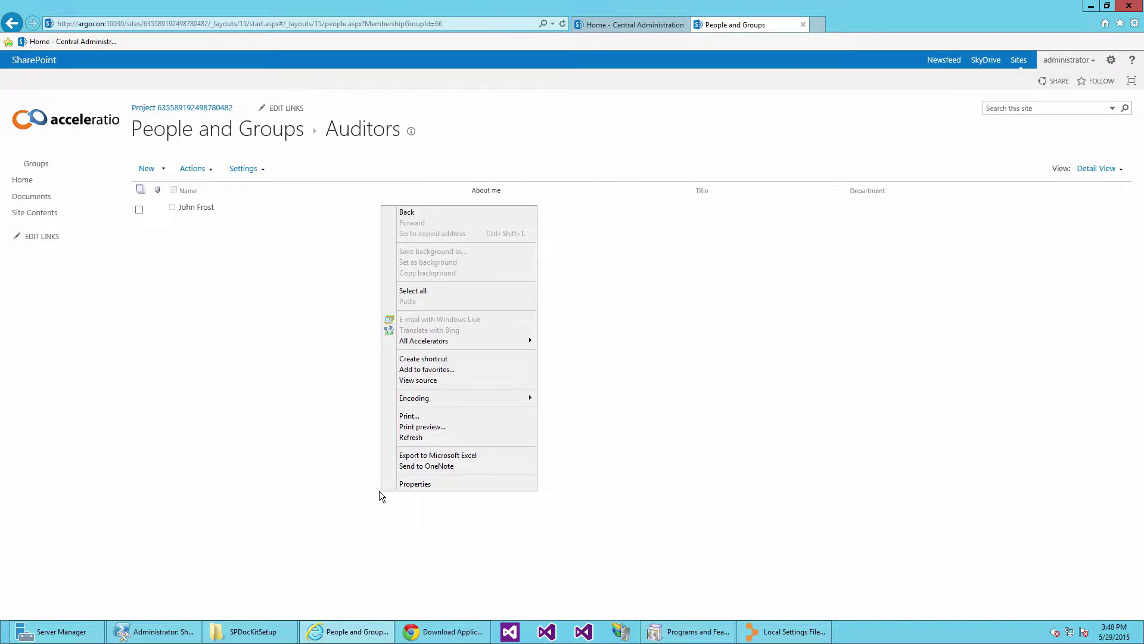
pyautogui.click(410, 437)
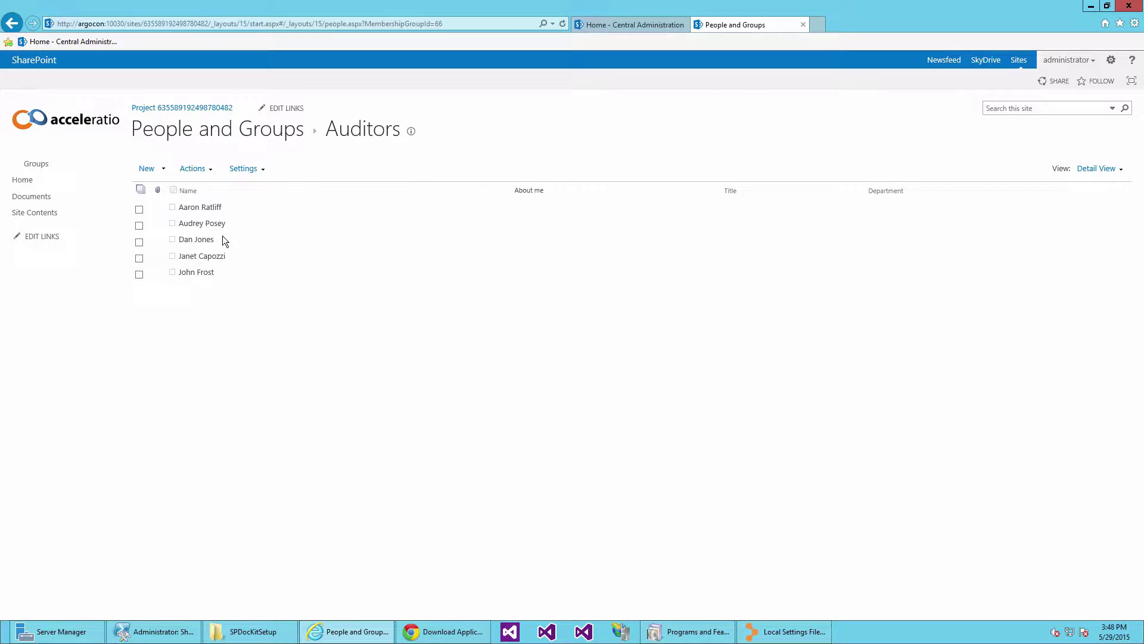
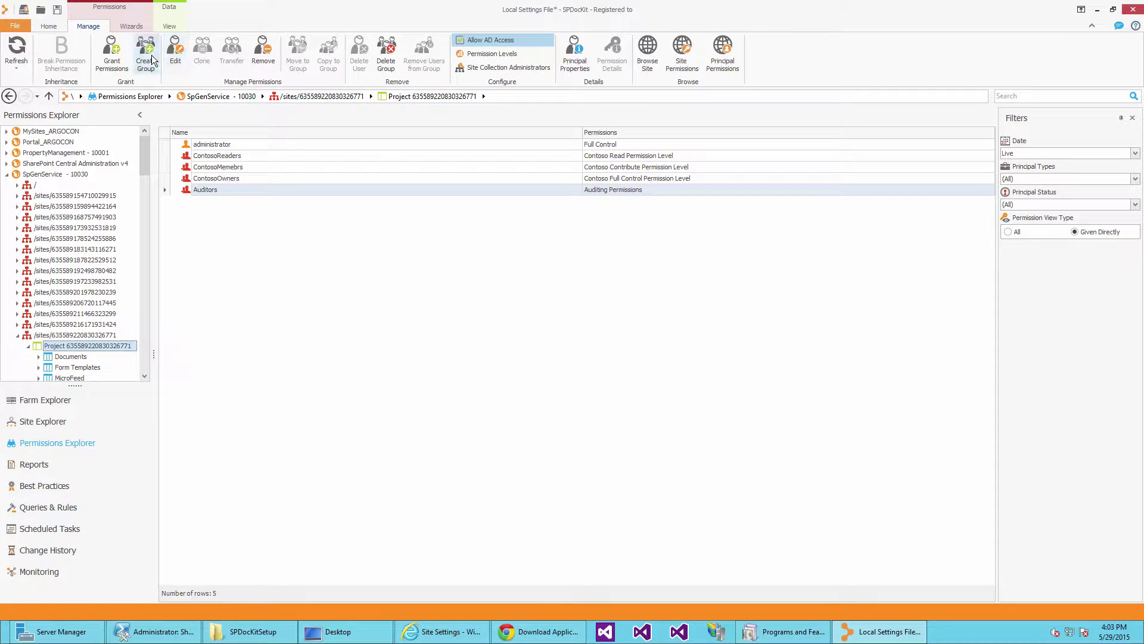
# Start a new group named 'Test Group', described as 'Webinar test group', with a suggested user as owner.
pyautogui.click(152, 58)
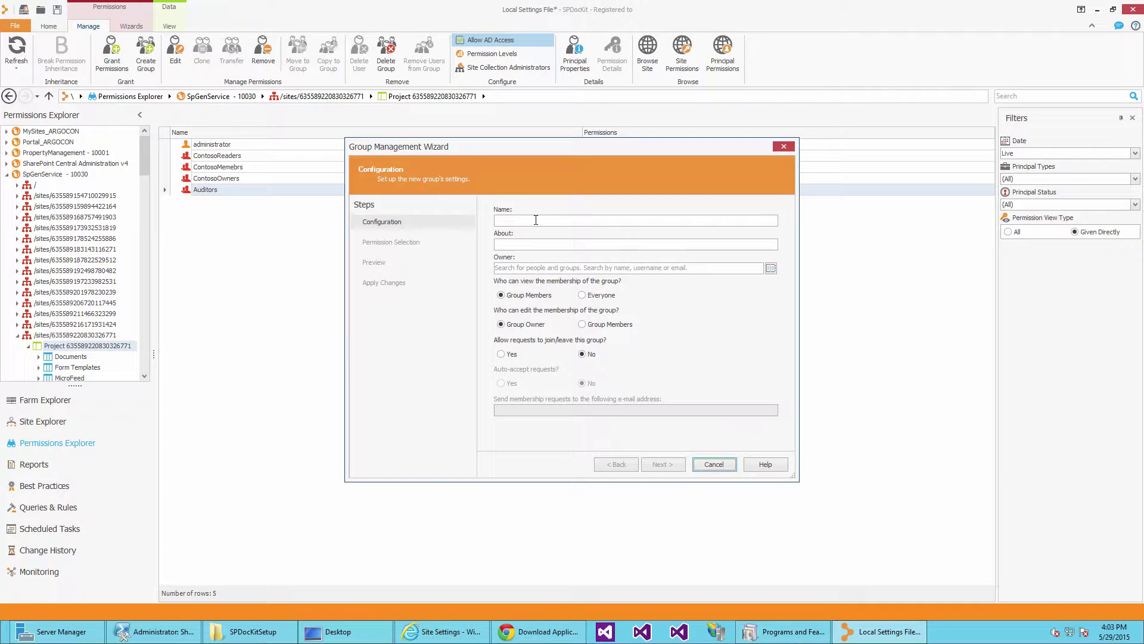
pyautogui.click(536, 220)
pyautogui.write('Test Group')
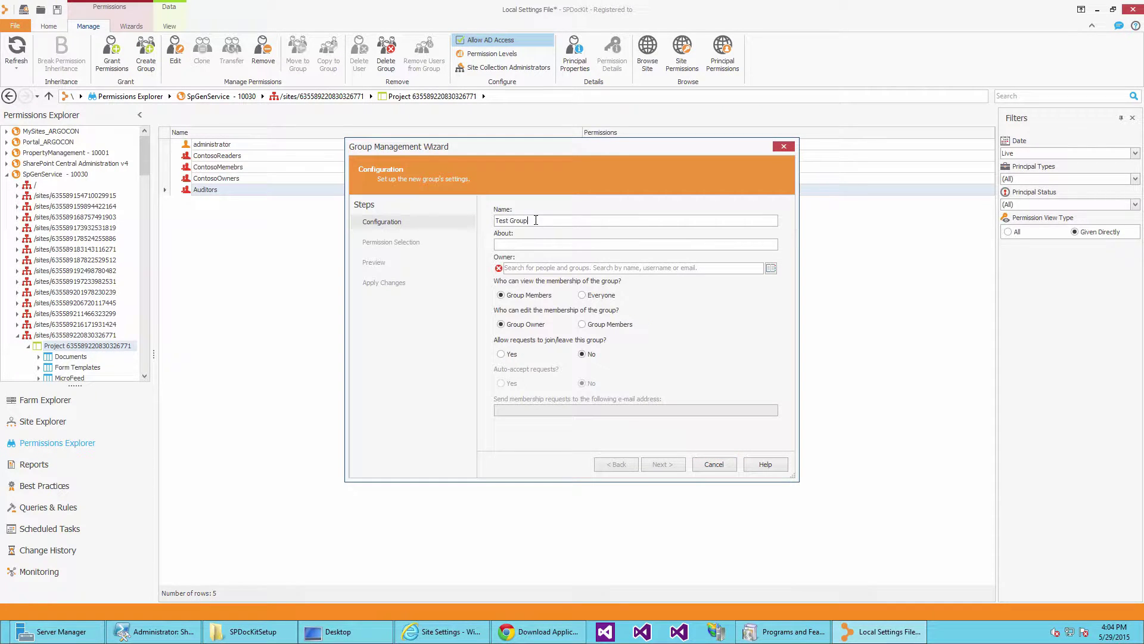
pyautogui.write('Webinar test group')
pyautogui.click(554, 268)
pyautogui.write('john fr')
pyautogui.click(547, 282)
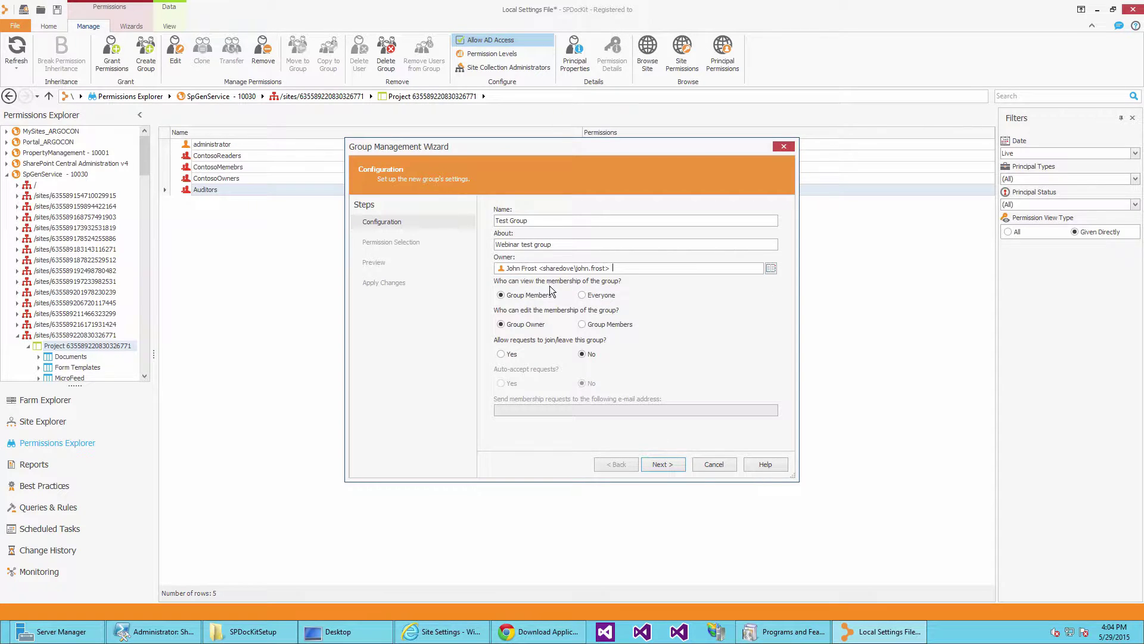
# Give the group Contoso Contribute Permission Level and finish the wizard.
pyautogui.click(663, 464)
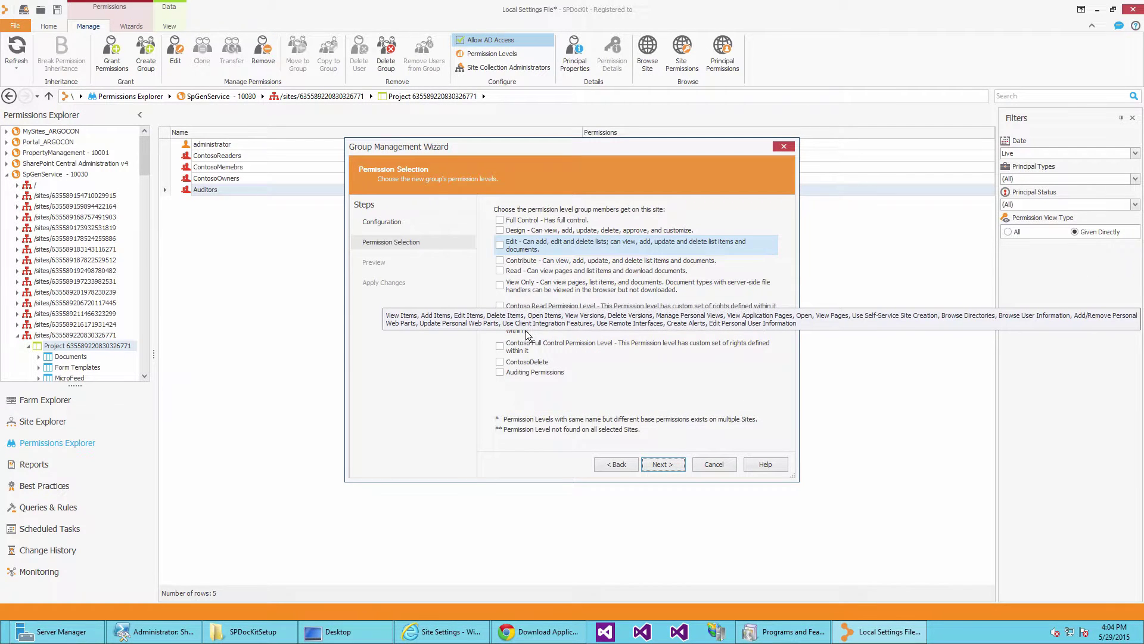
pyautogui.click(524, 333)
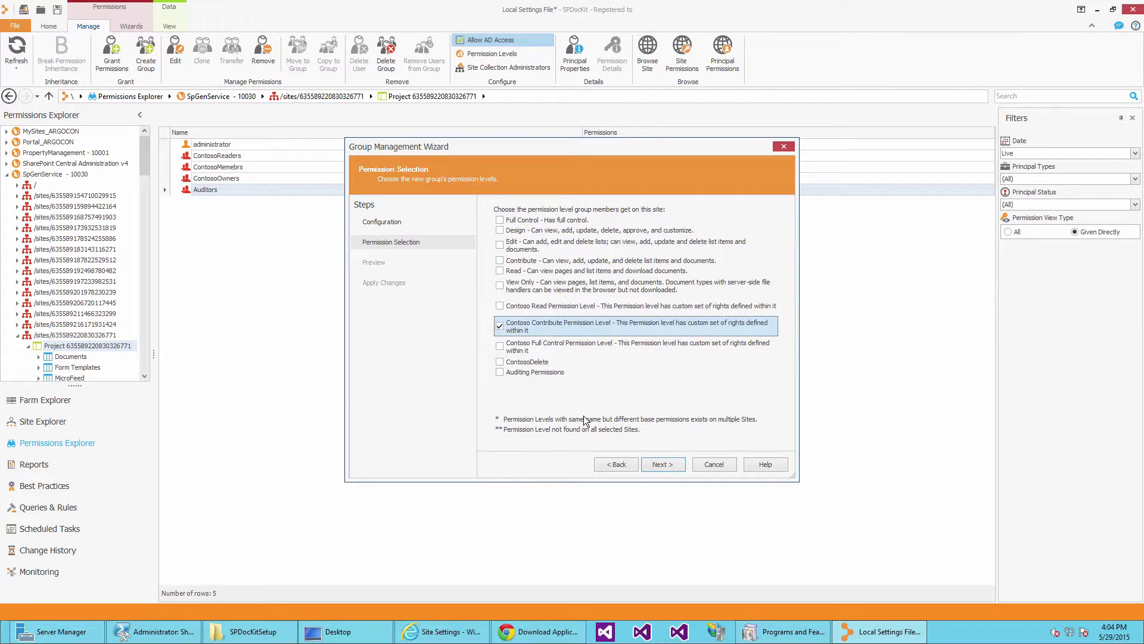
pyautogui.click(656, 465)
pyautogui.click(678, 468)
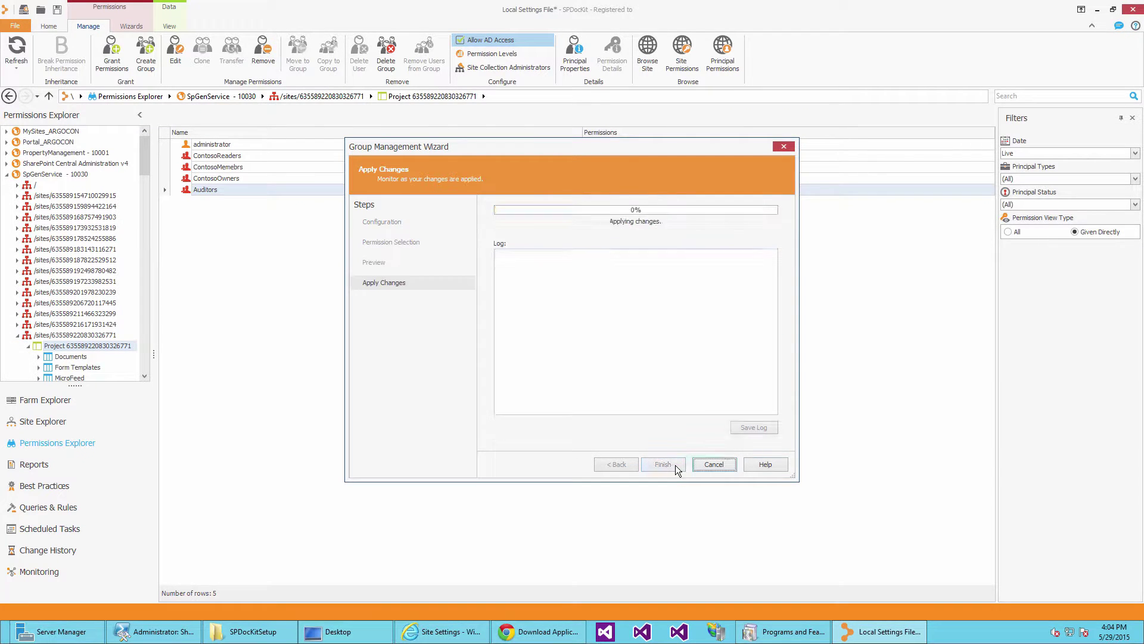
pyautogui.click(663, 464)
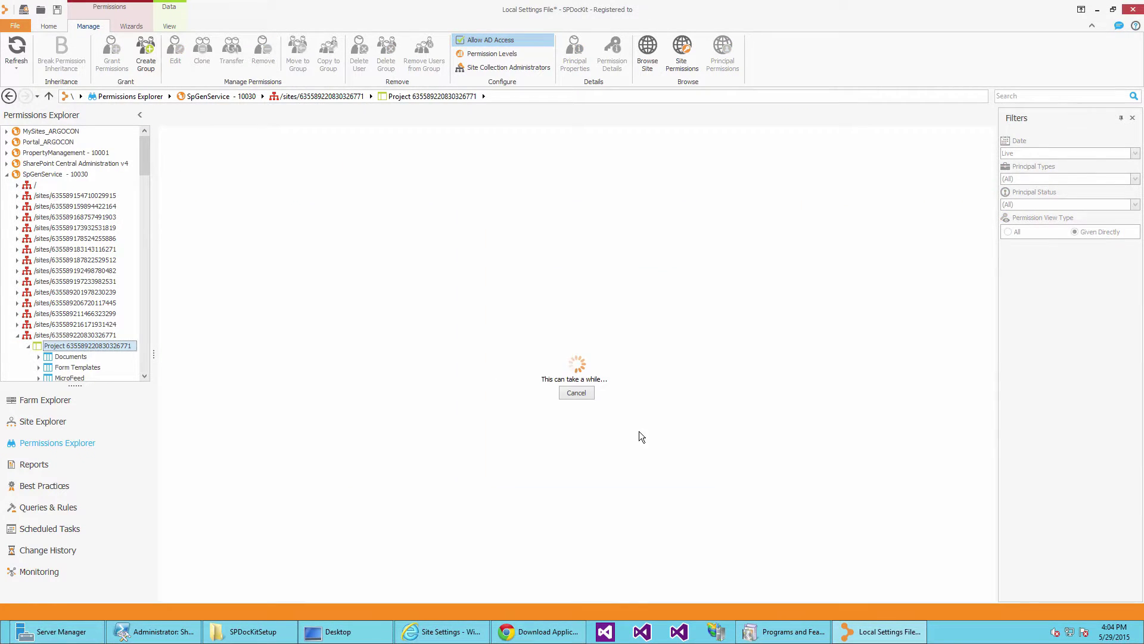
# Review Test Group's permission levels without changing anything.
pyautogui.rightClick(210, 202)
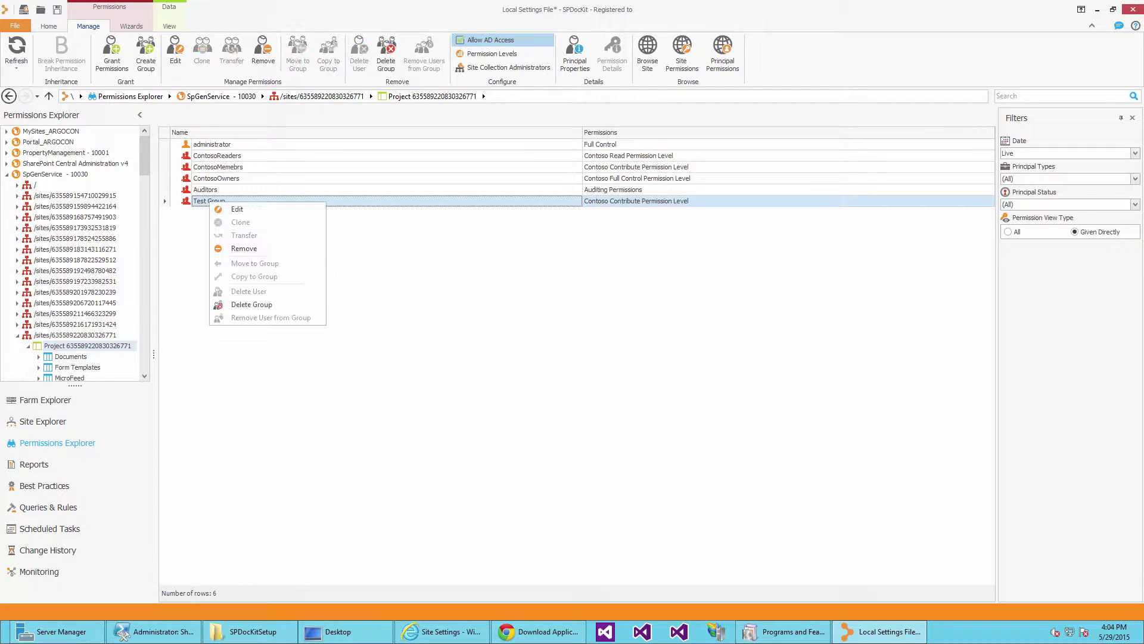
pyautogui.click(235, 209)
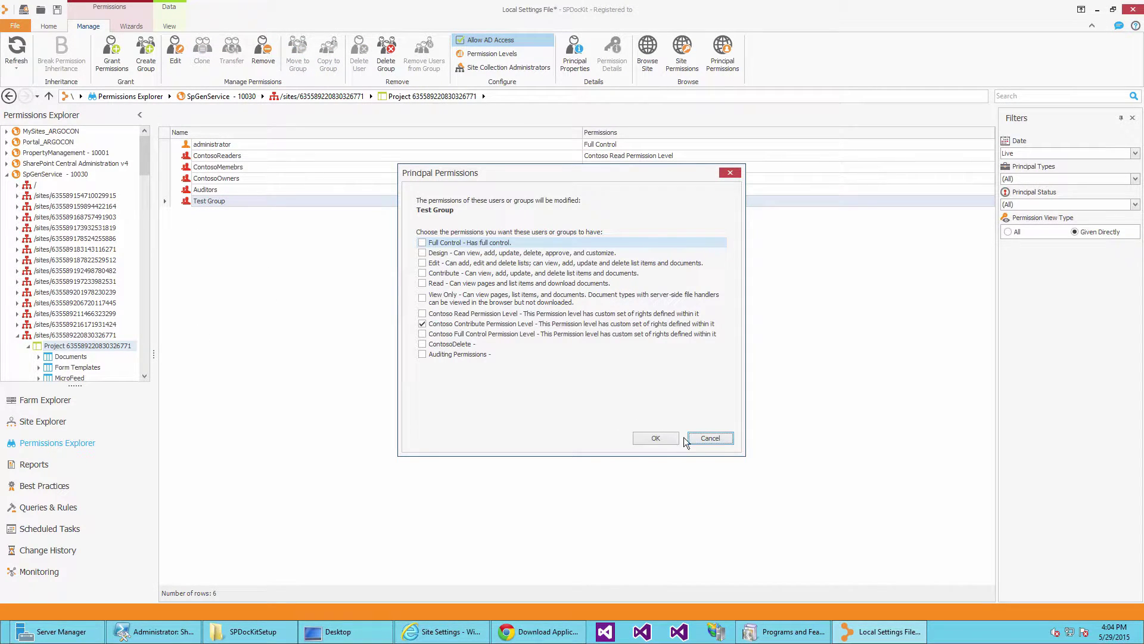
pyautogui.click(703, 440)
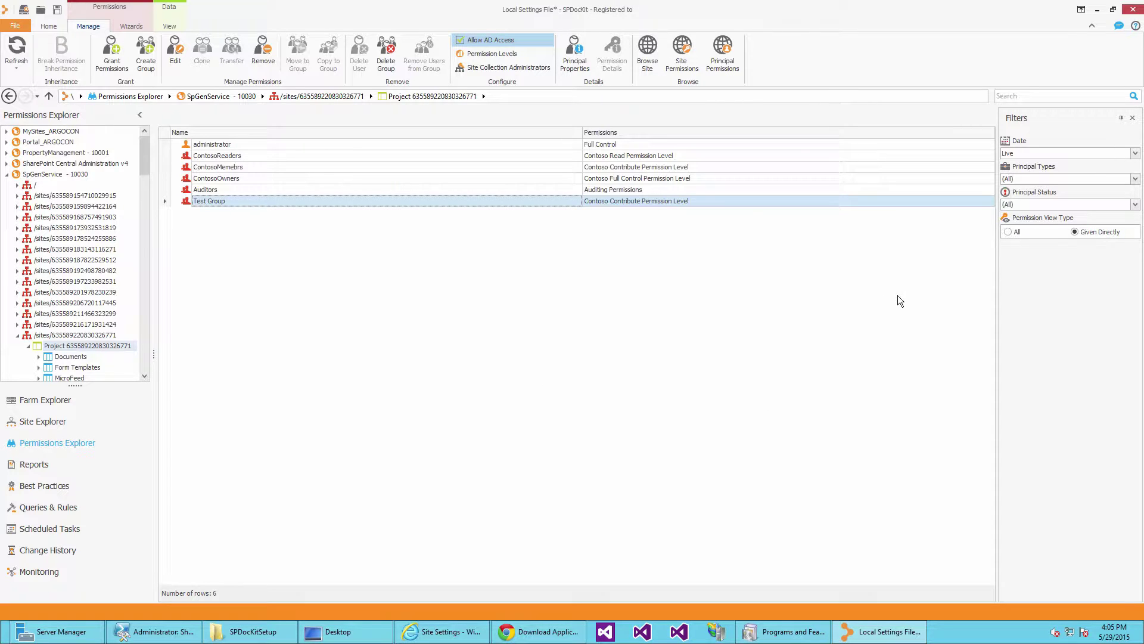
# Switch the permission view type to All and expand Test Group to show its member.
pyautogui.click(1007, 232)
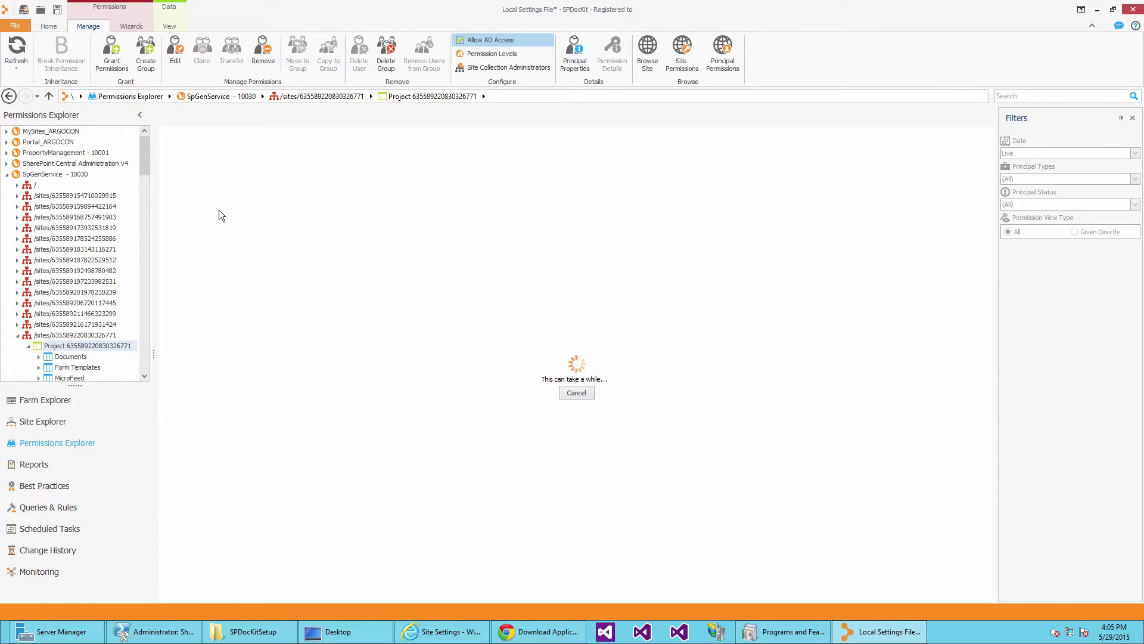
pyautogui.rightClick(216, 202)
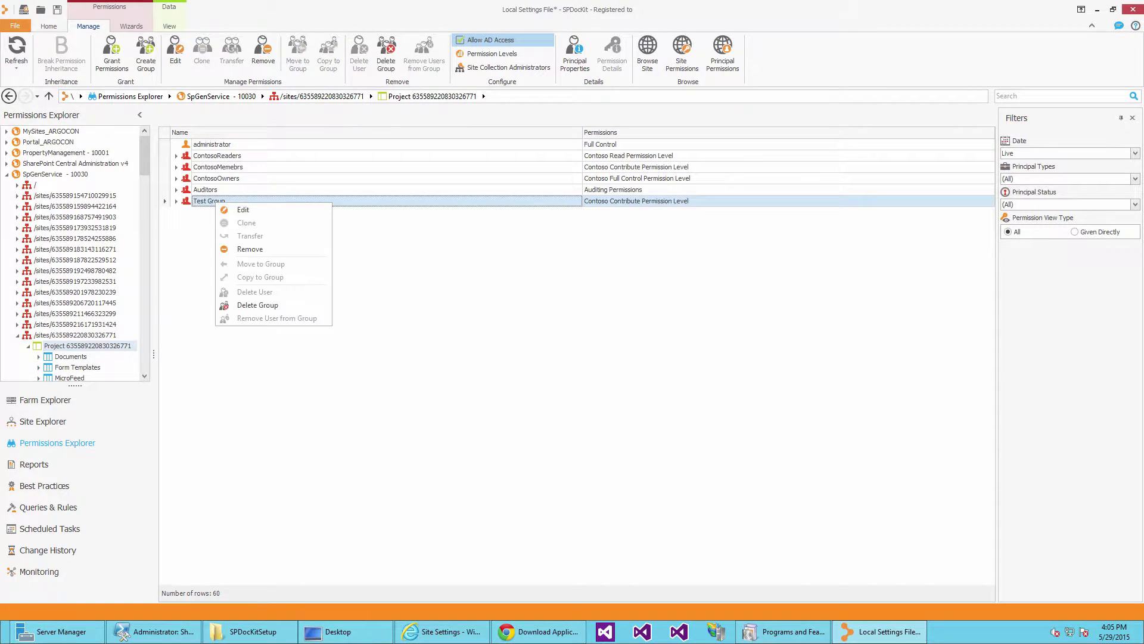
pyautogui.click(177, 202)
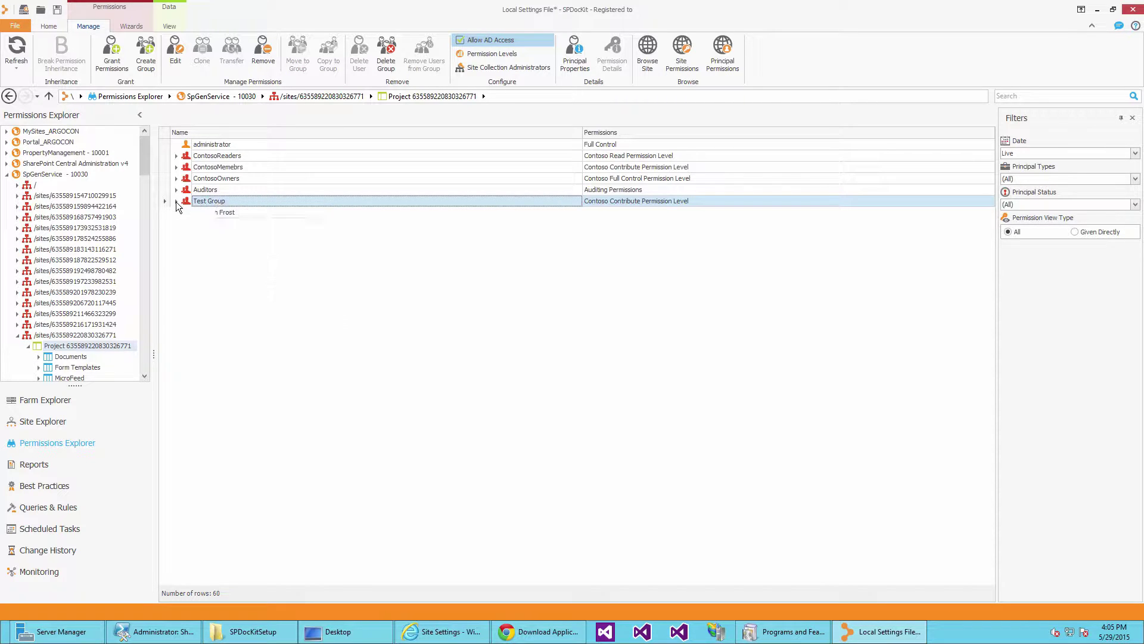
pyautogui.rightClick(220, 201)
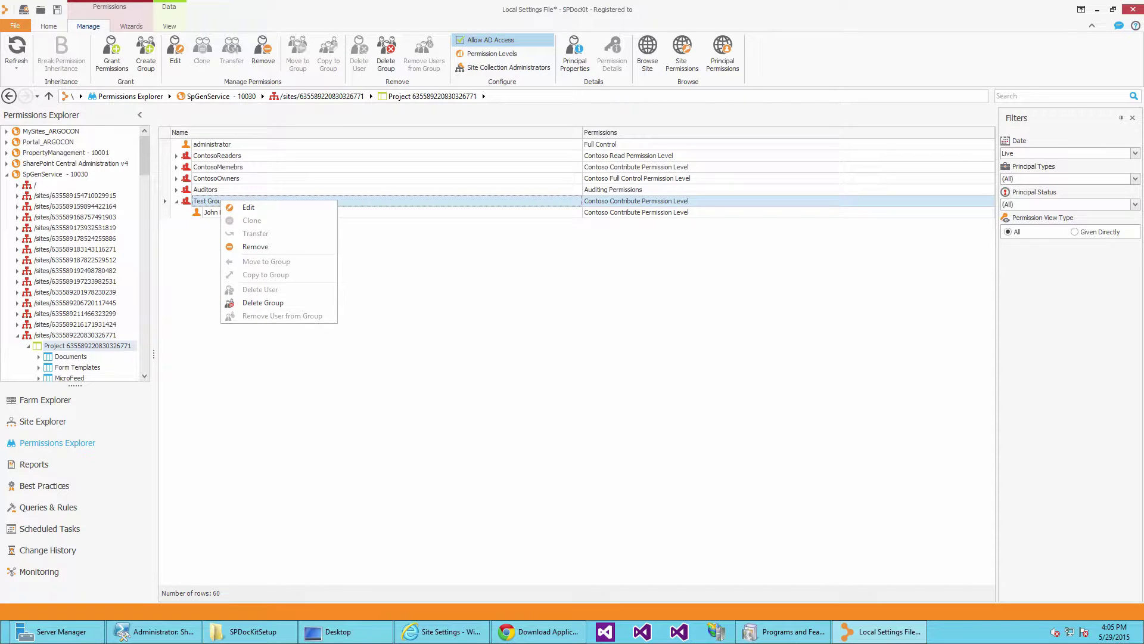
pyautogui.click(213, 199)
# Check Test Group's members in Principal Properties, then cancel removing its permissions.
pyautogui.click(573, 62)
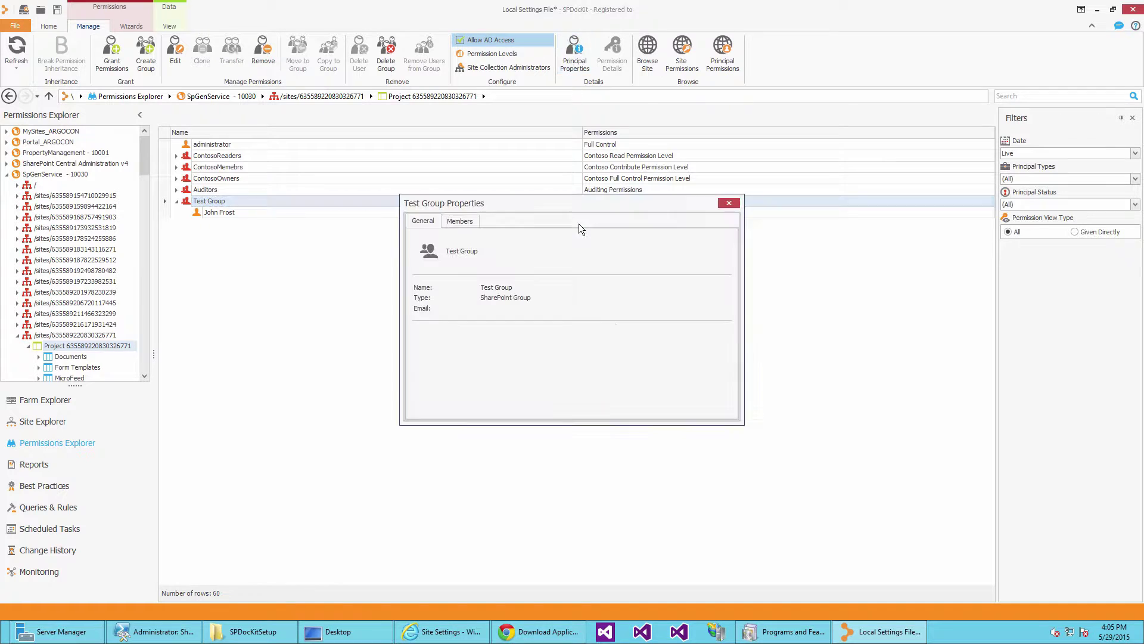
pyautogui.click(471, 221)
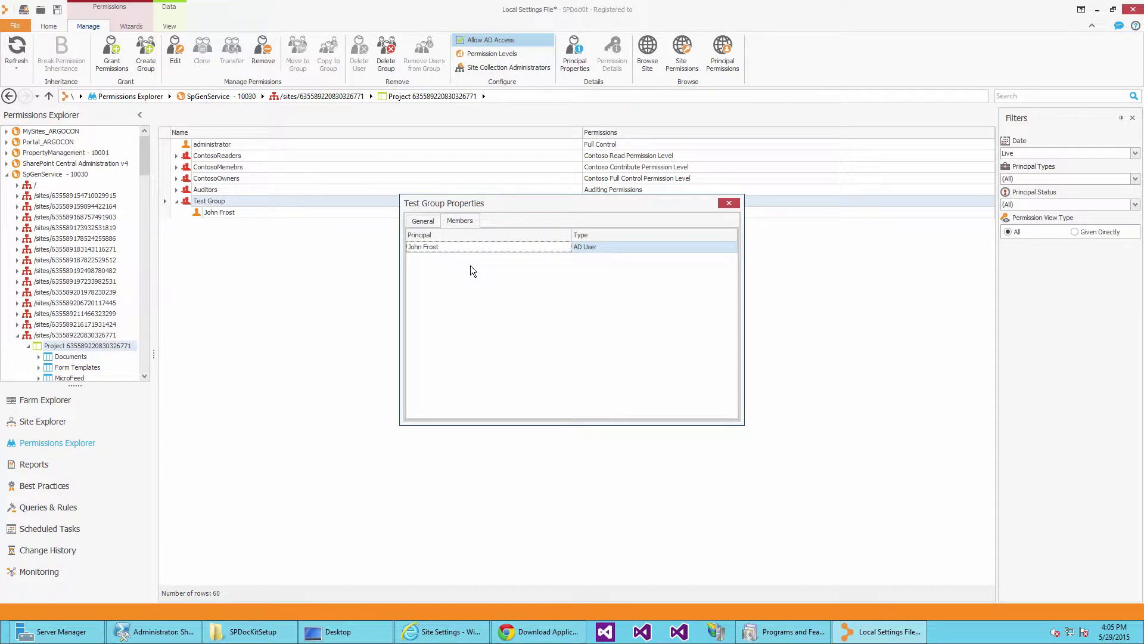
pyautogui.click(728, 202)
pyautogui.click(267, 58)
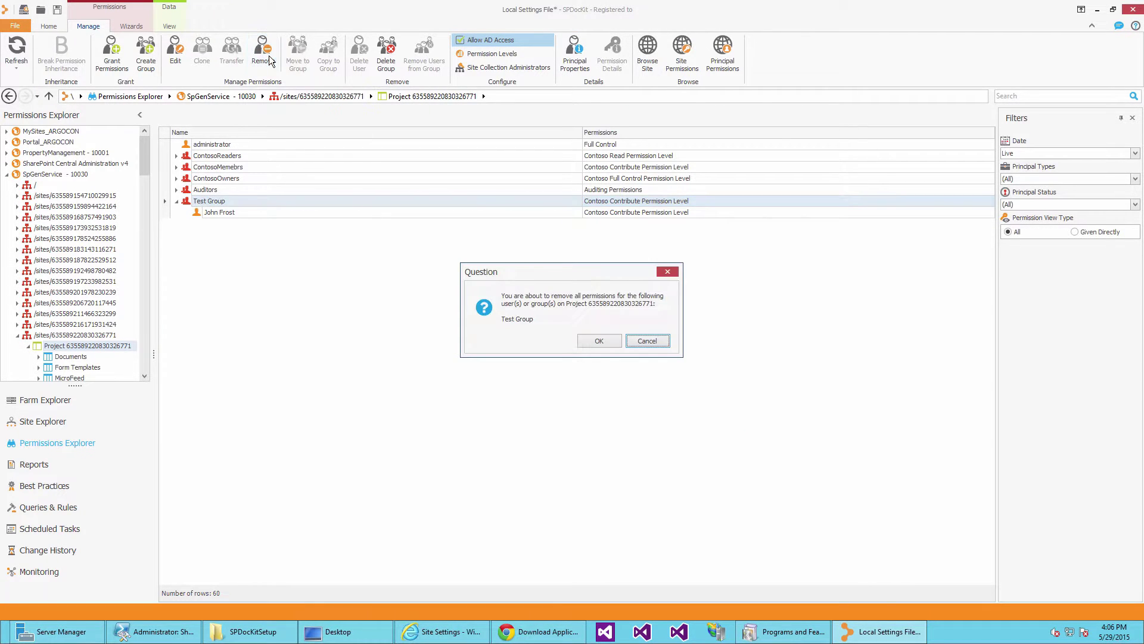
pyautogui.click(646, 342)
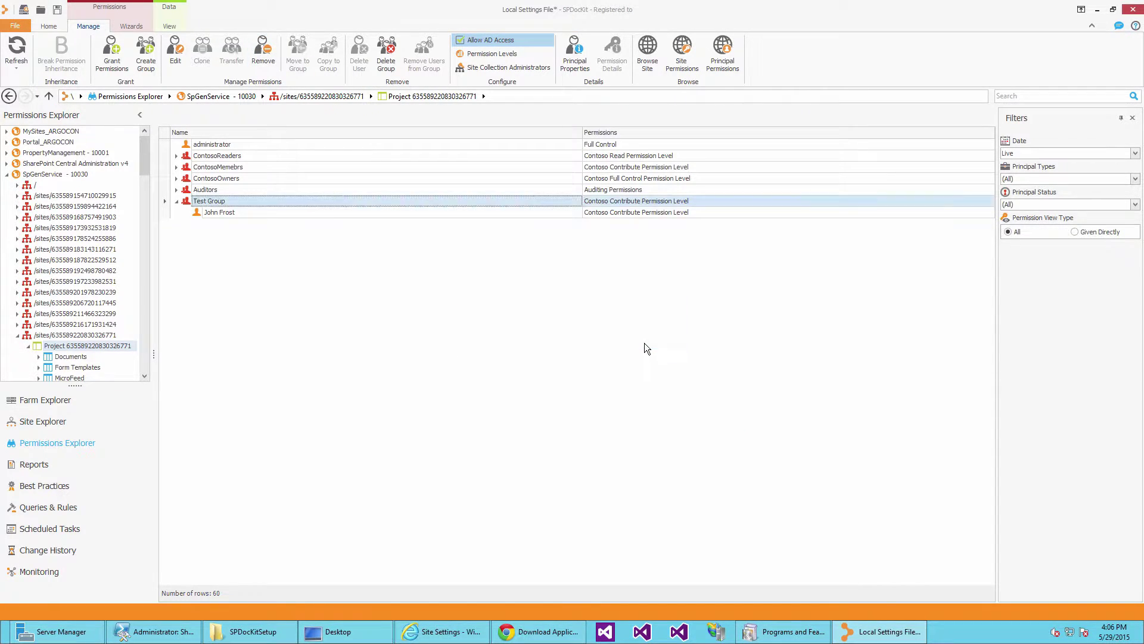
# Grant a user Contribute and Read permissions directly on the project site.
pyautogui.hotkey('ctrl', 'g')
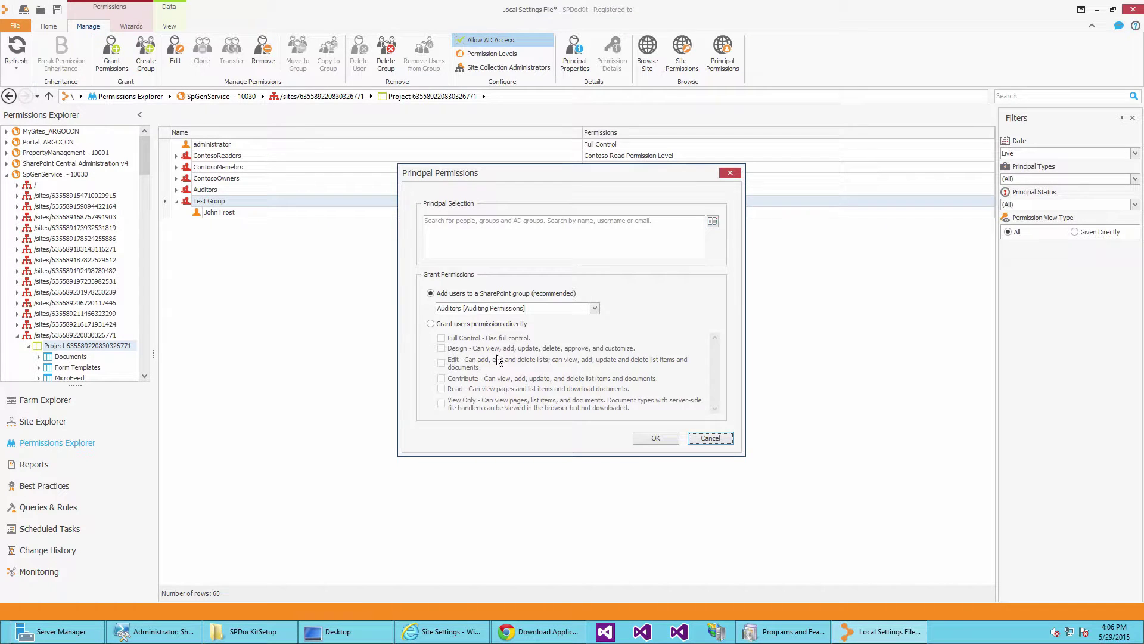
pyautogui.click(503, 231)
pyautogui.write('au')
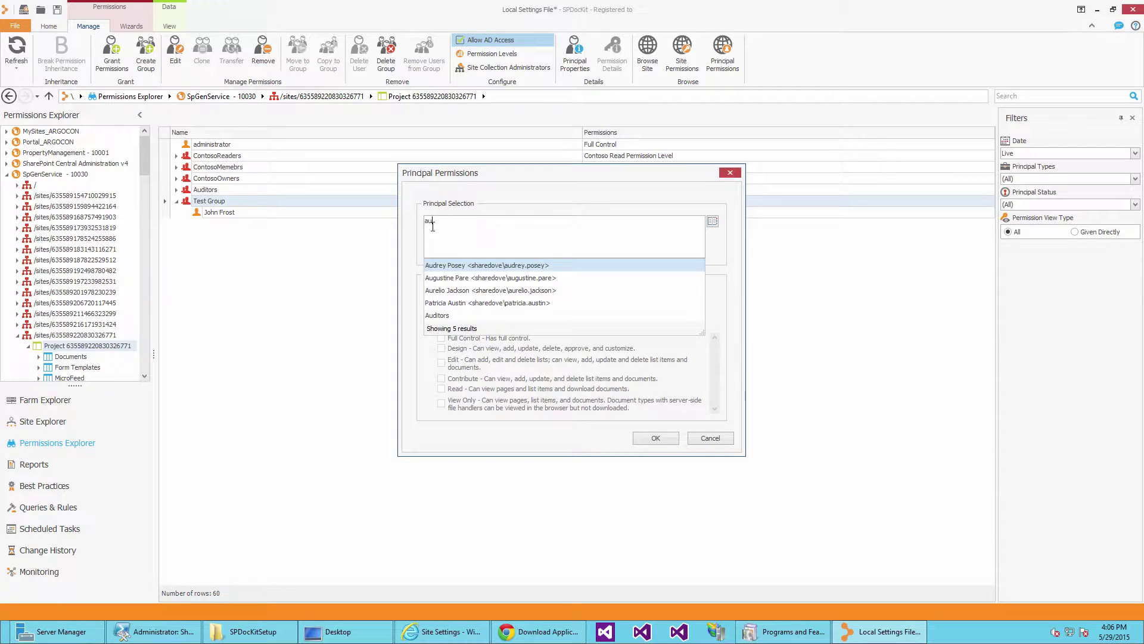
pyautogui.click(450, 265)
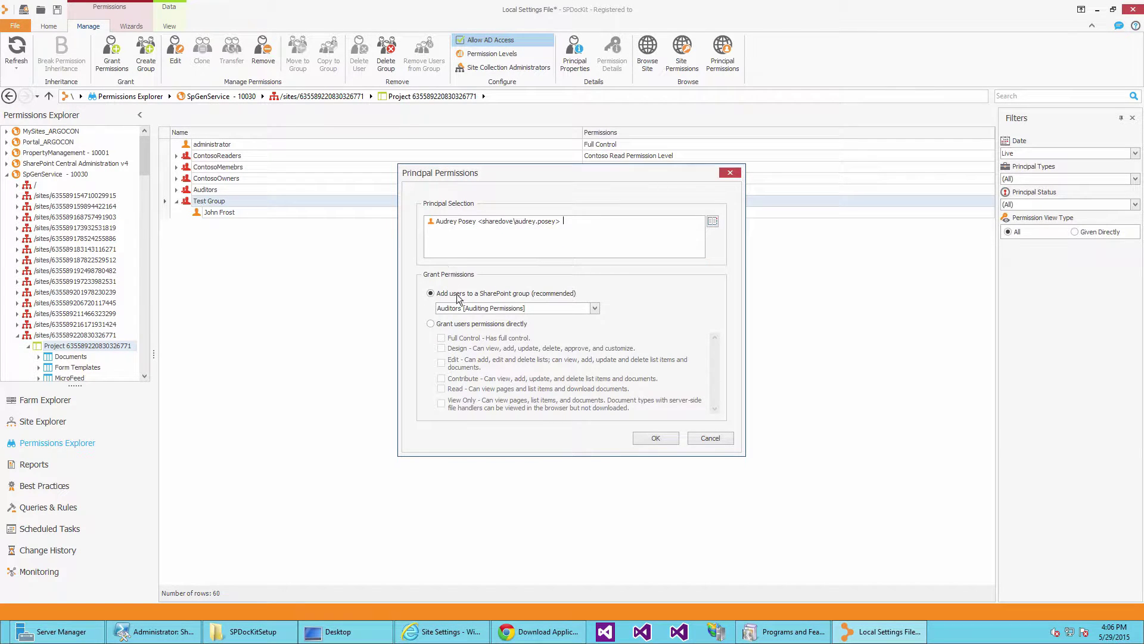
pyautogui.click(444, 327)
pyautogui.click(440, 338)
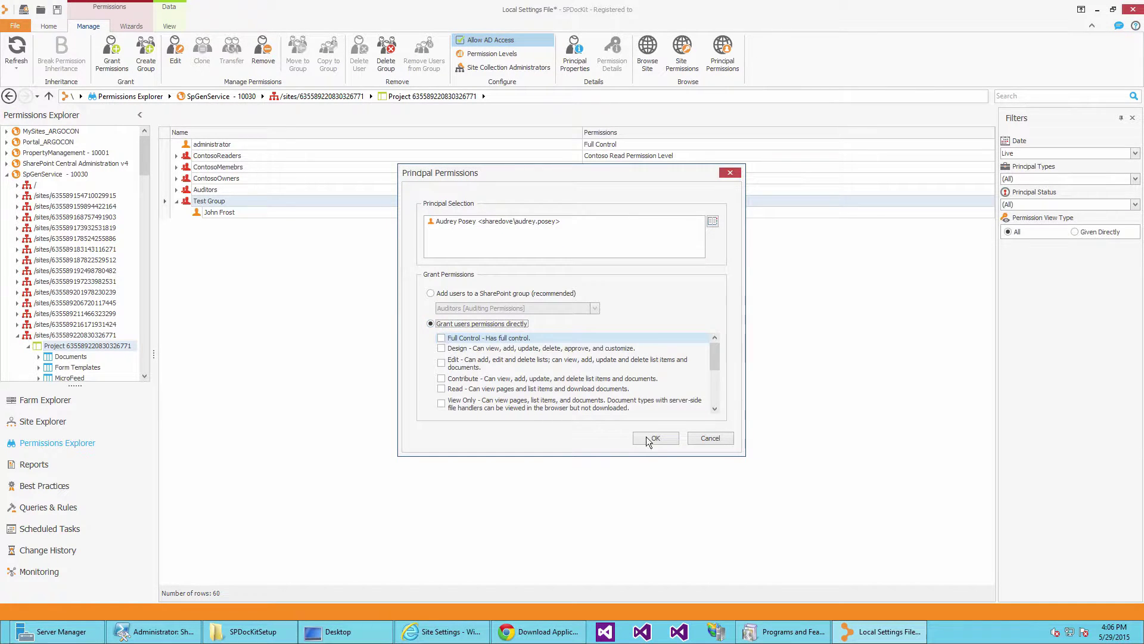
pyautogui.click(465, 390)
pyautogui.click(462, 379)
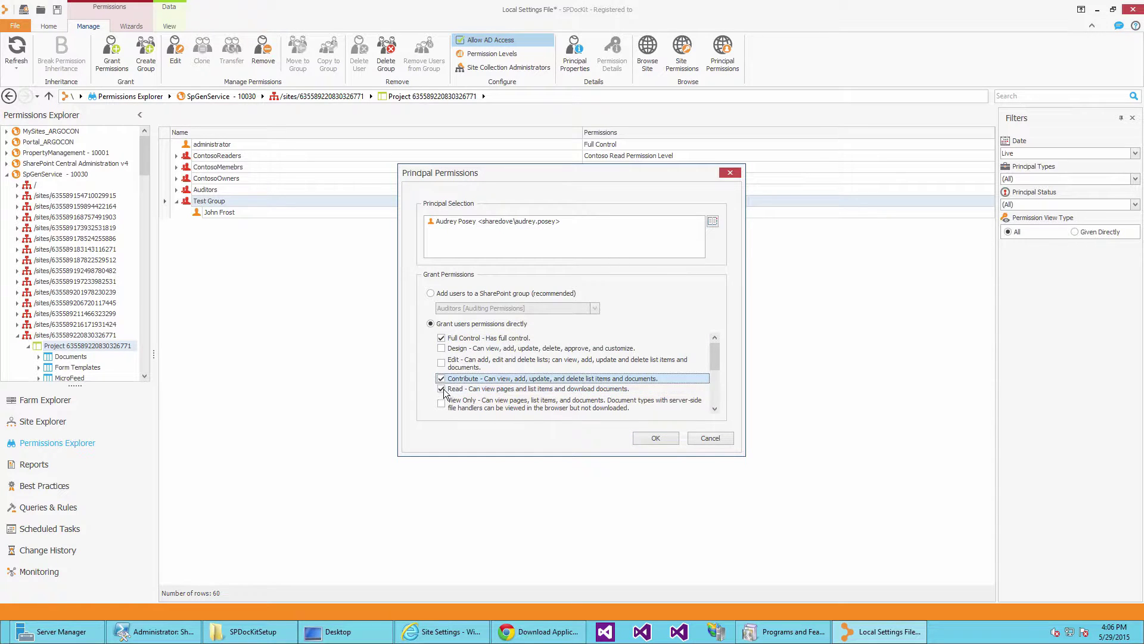
pyautogui.click(446, 390)
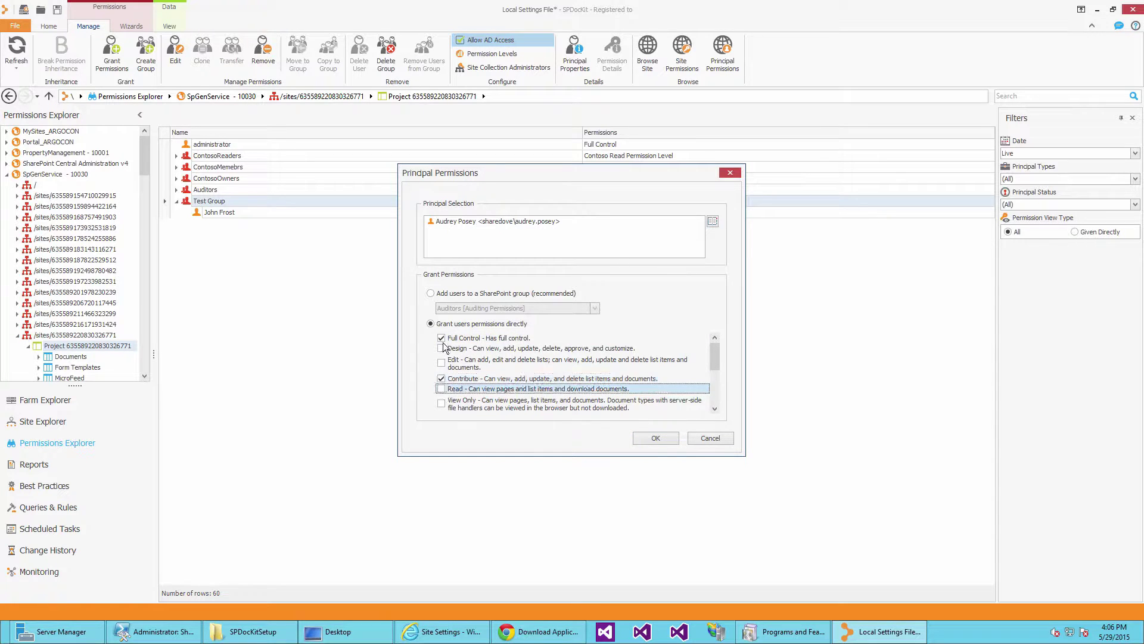
pyautogui.click(648, 438)
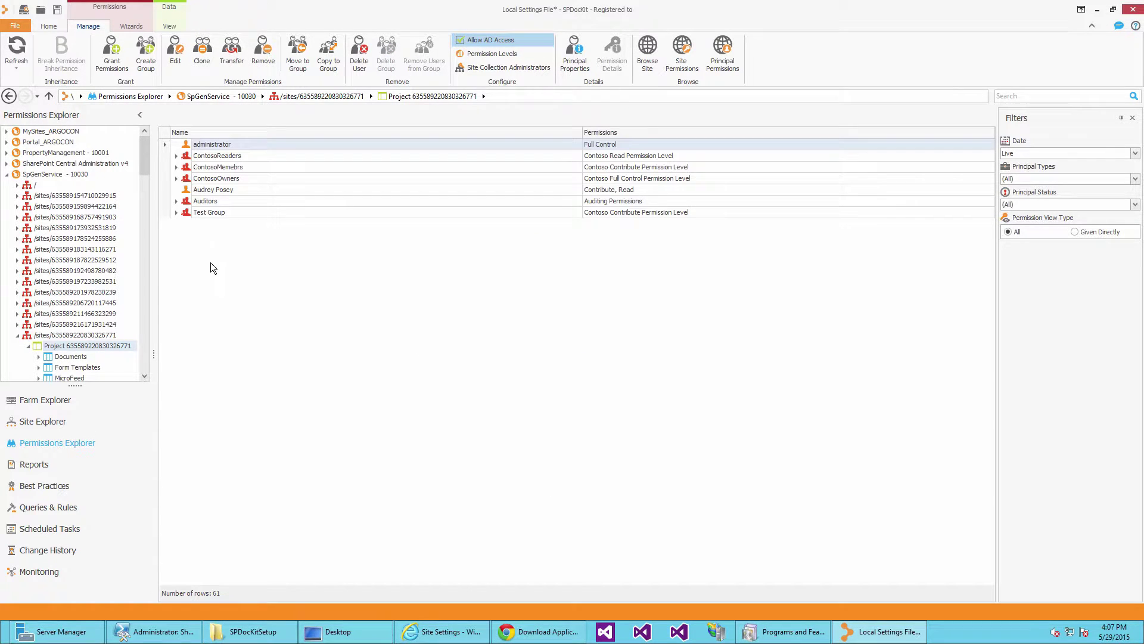
# Confirm the user's Contribute, Read entry on SharePoint's site permissions page.
pyautogui.click(219, 191)
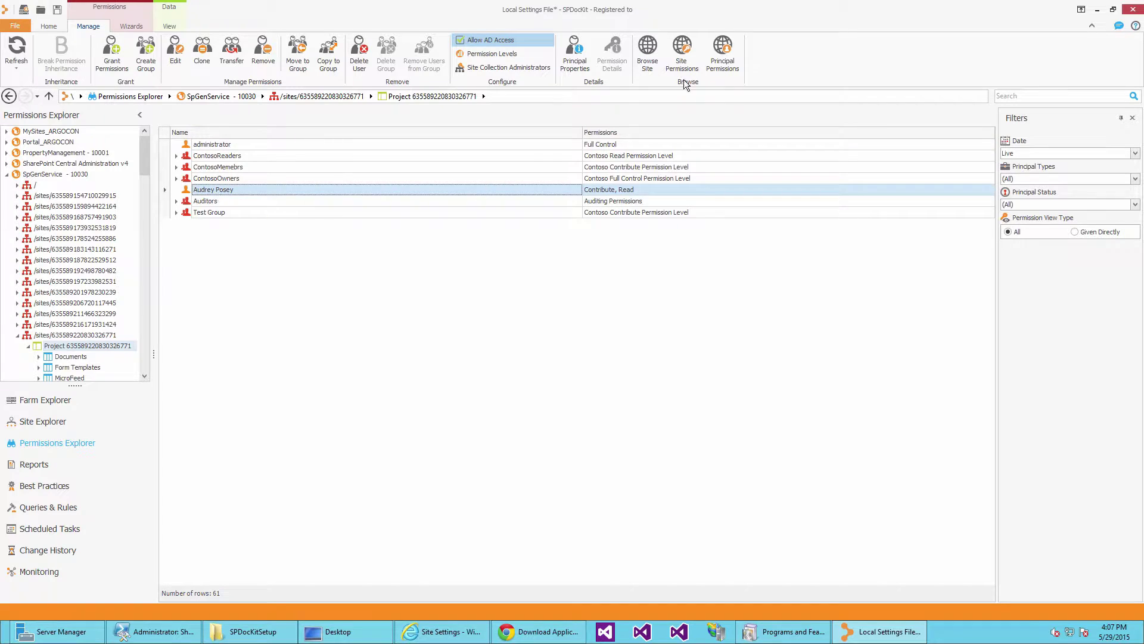
pyautogui.click(667, 59)
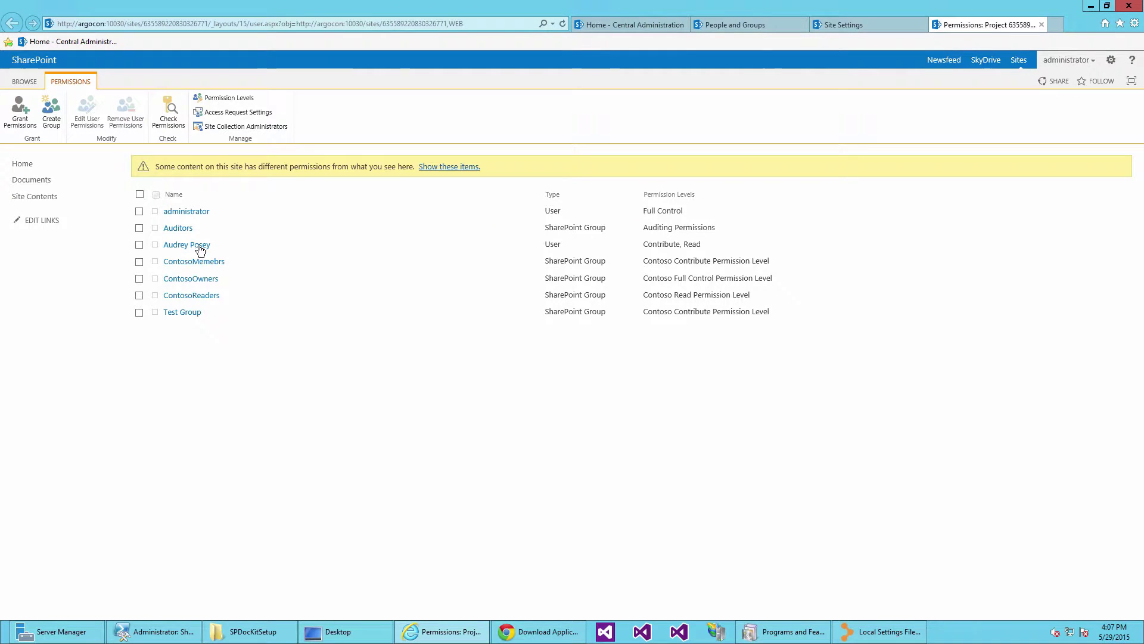
pyautogui.moveTo(740, 249); pyautogui.dragTo(529, 243)
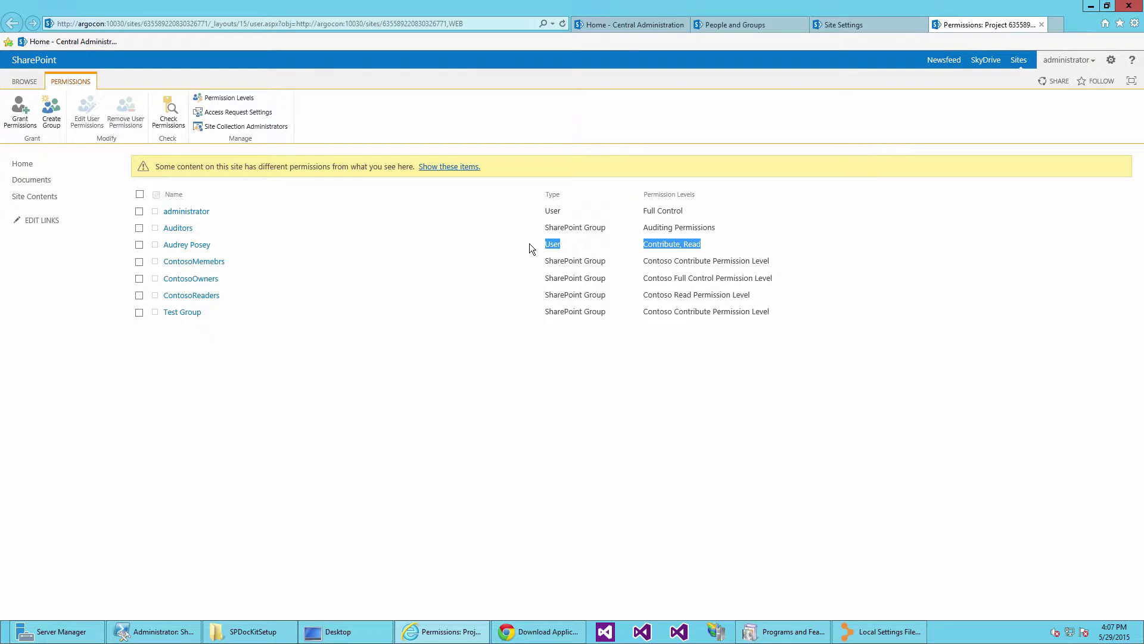
pyautogui.click(871, 633)
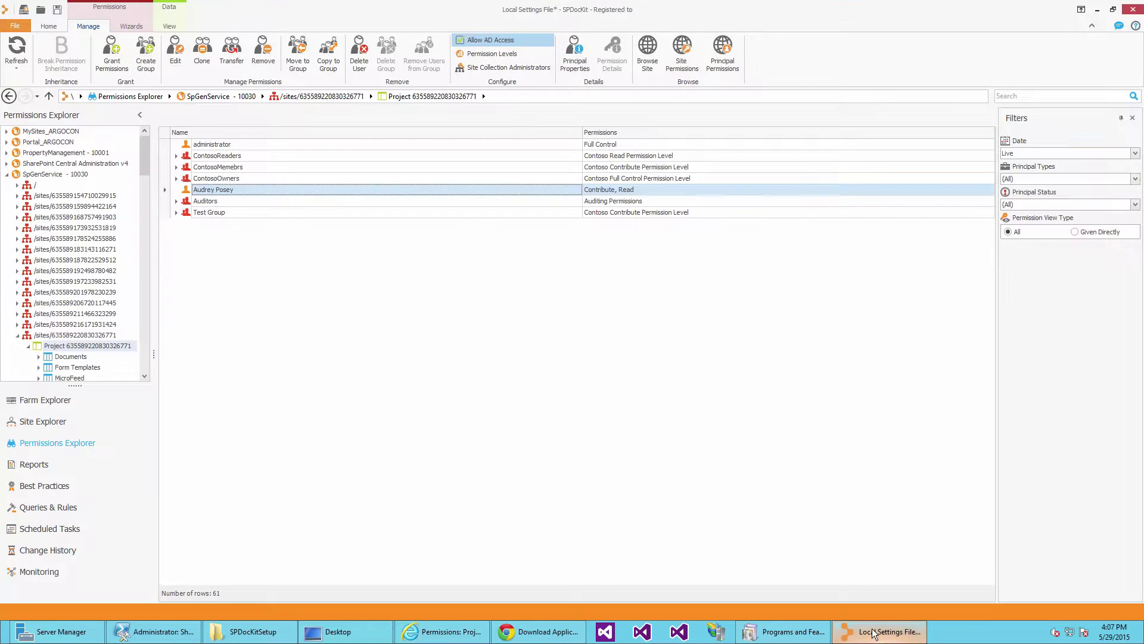
# Move the directly granted user into Test Group and check it now lists two members.
pyautogui.rightClick(212, 187)
pyautogui.click(256, 248)
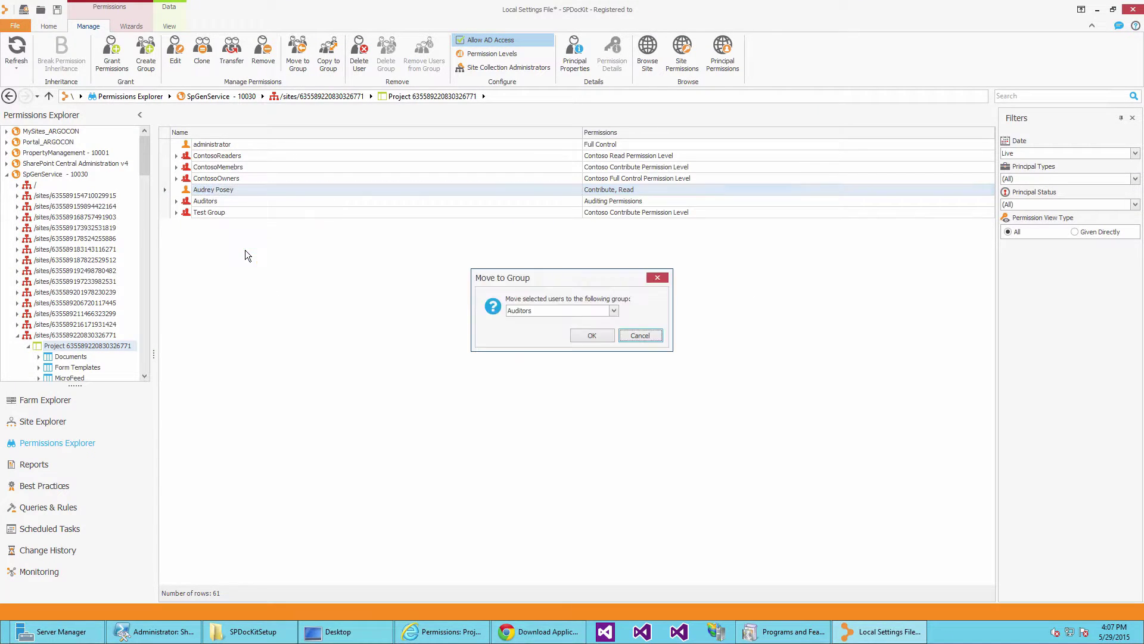
pyautogui.click(595, 313)
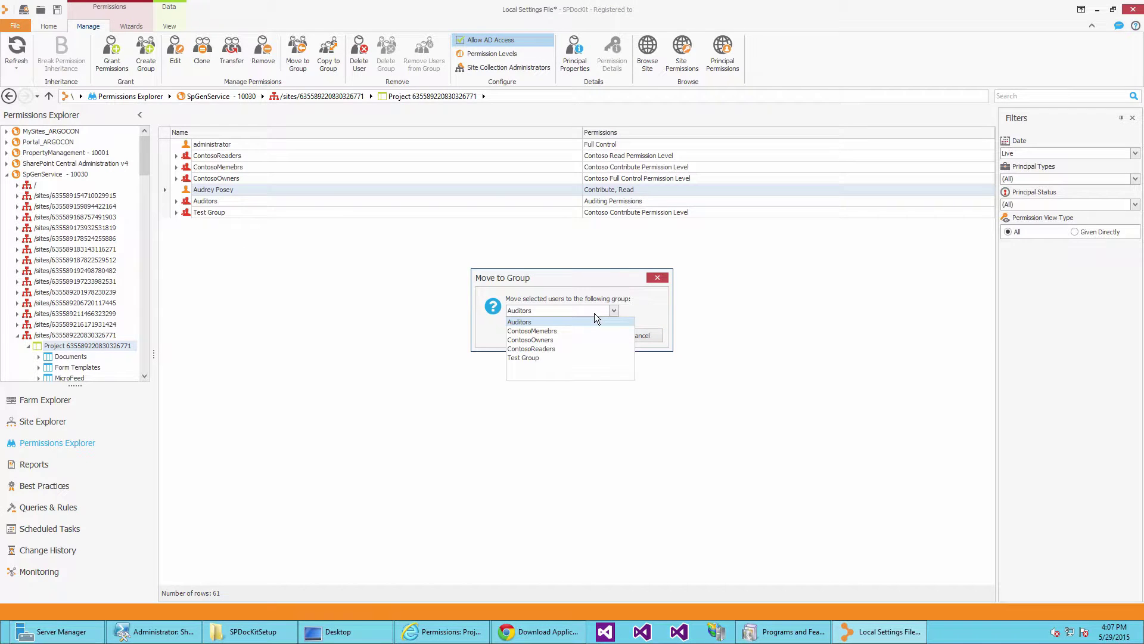
pyautogui.click(537, 359)
pyautogui.press('Return')
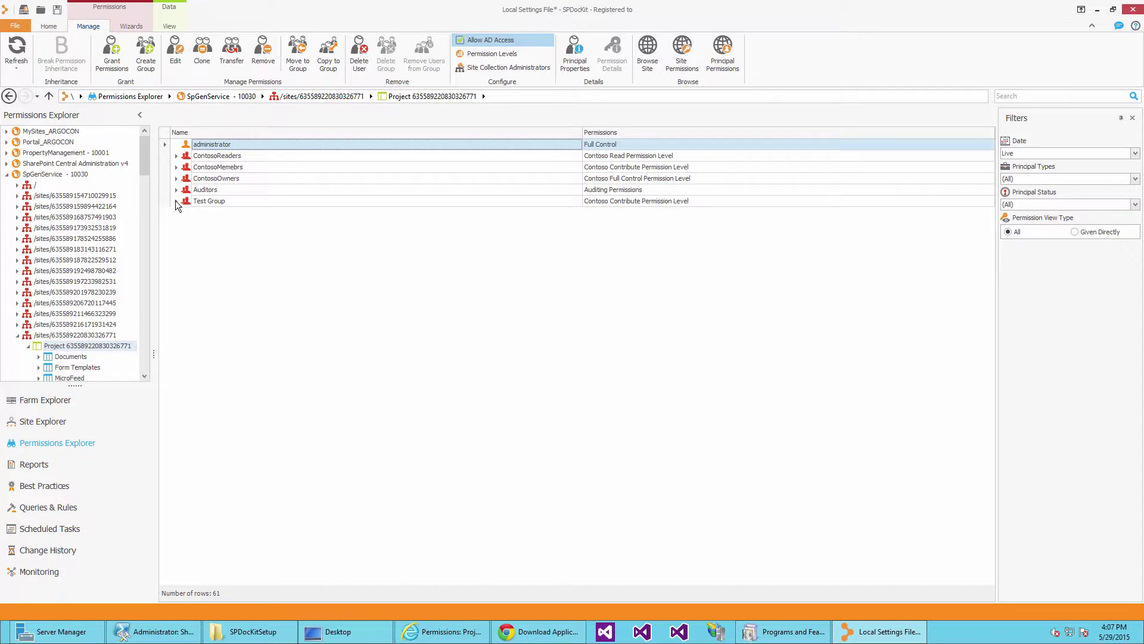
pyautogui.click(176, 200)
pyautogui.click(218, 225)
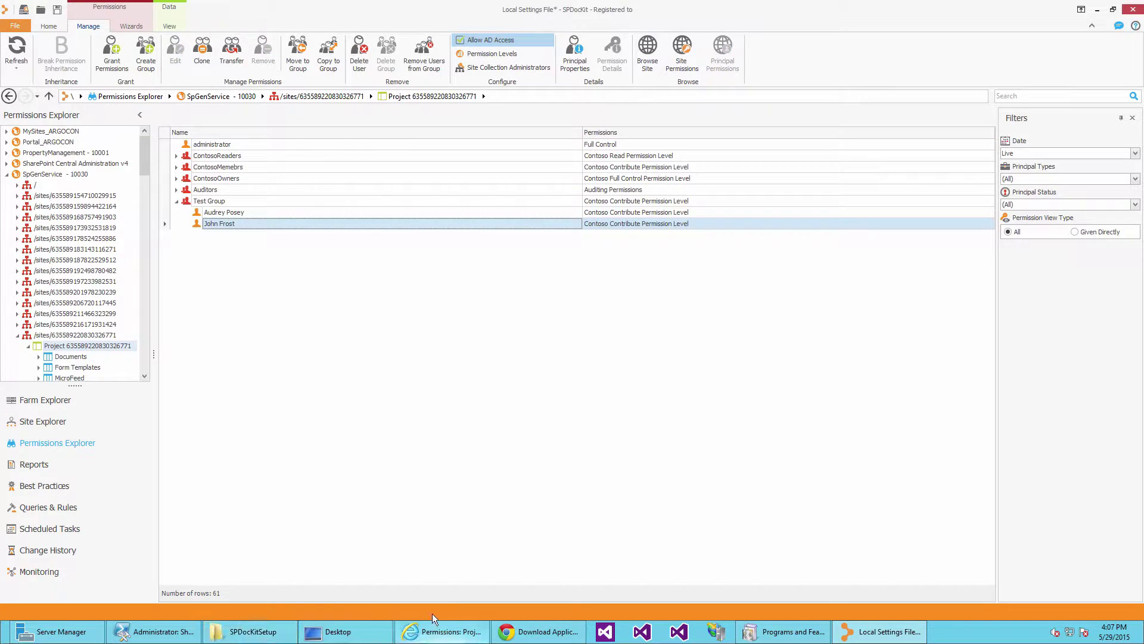
pyautogui.click(441, 631)
pyautogui.rightClick(467, 515)
# Refresh SharePoint's permissions page and confirm Test Group's member list holds both users.
pyautogui.click(495, 463)
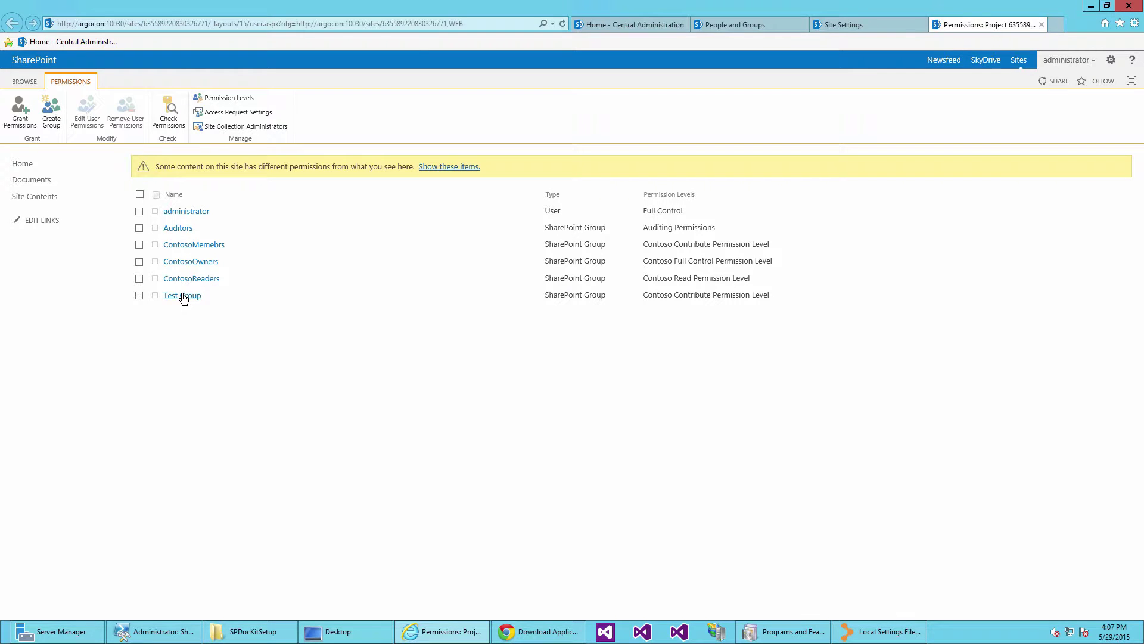
pyautogui.click(184, 296)
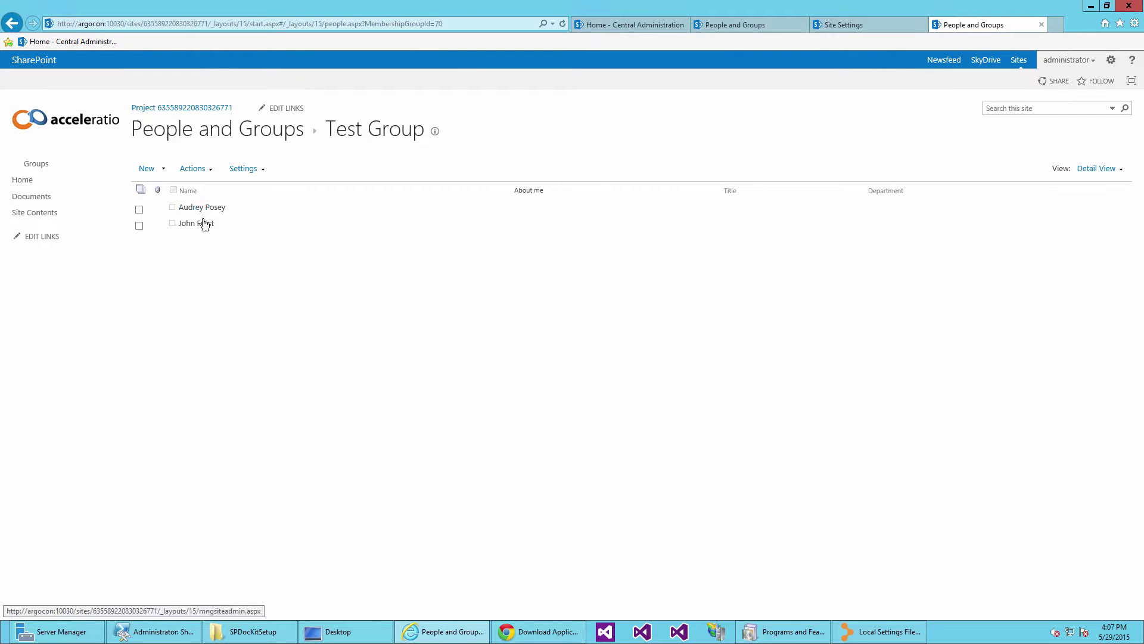
pyautogui.press('BackSpace')
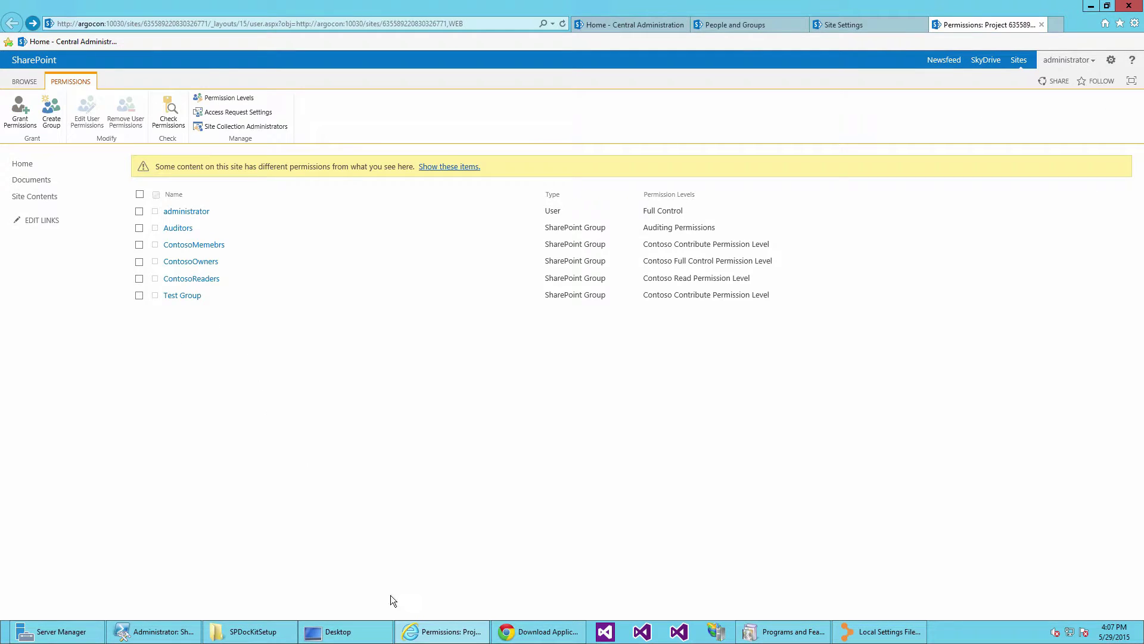
pyautogui.click(882, 631)
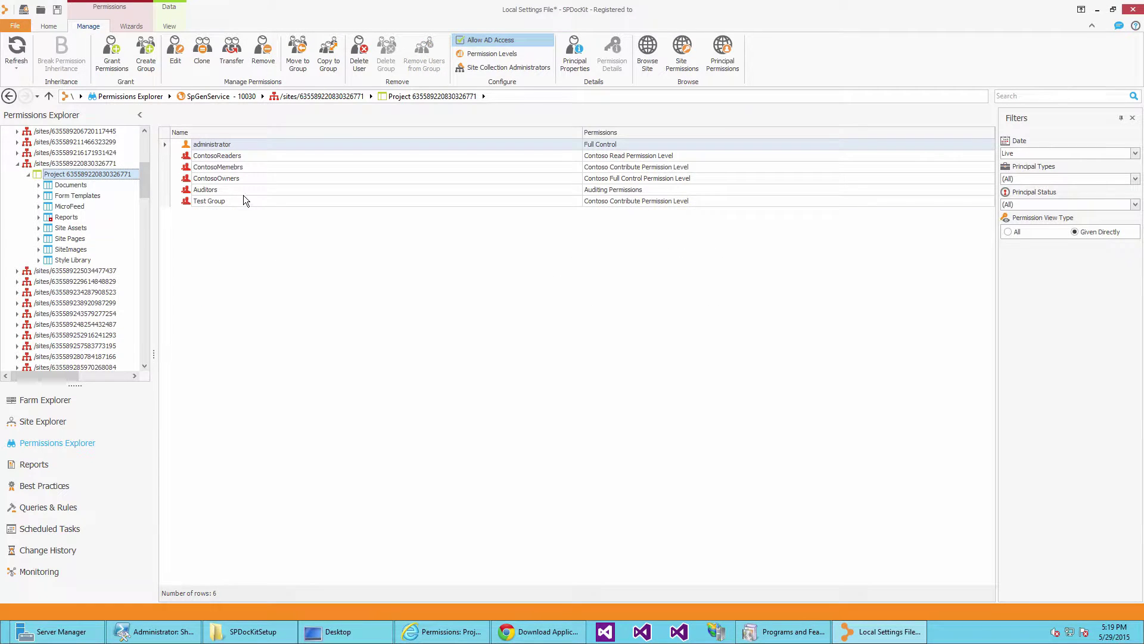
# Add Approve Items to the Auditing Permissions level held by Auditors and save it.
pyautogui.click(242, 191)
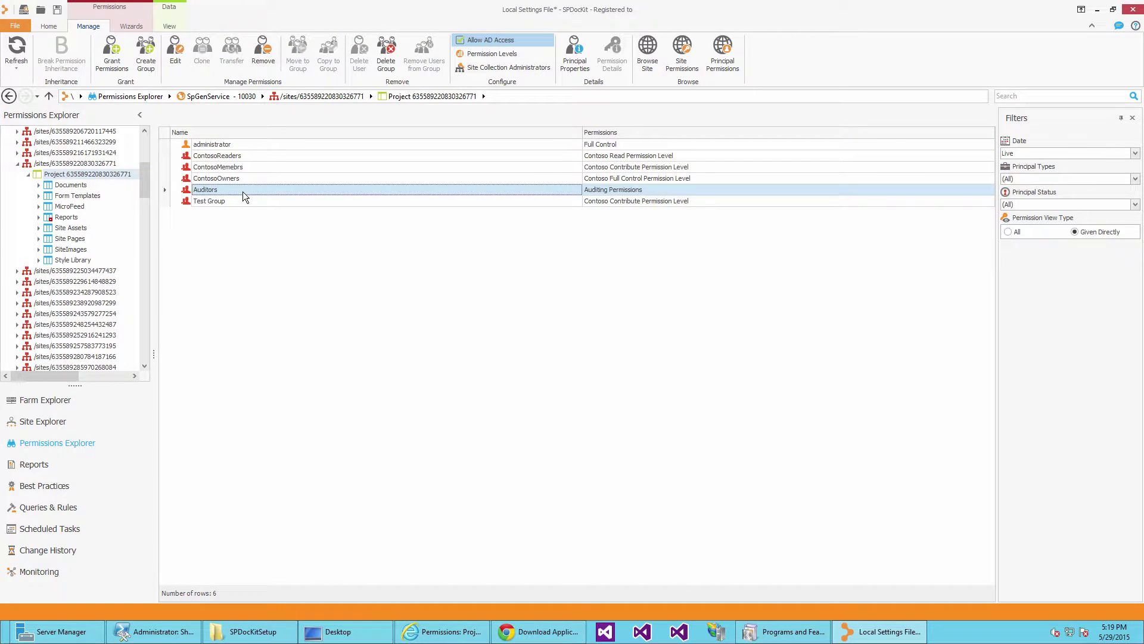
pyautogui.click(614, 195)
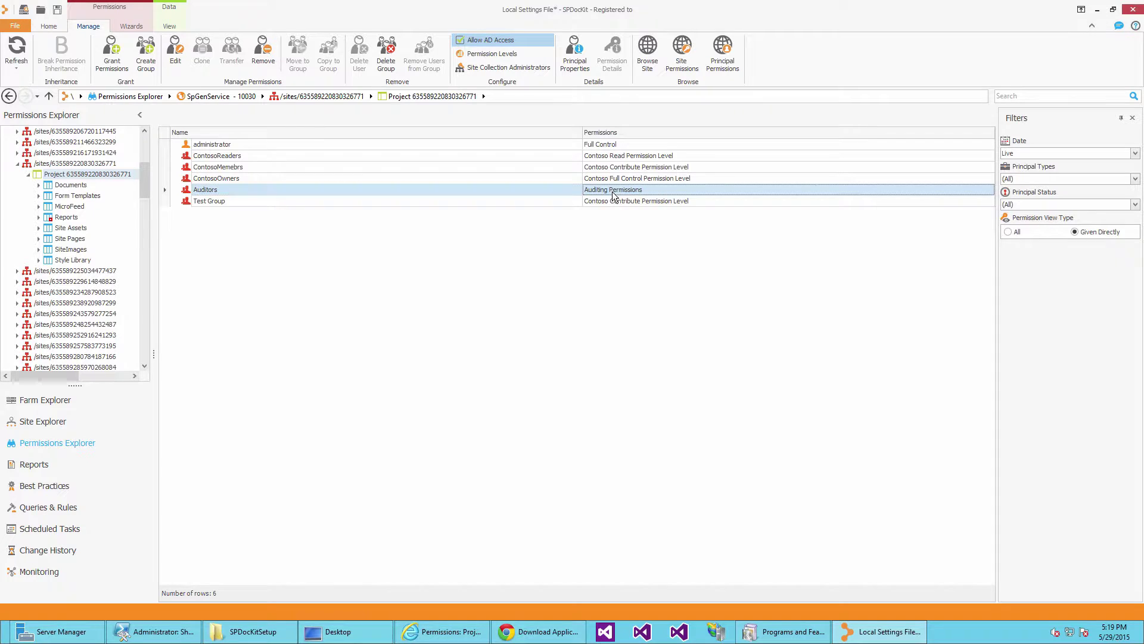
pyautogui.click(519, 54)
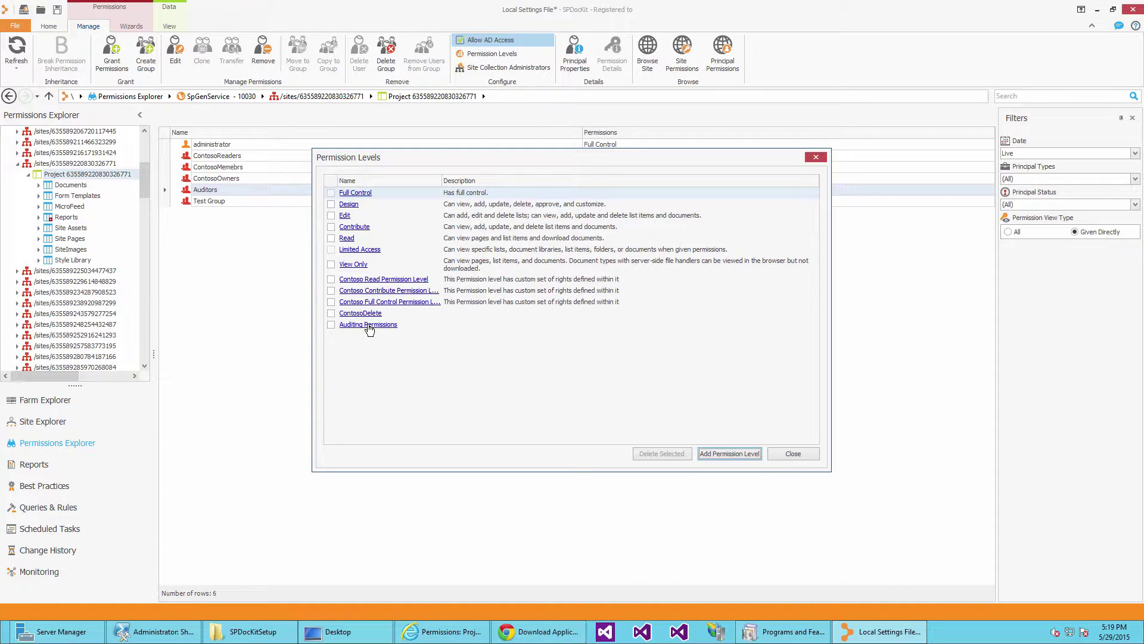
pyautogui.click(368, 326)
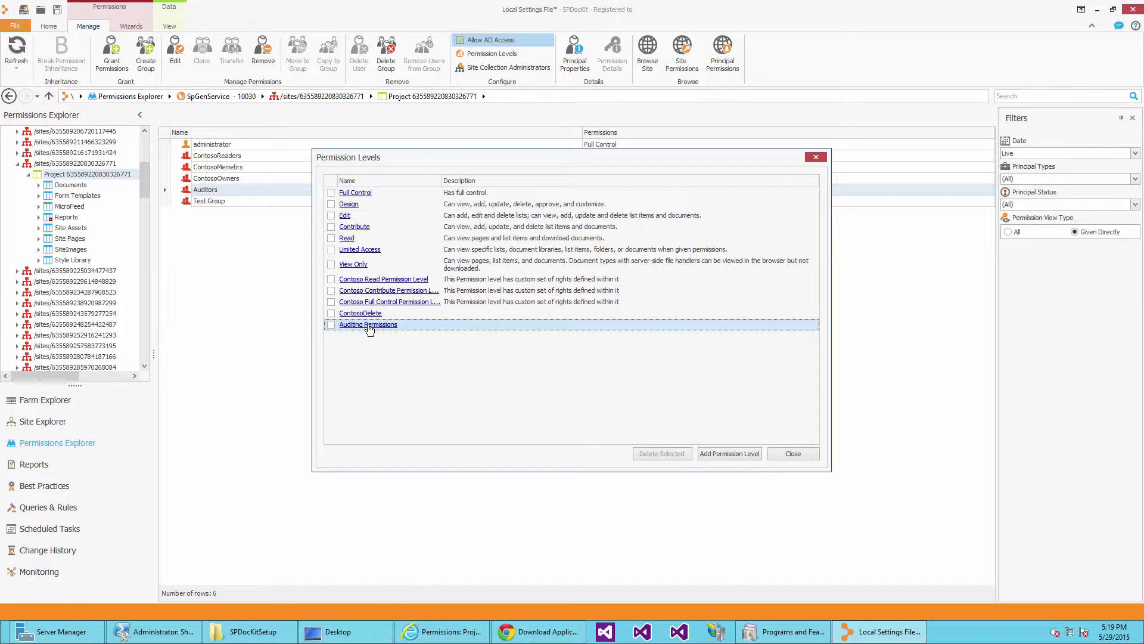
pyautogui.click(369, 326)
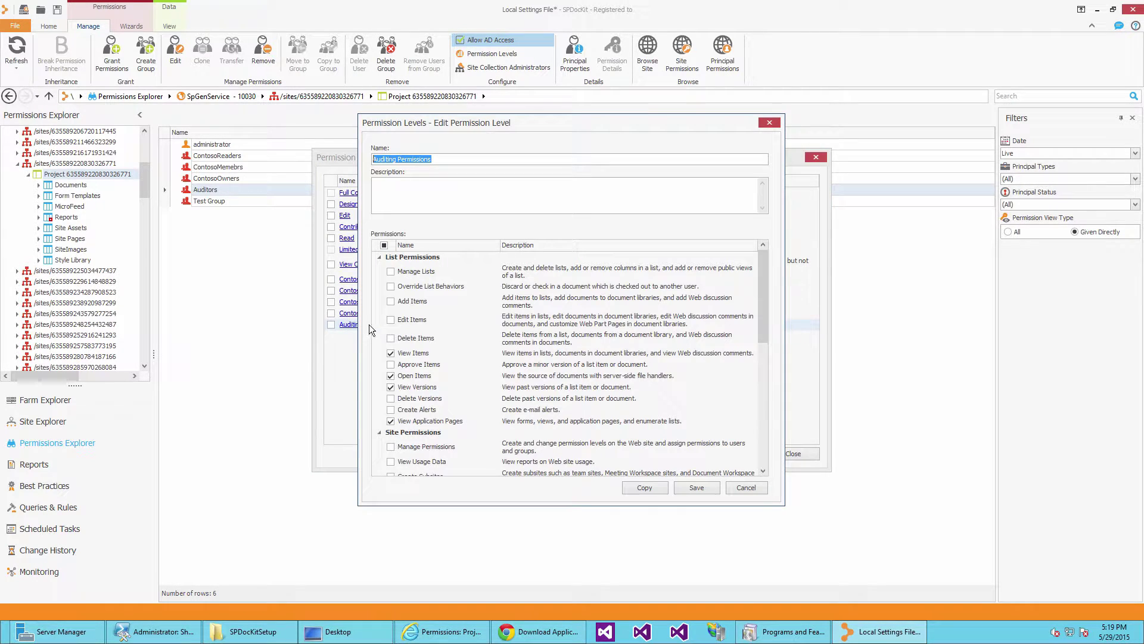
pyautogui.click(391, 365)
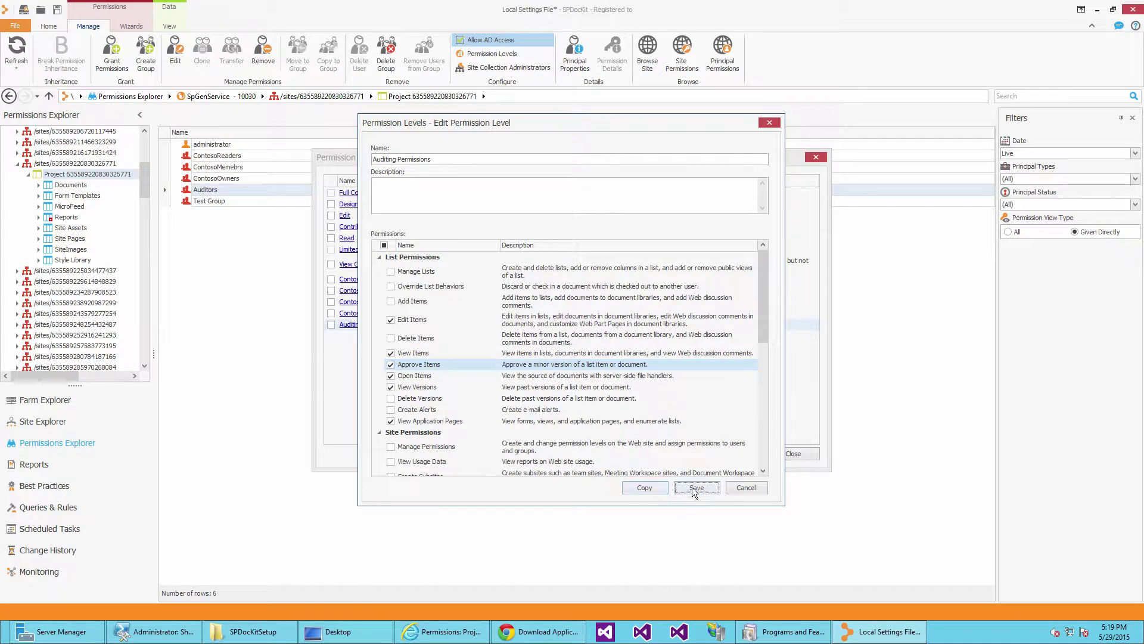
pyautogui.click(695, 487)
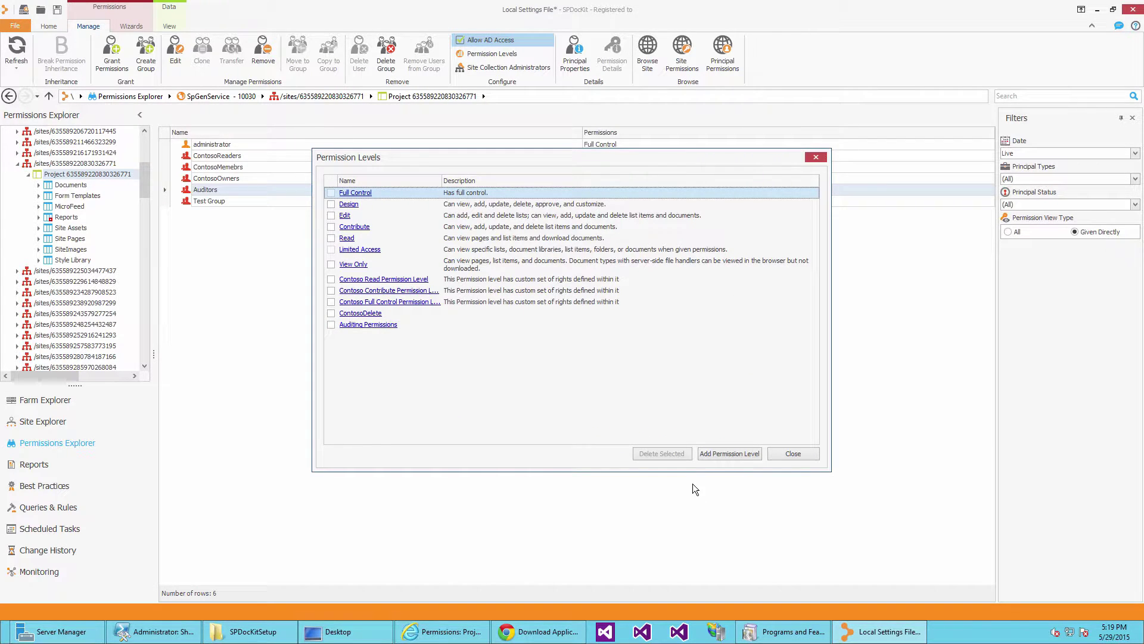
pyautogui.click(793, 454)
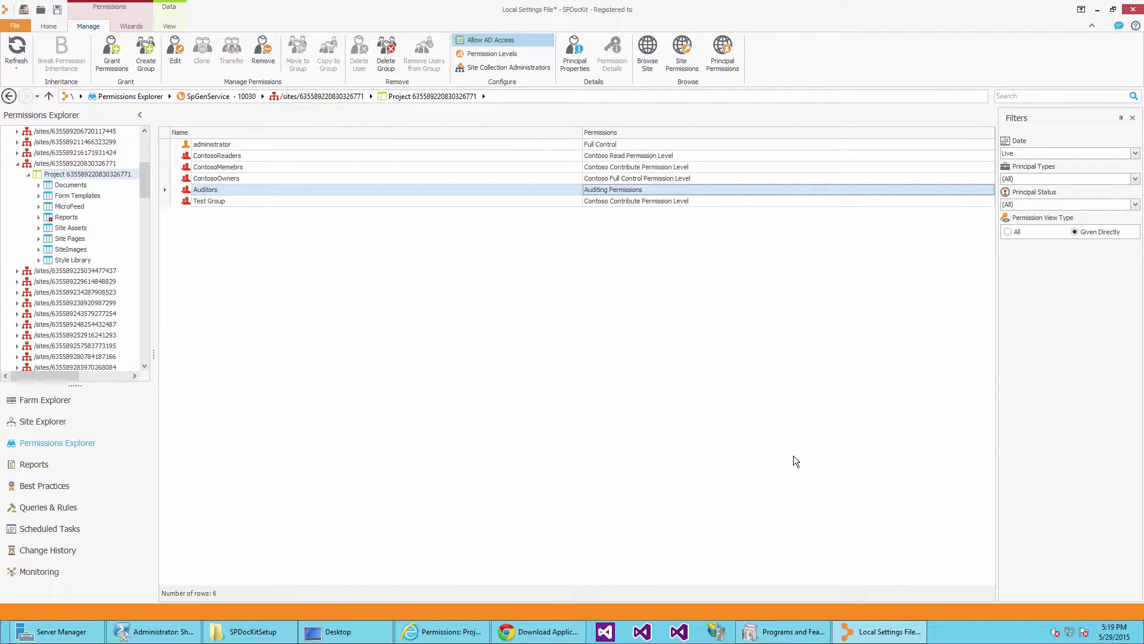
# Verify in SharePoint that Auditing Permissions now includes Edit Items and Approve Items.
pyautogui.click(440, 631)
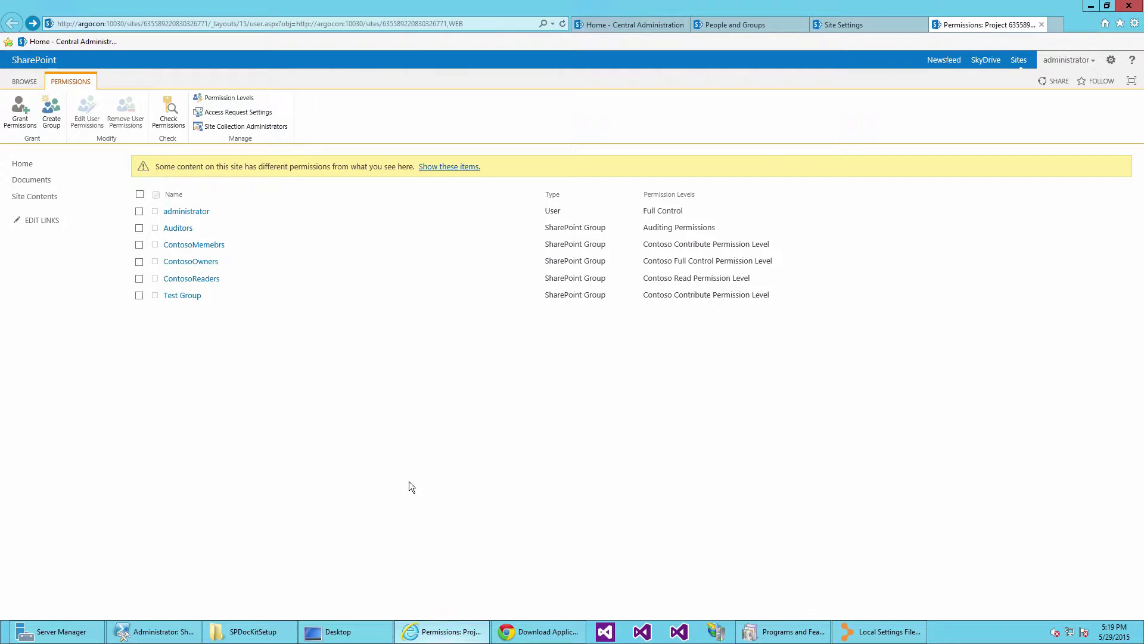
pyautogui.click(217, 96)
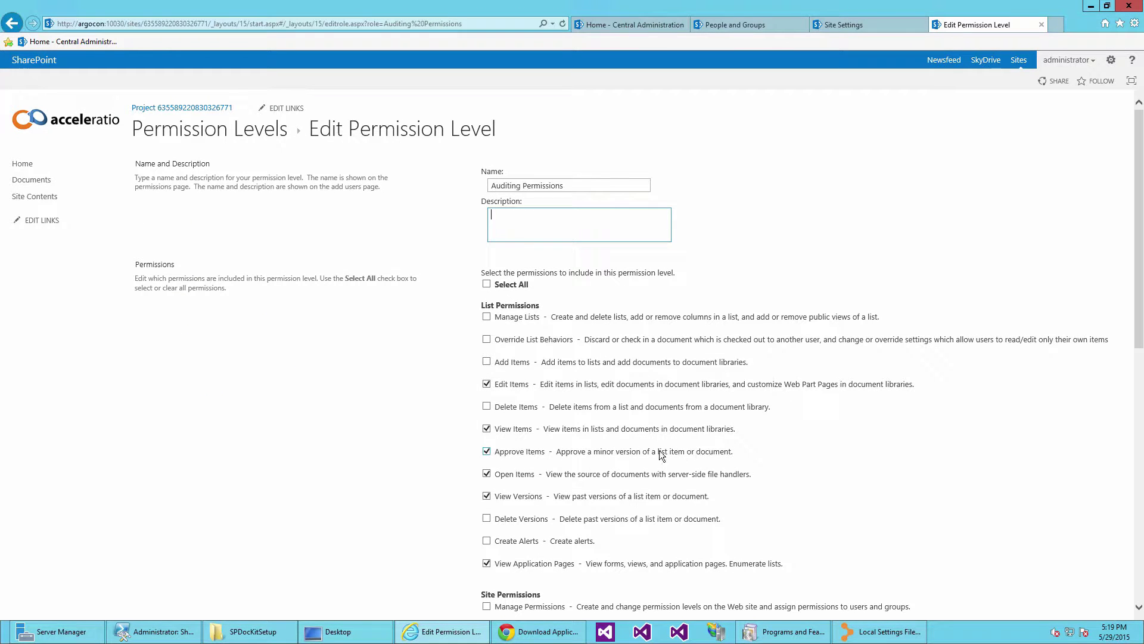
pyautogui.moveTo(731, 452); pyautogui.dragTo(505, 460)
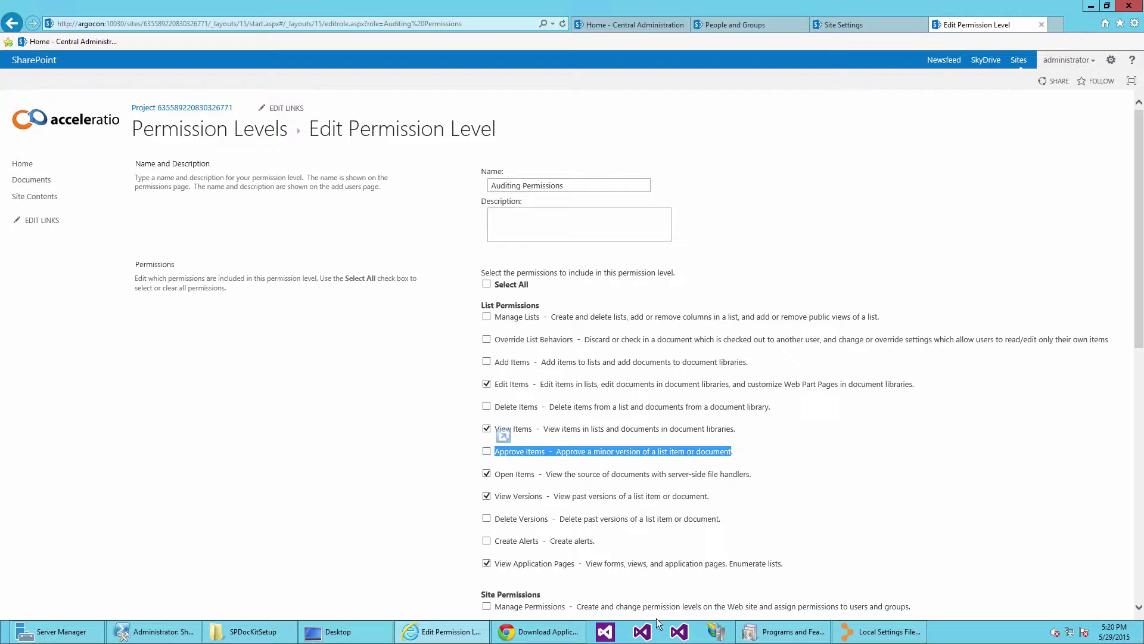
pyautogui.click(882, 631)
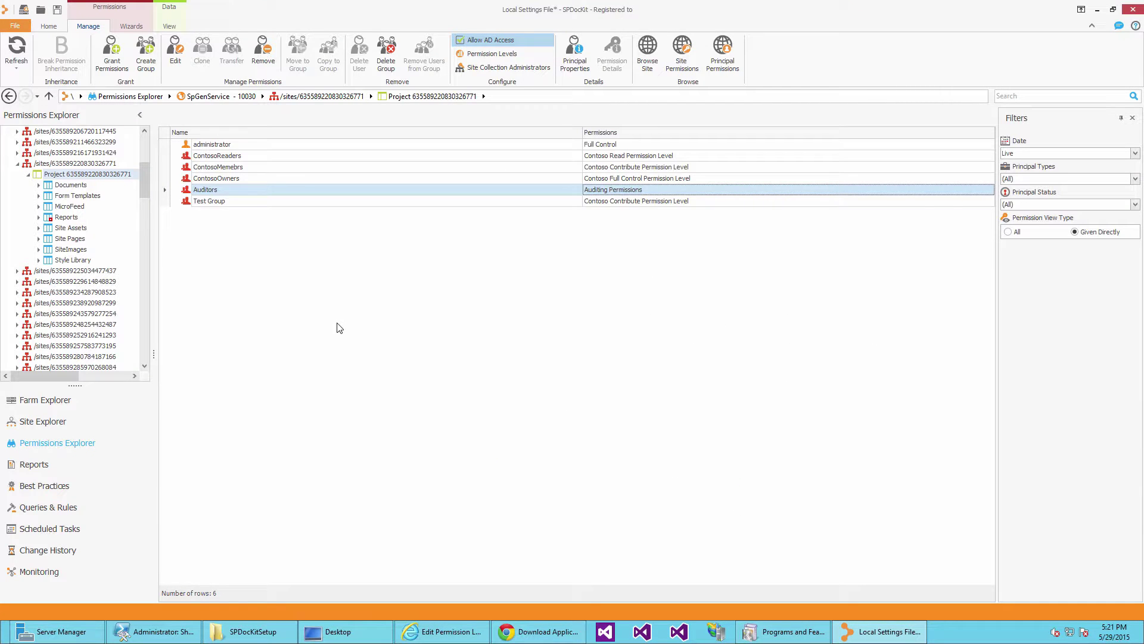
# Break permission inheritance on Northwind Proposal.docx in the Documents library.
pyautogui.click(38, 218)
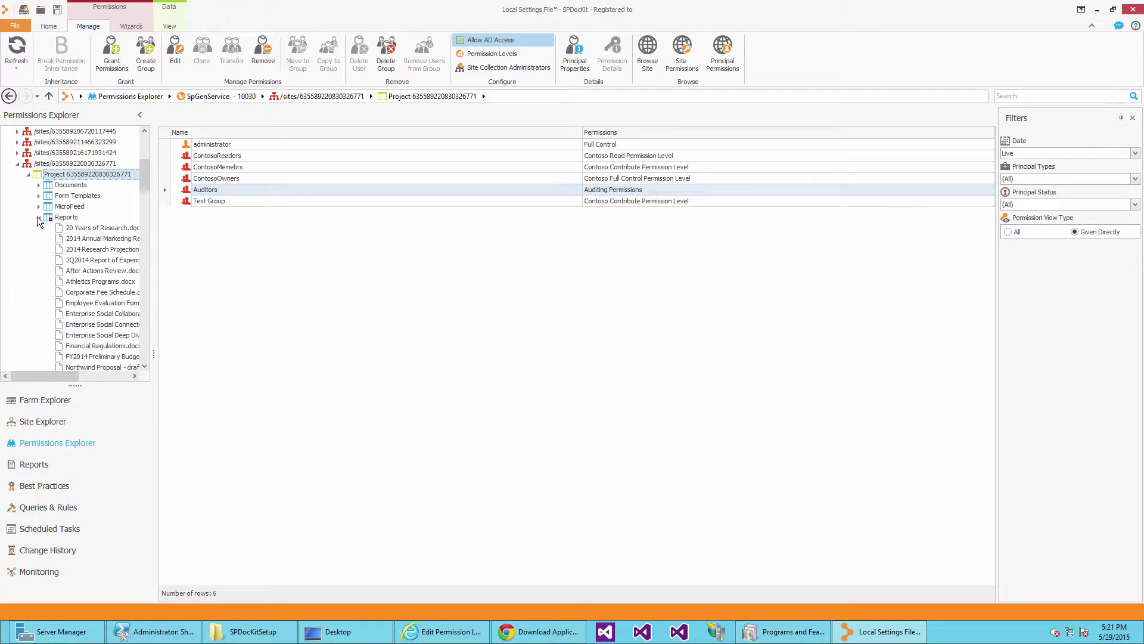
pyautogui.click(39, 185)
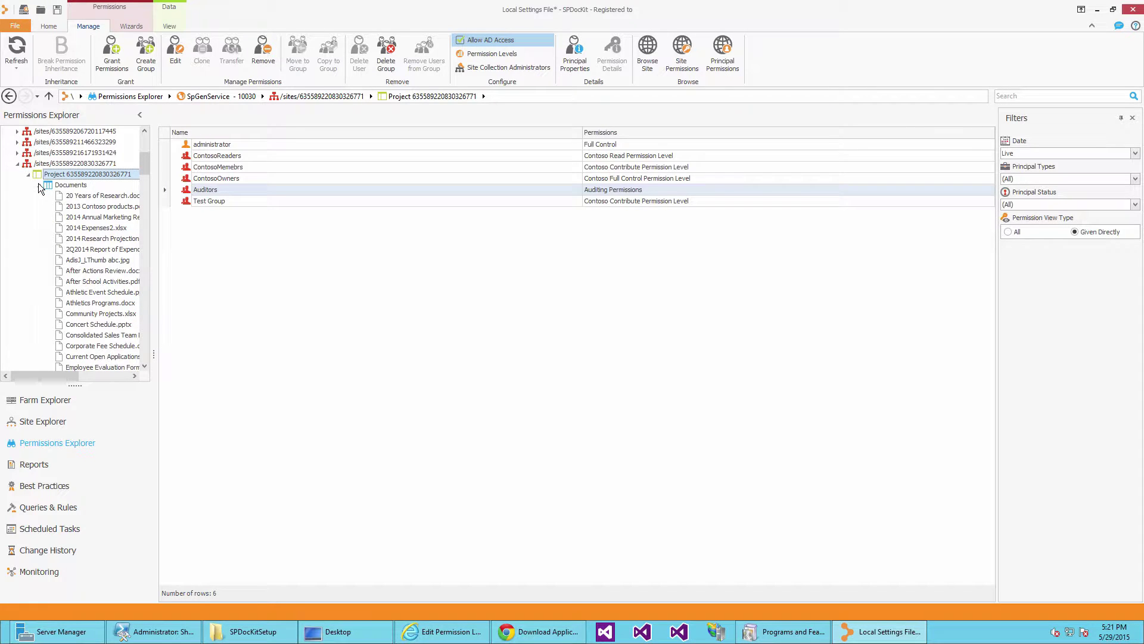
pyautogui.moveTo(145, 181); pyautogui.dragTo(145, 205)
pyautogui.click(102, 217)
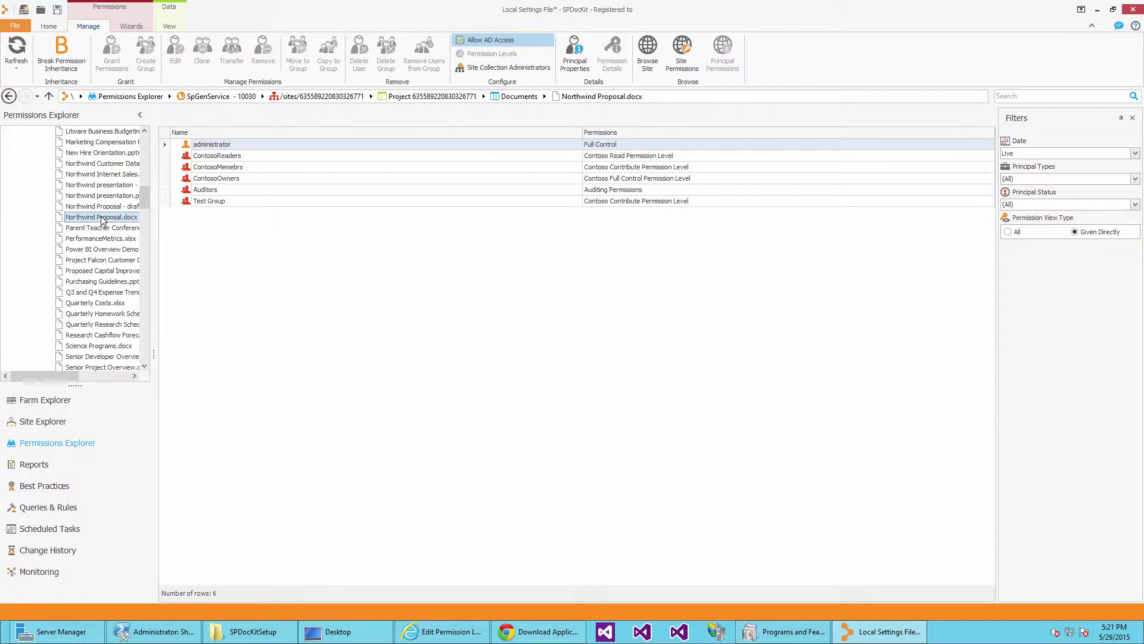
pyautogui.click(62, 55)
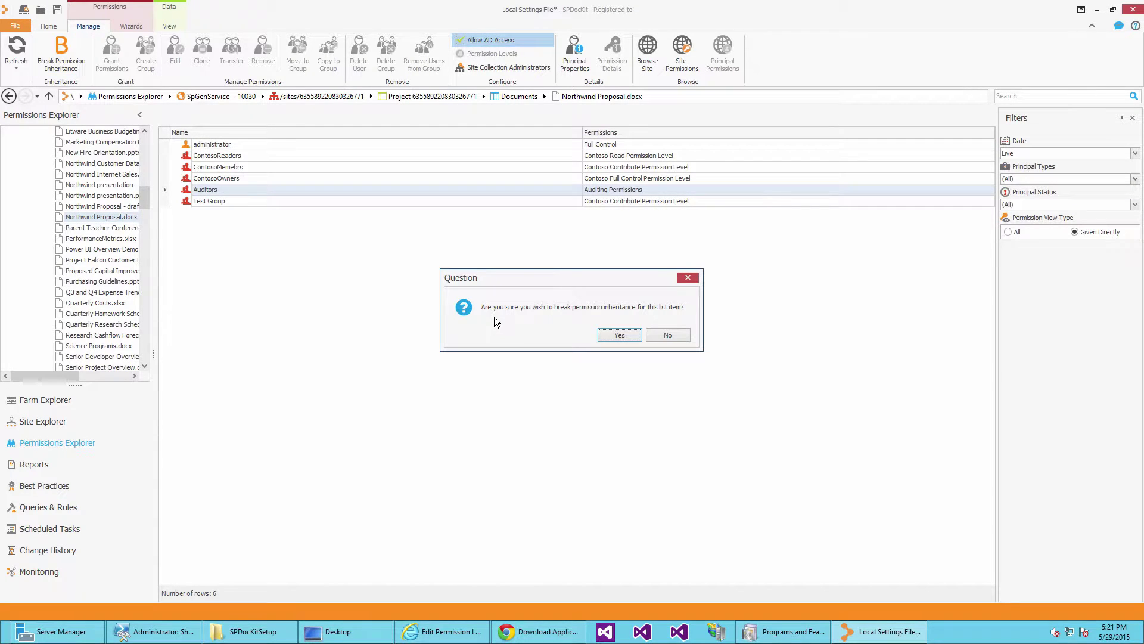
pyautogui.click(598, 333)
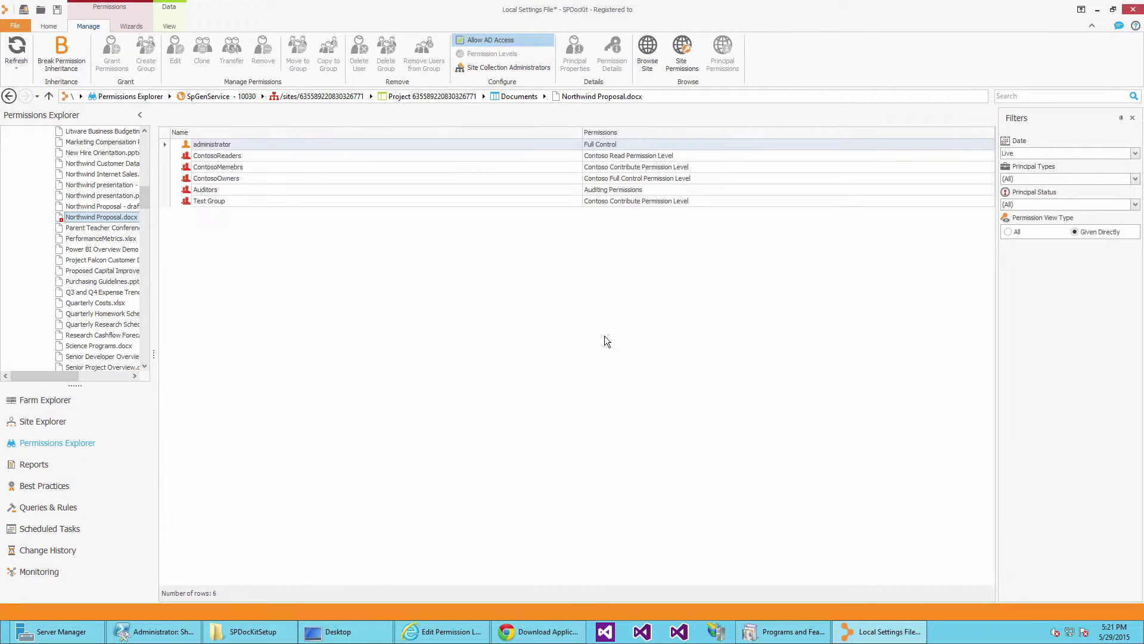
# Remove the three Contoso groups' permissions from Northwind Proposal.docx.
pyautogui.click(424, 189)
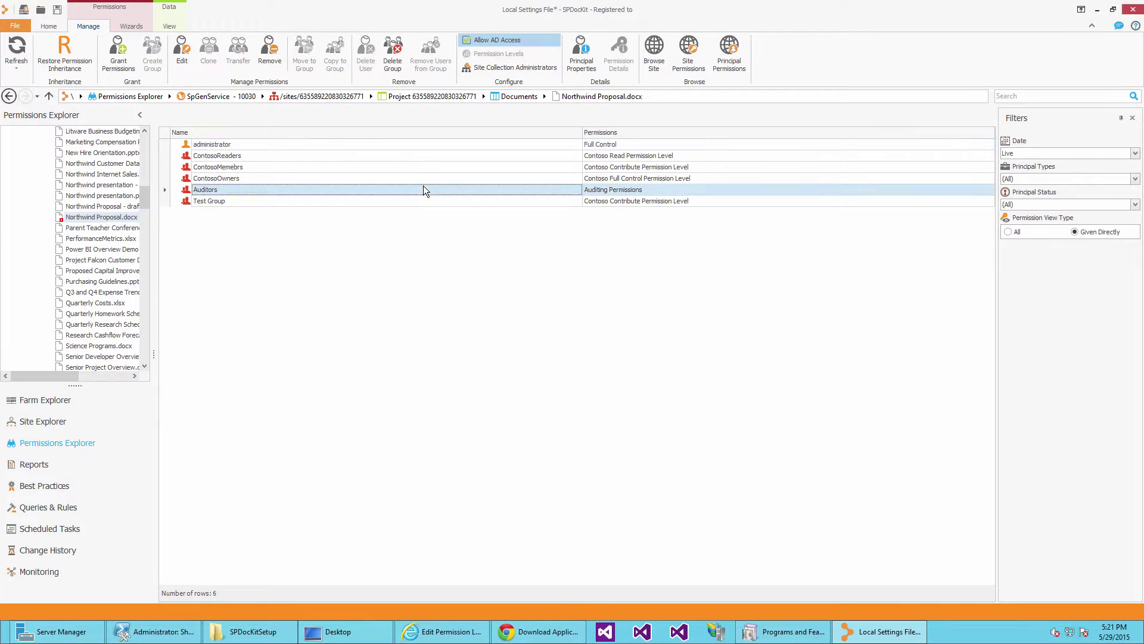
pyautogui.click(227, 178)
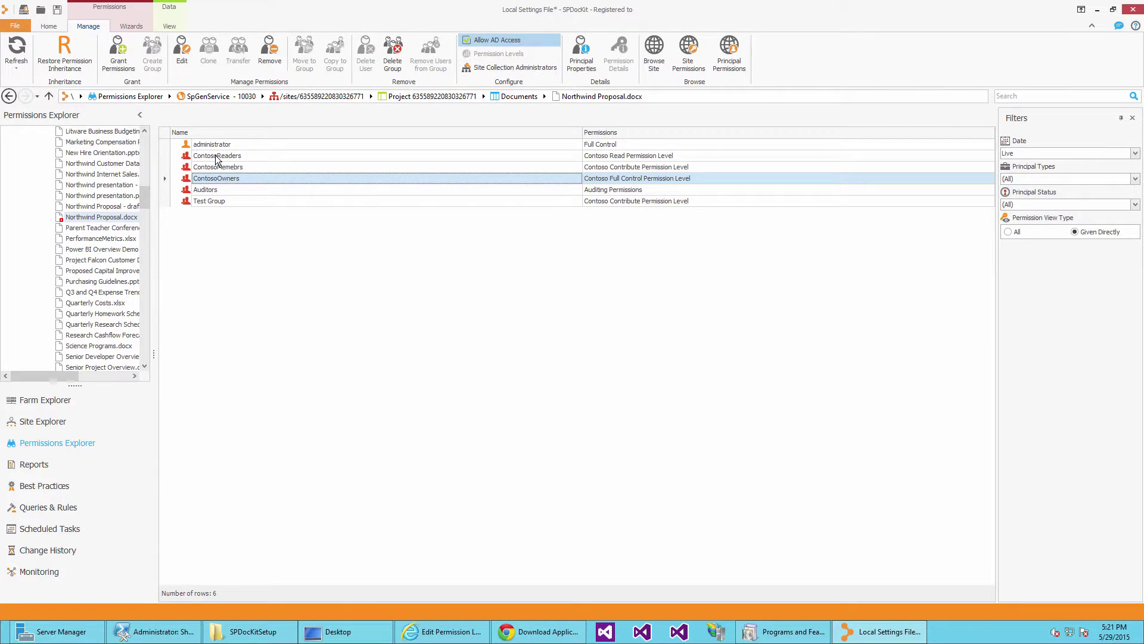
pyautogui.keyDown('shift'); pyautogui.click(216, 156); pyautogui.keyUp('shift')
pyautogui.rightClick(216, 157)
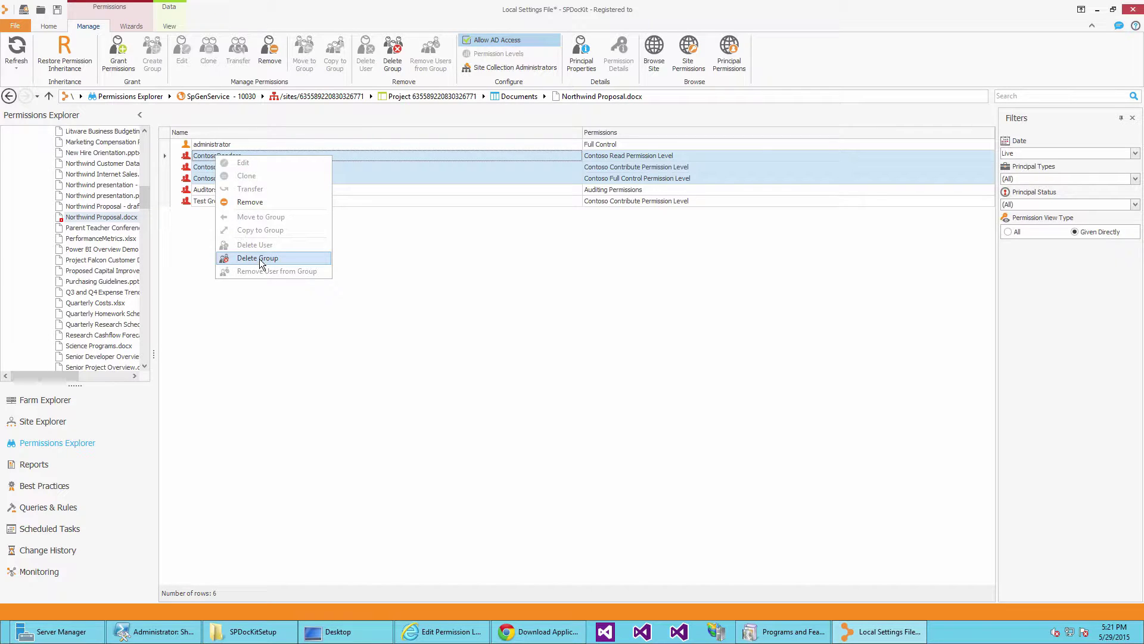
pyautogui.click(263, 202)
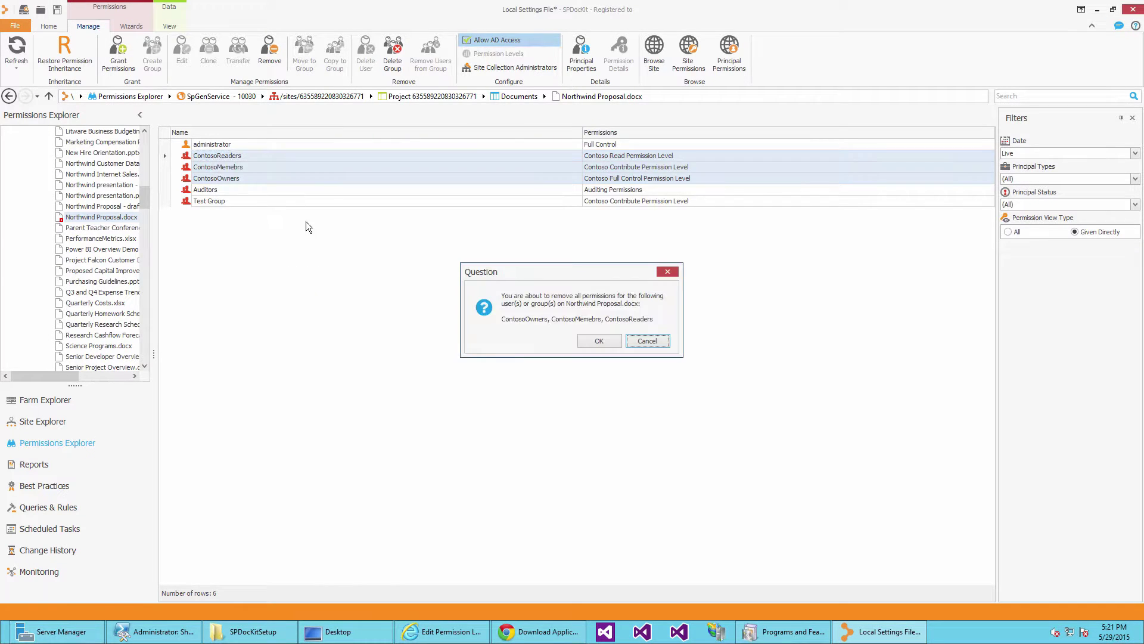
pyautogui.click(587, 341)
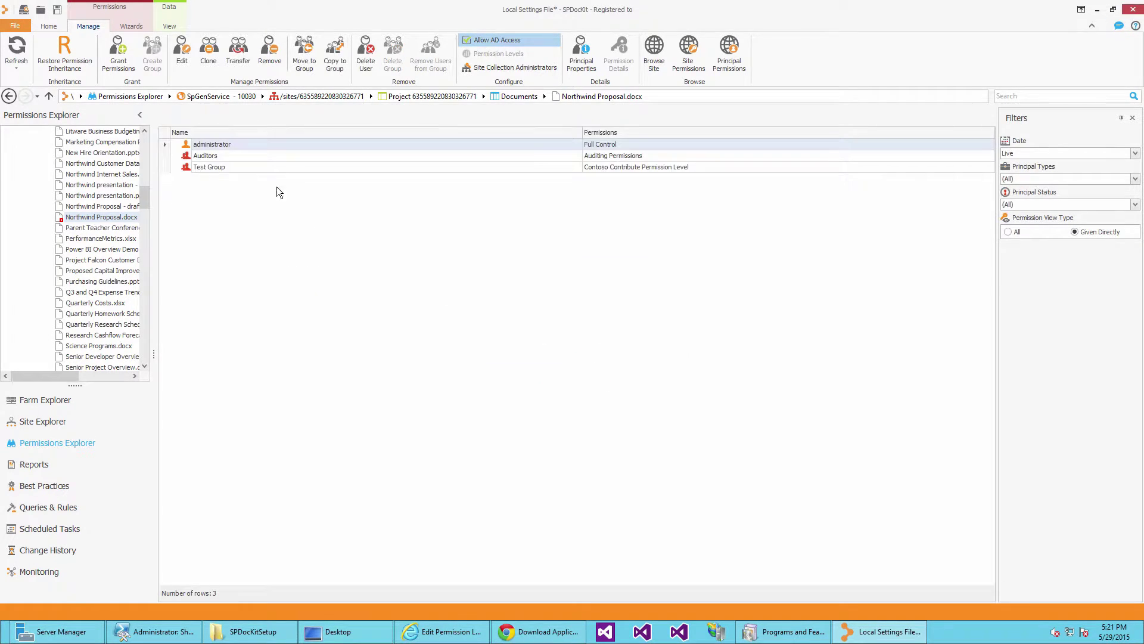
# Remove Test Group's permissions from the document, leaving administrator and Auditors.
pyautogui.rightClick(245, 167)
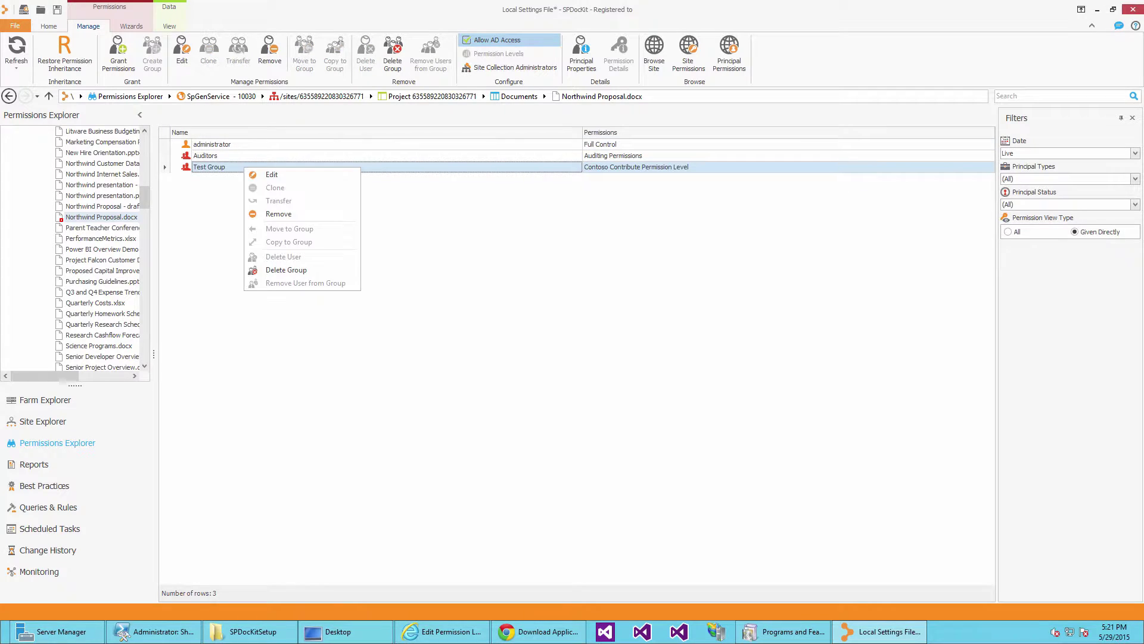
pyautogui.click(281, 213)
pyautogui.click(608, 340)
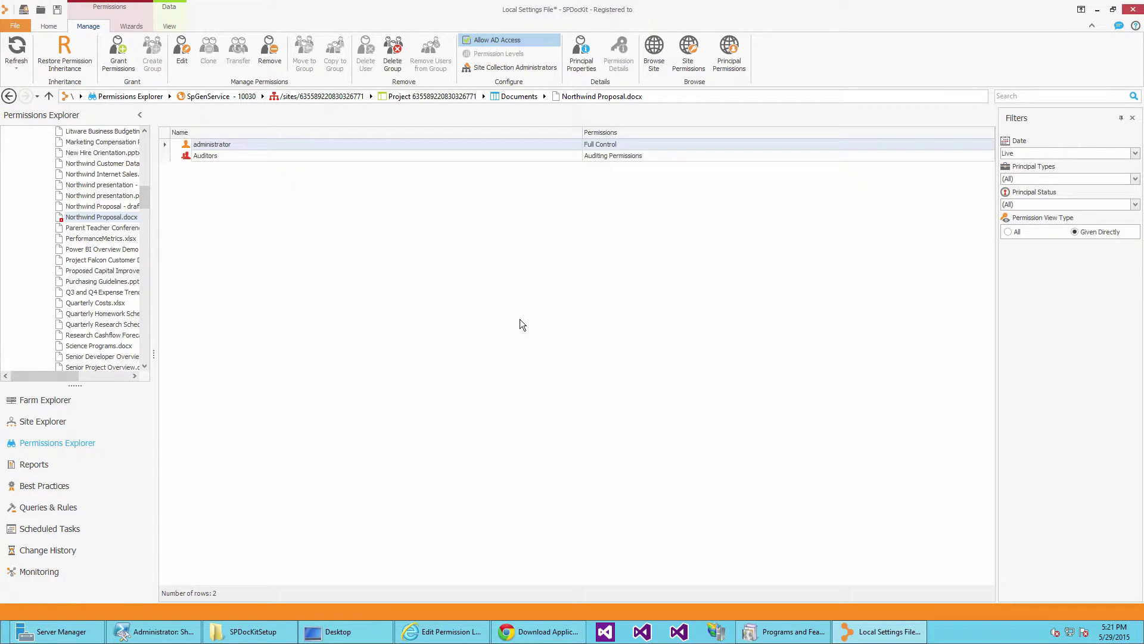
pyautogui.click(230, 155)
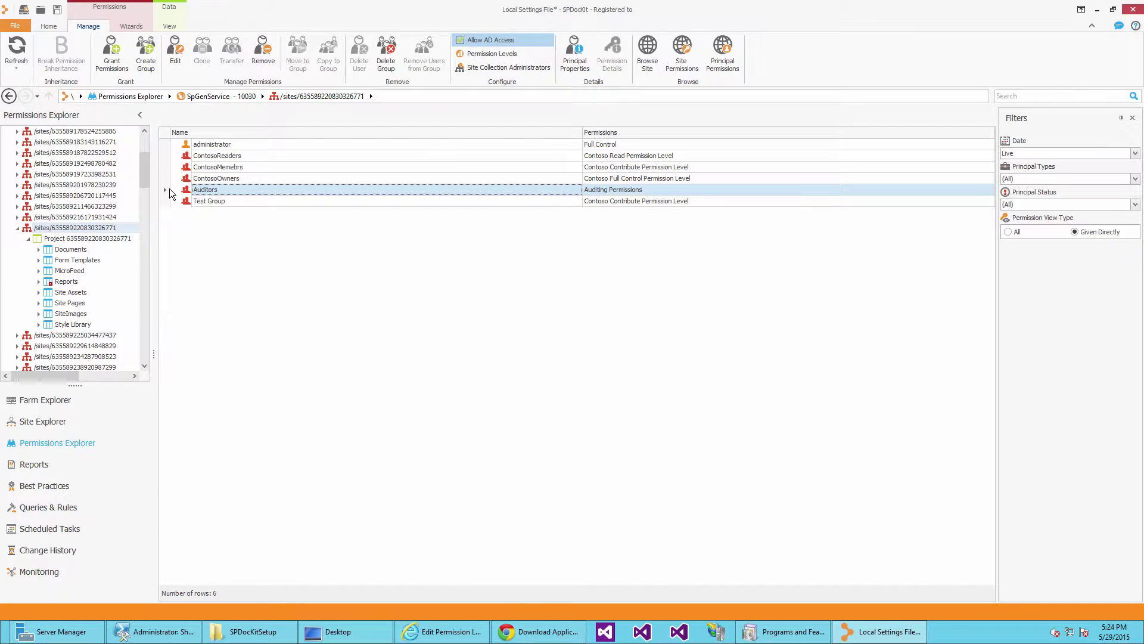
# Switch to the All permissions view and select the last Auditors member.
pyautogui.click(1016, 231)
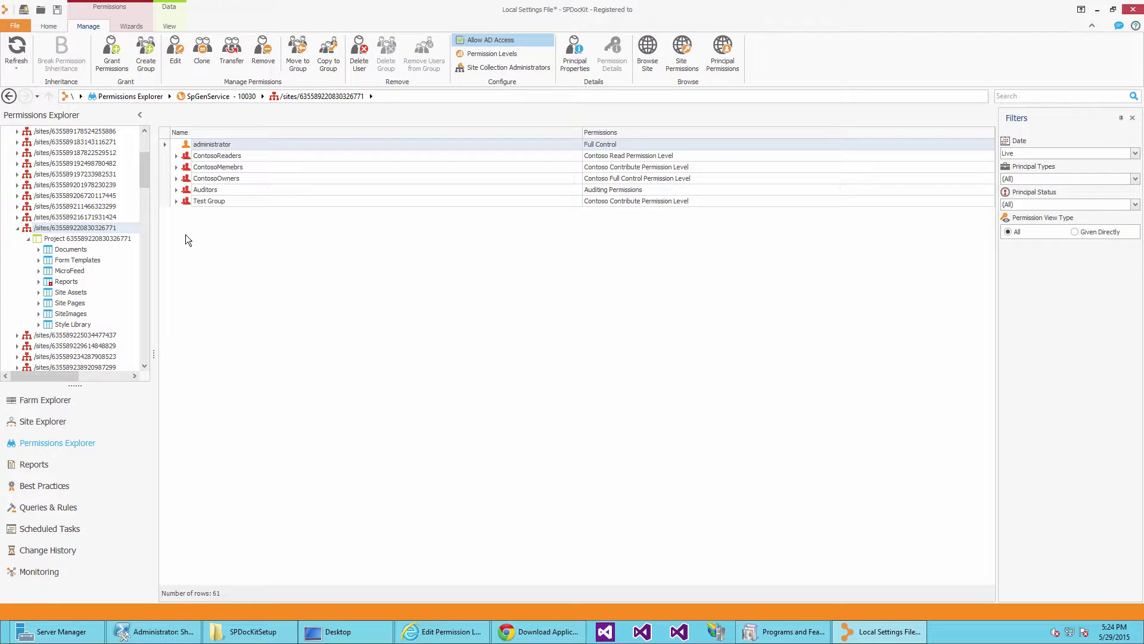
pyautogui.click(175, 188)
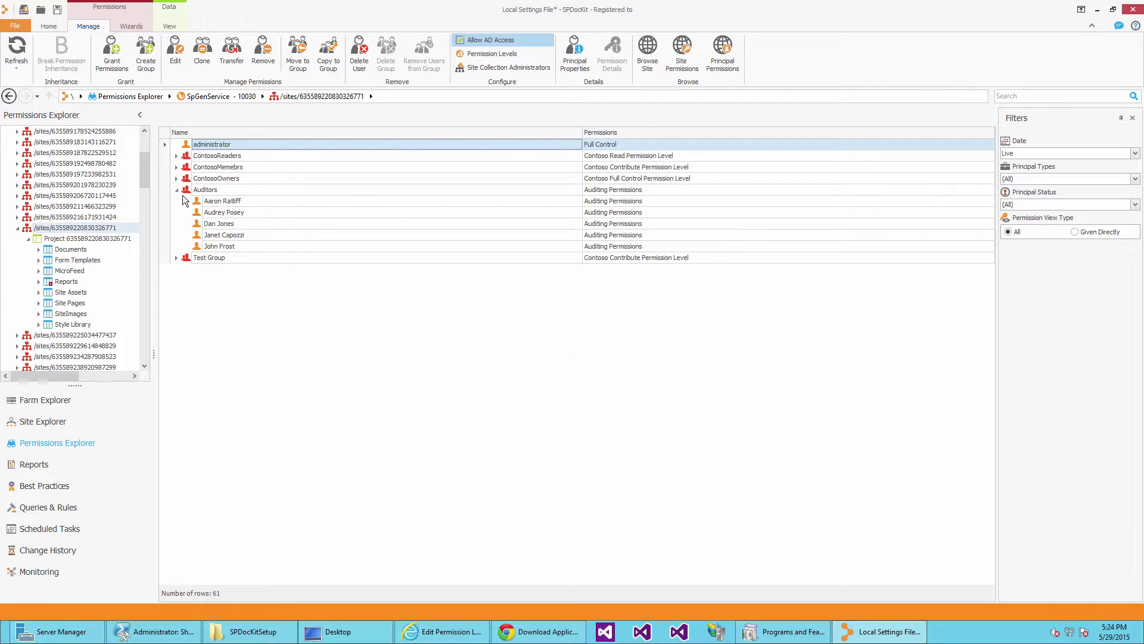
pyautogui.click(233, 245)
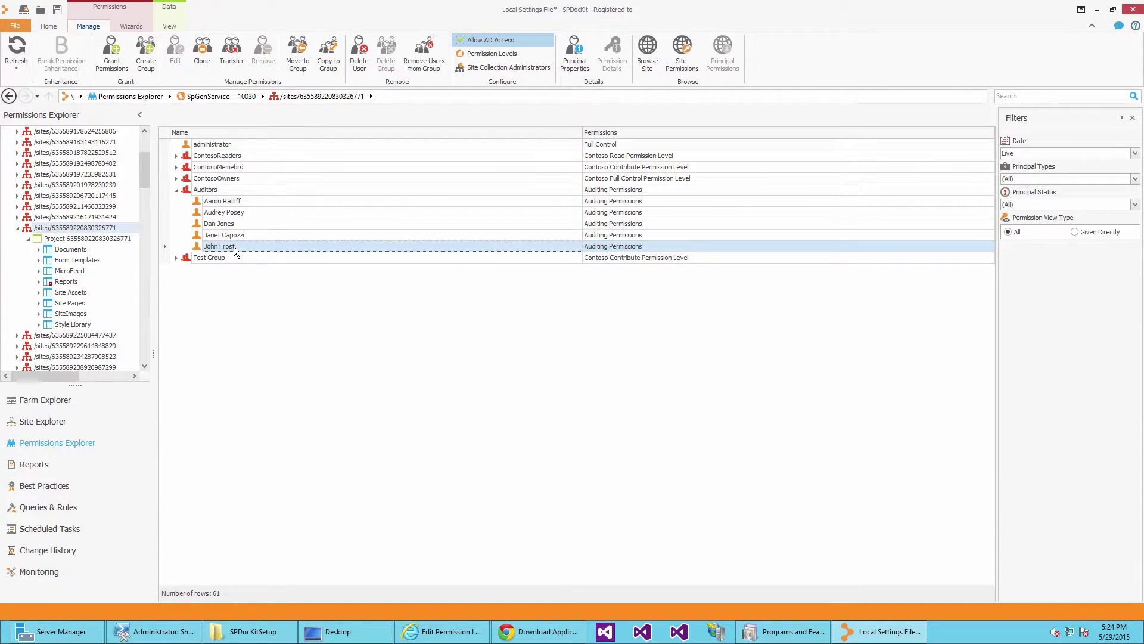
# Transfer that user's permissions and memberships to a suggested directory user, then recheck Auditors.
pyautogui.click(229, 67)
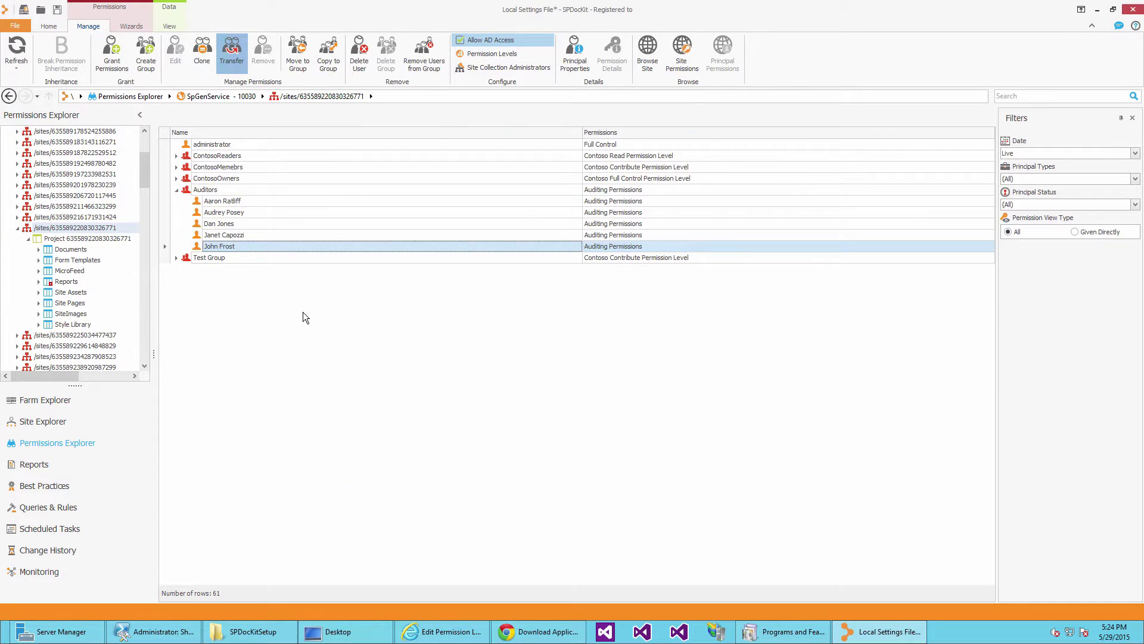
pyautogui.click(564, 241)
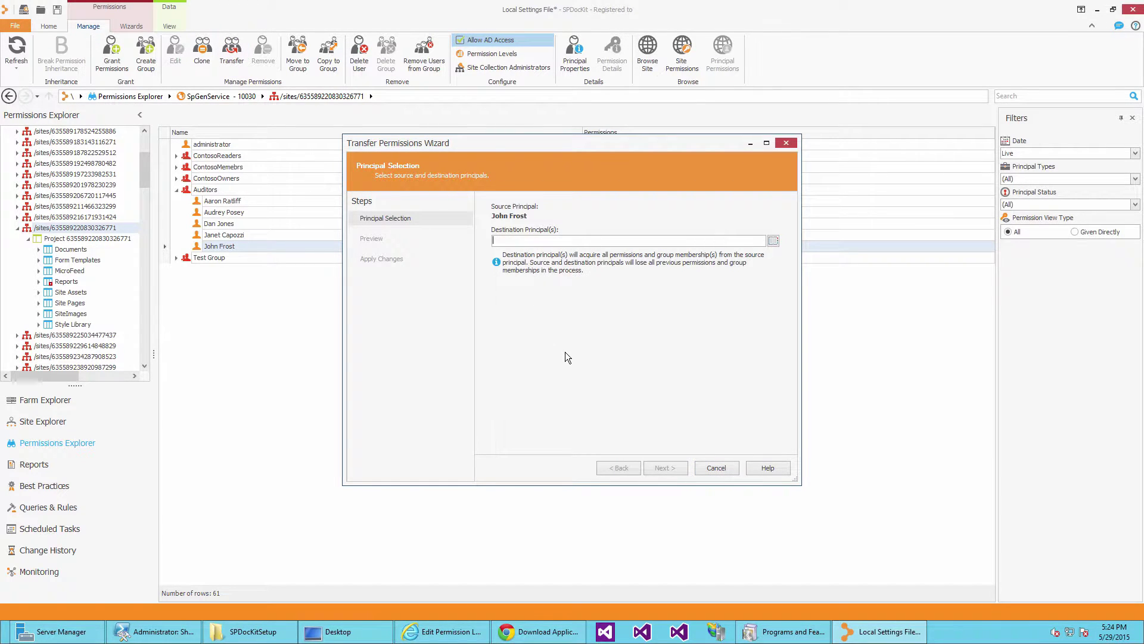
pyautogui.write('james')
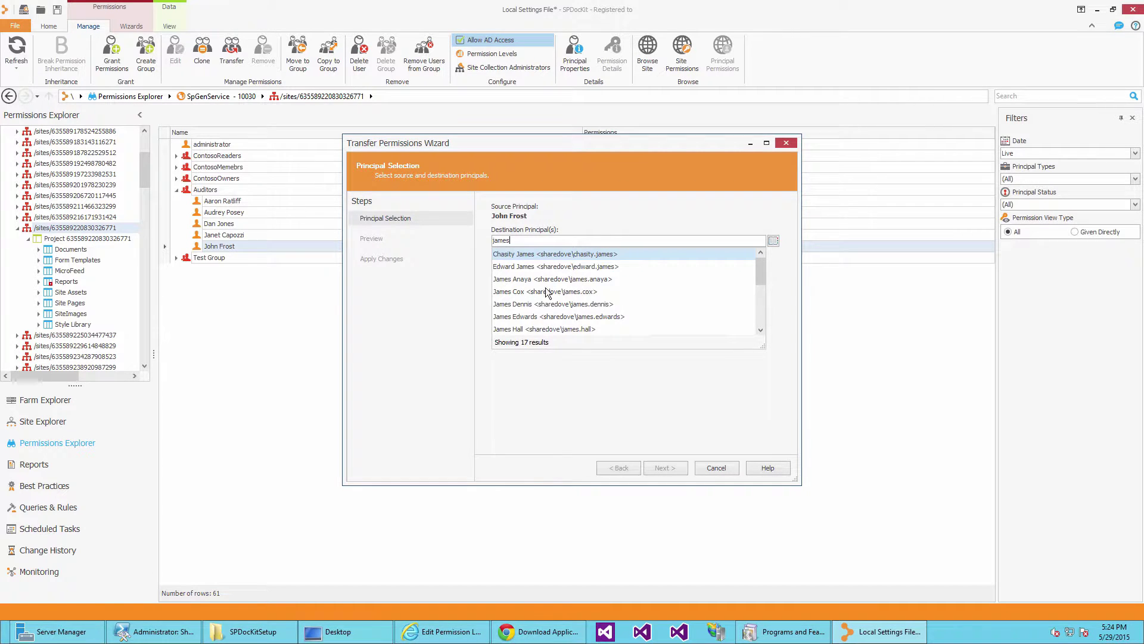
pyautogui.click(545, 279)
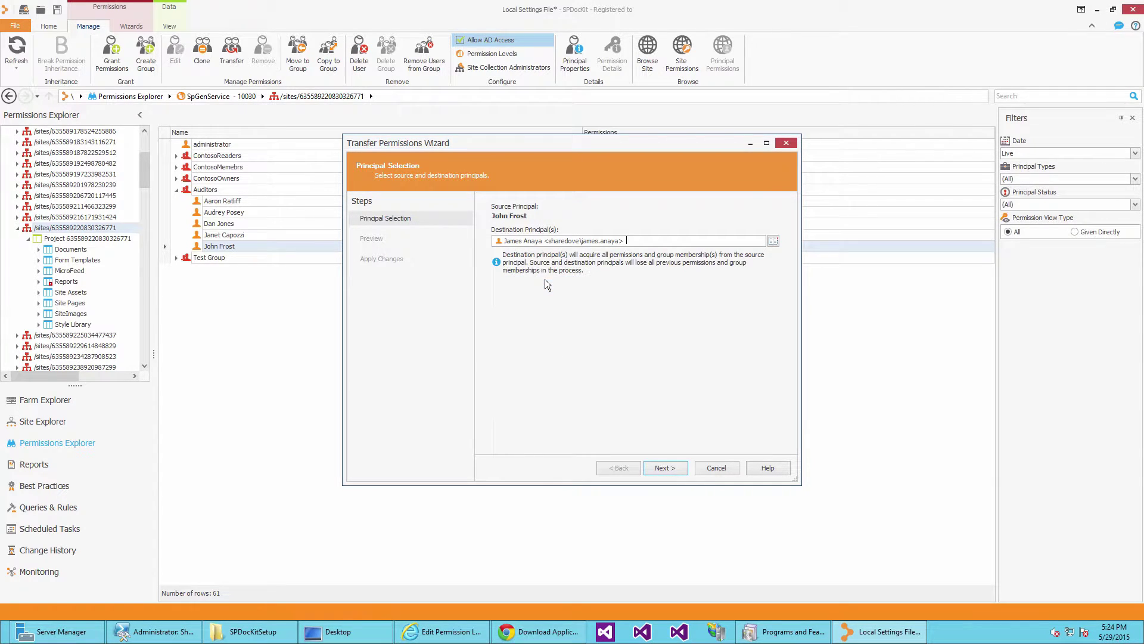
pyautogui.click(663, 469)
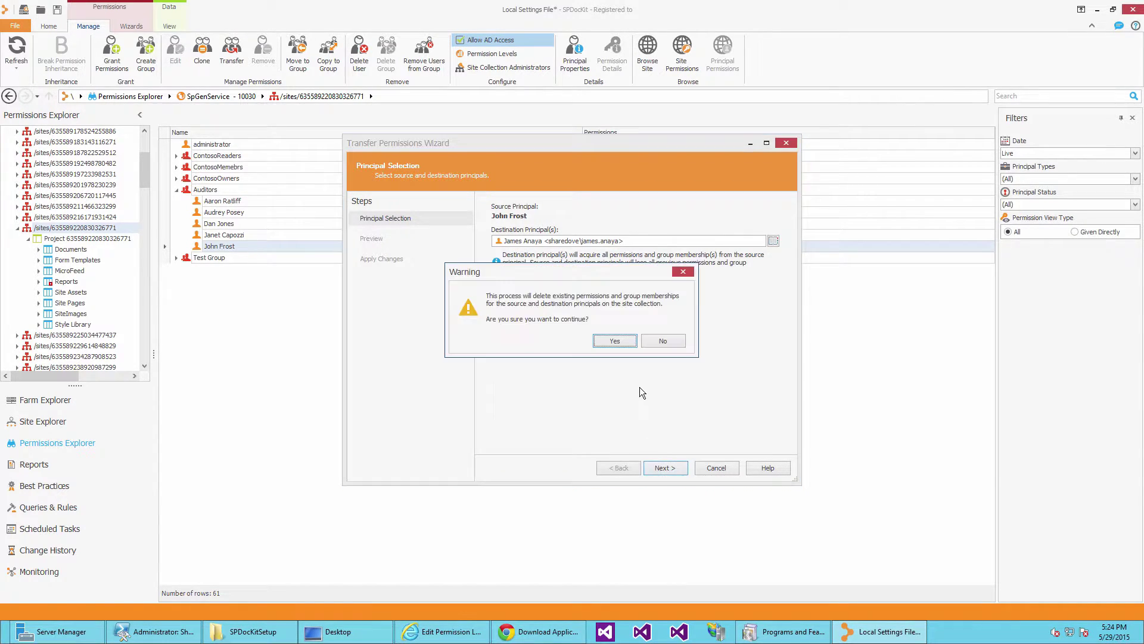
pyautogui.click(625, 345)
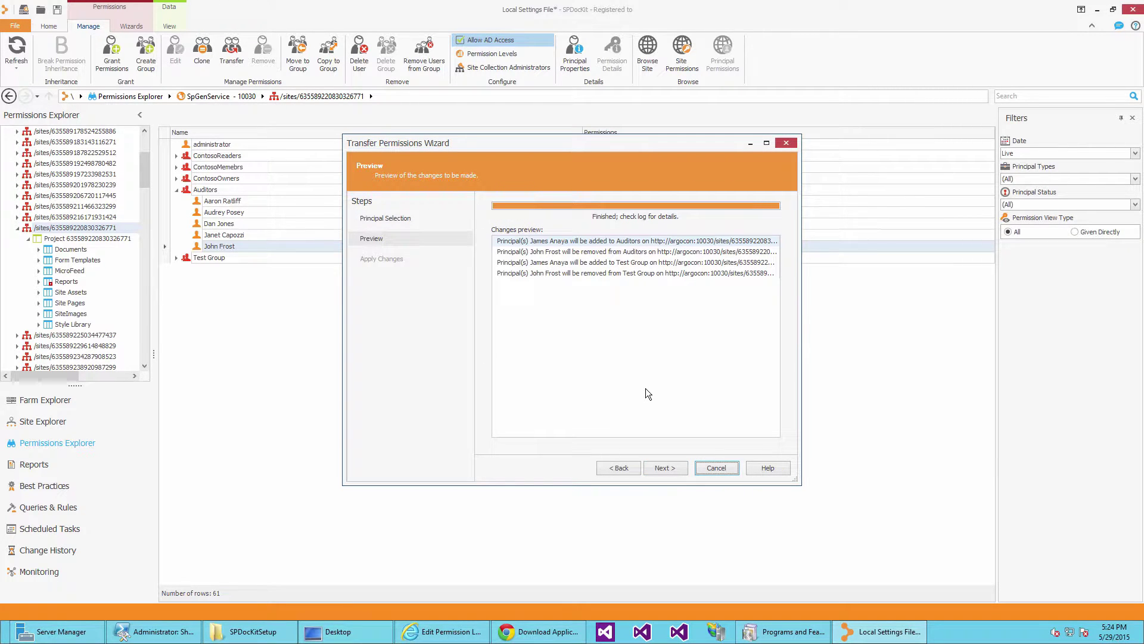
pyautogui.click(674, 471)
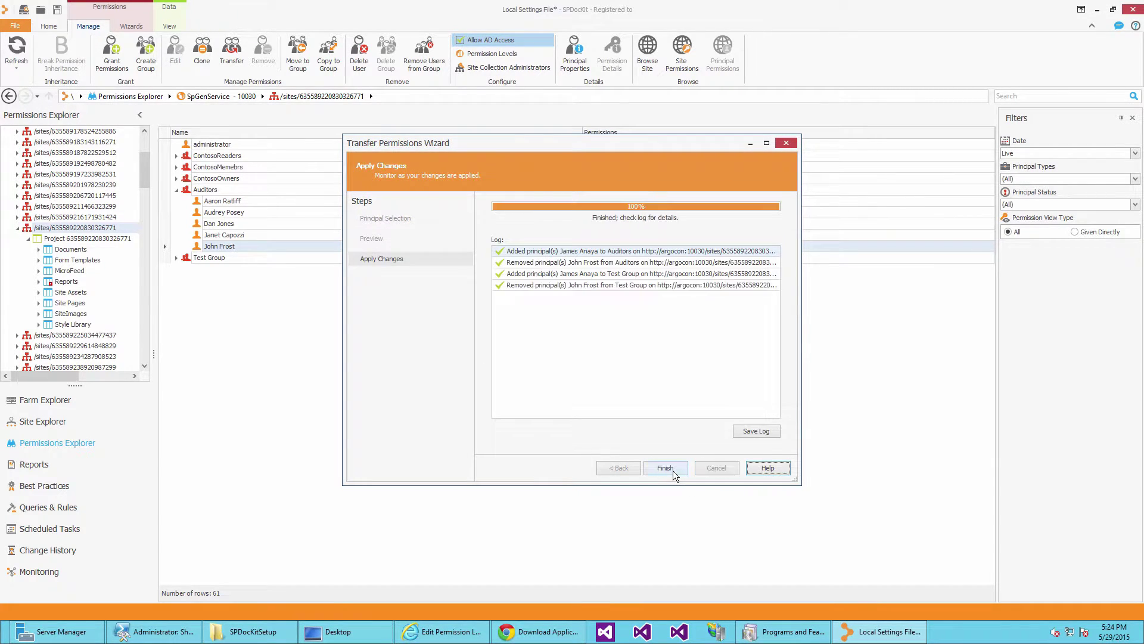
pyautogui.click(673, 470)
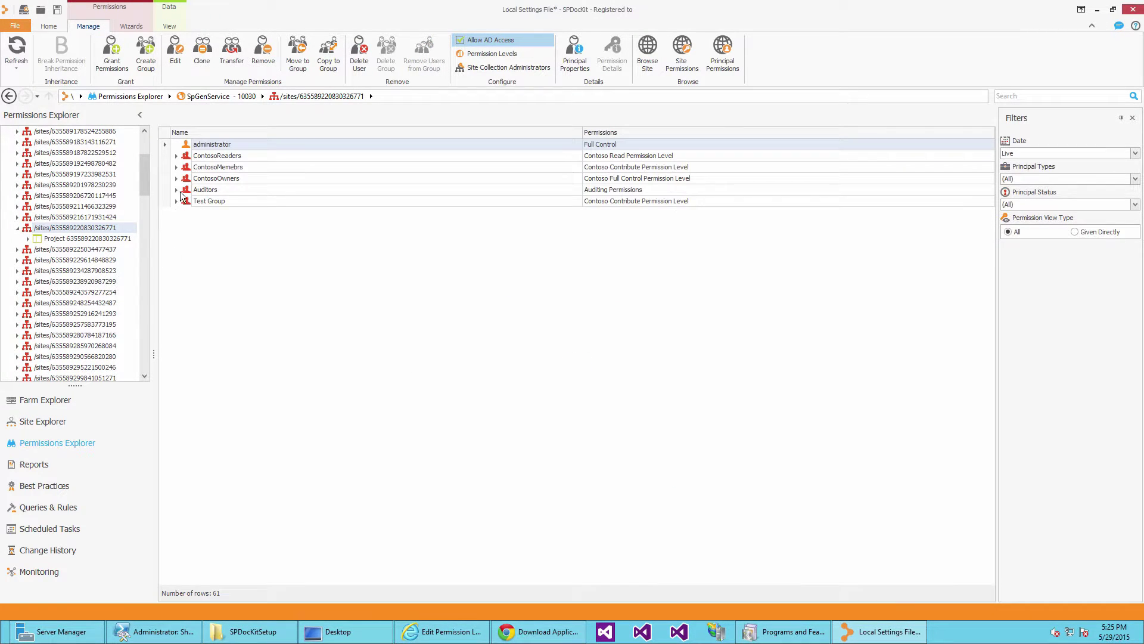
pyautogui.click(177, 190)
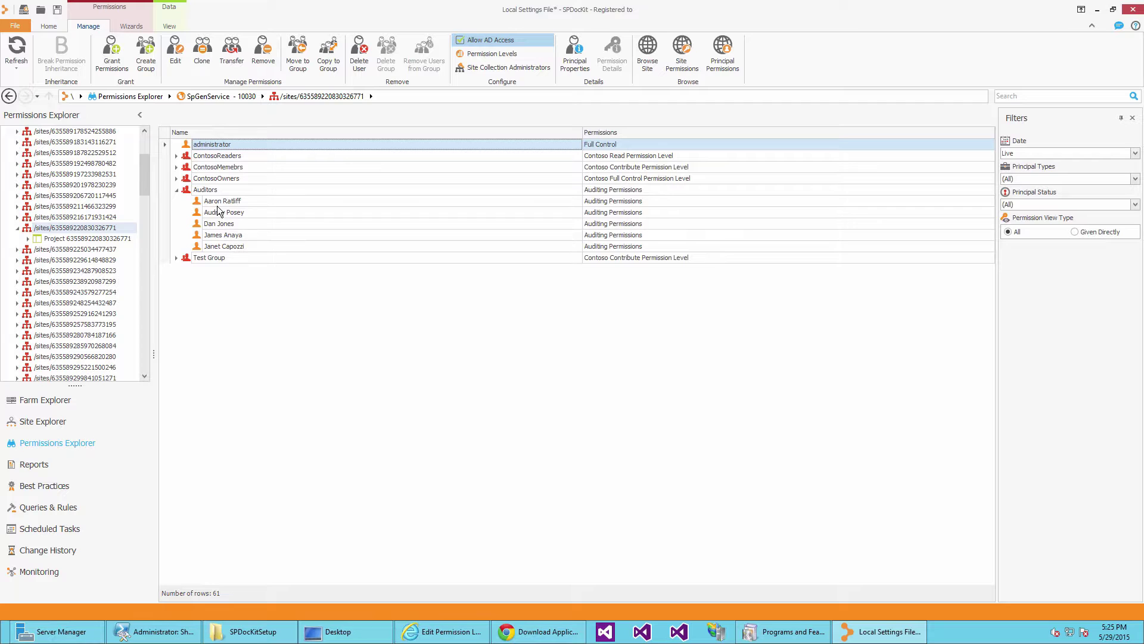
# Select the transfer's destination user under Auditors, then under the expanded Test Group.
pyautogui.click(227, 238)
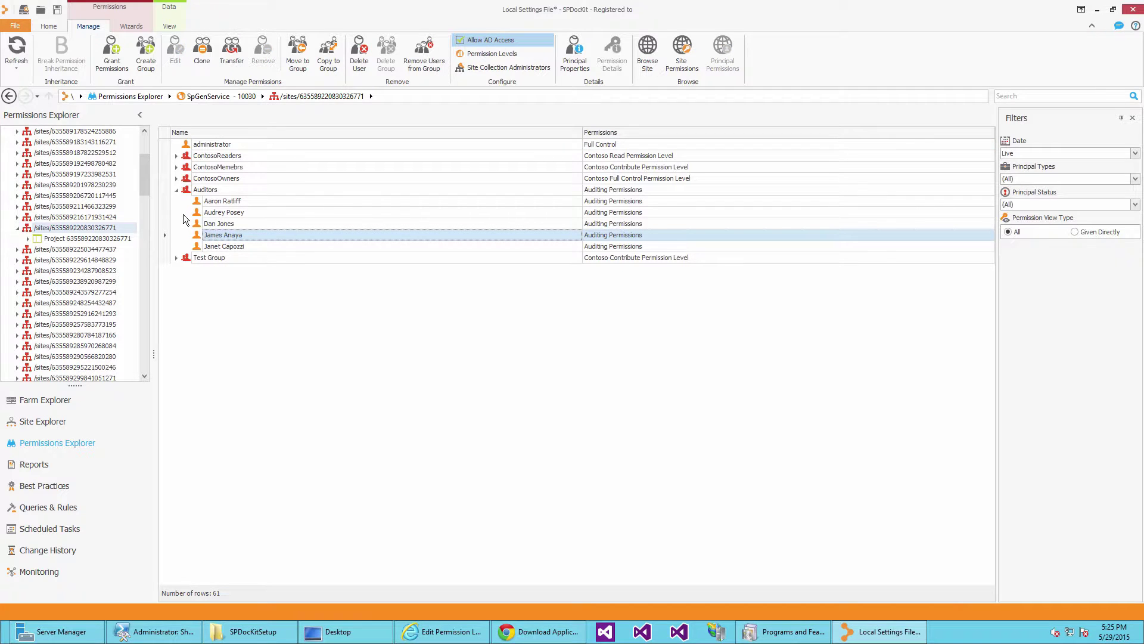
pyautogui.click(176, 259)
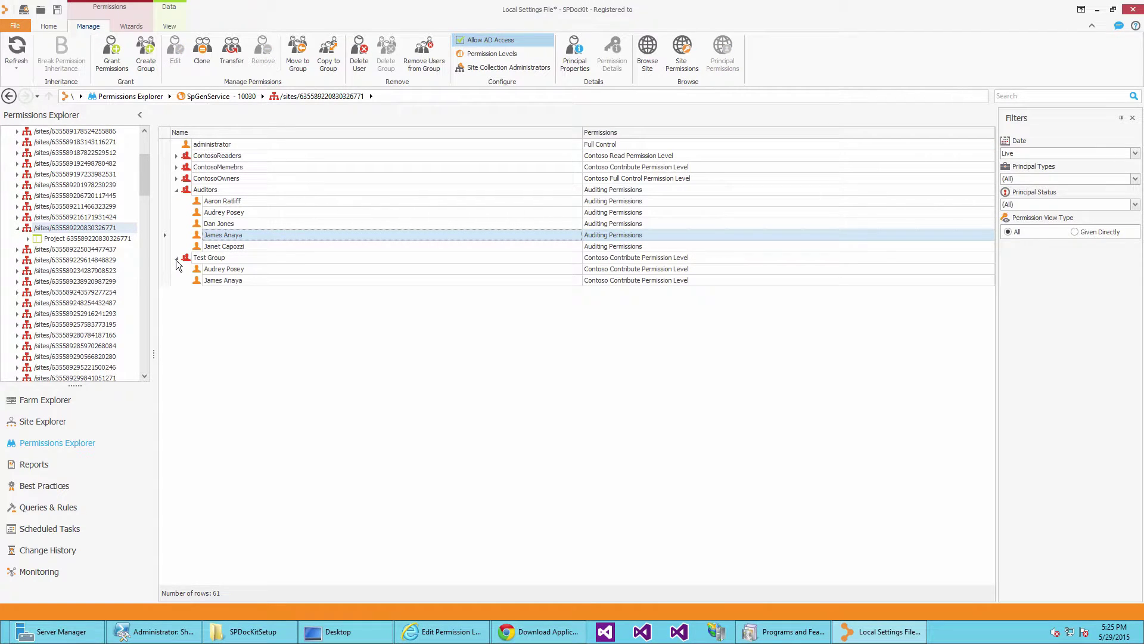
pyautogui.click(214, 280)
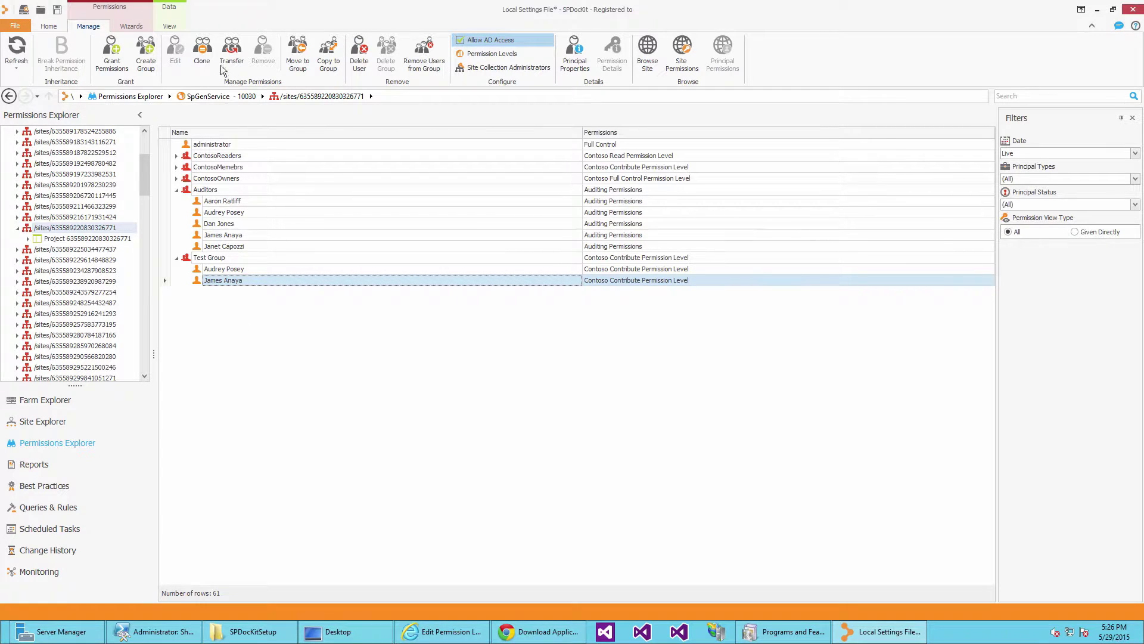
pyautogui.click(200, 53)
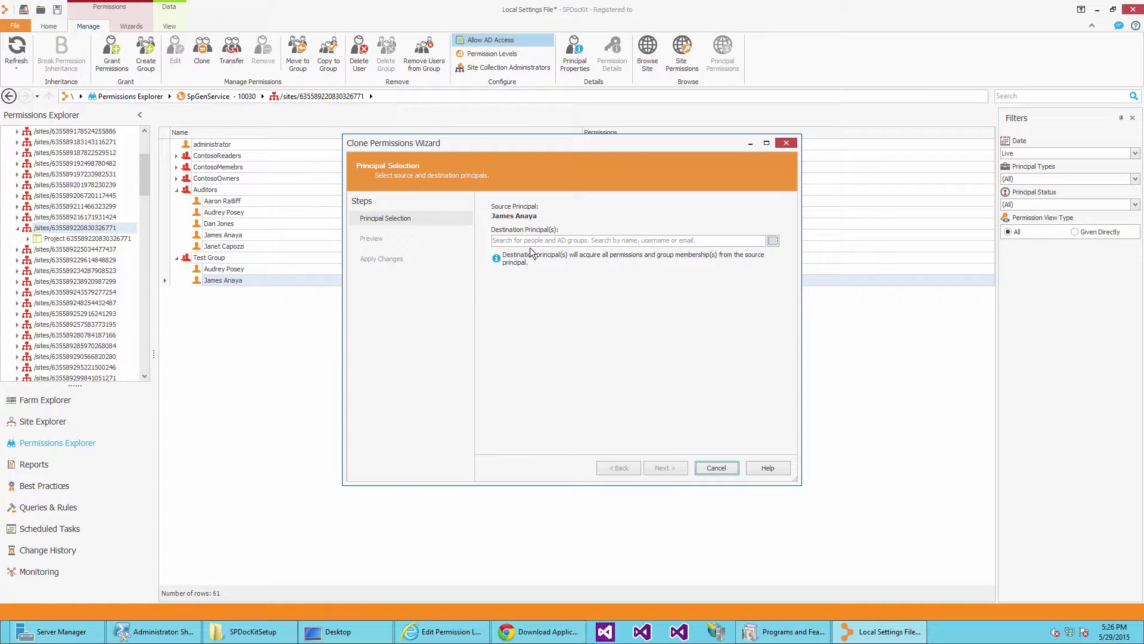
# Clone the selected user's permissions onto a directory user found by name search, accepting the warning.
pyautogui.click(531, 241)
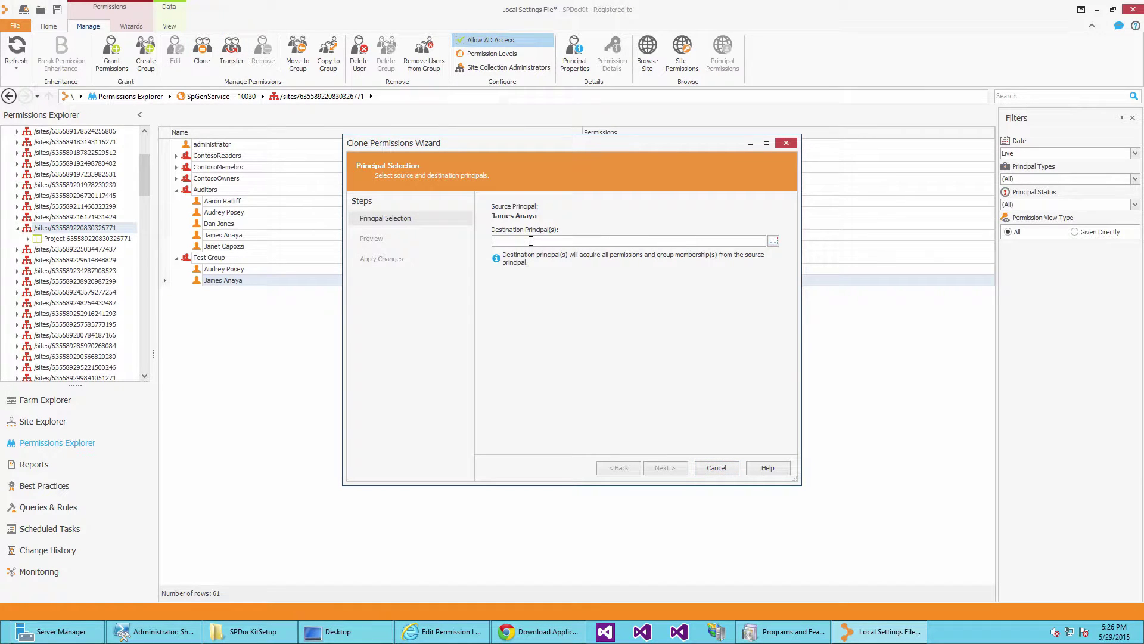
pyautogui.write('george')
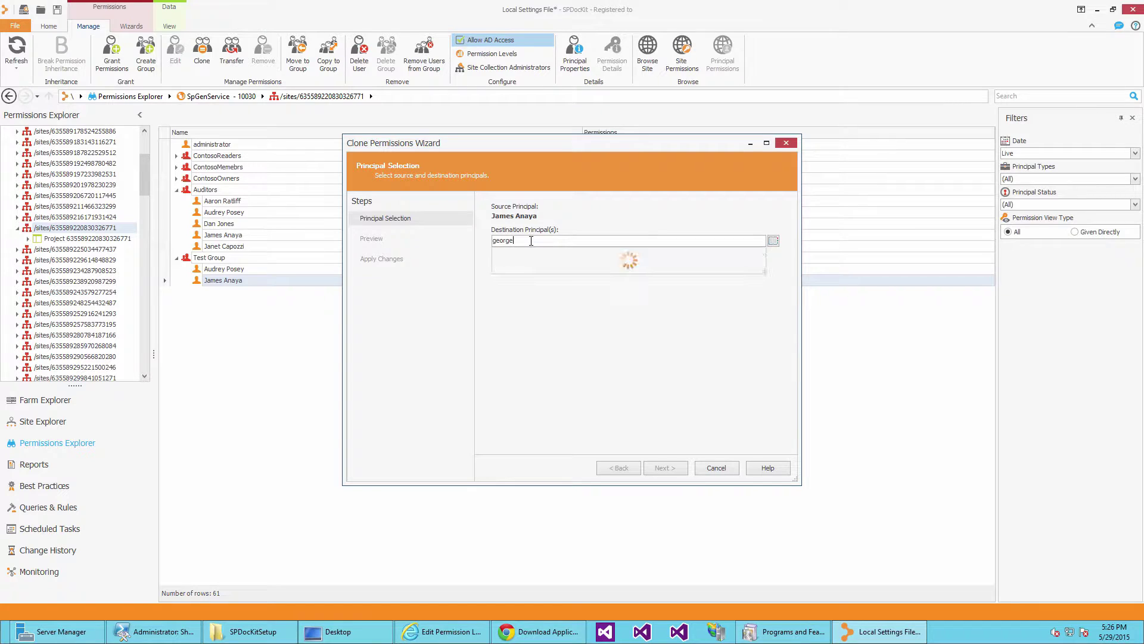
pyautogui.click(552, 250)
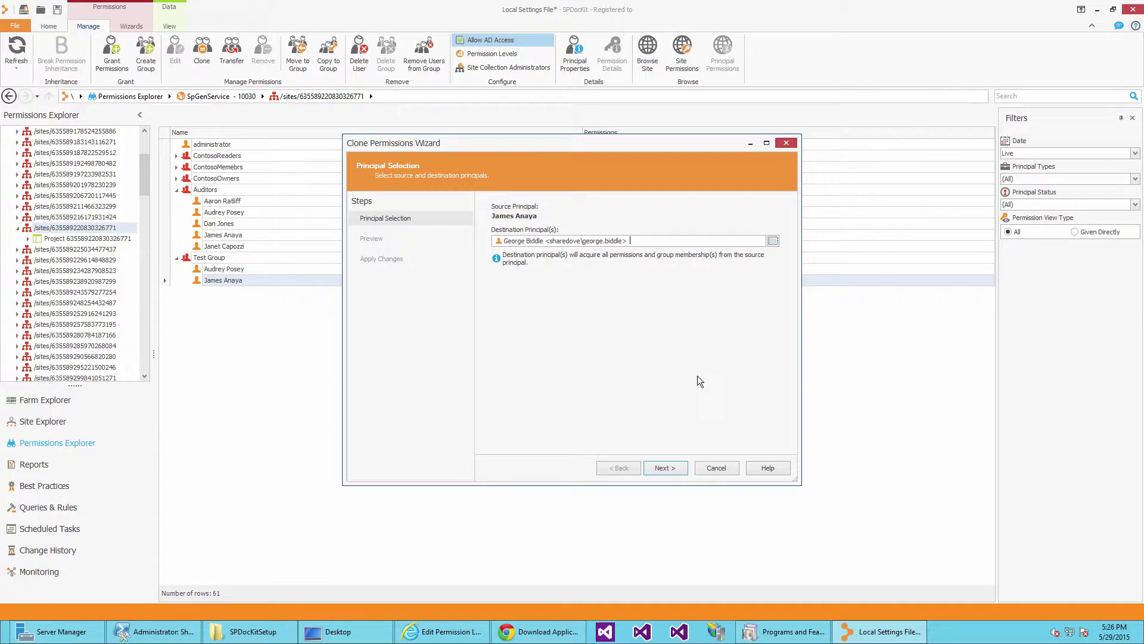
pyautogui.click(675, 468)
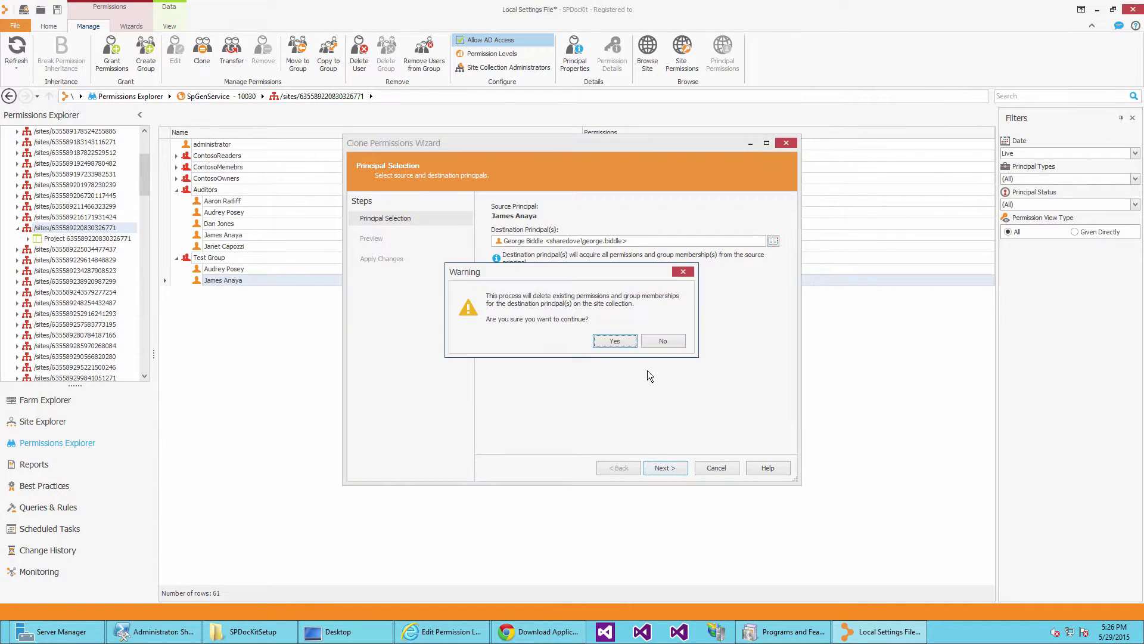
pyautogui.click(614, 342)
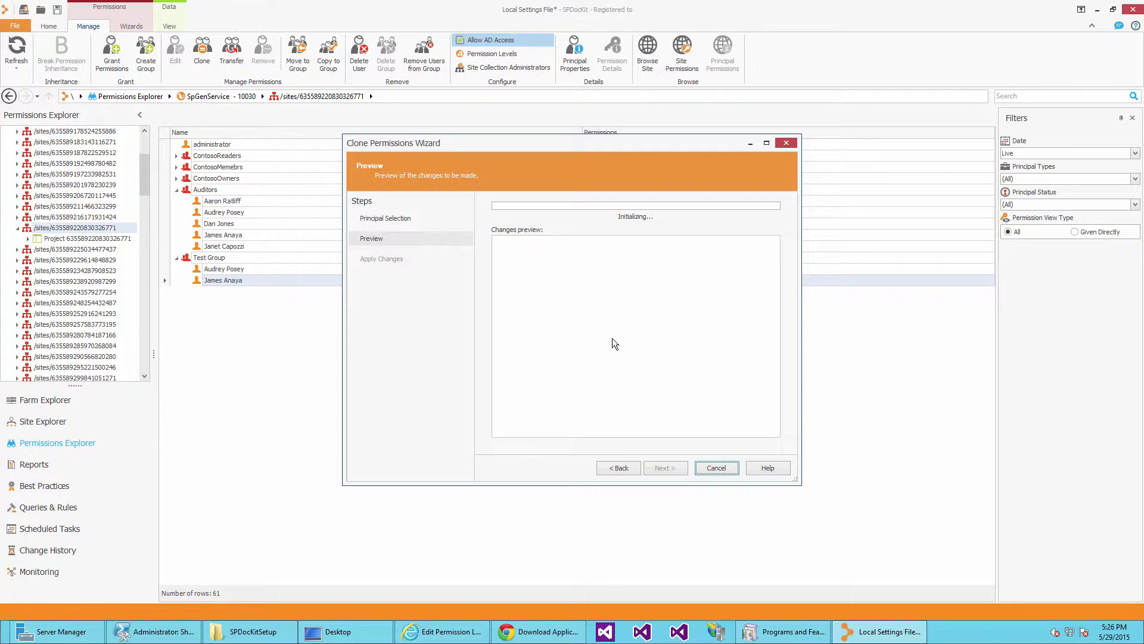
pyautogui.click(679, 469)
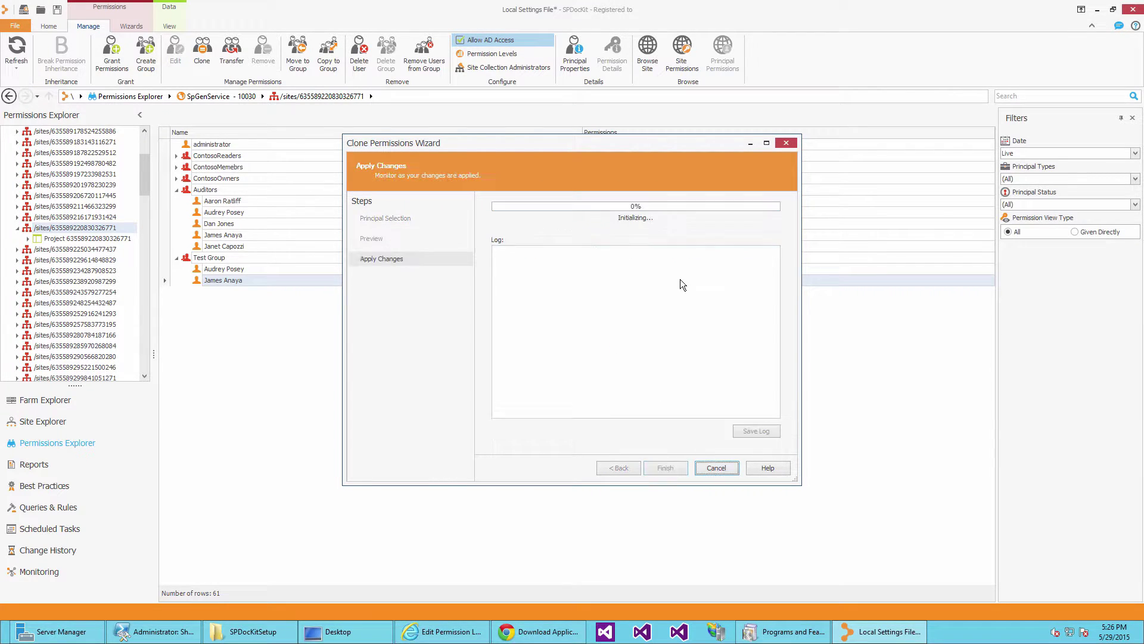
pyautogui.click(665, 468)
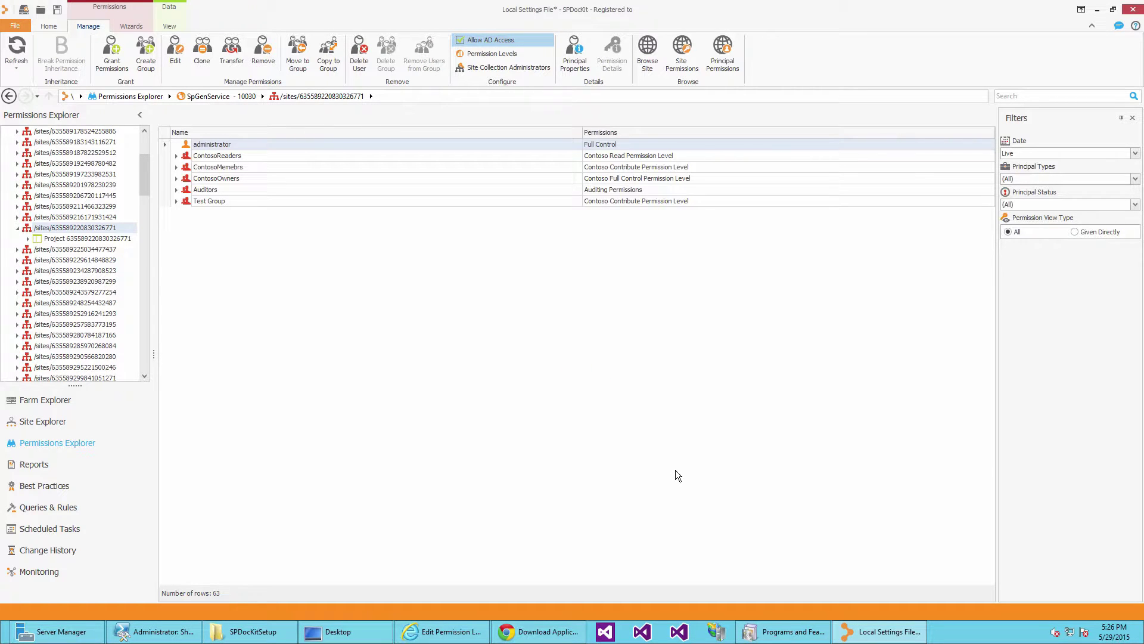
# Expand Test Group and select its newly added third member.
pyautogui.click(175, 202)
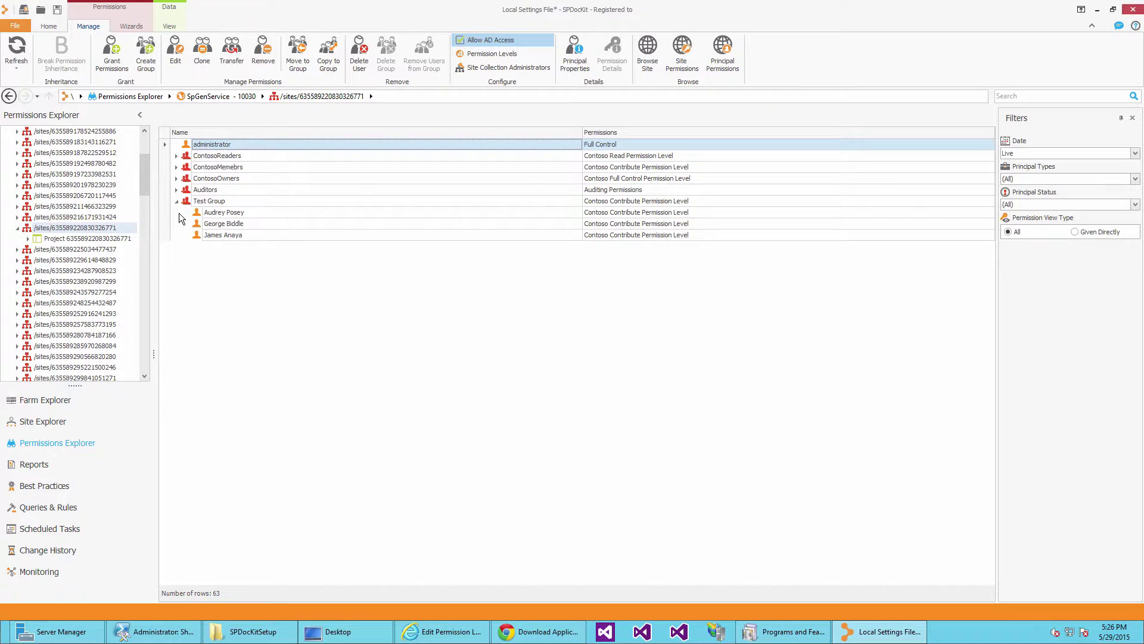
pyautogui.click(207, 234)
pyautogui.click(206, 226)
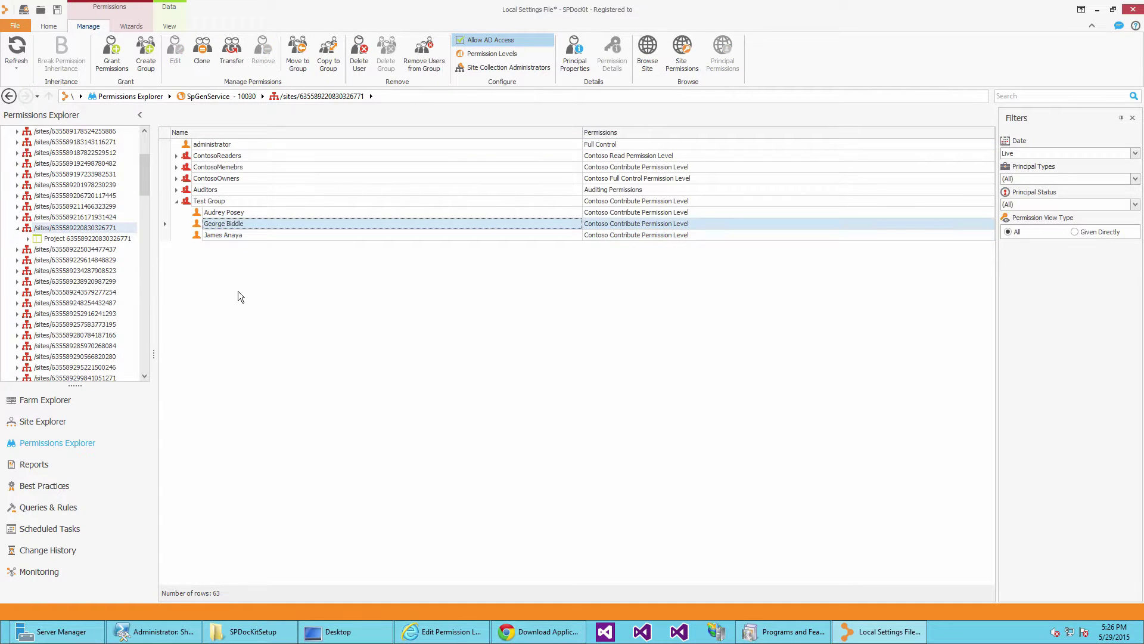
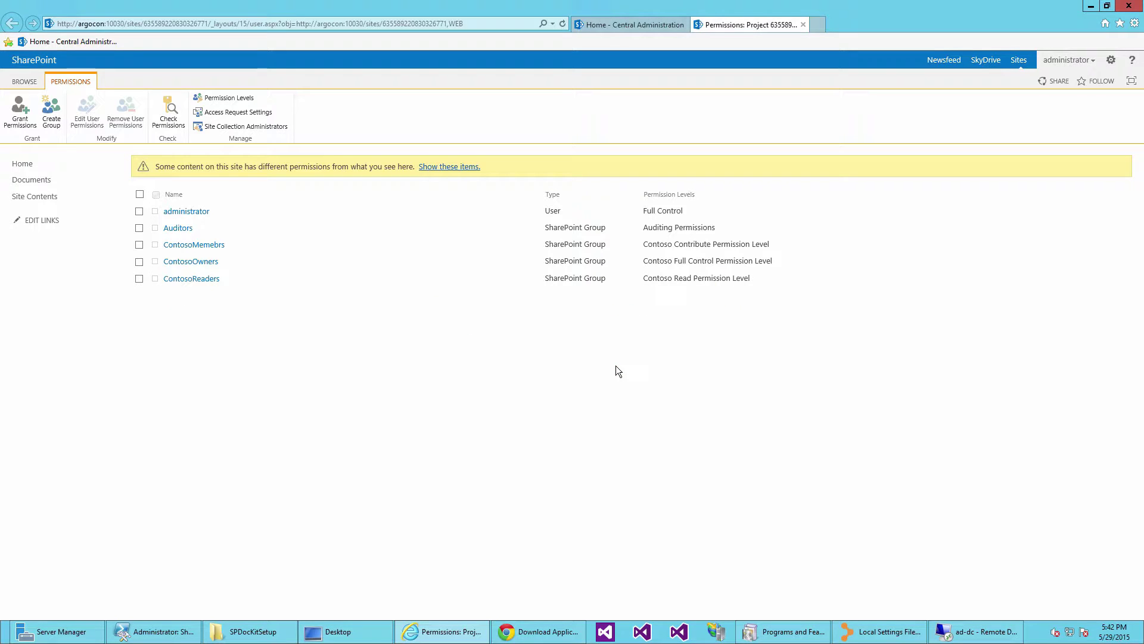
# Open the SharePoint project site's Groups list via Site settings > People and groups, and check that TestGroup is there.
pyautogui.click(1111, 59)
pyautogui.click(1085, 198)
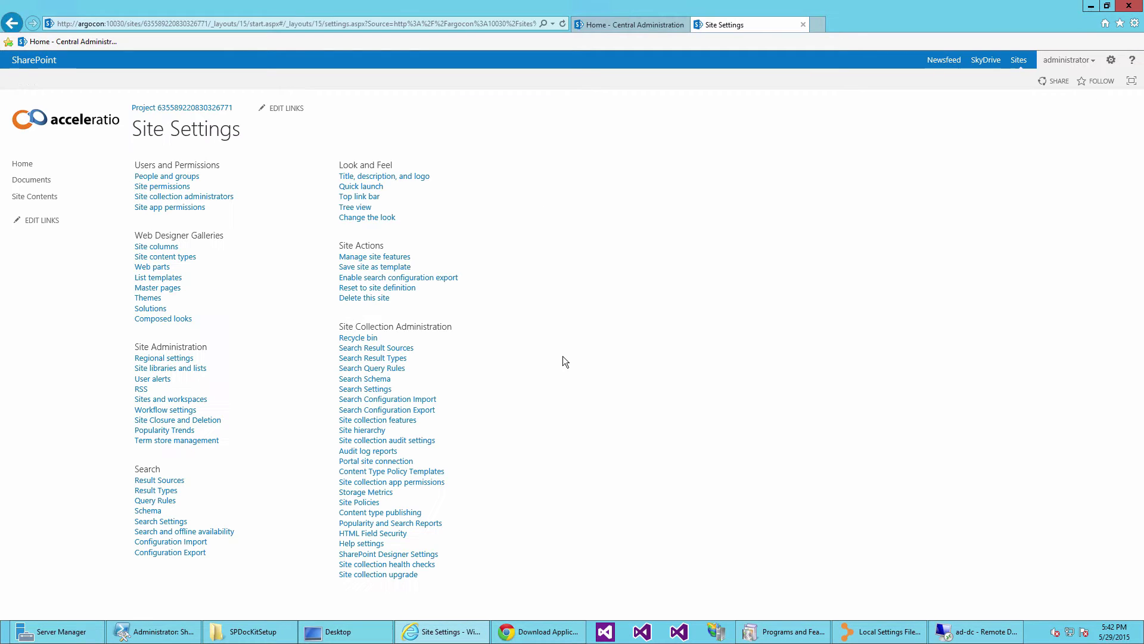
pyautogui.click(152, 177)
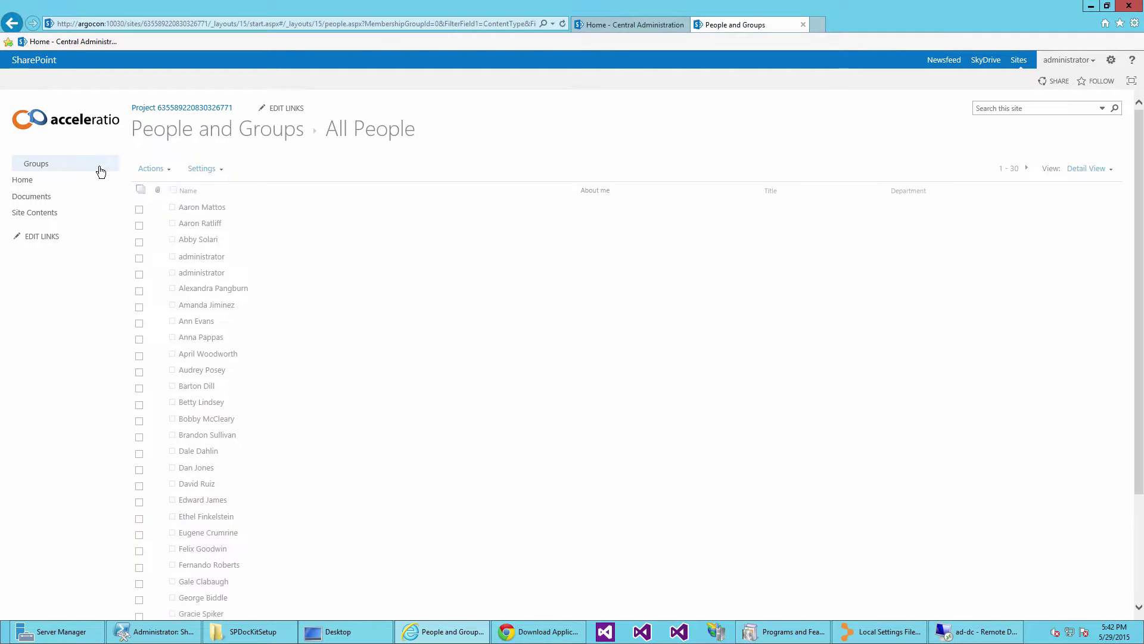
pyautogui.click(50, 171)
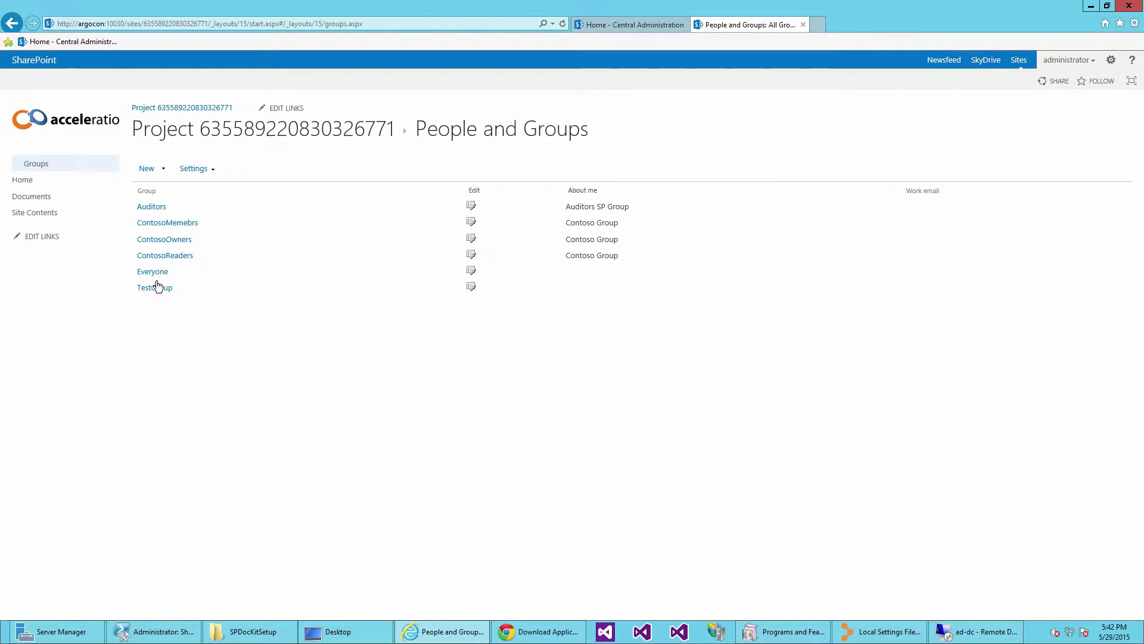
pyautogui.moveTo(177, 289); pyautogui.dragTo(139, 286)
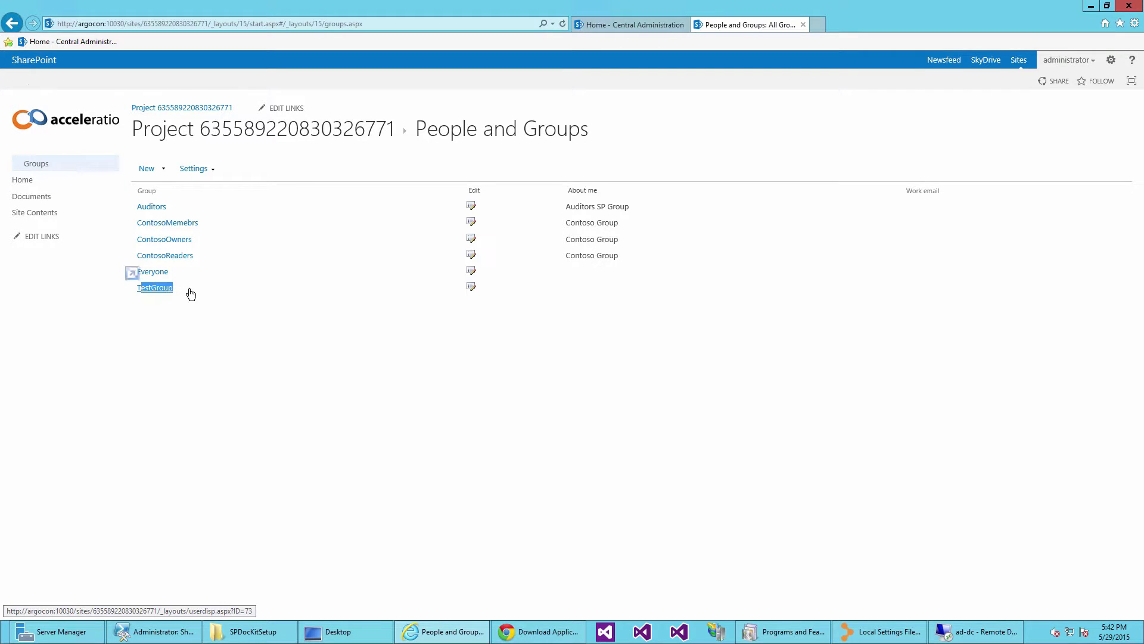
pyautogui.click(401, 329)
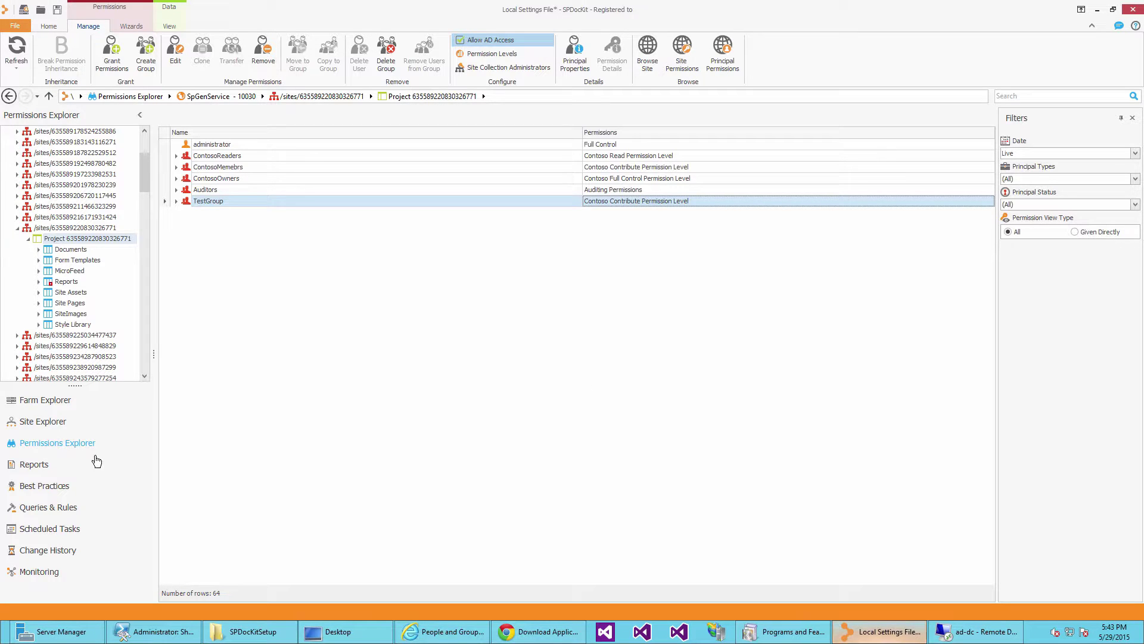
pyautogui.click(42, 465)
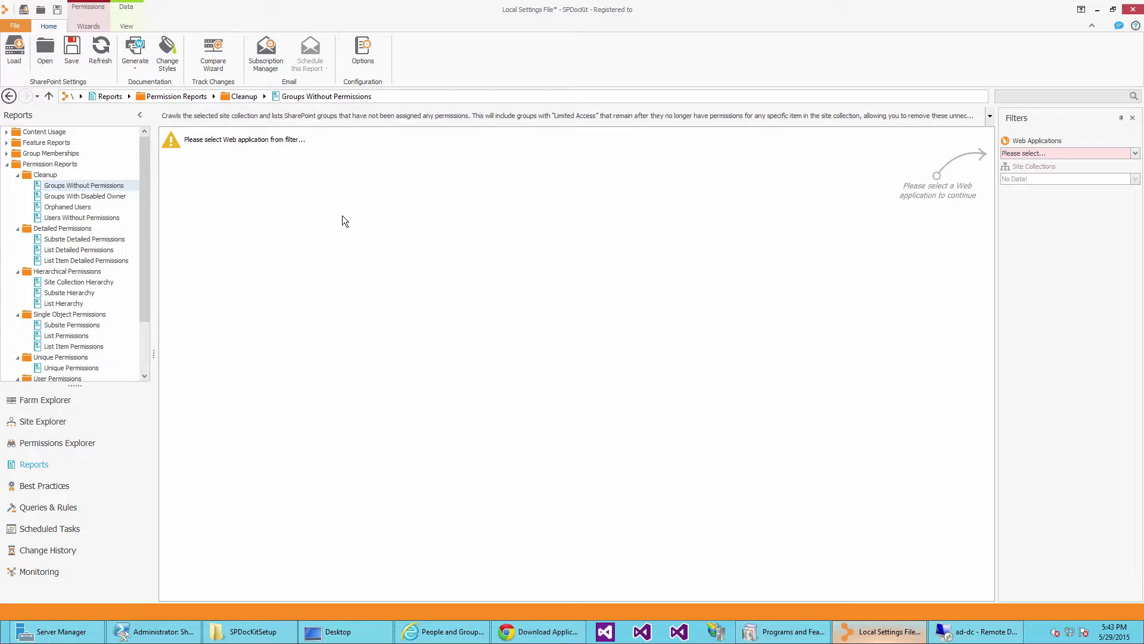
pyautogui.click(1135, 153)
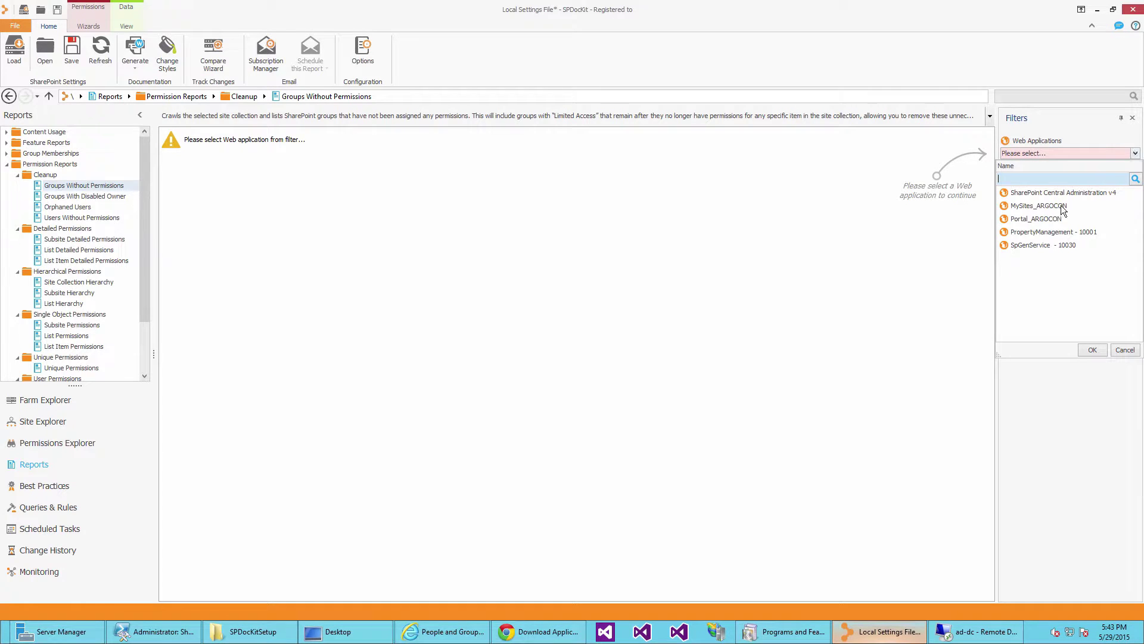
pyautogui.click(1044, 244)
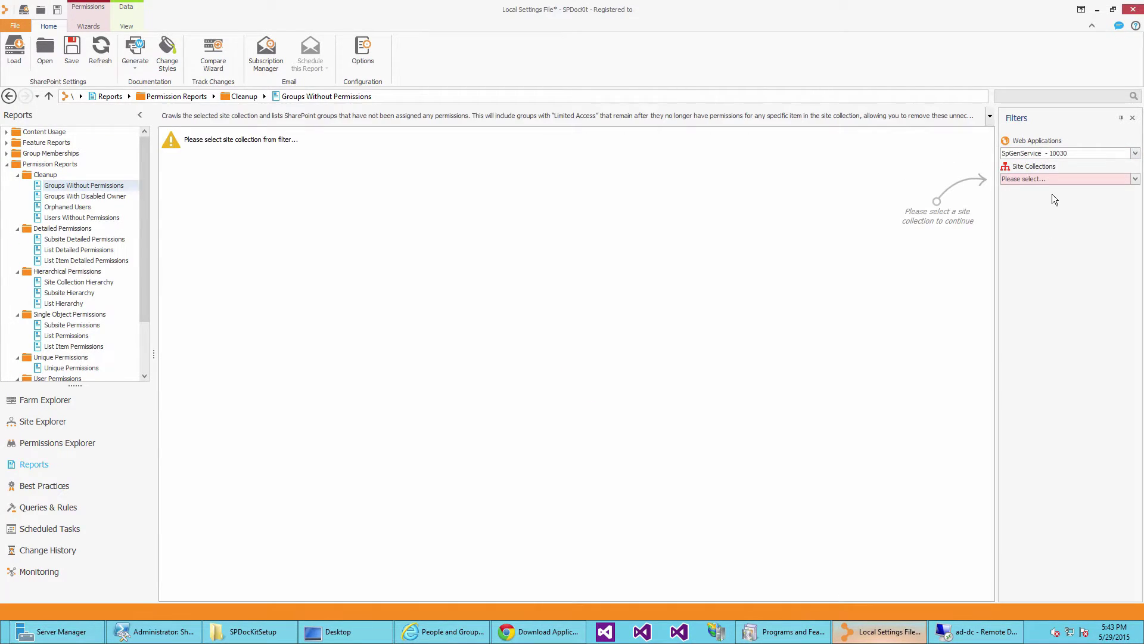
pyautogui.click(1126, 180)
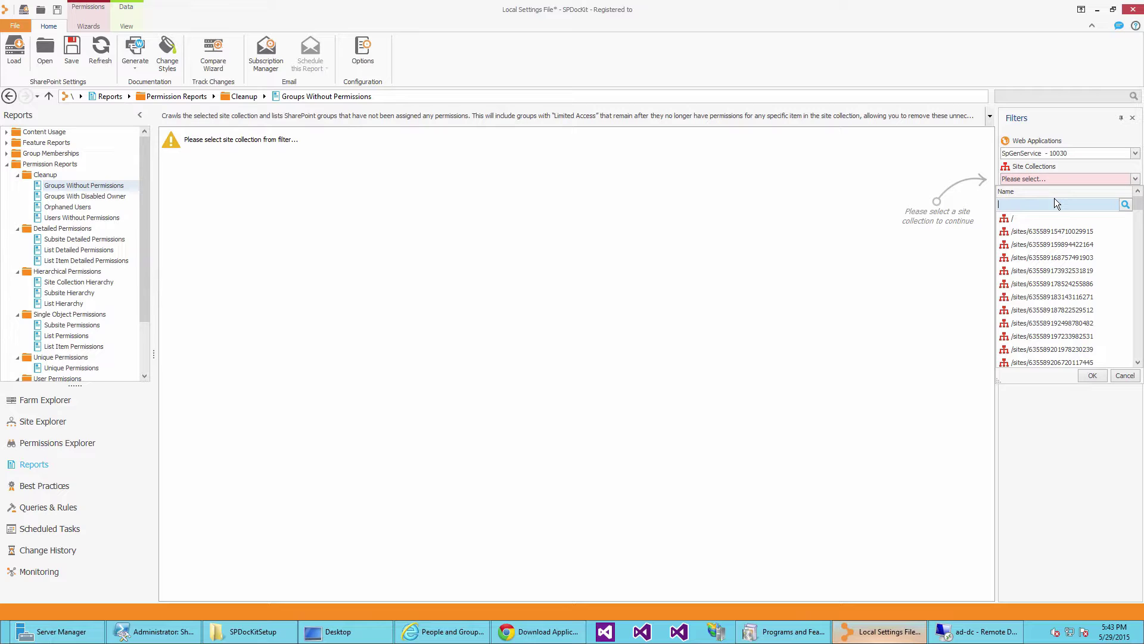
pyautogui.write('326')
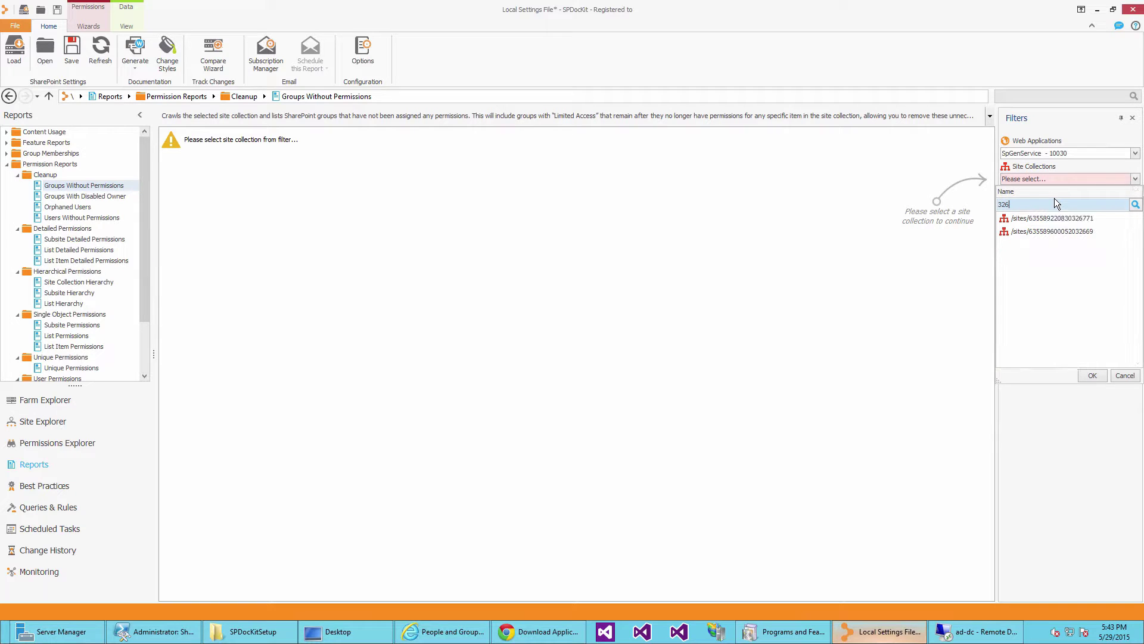
pyautogui.doubleClick(1051, 218)
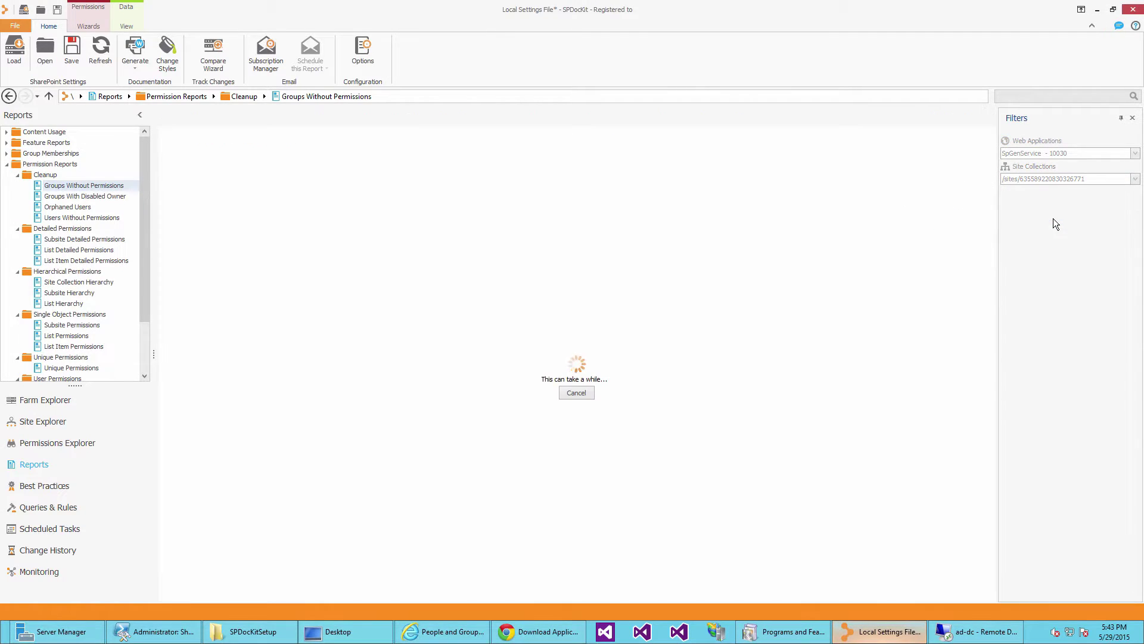
pyautogui.click(557, 147)
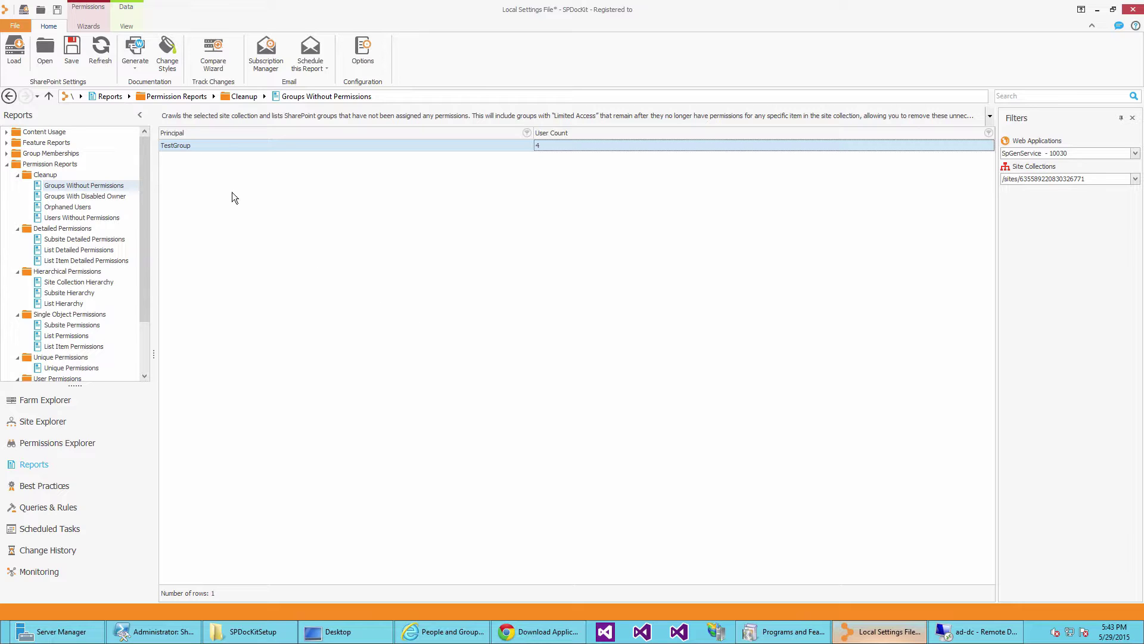
pyautogui.click(92, 28)
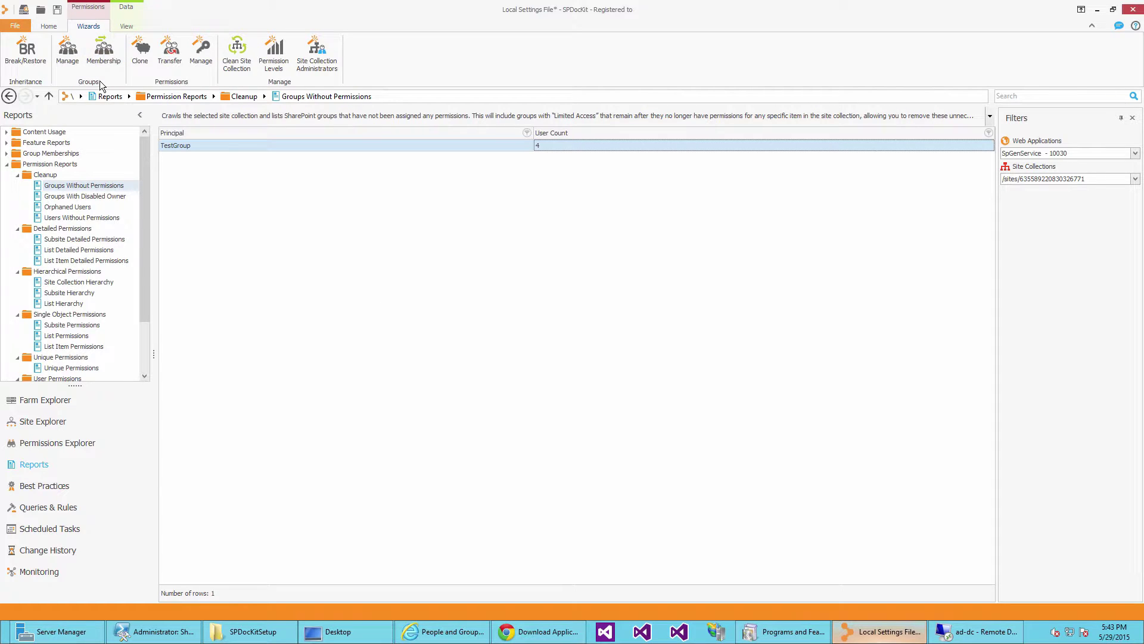
pyautogui.click(68, 52)
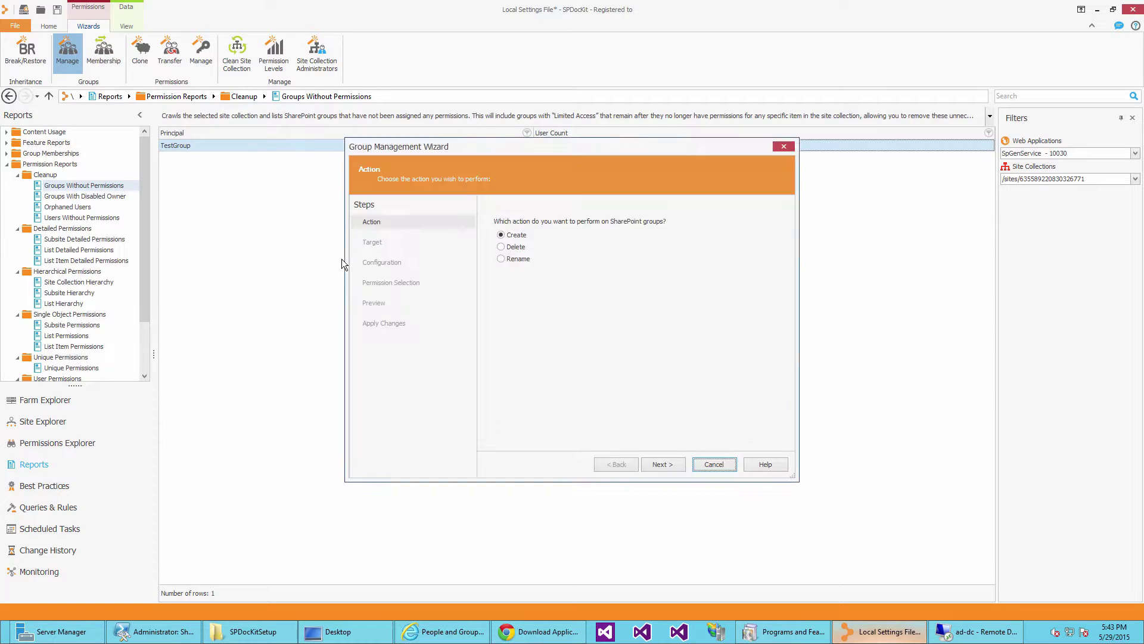
pyautogui.click(514, 247)
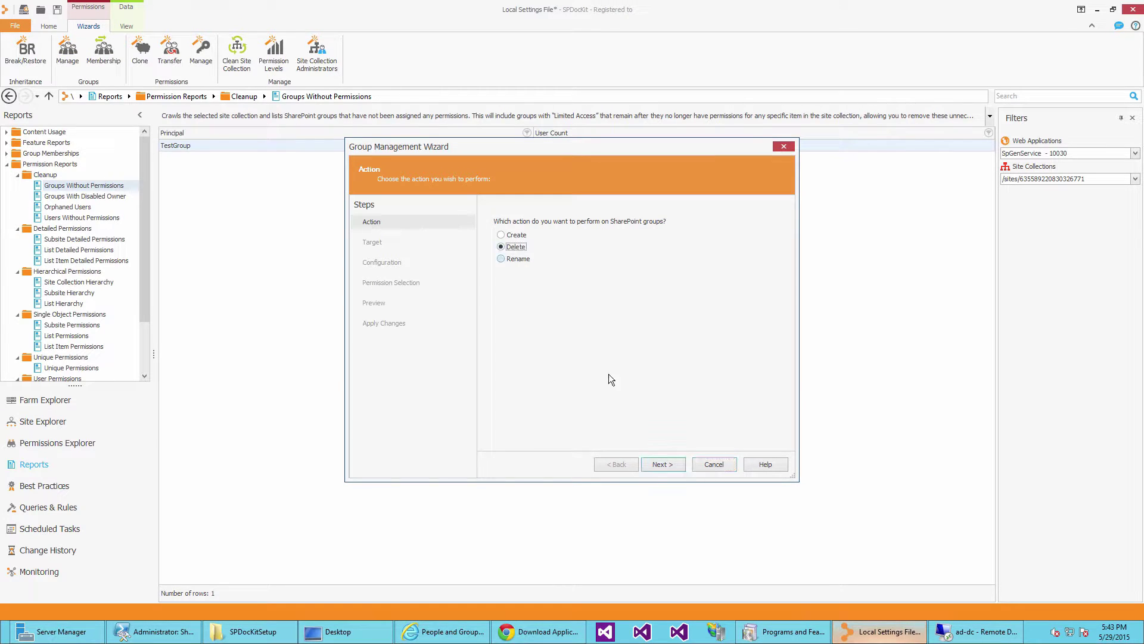
pyautogui.click(663, 464)
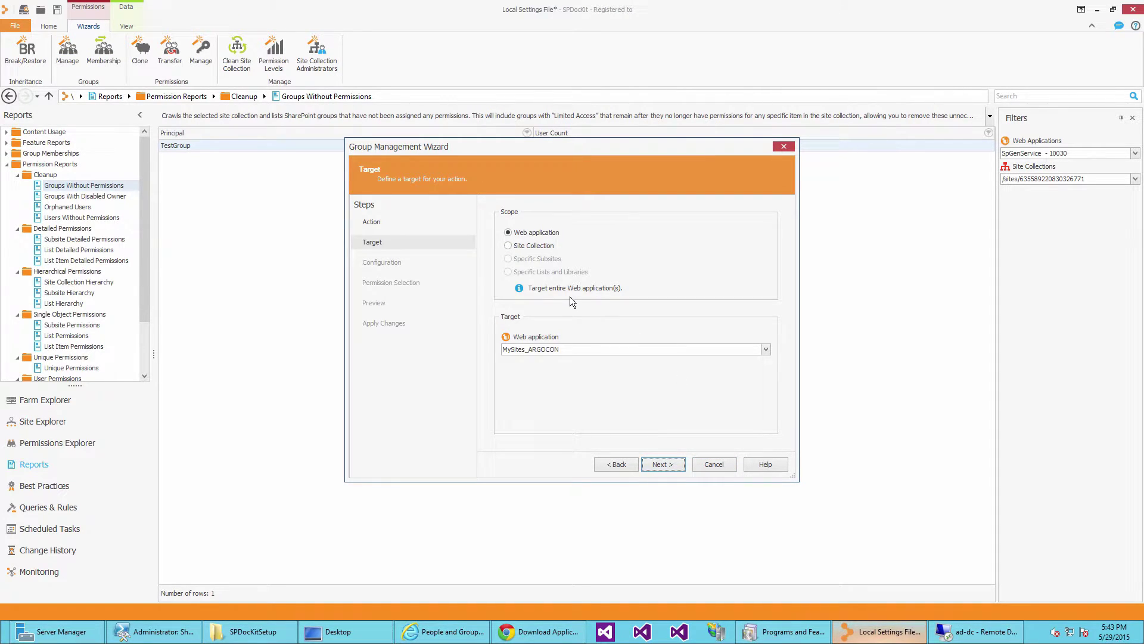
pyautogui.click(570, 349)
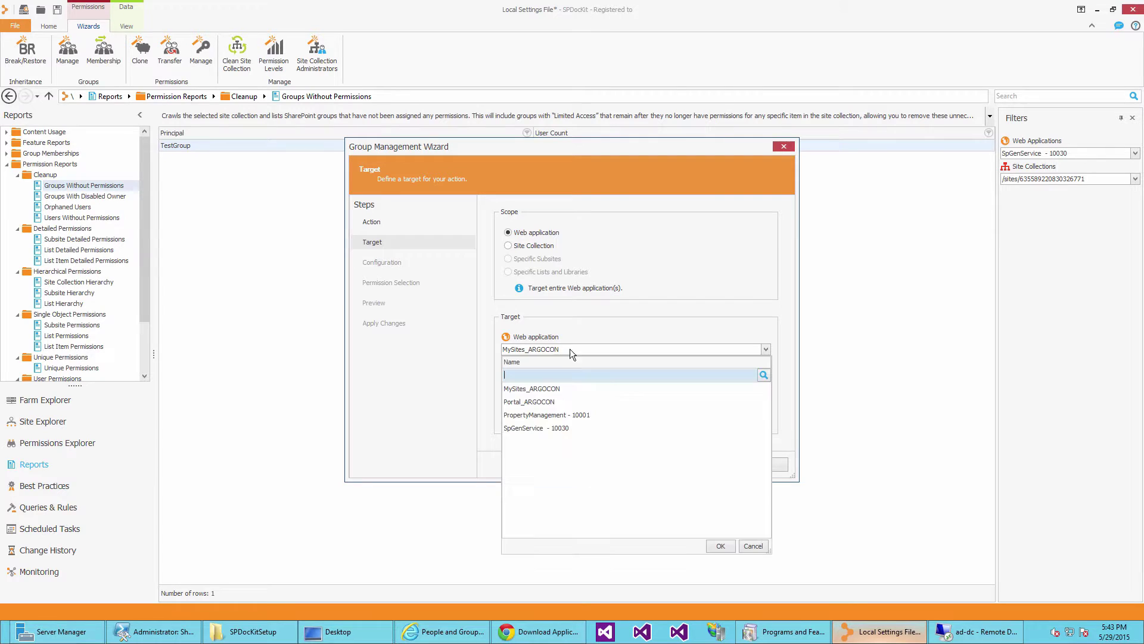
pyautogui.click(560, 427)
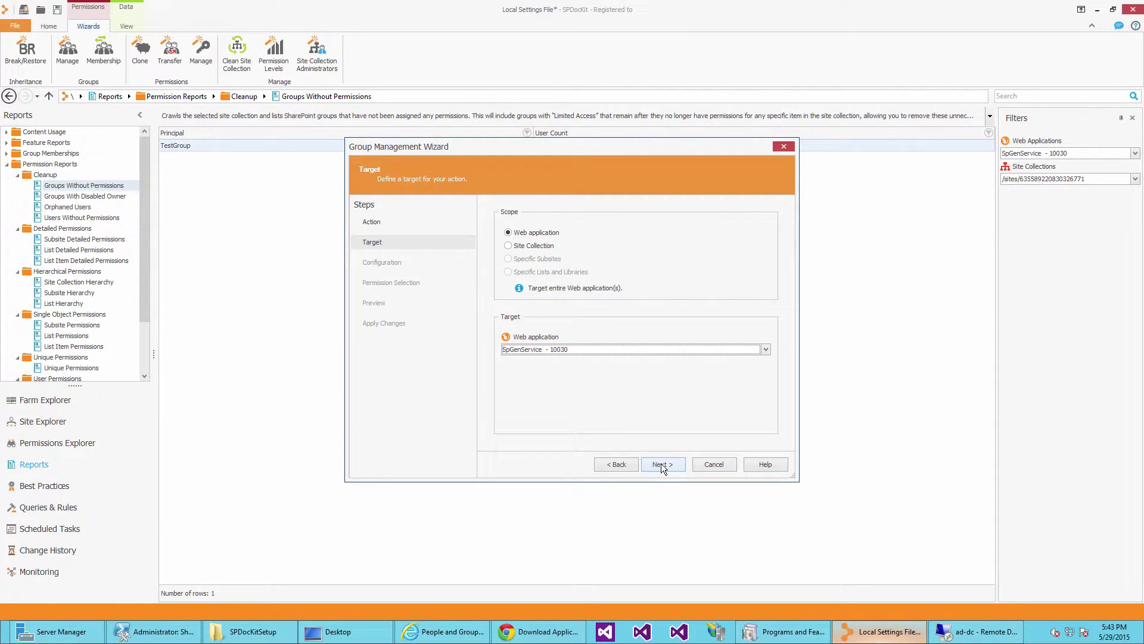
pyautogui.click(536, 247)
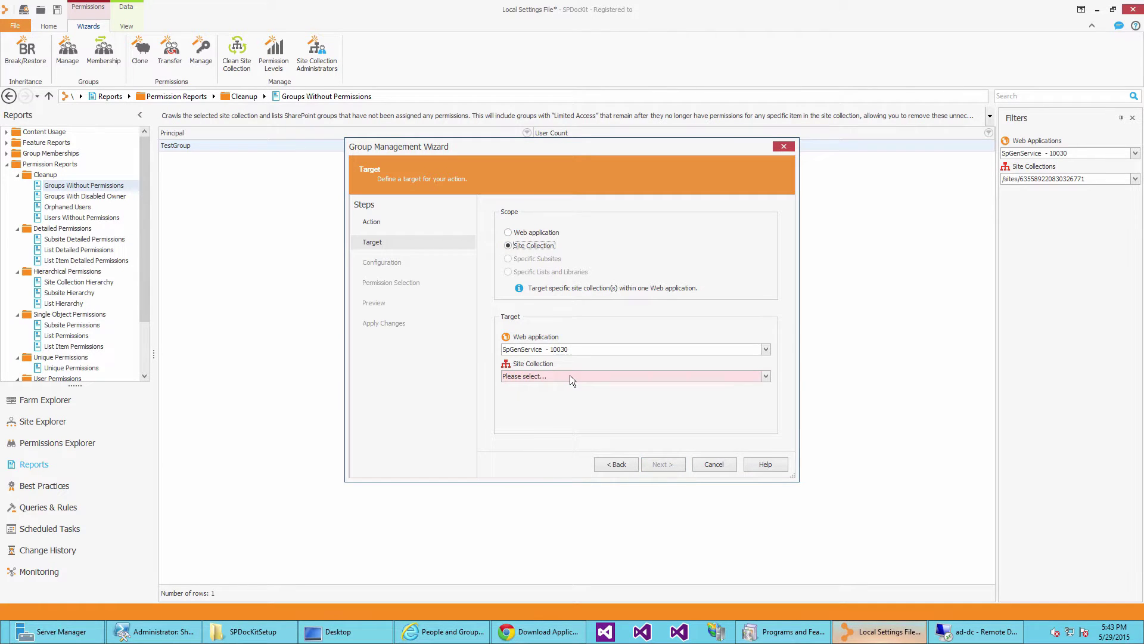
pyautogui.click(570, 376)
pyautogui.write('326')
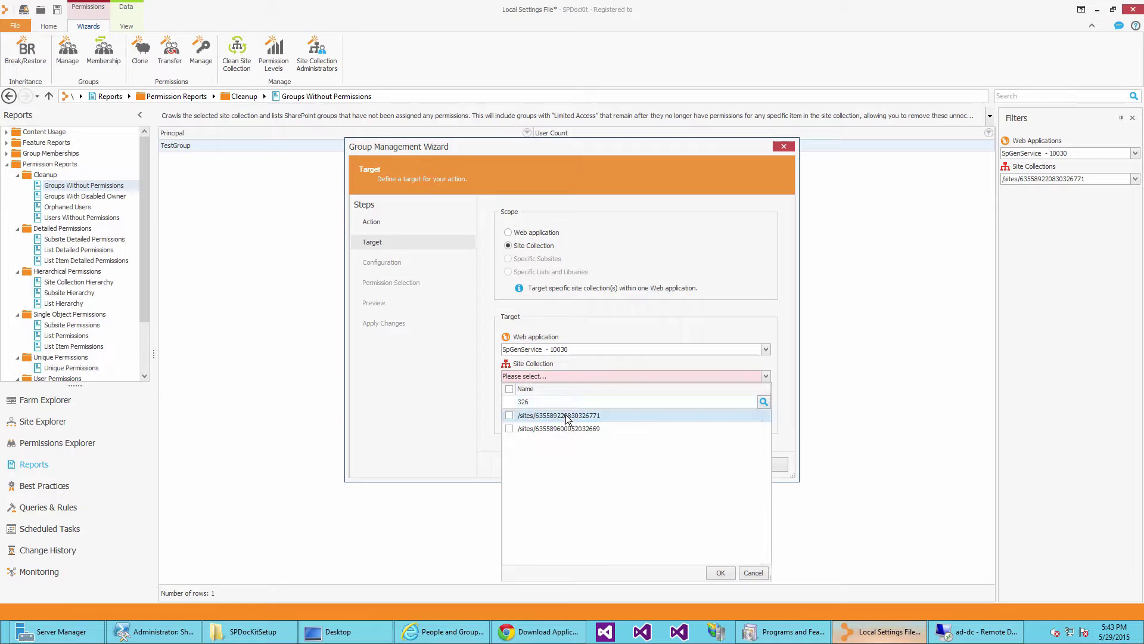
pyautogui.click(566, 416)
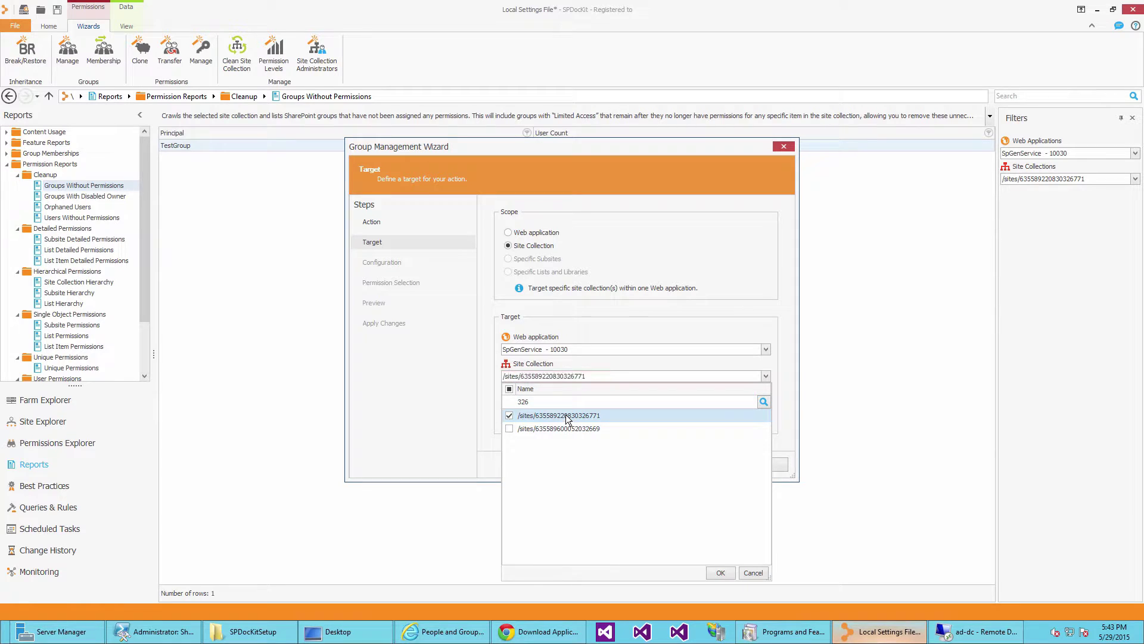
pyautogui.click(720, 572)
# Choose TestGroup for deletion, preview the change and apply it.
pyautogui.click(661, 465)
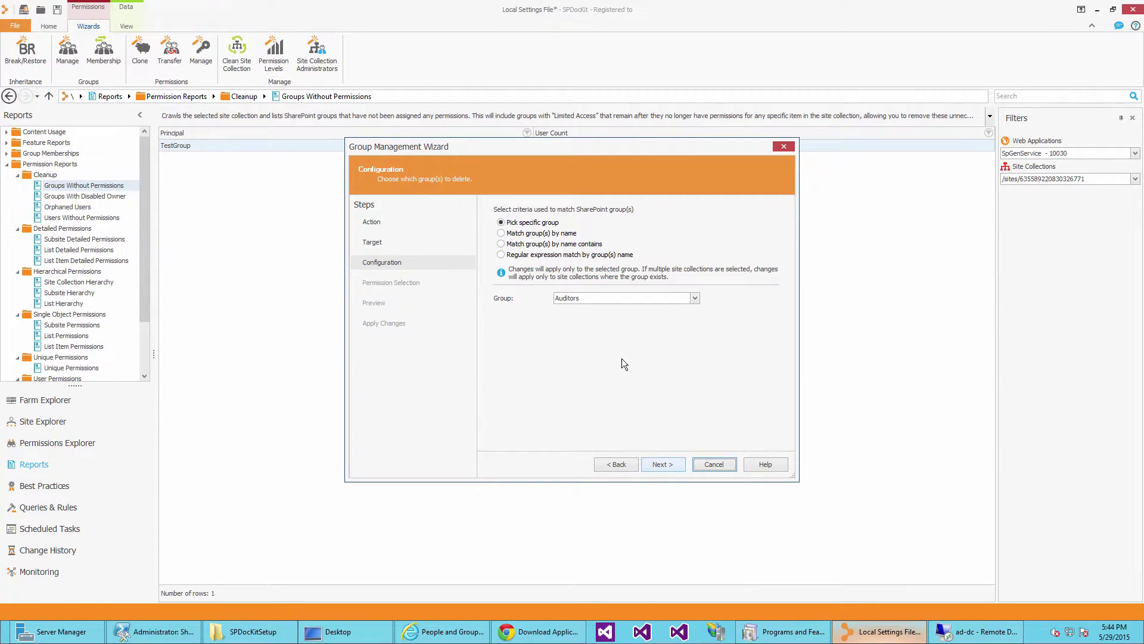
pyautogui.click(614, 297)
pyautogui.click(596, 346)
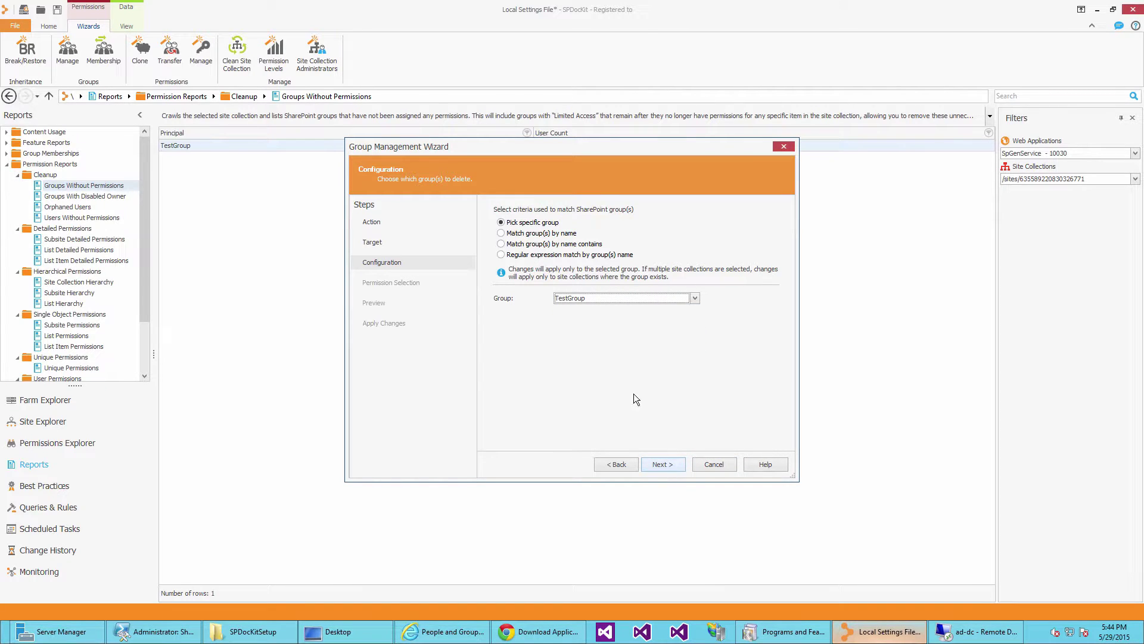
pyautogui.click(585, 255)
pyautogui.click(540, 223)
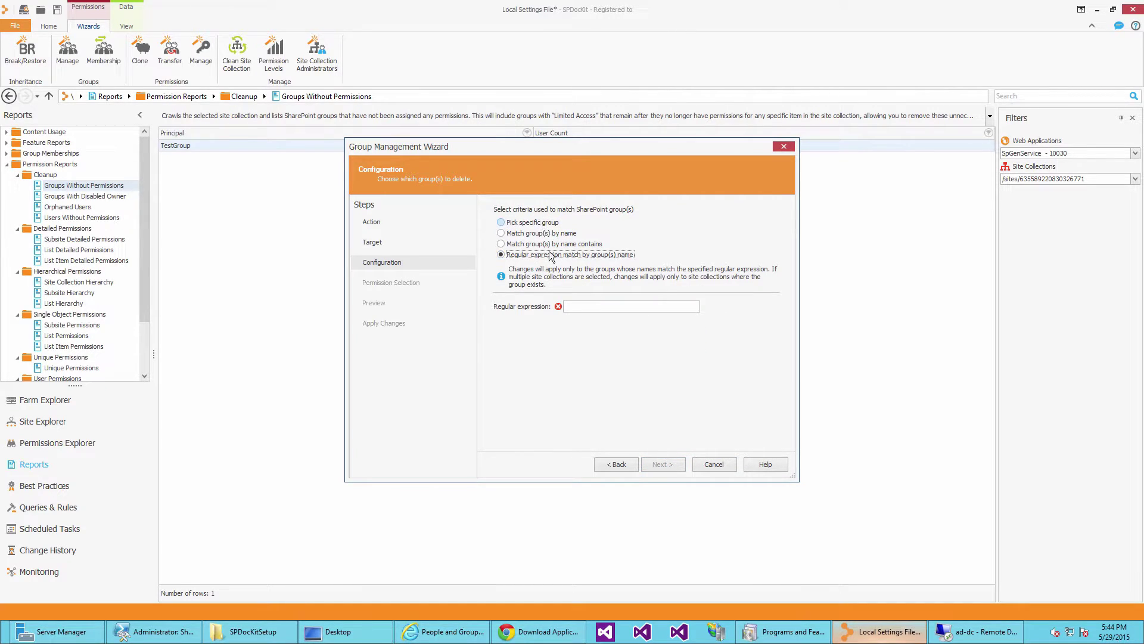
pyautogui.click(661, 466)
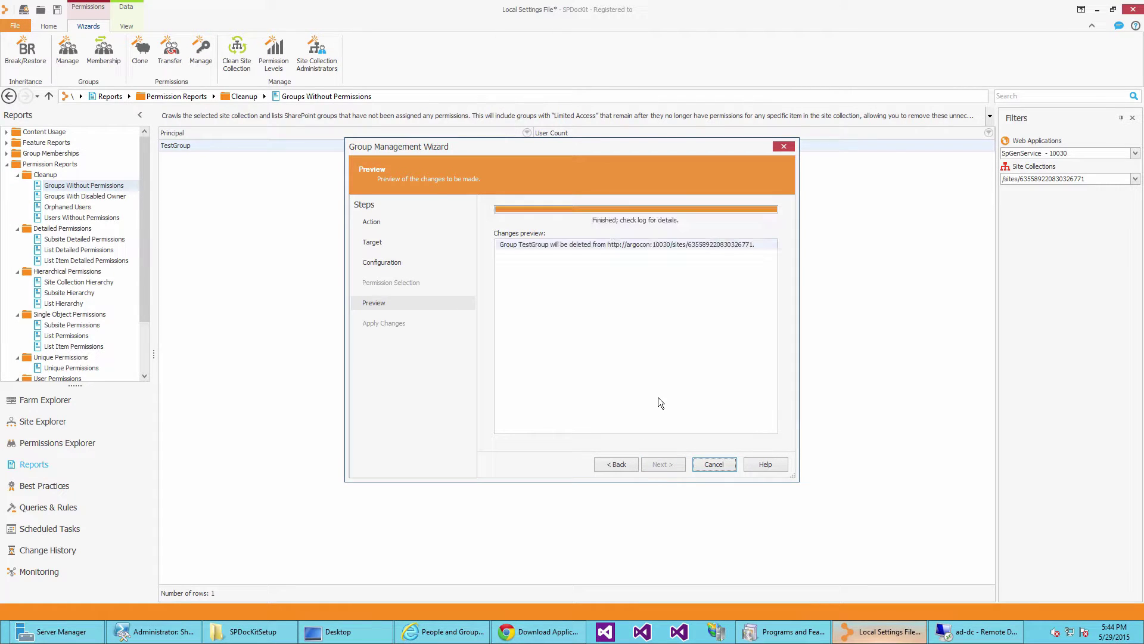
pyautogui.click(543, 246)
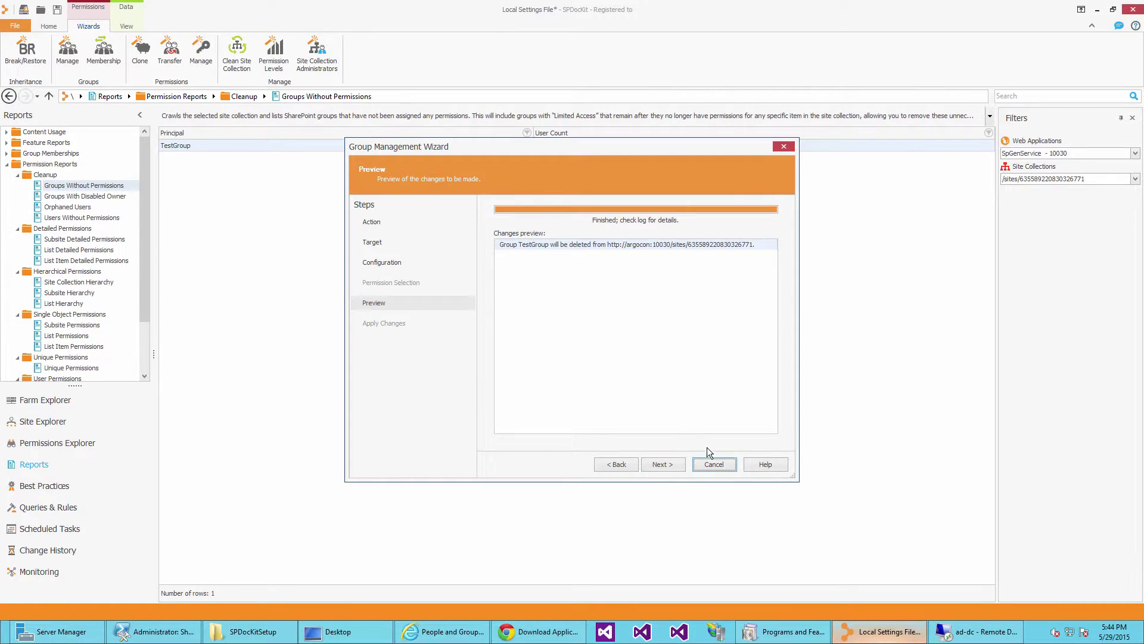
pyautogui.click(673, 465)
pyautogui.click(671, 463)
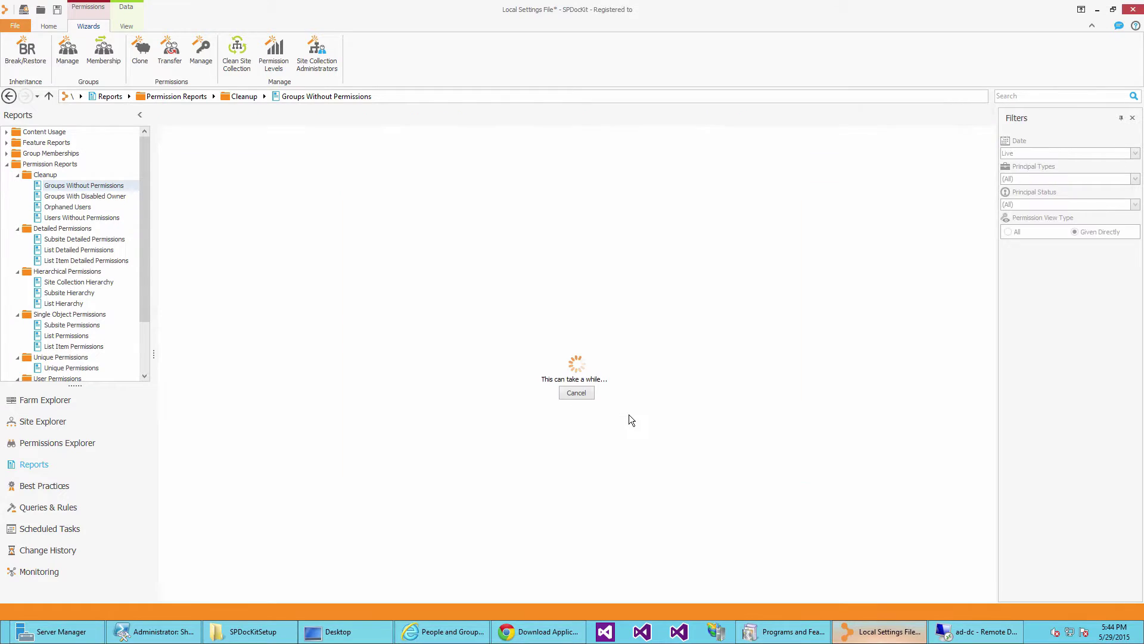
# Open Permissions Explorer and reload the SharePoint groups page to confirm TestGroup is gone.
pyautogui.click(60, 442)
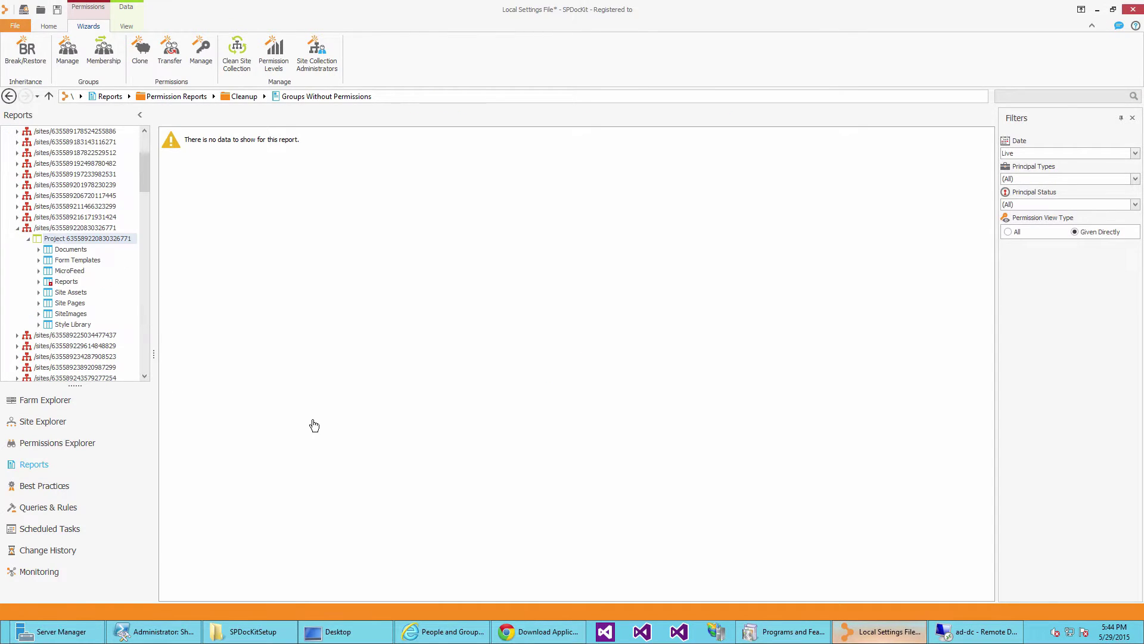
pyautogui.click(258, 157)
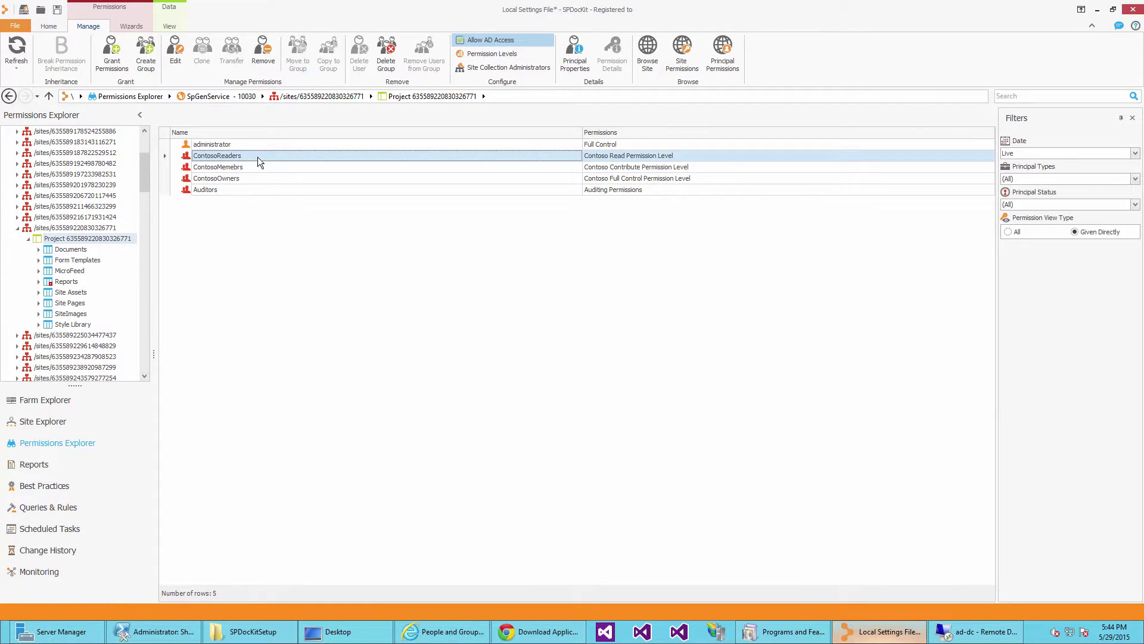
pyautogui.click(406, 634)
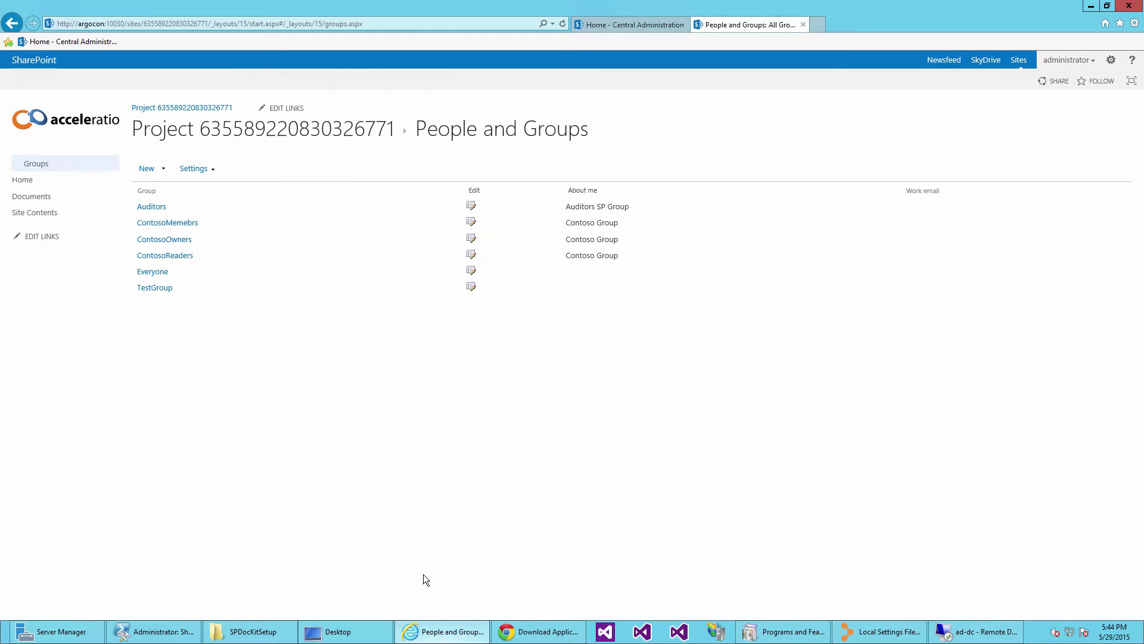
pyautogui.rightClick(395, 508)
pyautogui.click(424, 452)
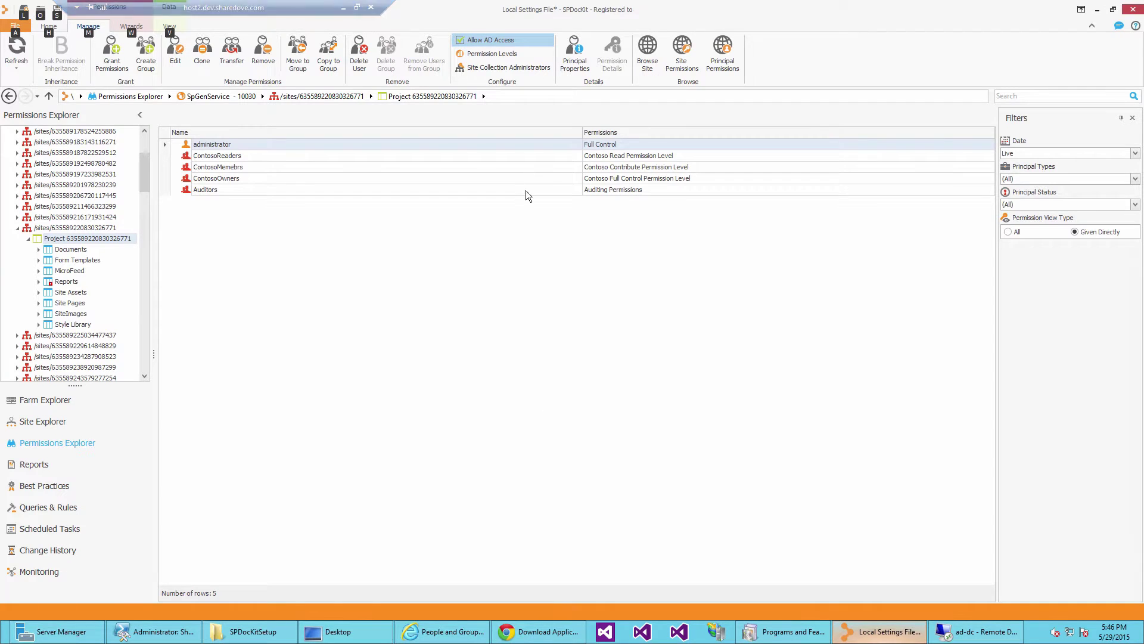
# Expand the Auditors group, select one of its members, and switch to the domain controller session.
pyautogui.click(527, 191)
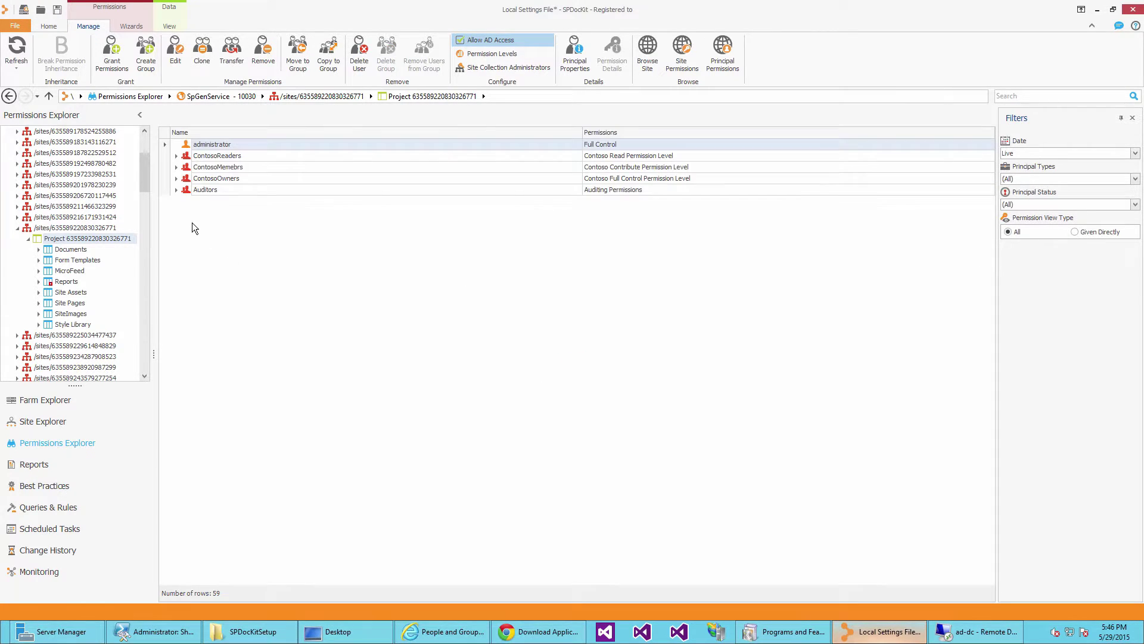
pyautogui.click(177, 190)
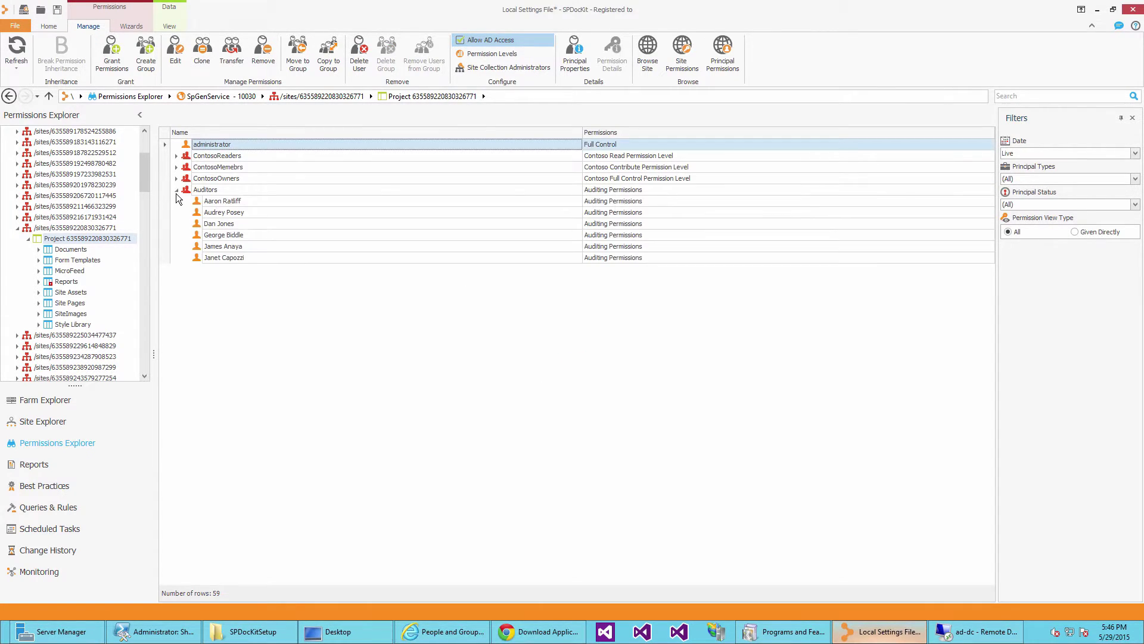
pyautogui.click(218, 246)
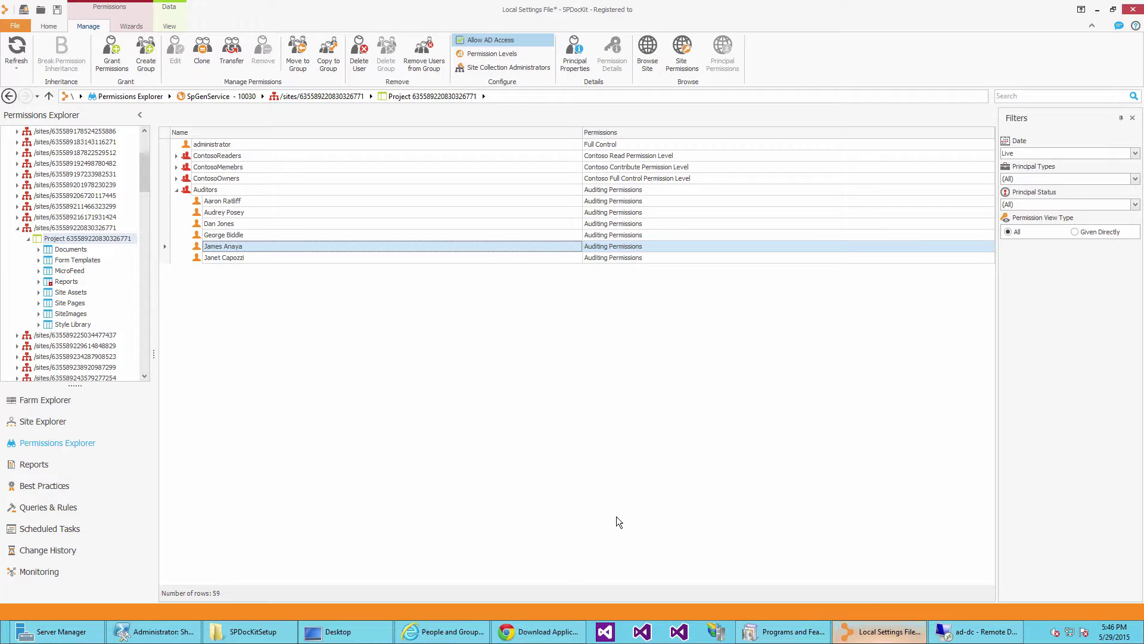
pyautogui.click(960, 633)
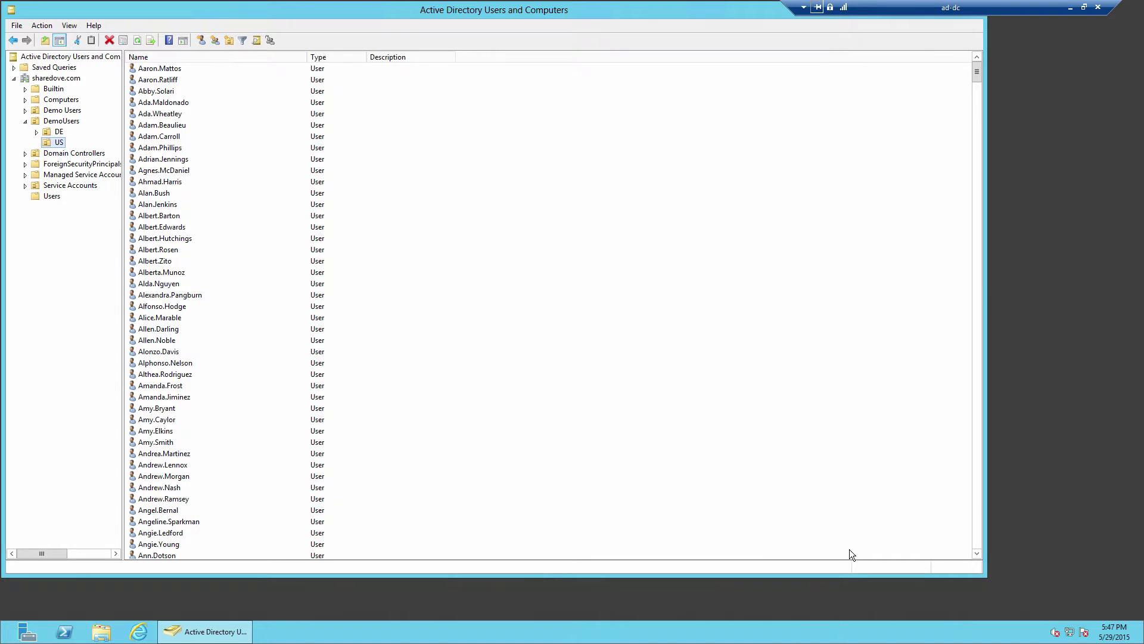
# Disable the chosen Auditors member's account in Active Directory Users and Computers, then minimize the remote session.
pyautogui.click(144, 263)
pyautogui.write('jame')
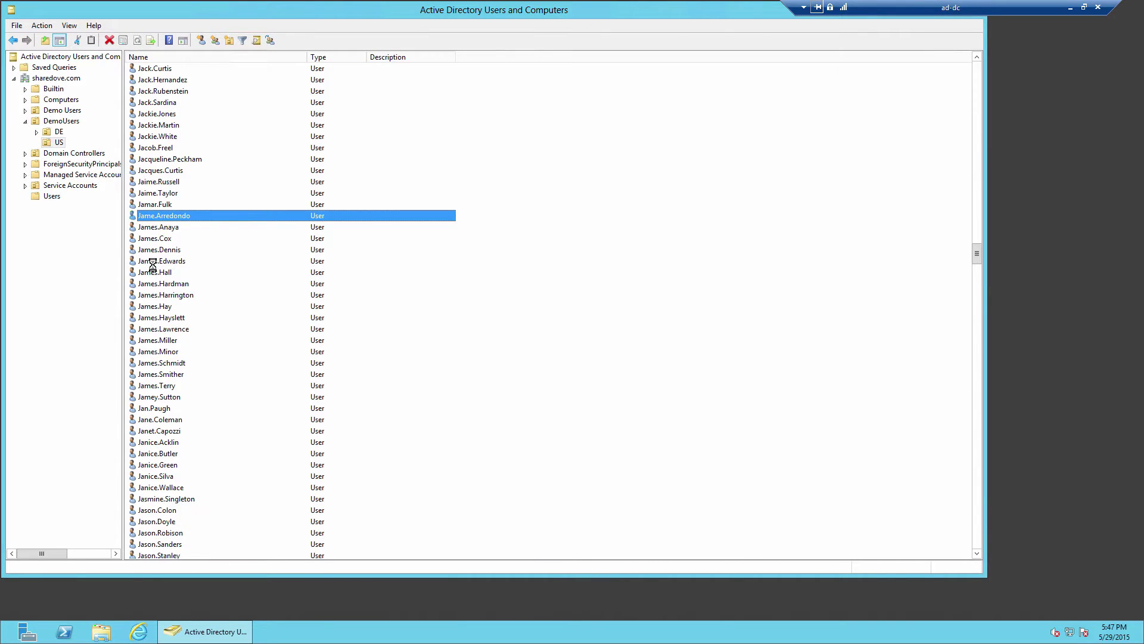
pyautogui.click(165, 229)
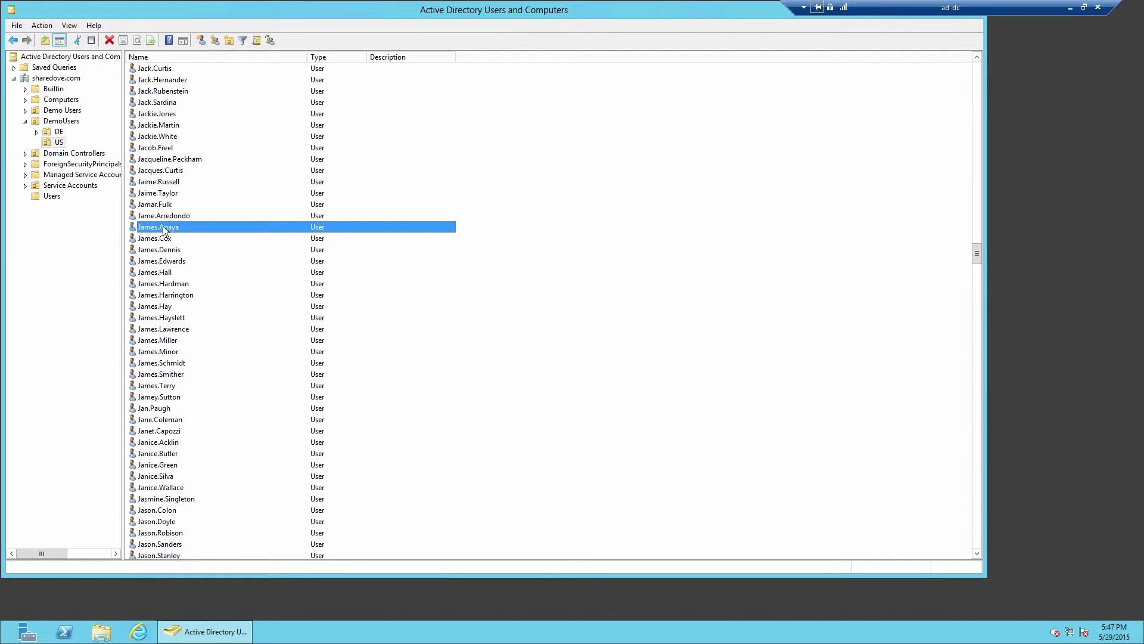
pyautogui.rightClick(164, 228)
pyautogui.click(185, 261)
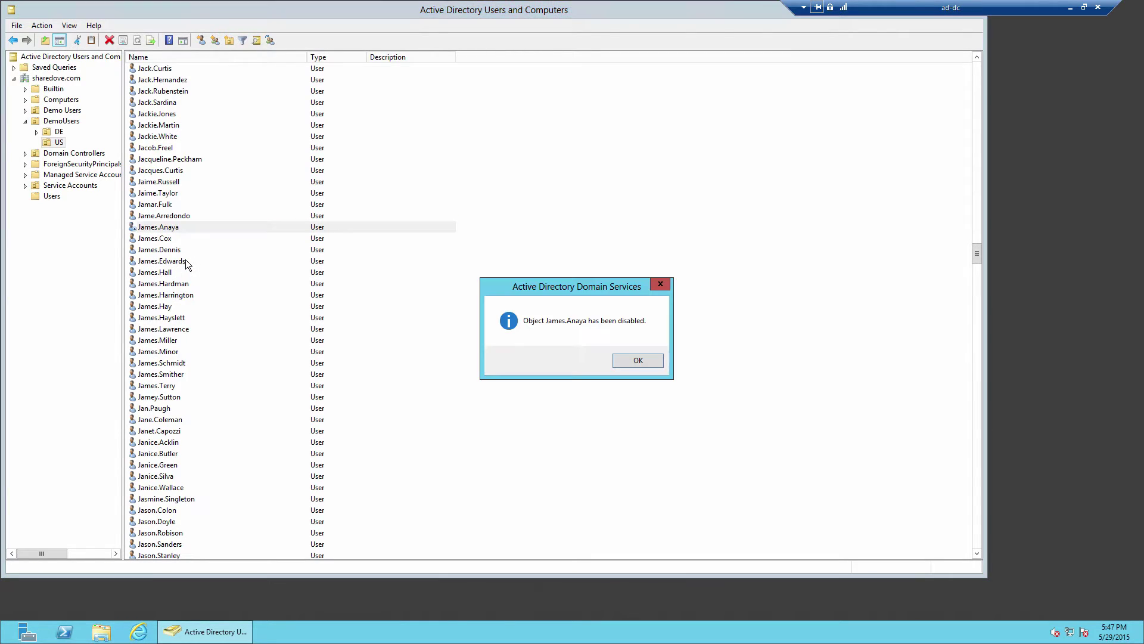
pyautogui.click(638, 364)
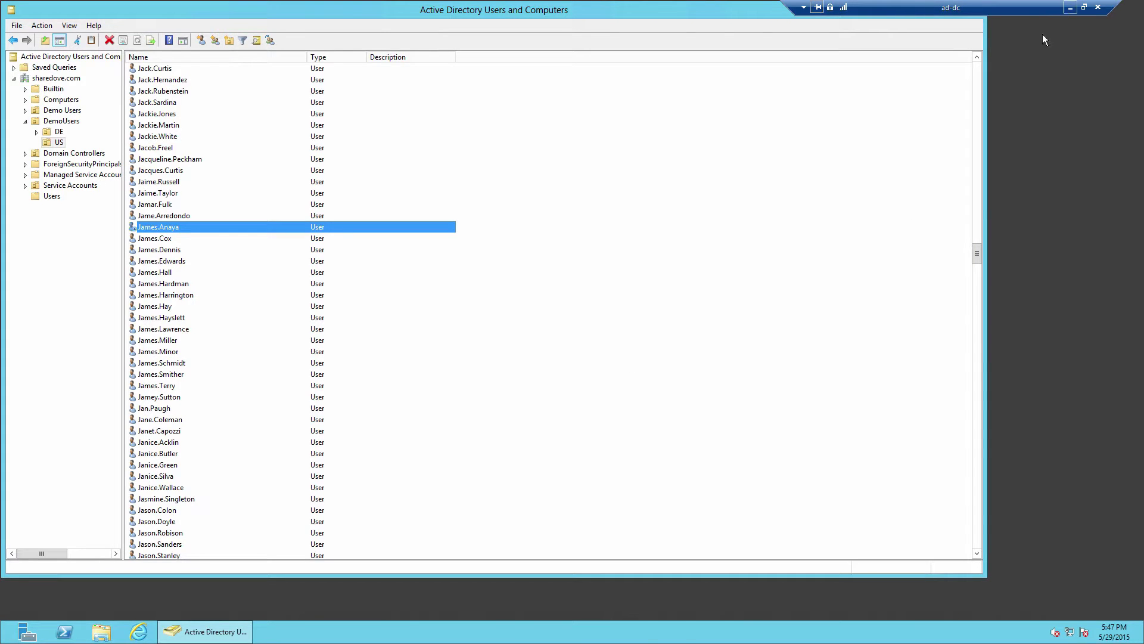
pyautogui.click(1070, 8)
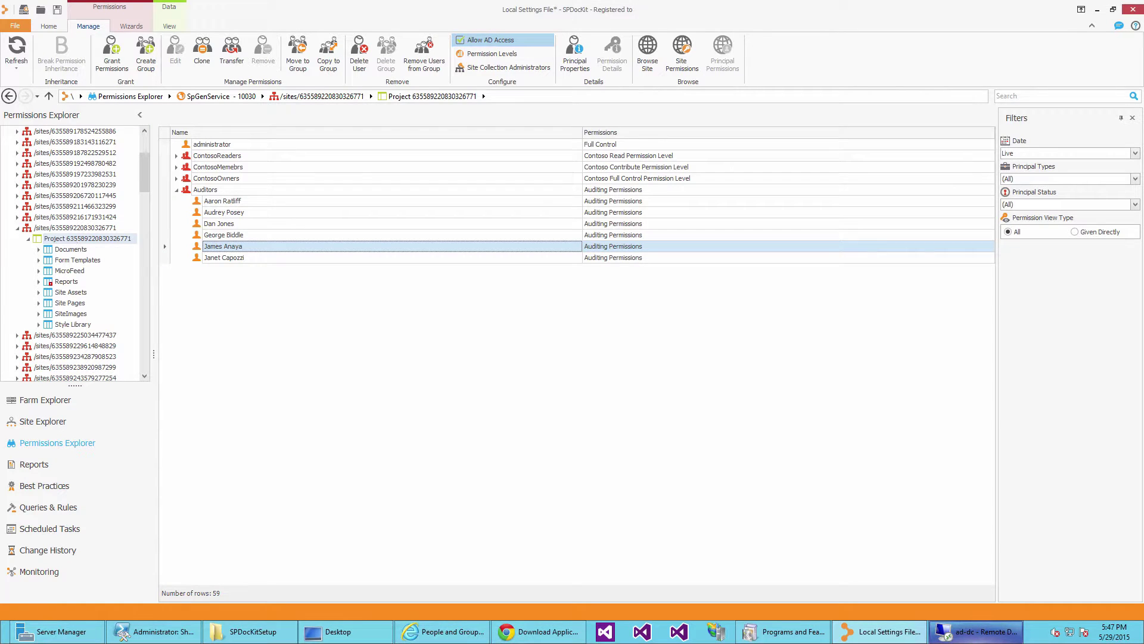
# Refresh the project site's permissions, select the disabled user under Auditors, and go to Reports.
pyautogui.click(74, 240)
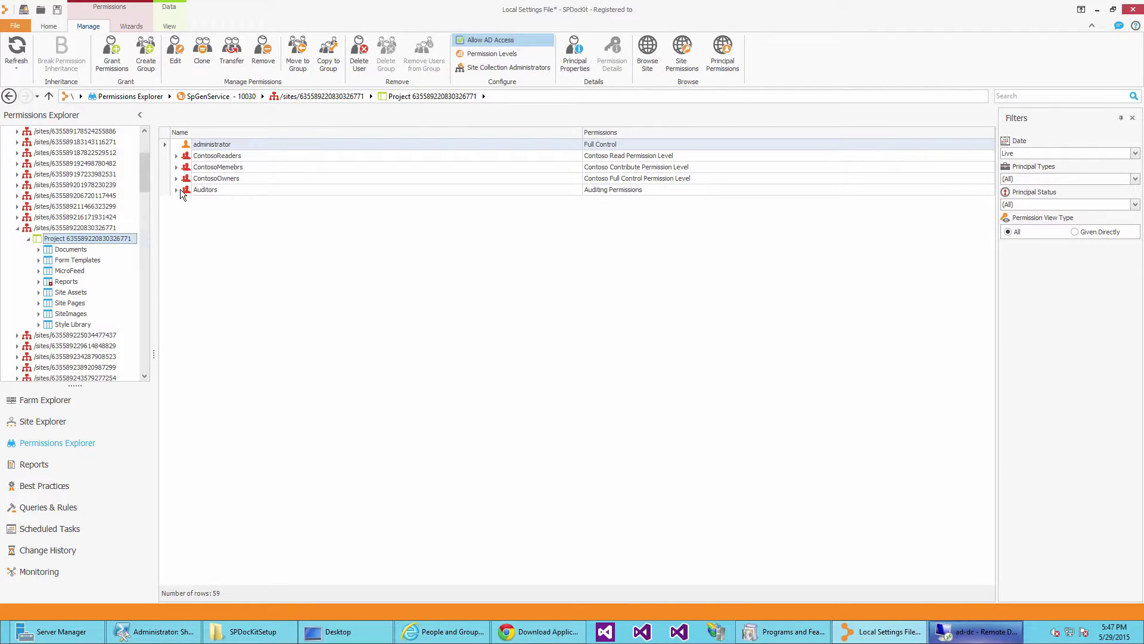
pyautogui.click(176, 190)
pyautogui.click(221, 248)
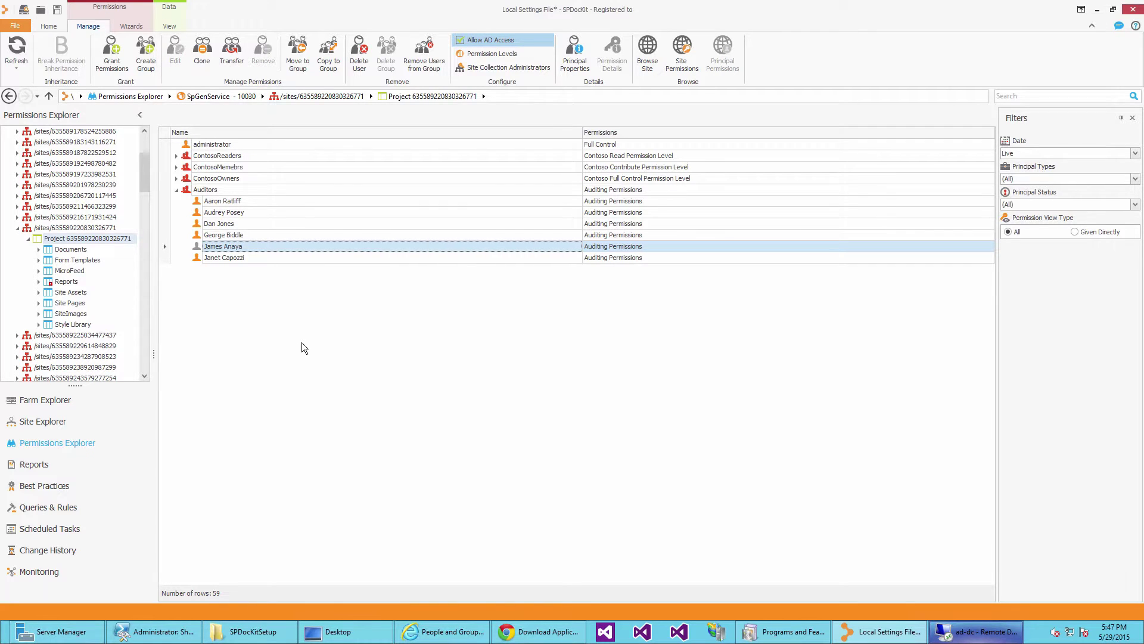
pyautogui.click(37, 465)
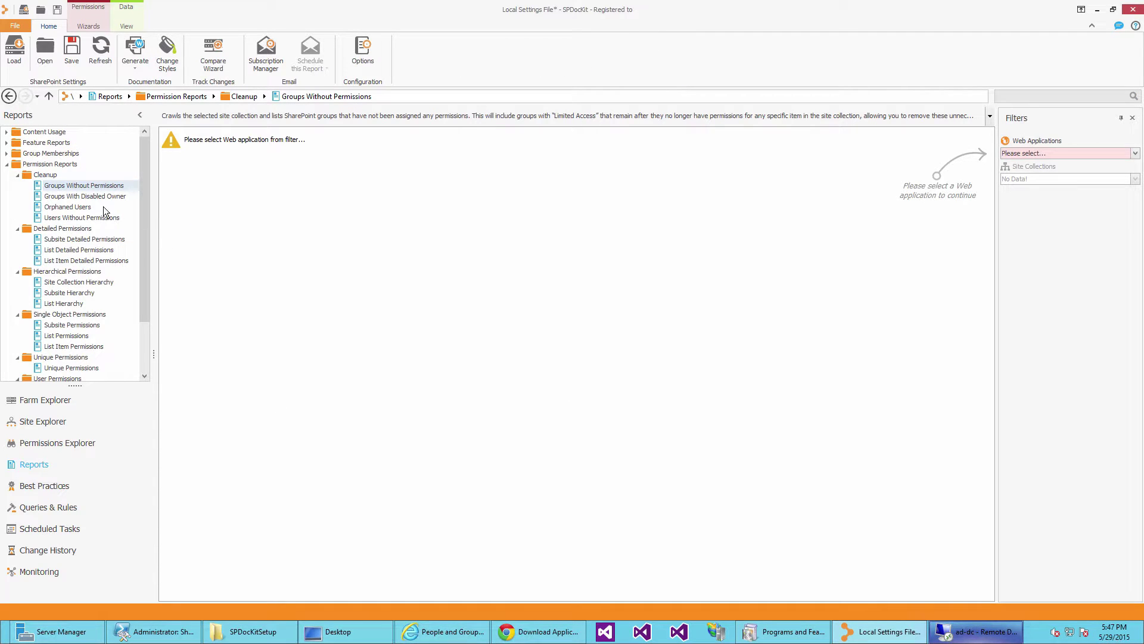
pyautogui.click(78, 207)
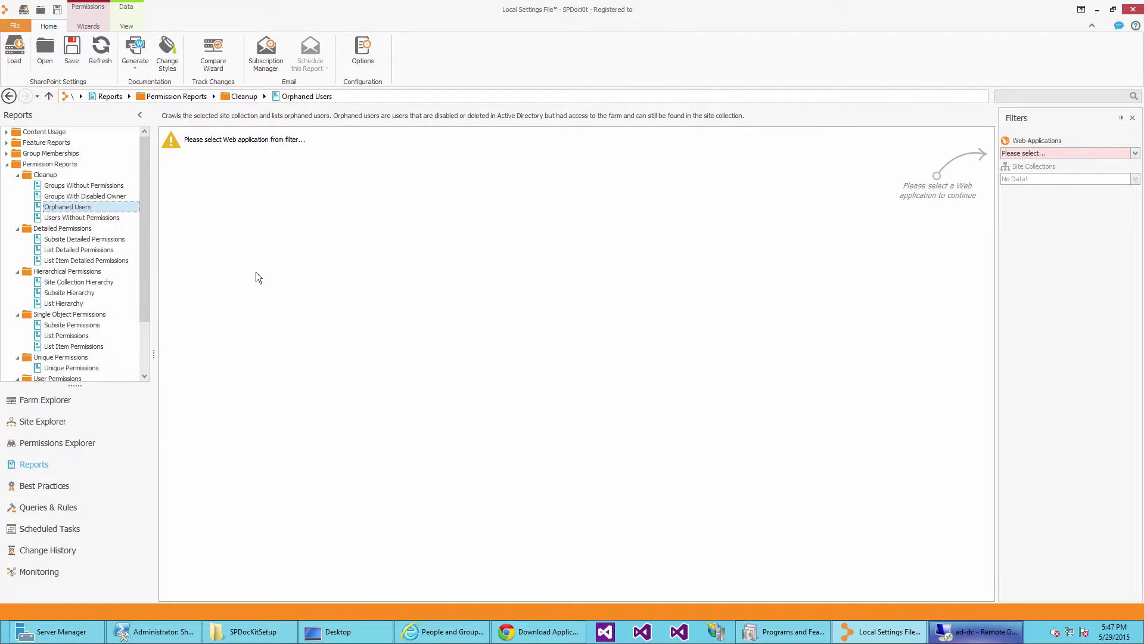
pyautogui.click(1081, 156)
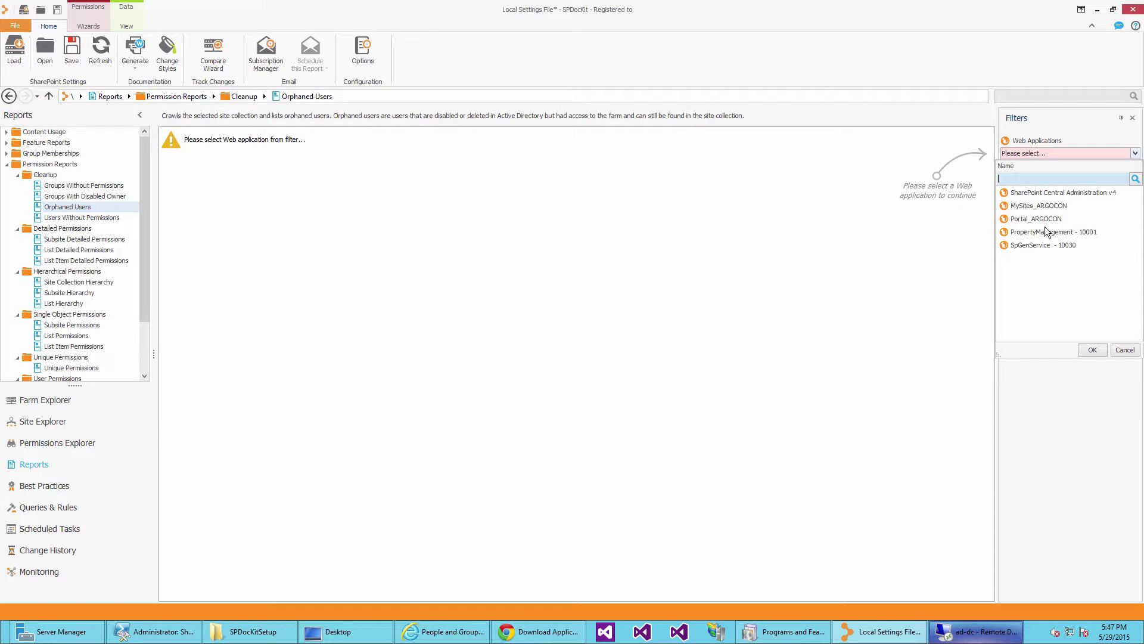
pyautogui.click(1039, 245)
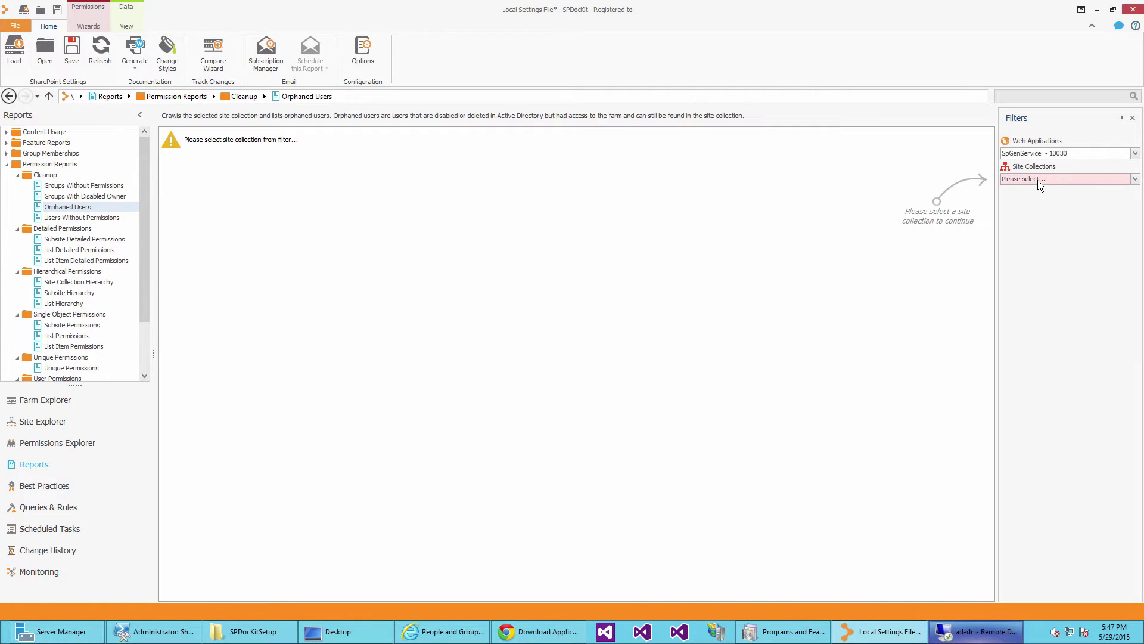
pyautogui.click(1038, 179)
pyautogui.write('326')
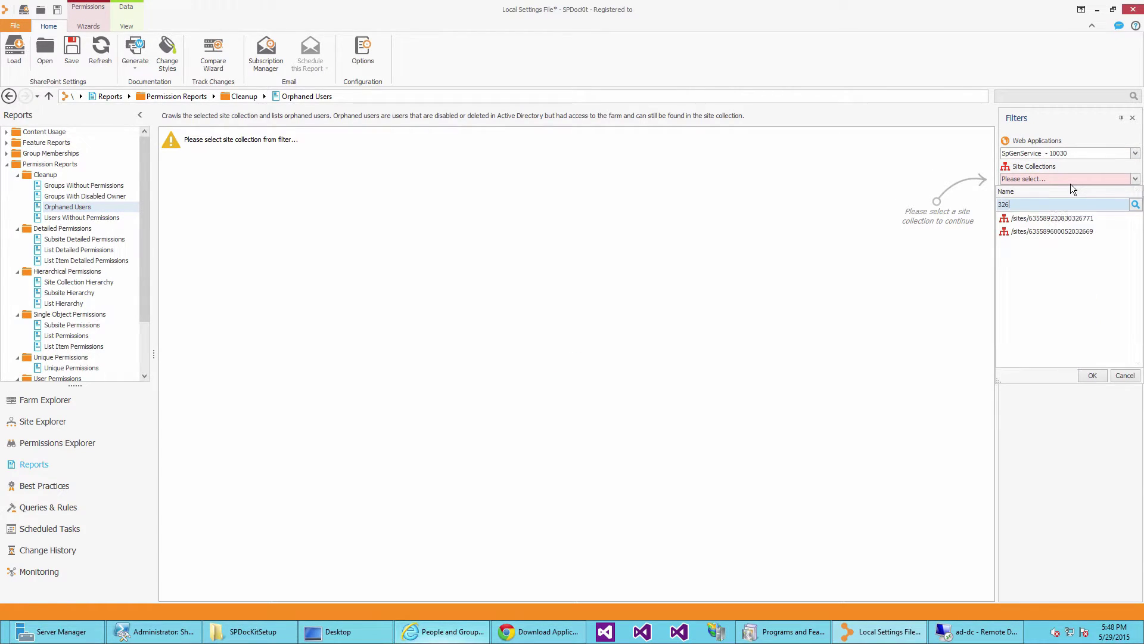
pyautogui.click(1052, 218)
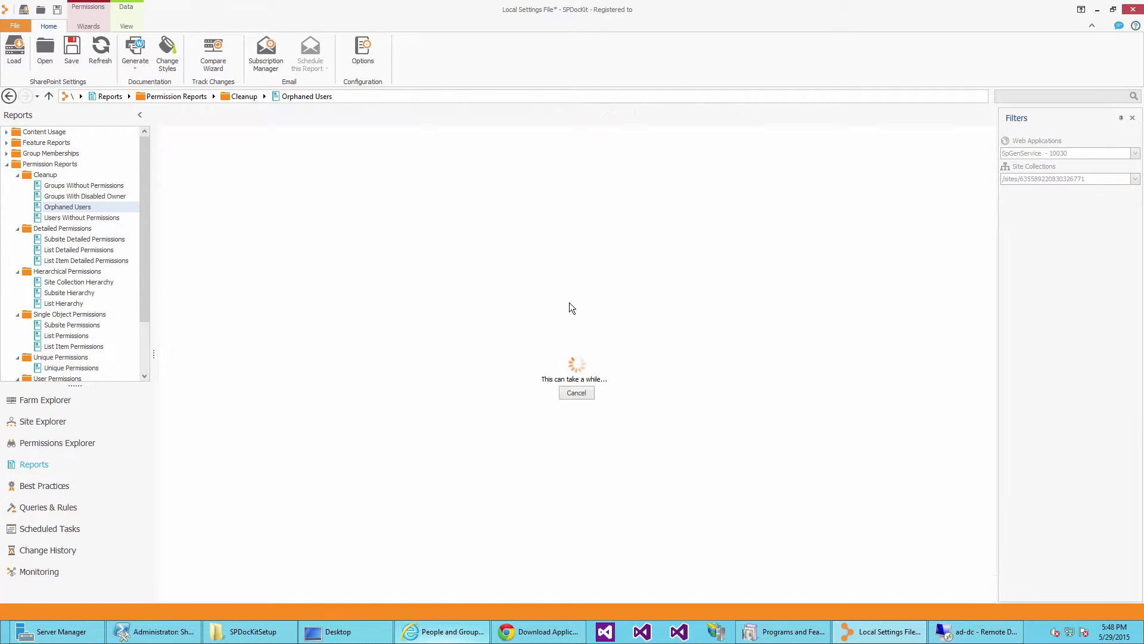
# Show all permissions in the explorer, with Auditors, ContosoOwners, ContosoMemebrs and ContosoReaders expanded.
pyautogui.click(53, 443)
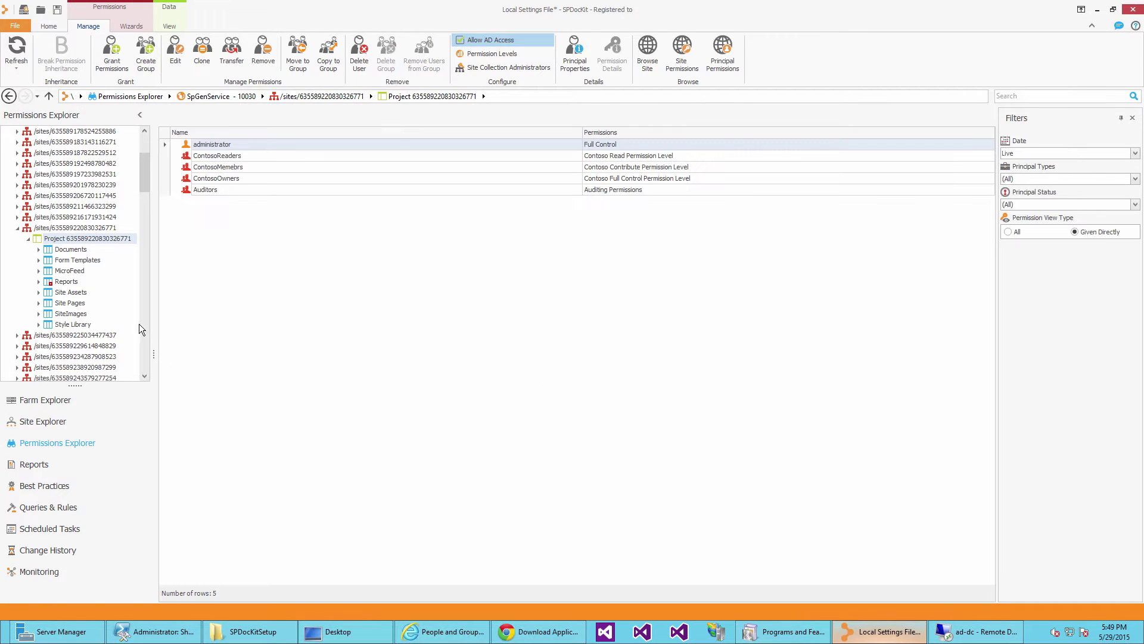
pyautogui.click(200, 190)
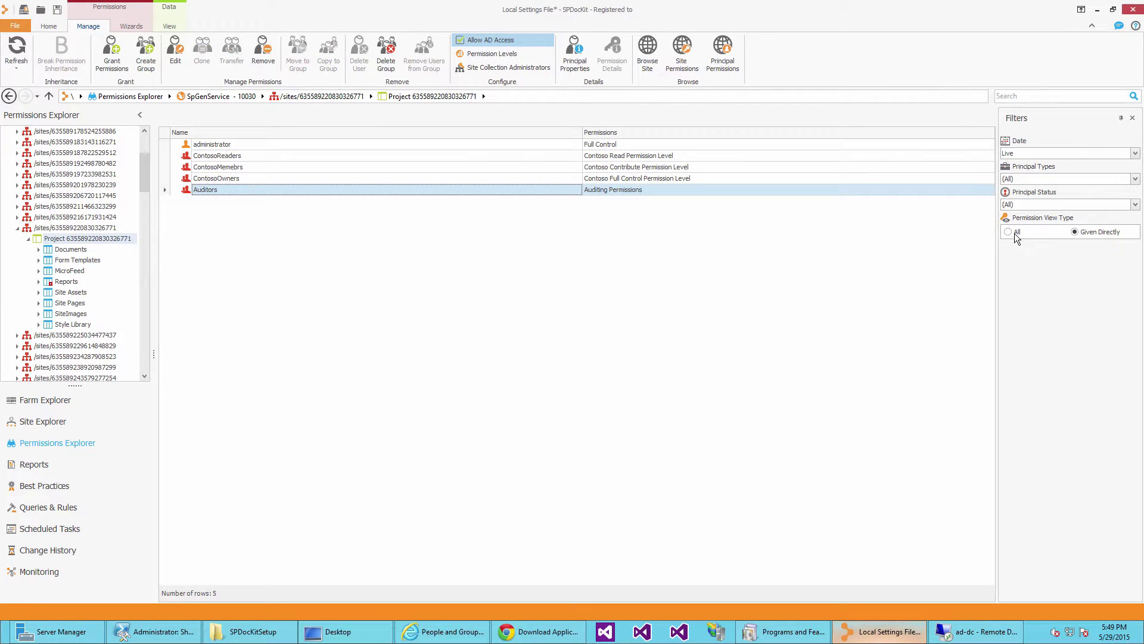
pyautogui.click(1016, 234)
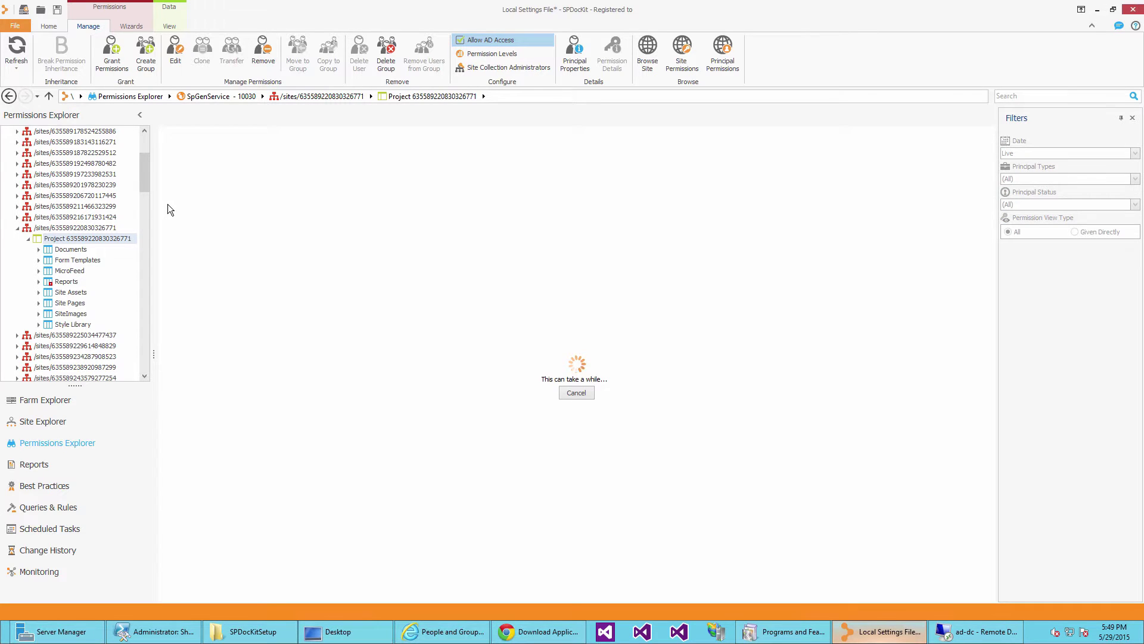
pyautogui.click(175, 190)
pyautogui.click(175, 177)
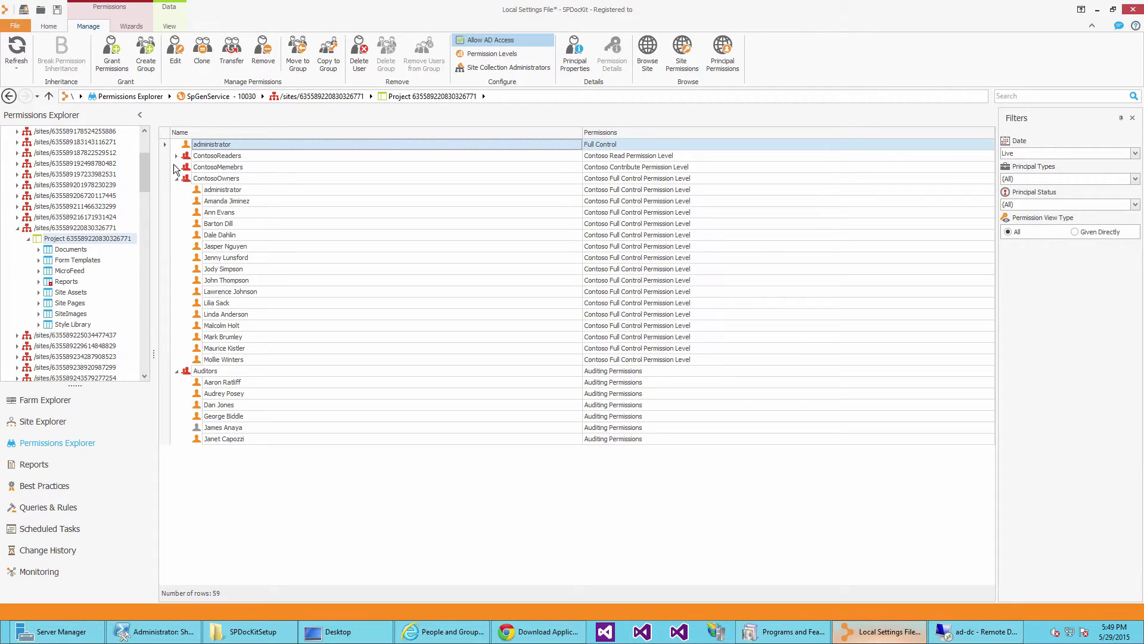
pyautogui.click(175, 167)
pyautogui.click(176, 156)
pyautogui.click(281, 259)
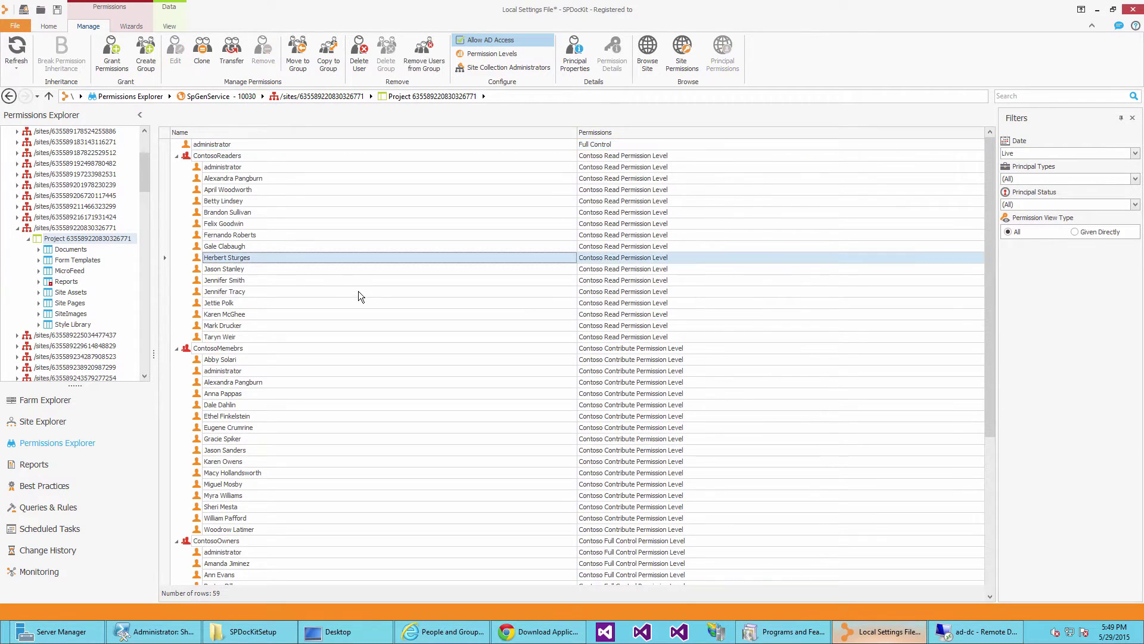
pyautogui.scroll(-7, 359, 296)
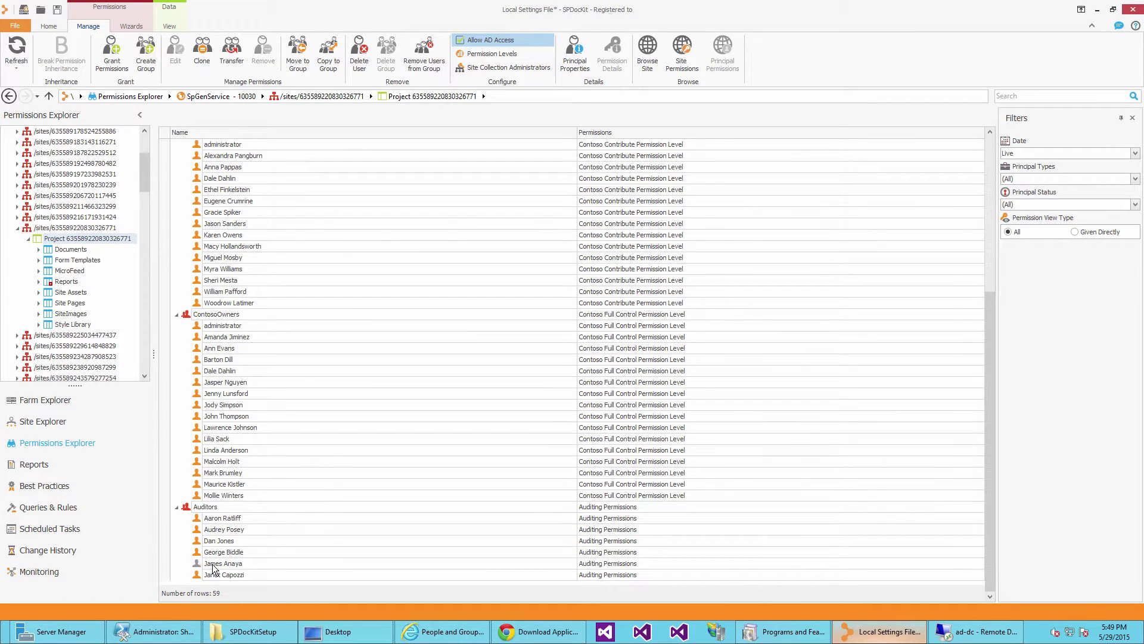
# Delete the disabled Auditors member from the site collection instead of only removing them from the group.
pyautogui.rightClick(212, 563)
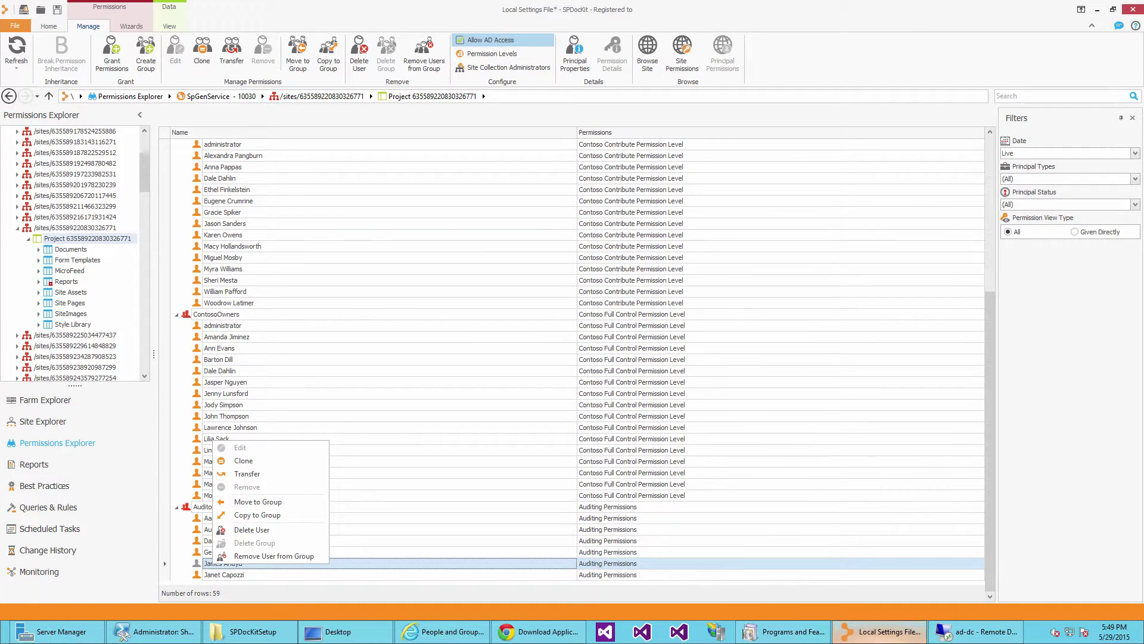
pyautogui.click(269, 555)
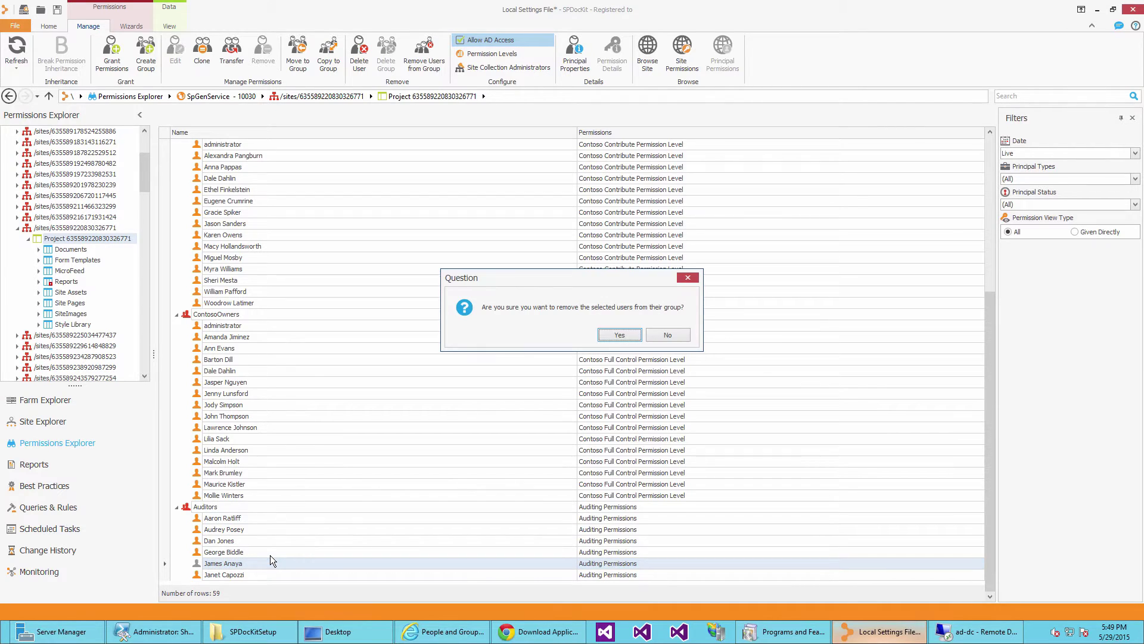
pyautogui.click(681, 331)
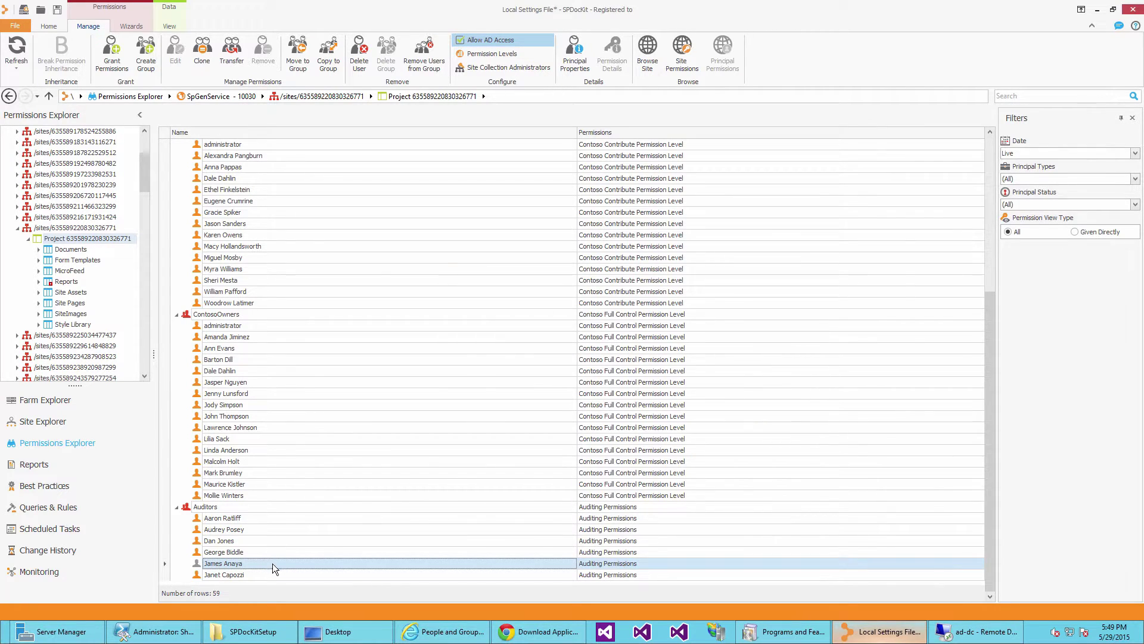
pyautogui.rightClick(273, 563)
pyautogui.click(348, 526)
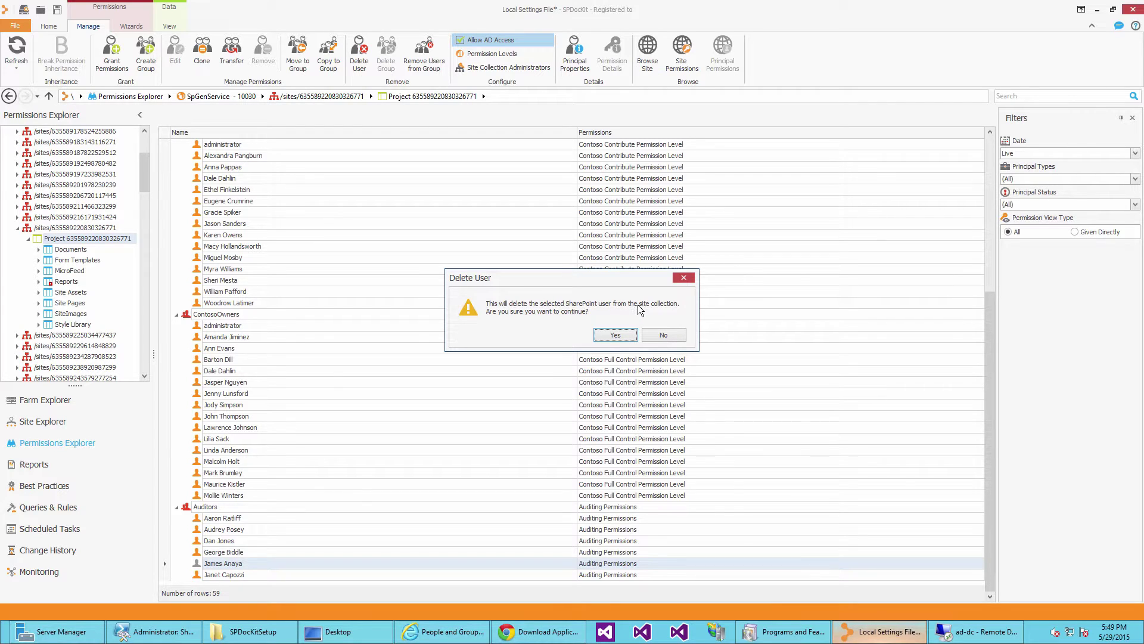
pyautogui.click(625, 335)
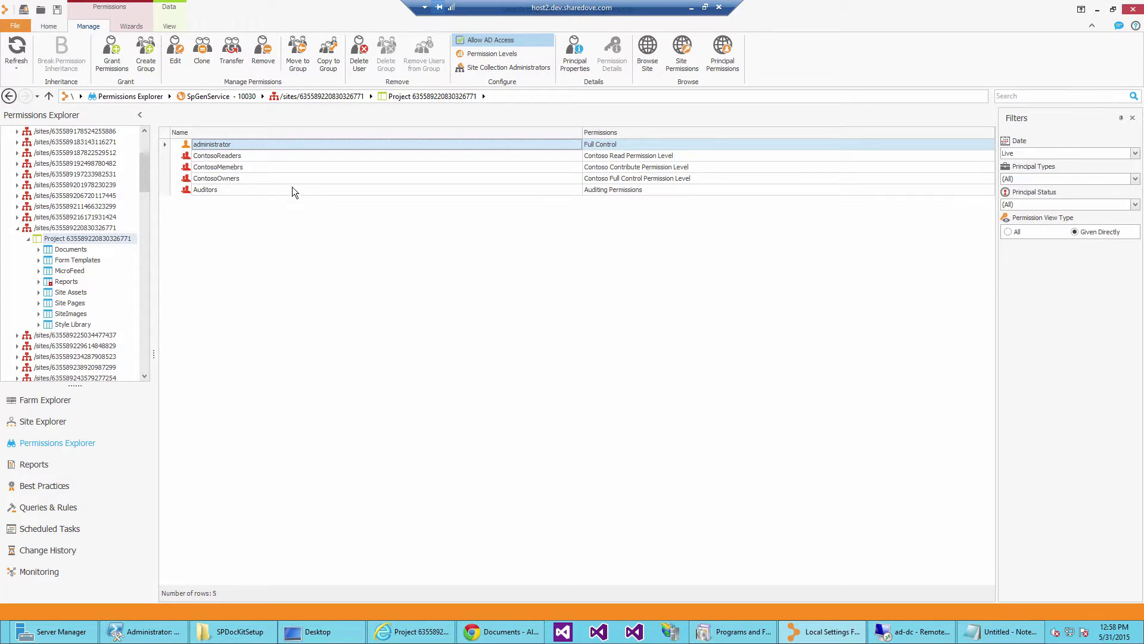
# Grant the AD group testgroup1 Full Control directly on the Project subsite.
pyautogui.click(292, 189)
pyautogui.click(298, 145)
pyautogui.click(113, 57)
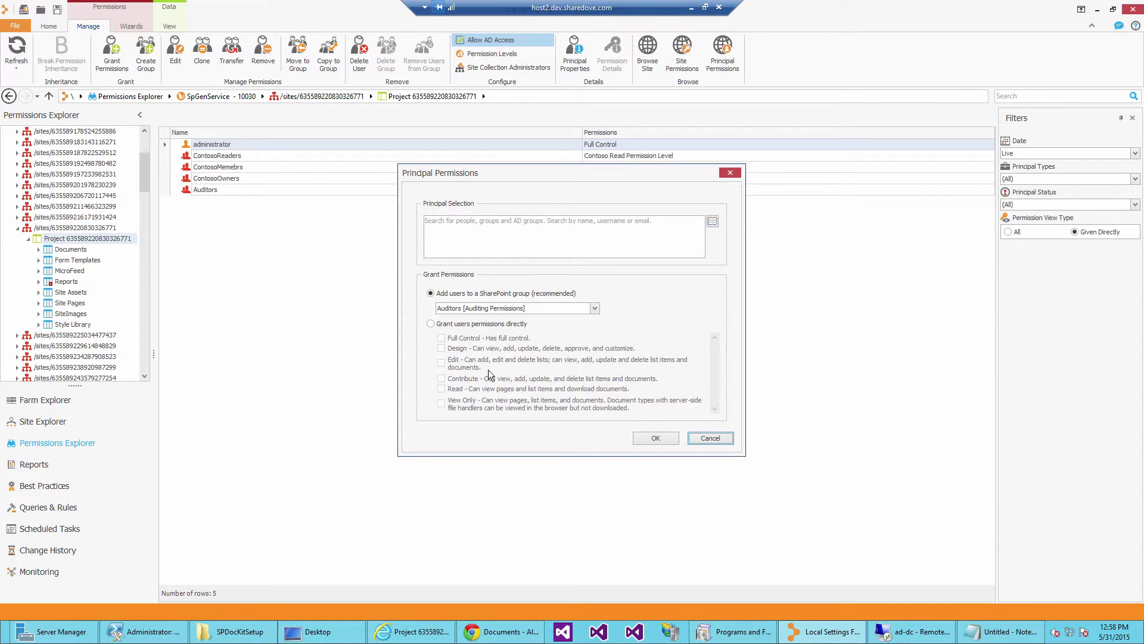
pyautogui.click(523, 221)
pyautogui.write('test')
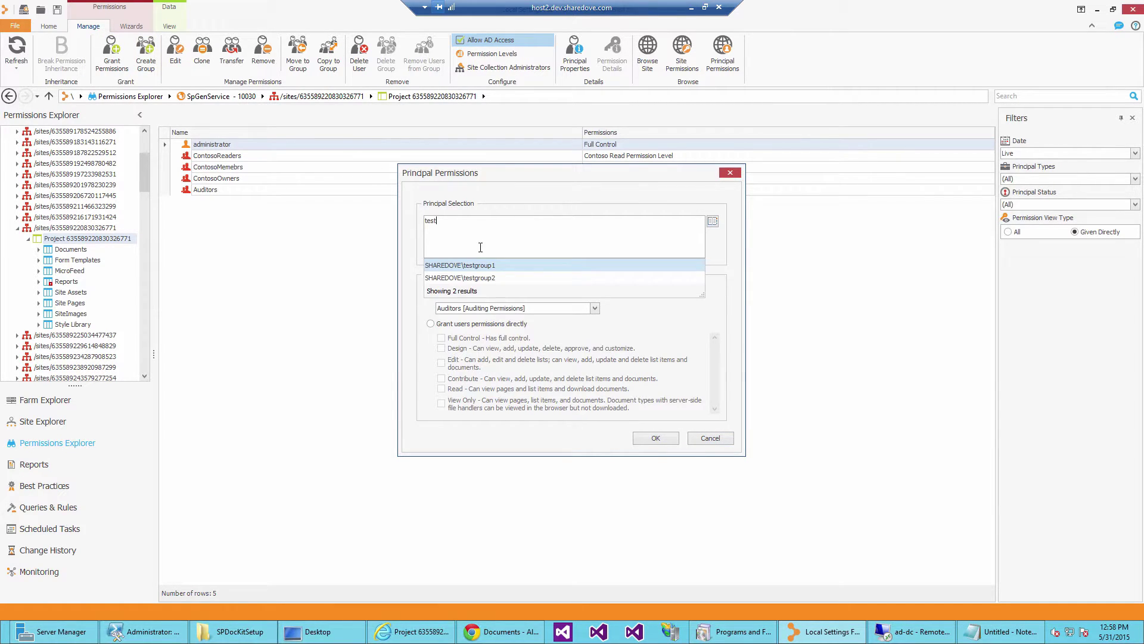
pyautogui.click(479, 265)
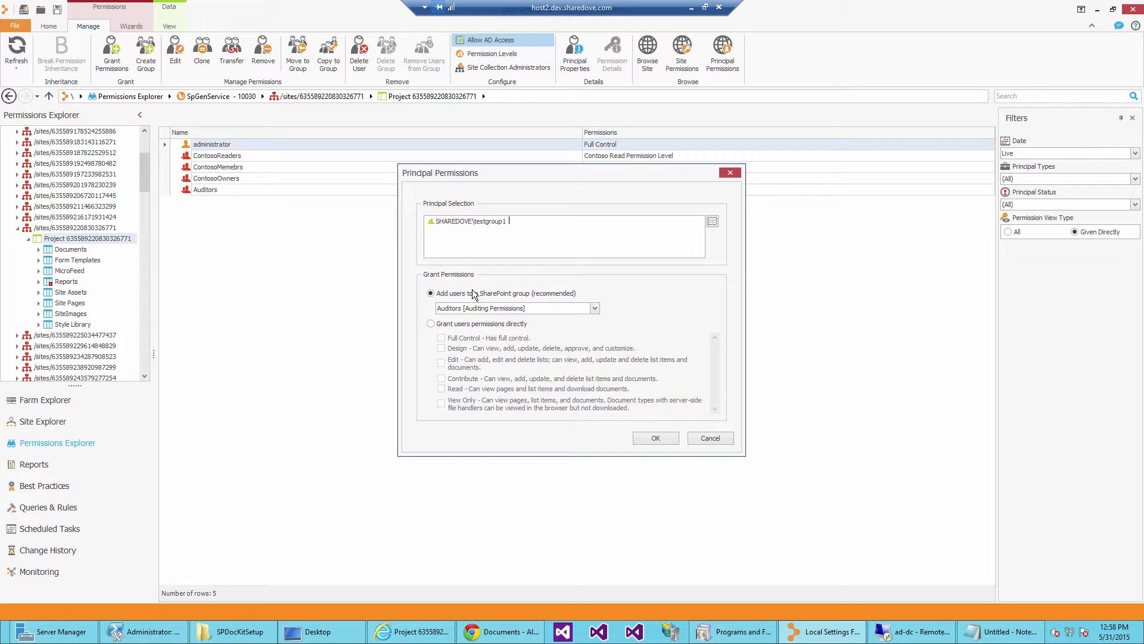
pyautogui.click(430, 323)
pyautogui.click(440, 337)
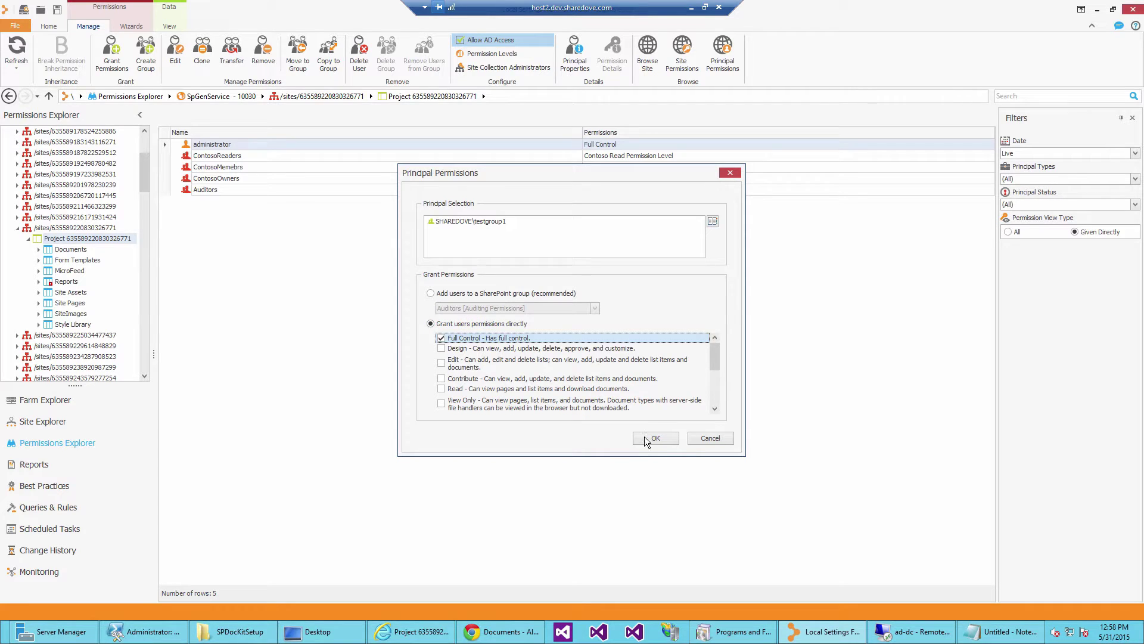
pyautogui.click(655, 438)
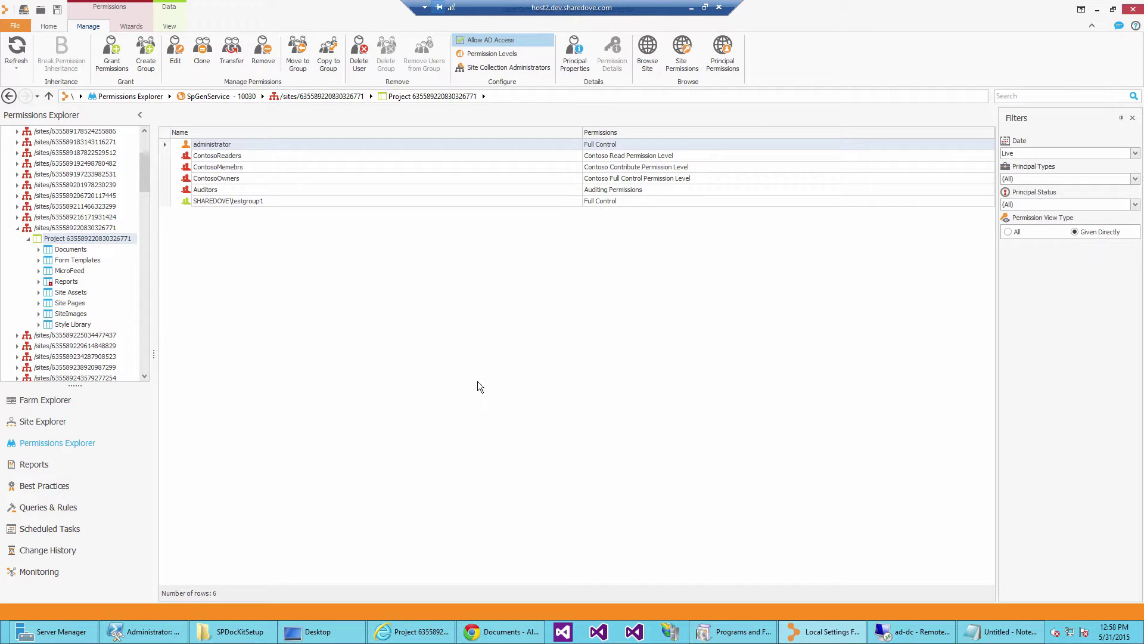
# Show all permissions, expand testgroup1 to select its test user, and open User Permissions Details.
pyautogui.click(232, 202)
pyautogui.click(1008, 232)
pyautogui.click(176, 202)
pyautogui.click(231, 212)
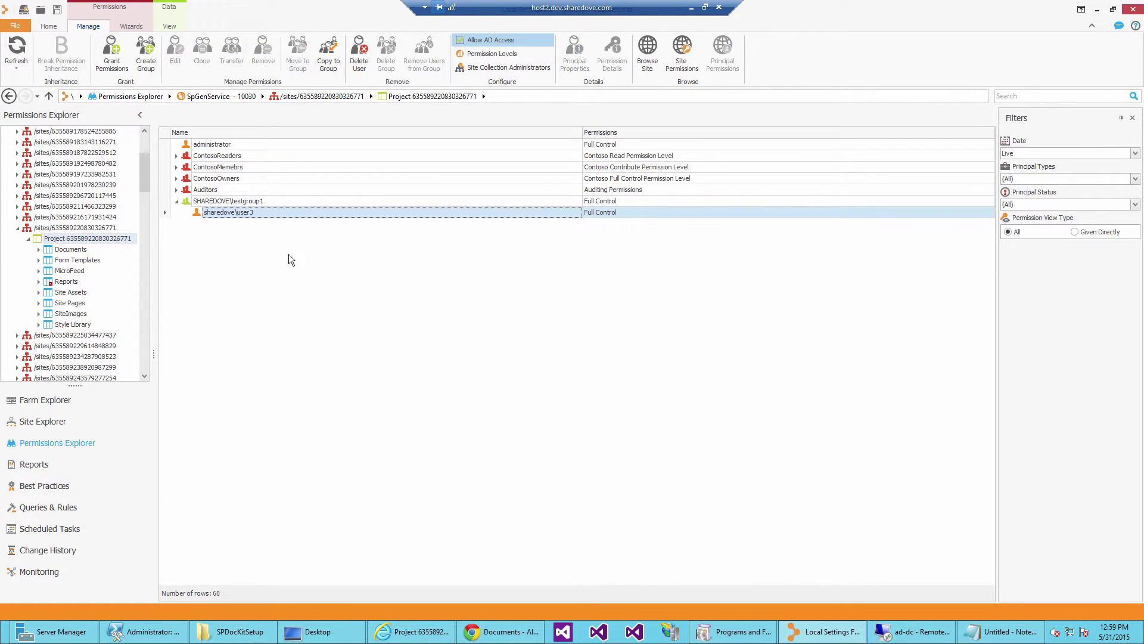
pyautogui.click(62, 466)
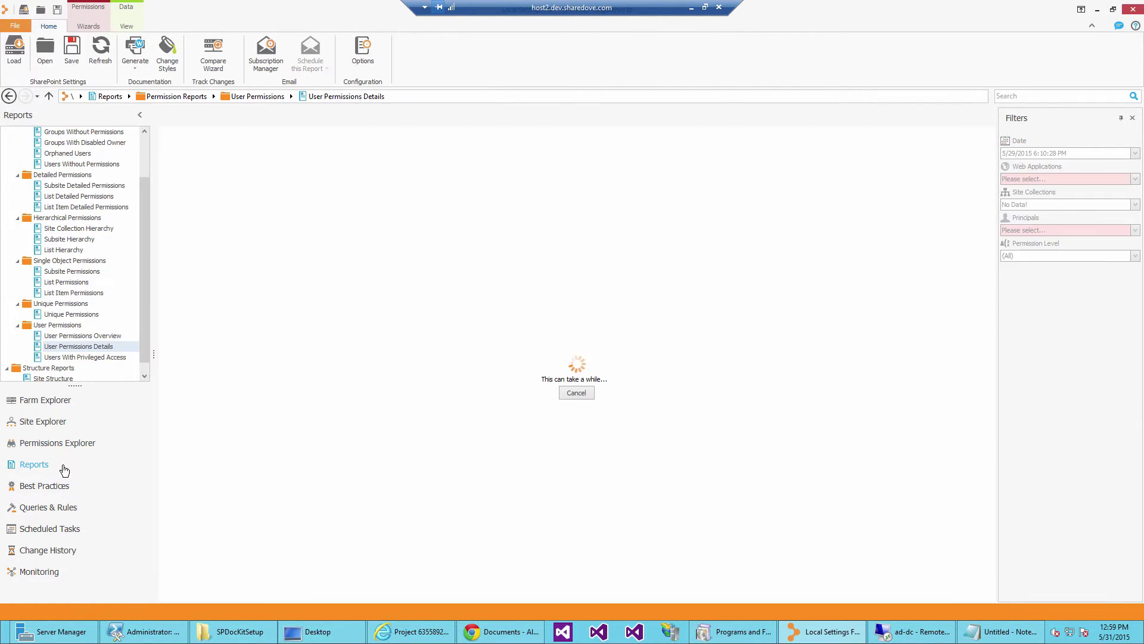
pyautogui.click(1039, 178)
pyautogui.click(1011, 271)
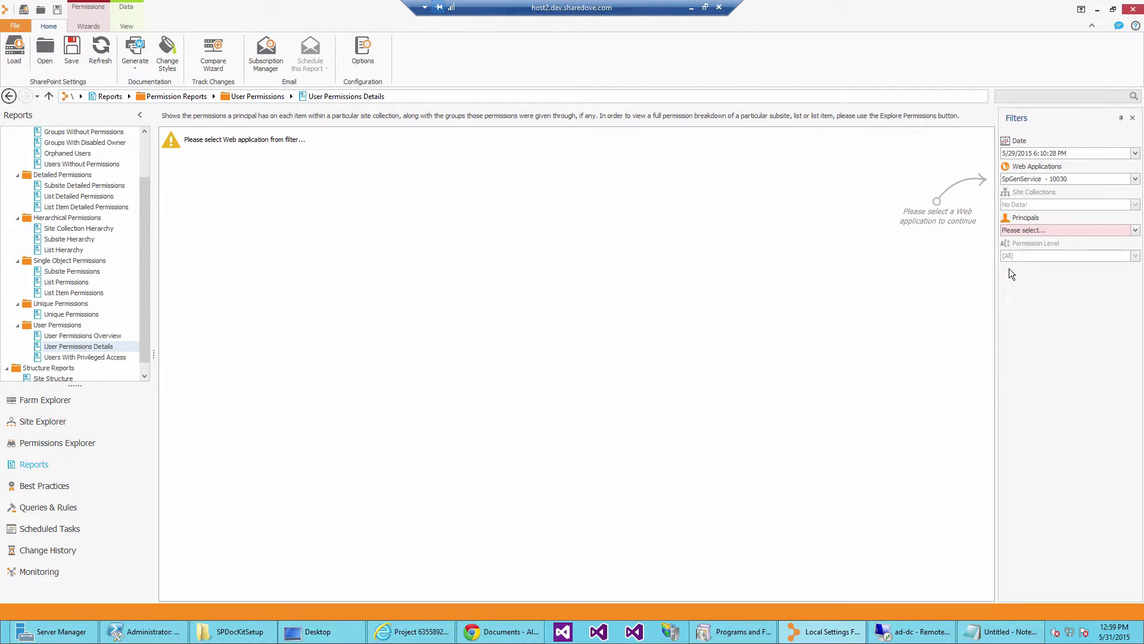
pyautogui.click(1034, 205)
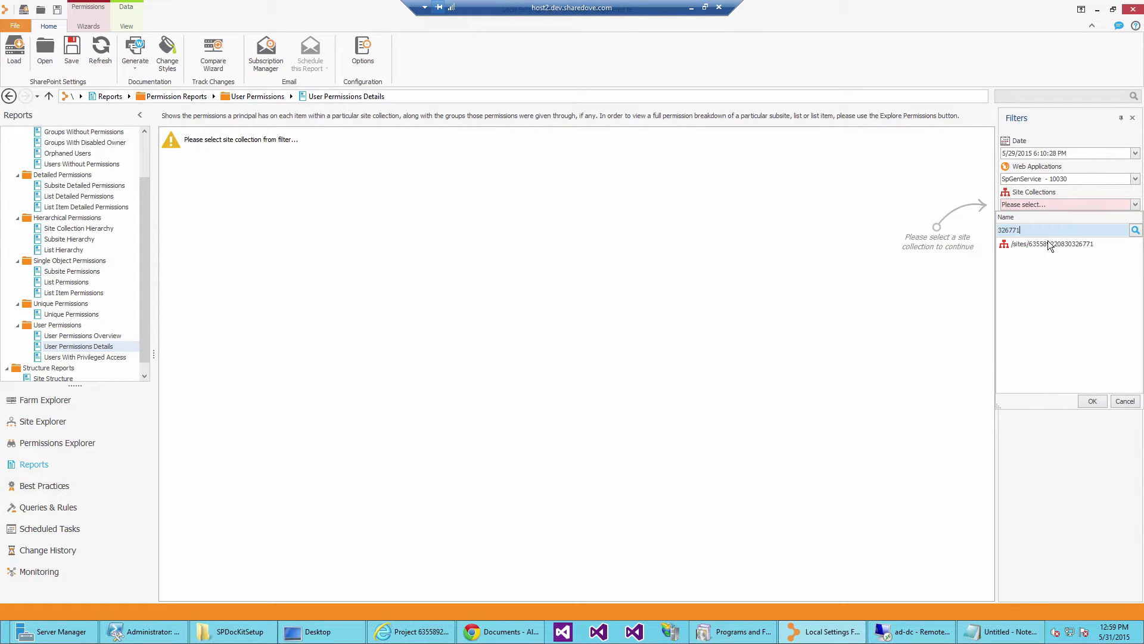
pyautogui.click(1049, 244)
pyautogui.click(1045, 230)
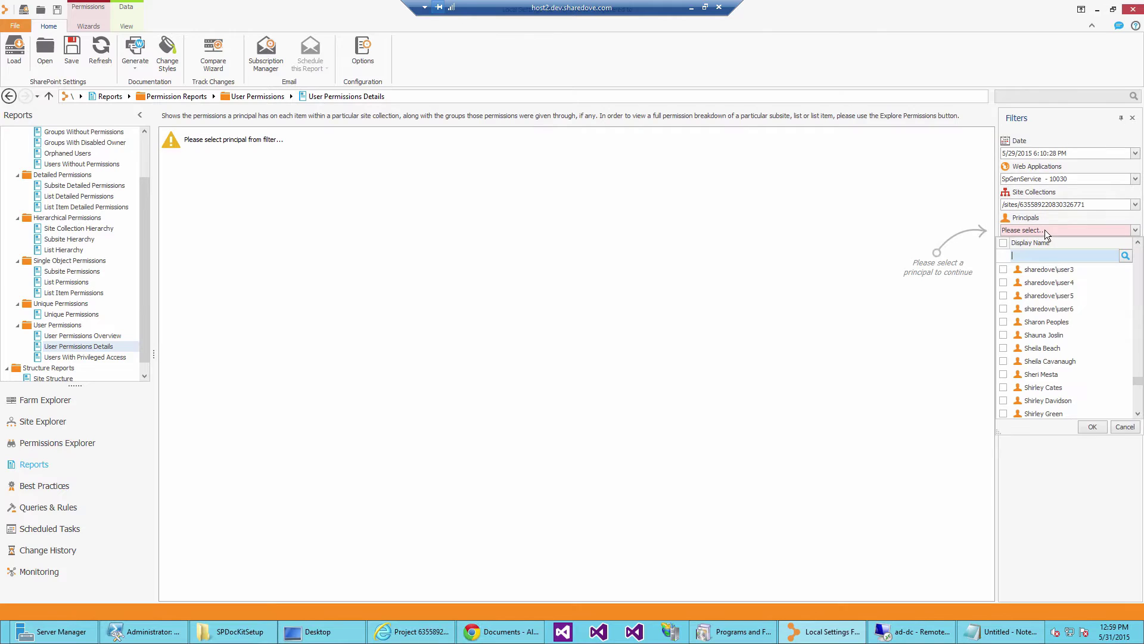
pyautogui.click(1055, 271)
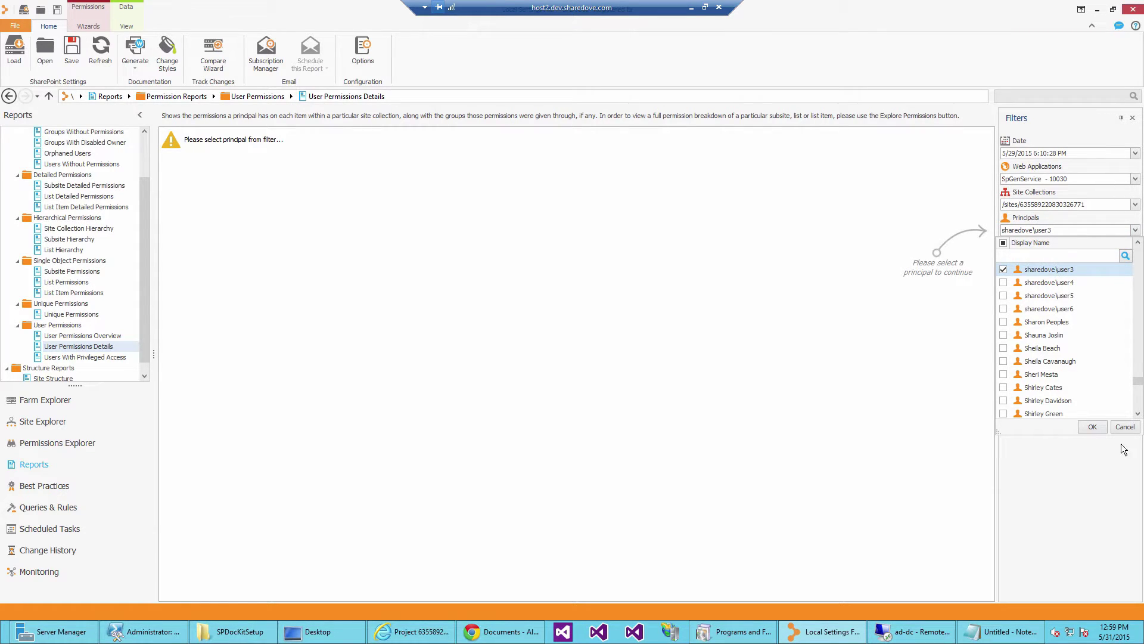
pyautogui.click(1093, 427)
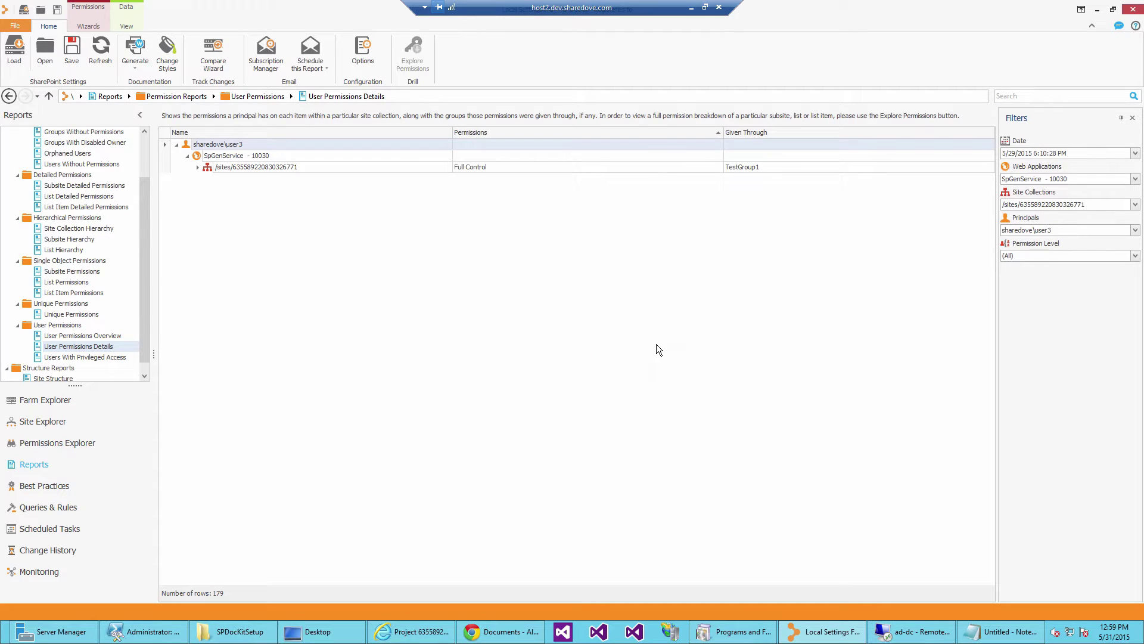
pyautogui.click(466, 167)
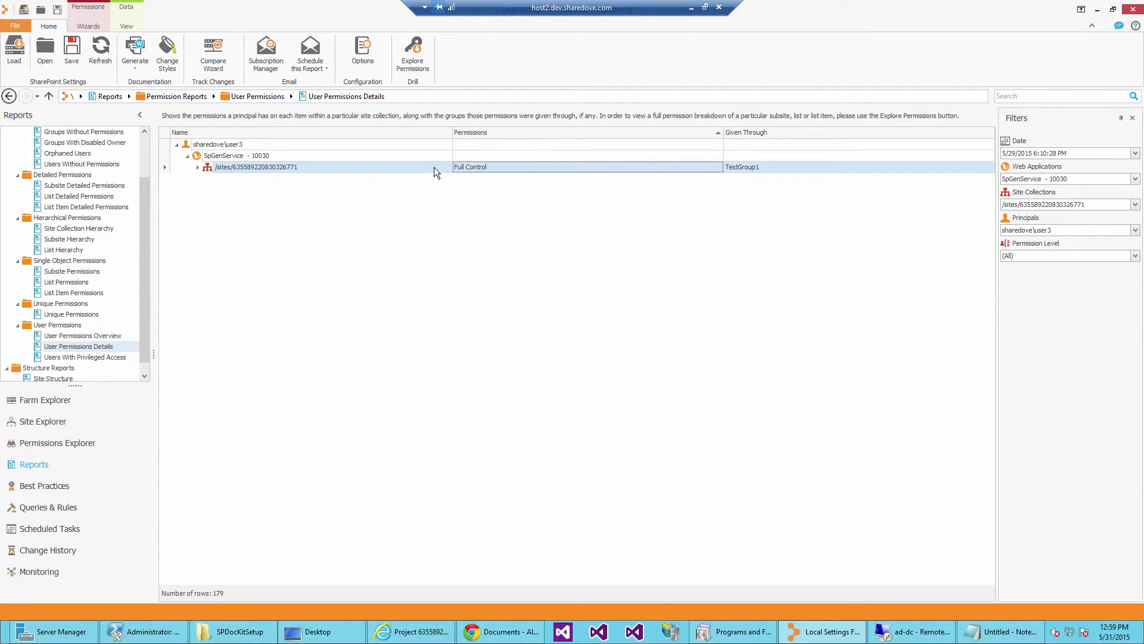
pyautogui.click(199, 167)
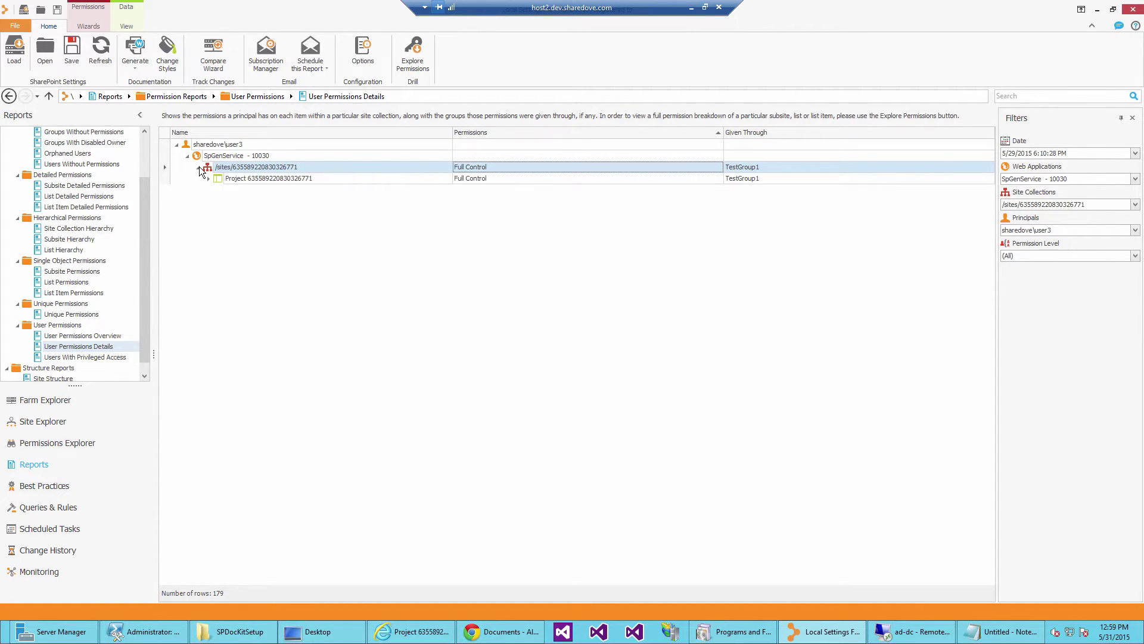
pyautogui.click(209, 179)
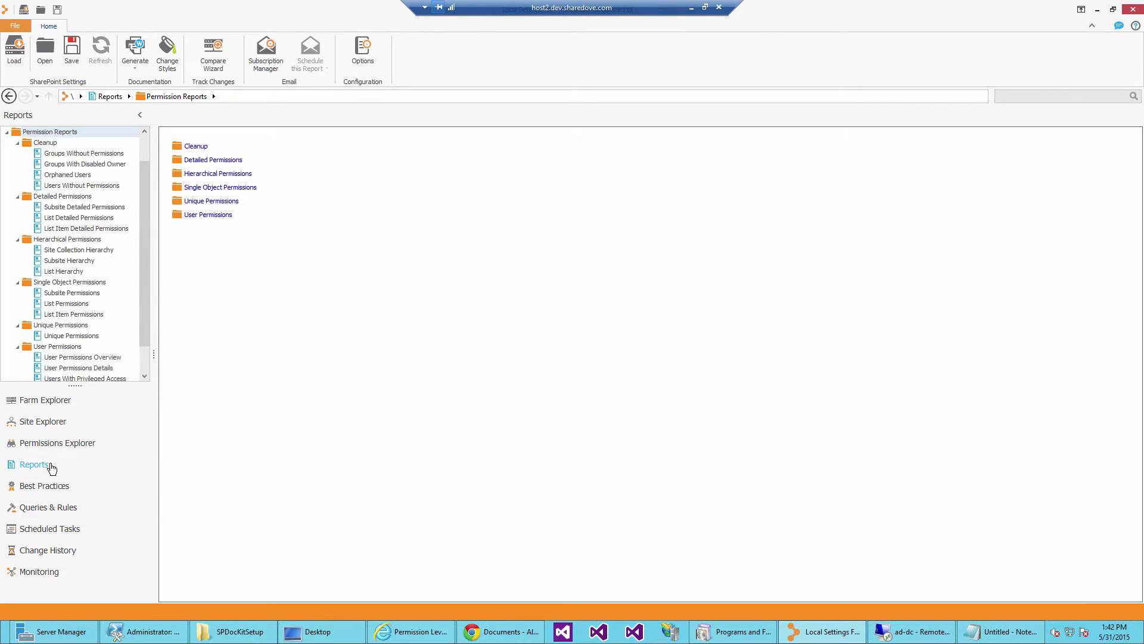
pyautogui.click(116, 209)
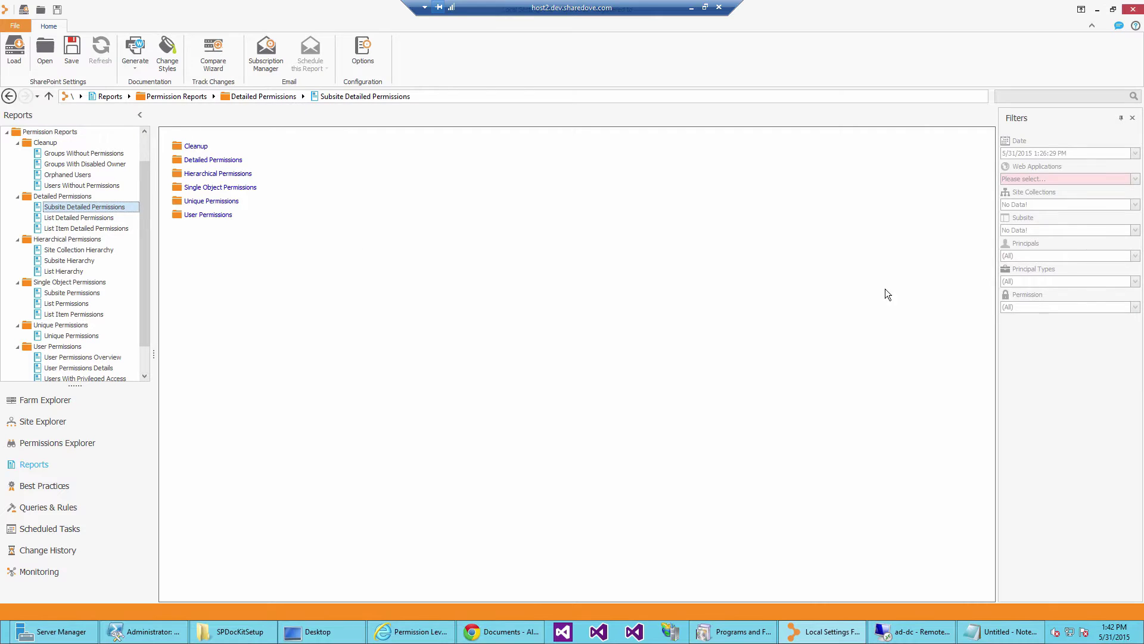
pyautogui.click(1118, 178)
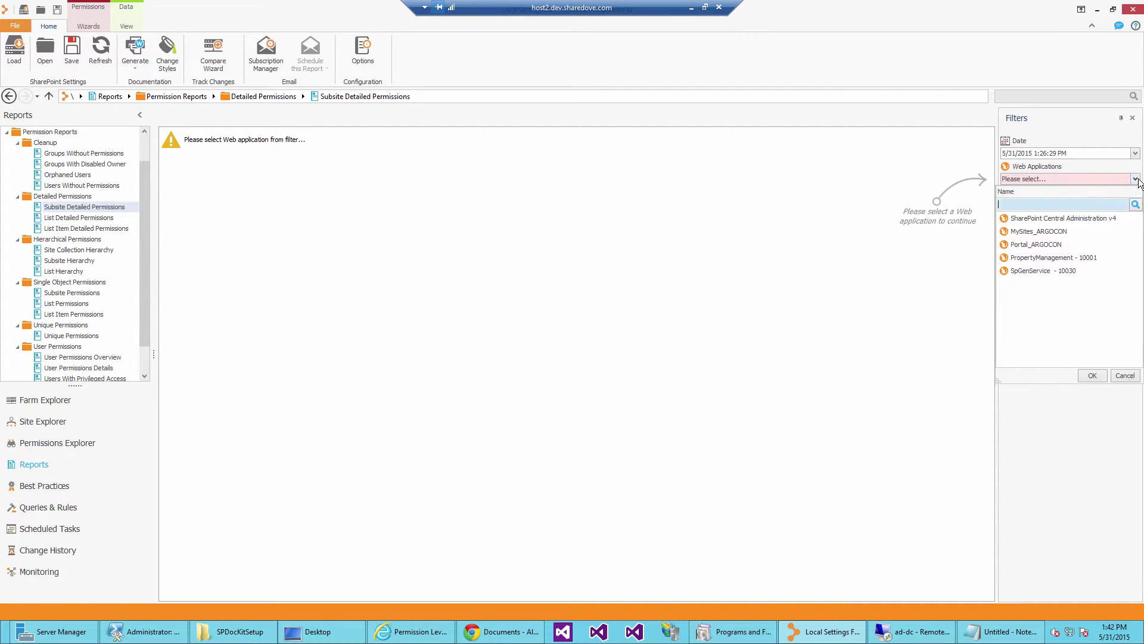
pyautogui.click(1044, 265)
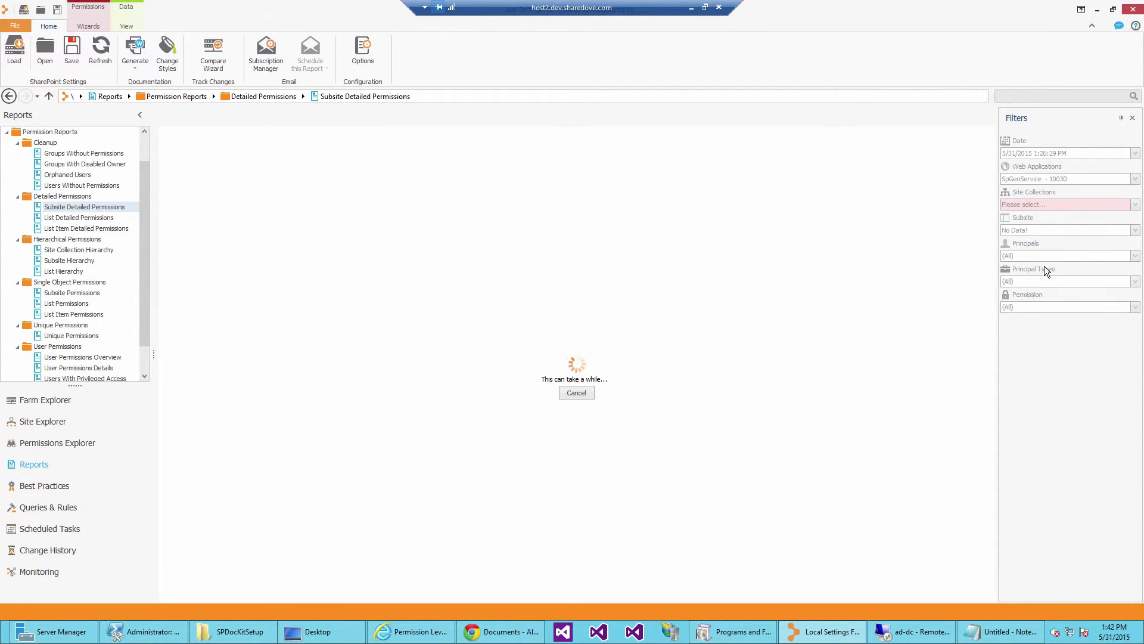
pyautogui.click(1046, 204)
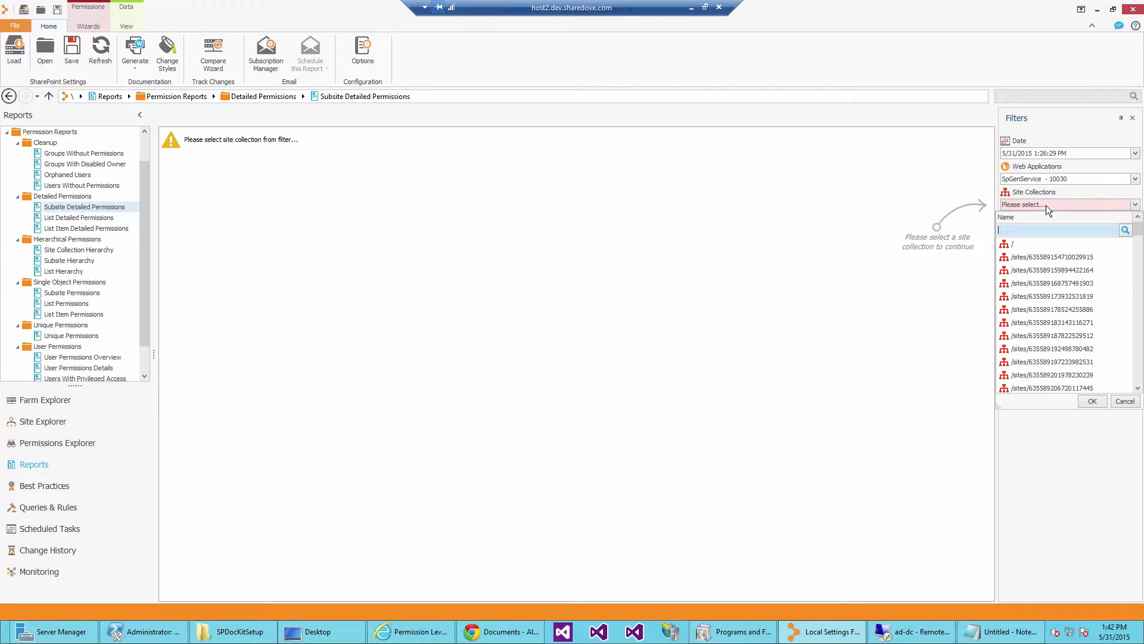
pyautogui.write('326771')
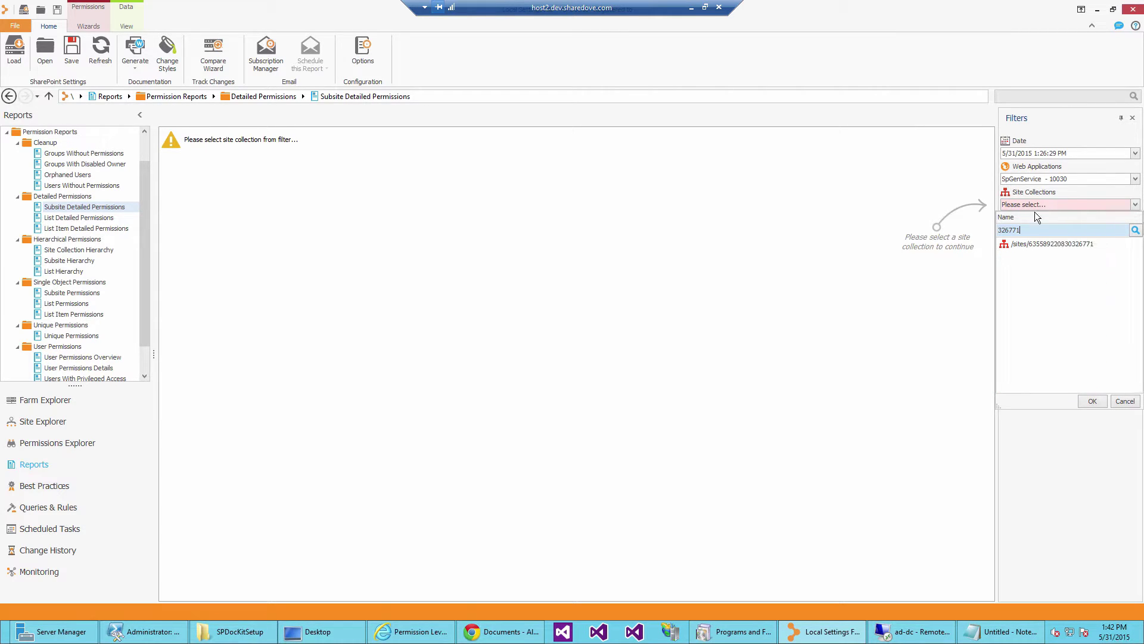
pyautogui.click(1053, 245)
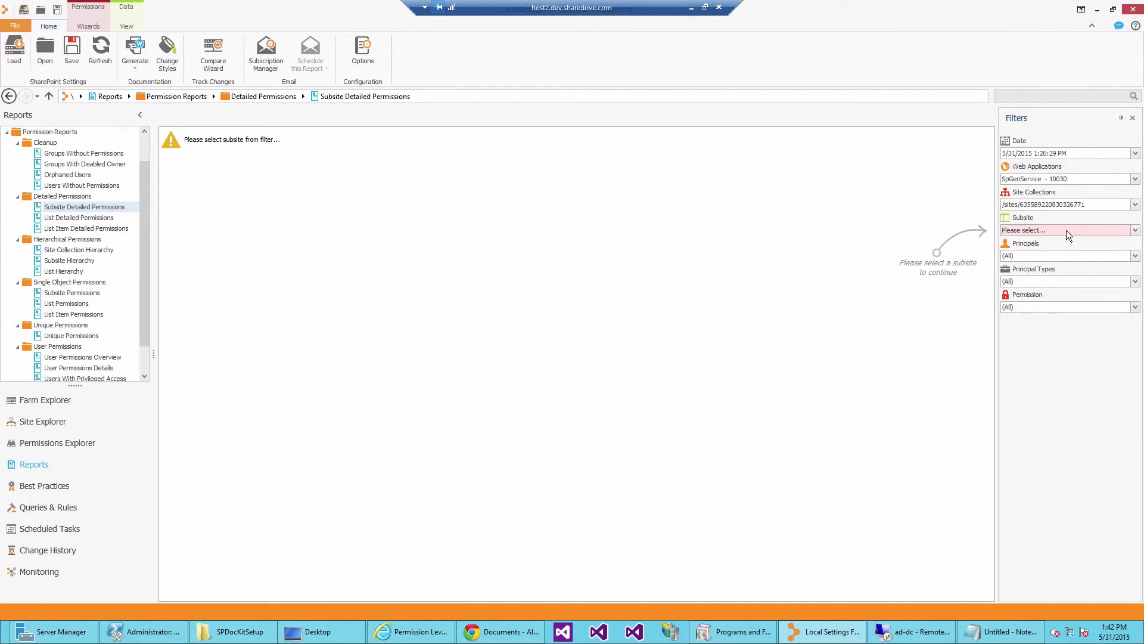
pyautogui.click(1067, 230)
pyautogui.click(1067, 269)
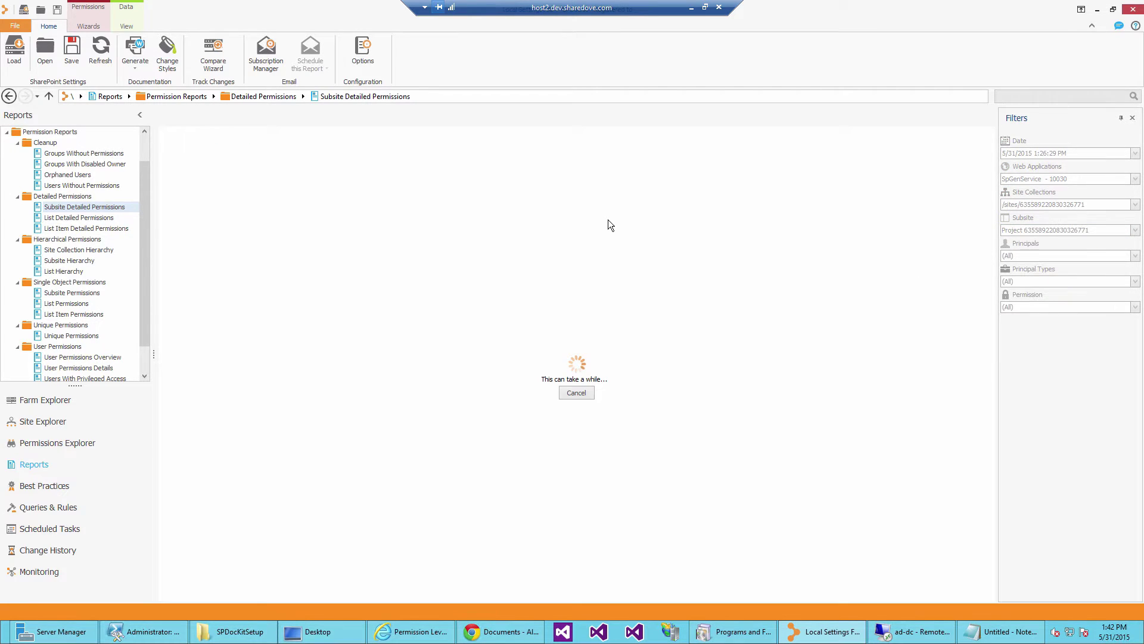
# Inspect the TestGroup1 entries and check which groups the granted user is a member of.
pyautogui.click(264, 285)
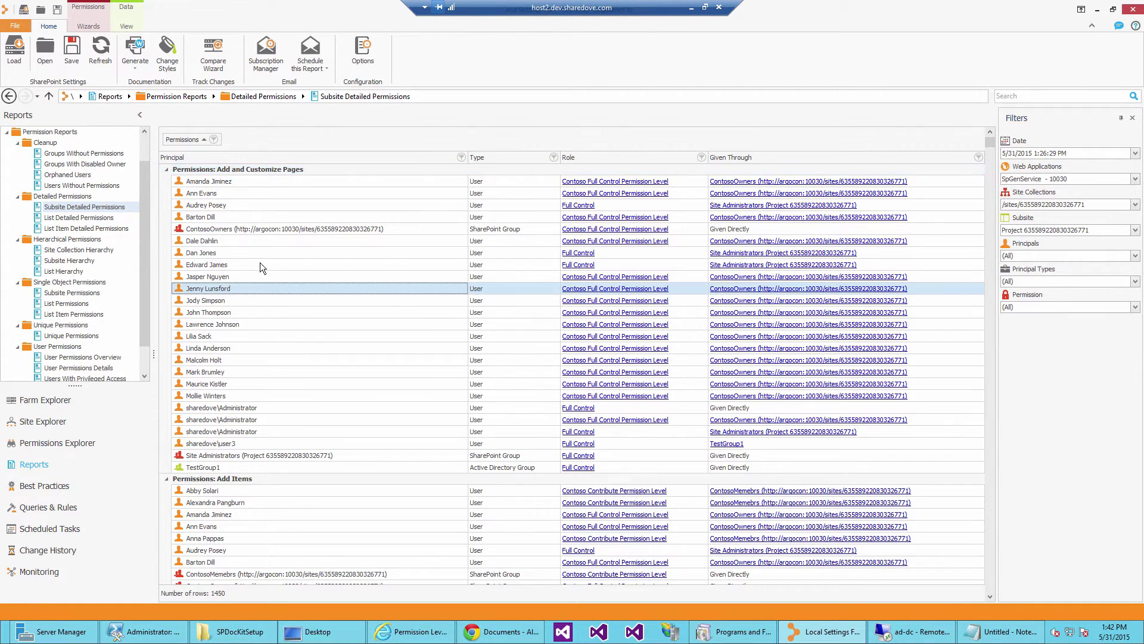
pyautogui.click(291, 340)
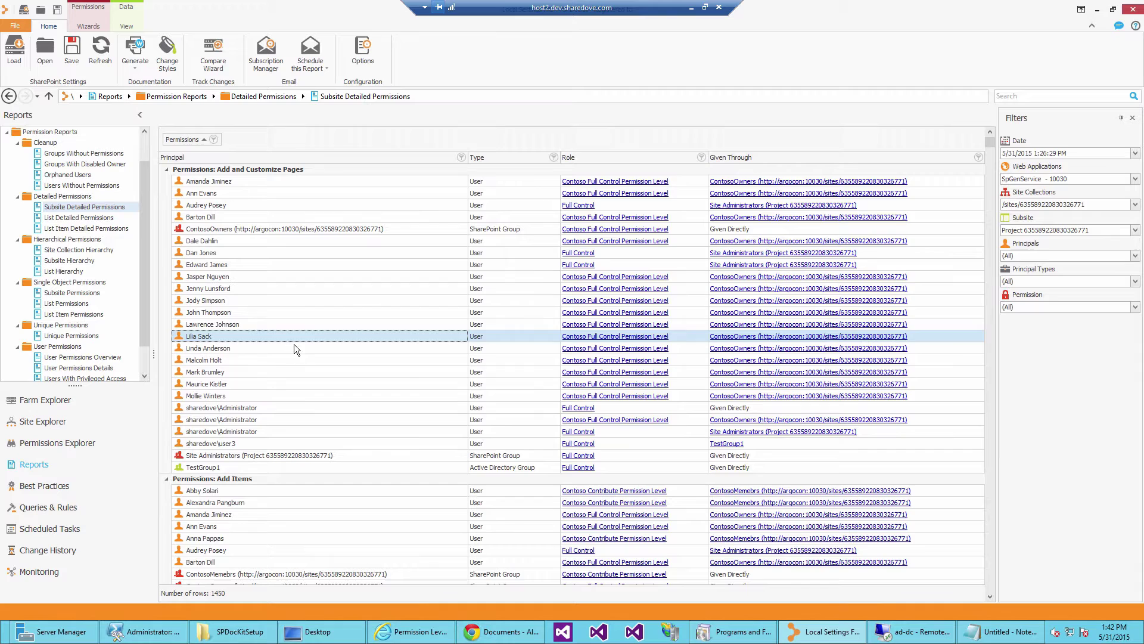
pyautogui.click(243, 467)
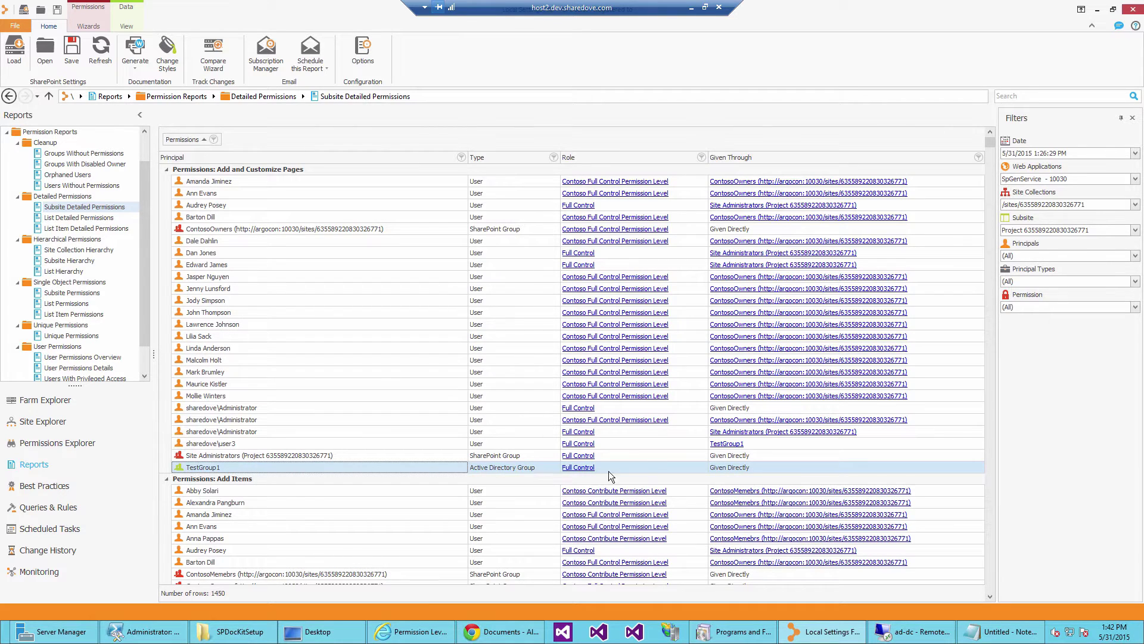
pyautogui.click(265, 442)
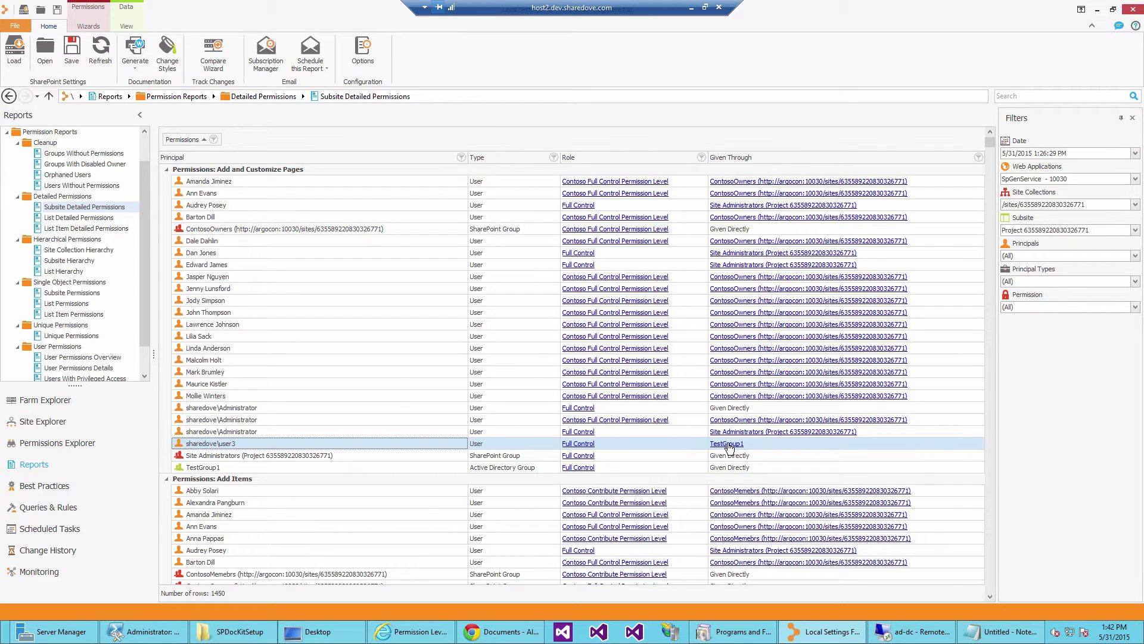
pyautogui.doubleClick(708, 443)
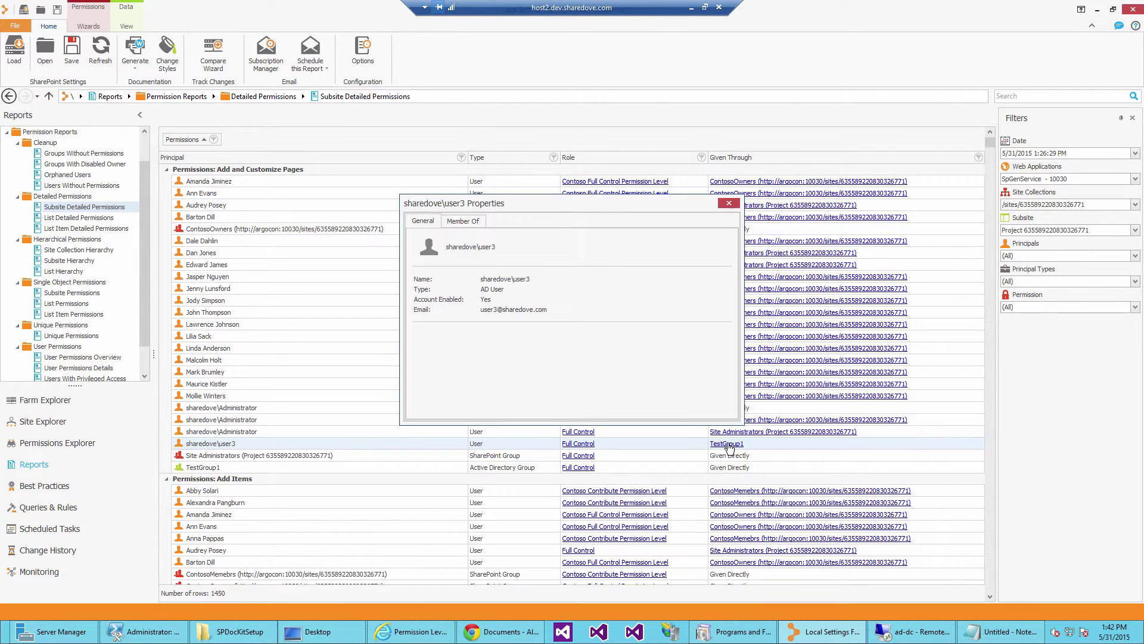
pyautogui.click(477, 223)
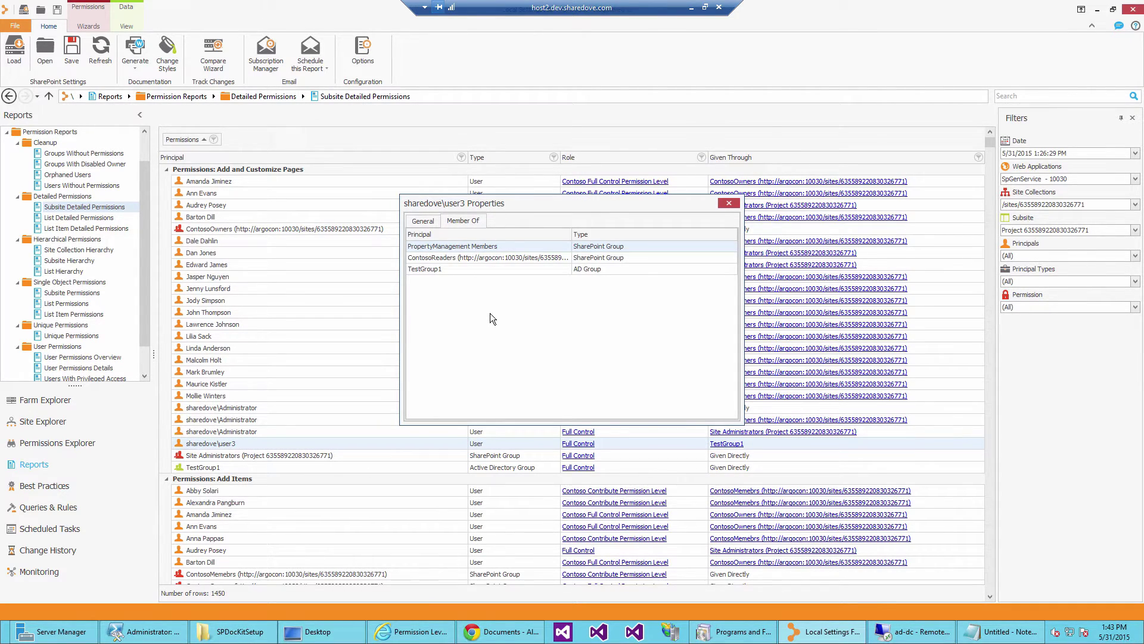
pyautogui.click(731, 203)
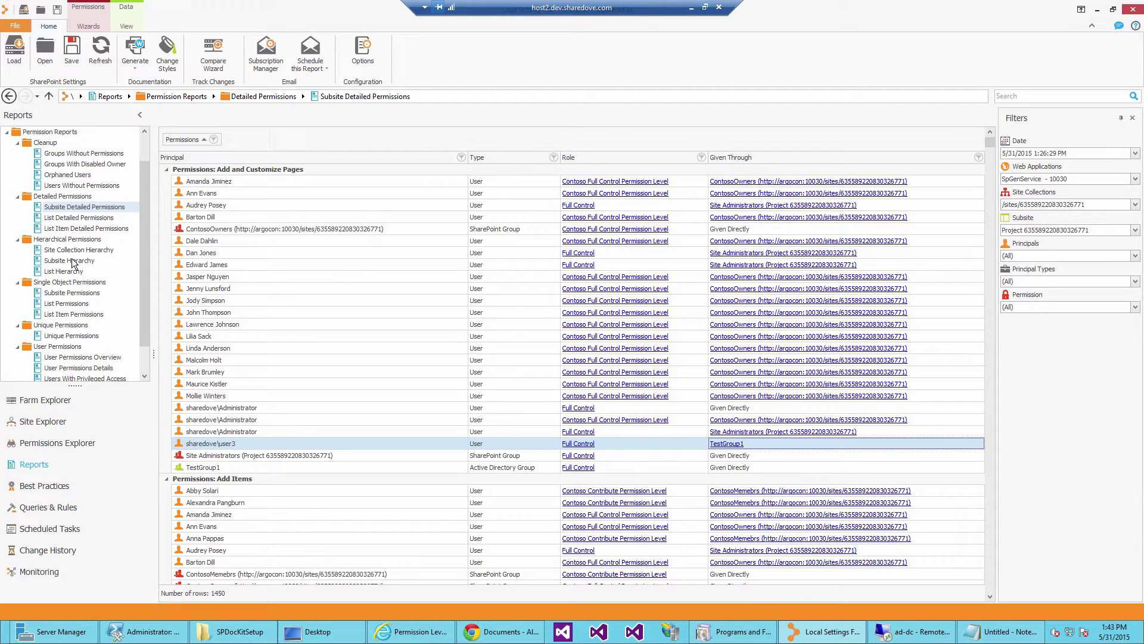
# Review the Subsite Permissions matrix, including TestGroup1's Full Control, then switch to Unique Permissions.
pyautogui.click(65, 294)
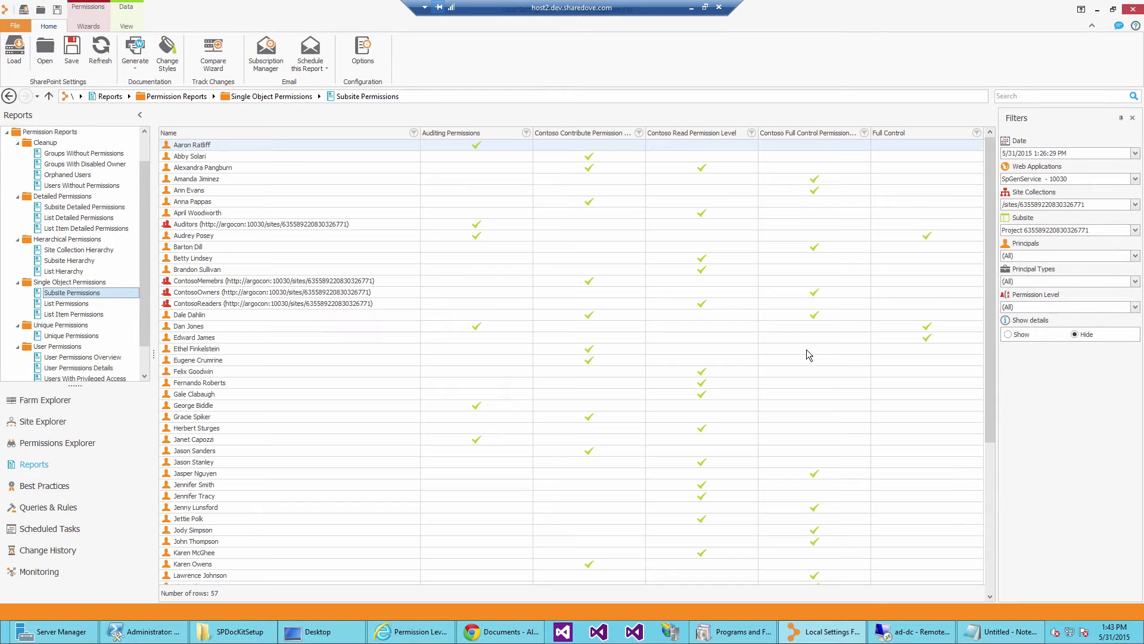
pyautogui.click(643, 348)
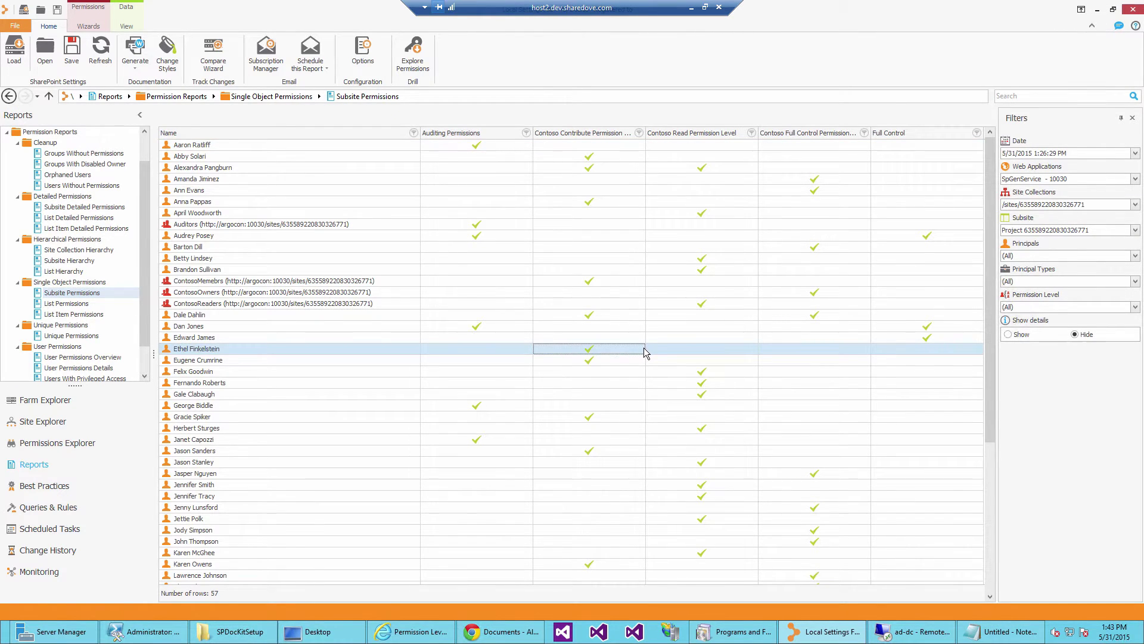
pyautogui.scroll(-6, 645, 348)
pyautogui.click(299, 552)
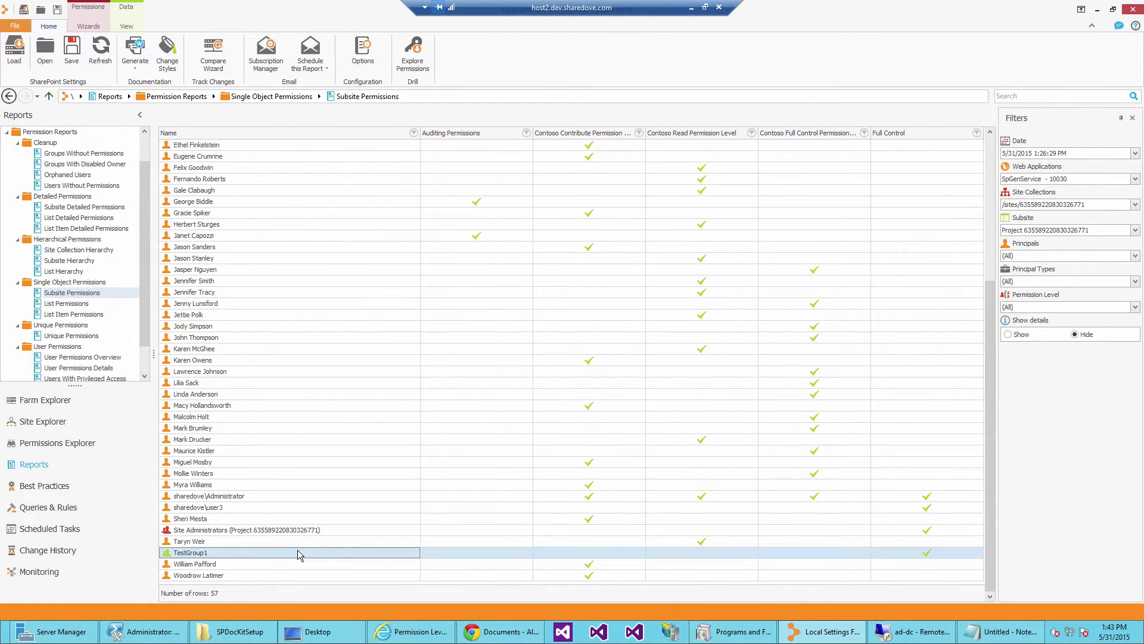
pyautogui.click(925, 553)
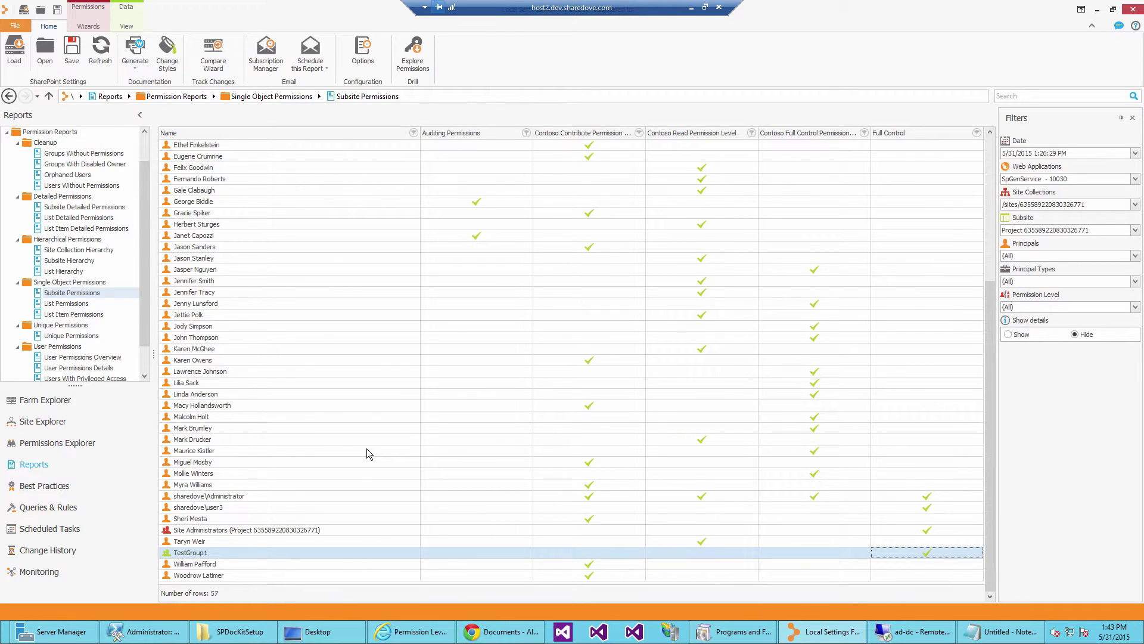
pyautogui.click(324, 508)
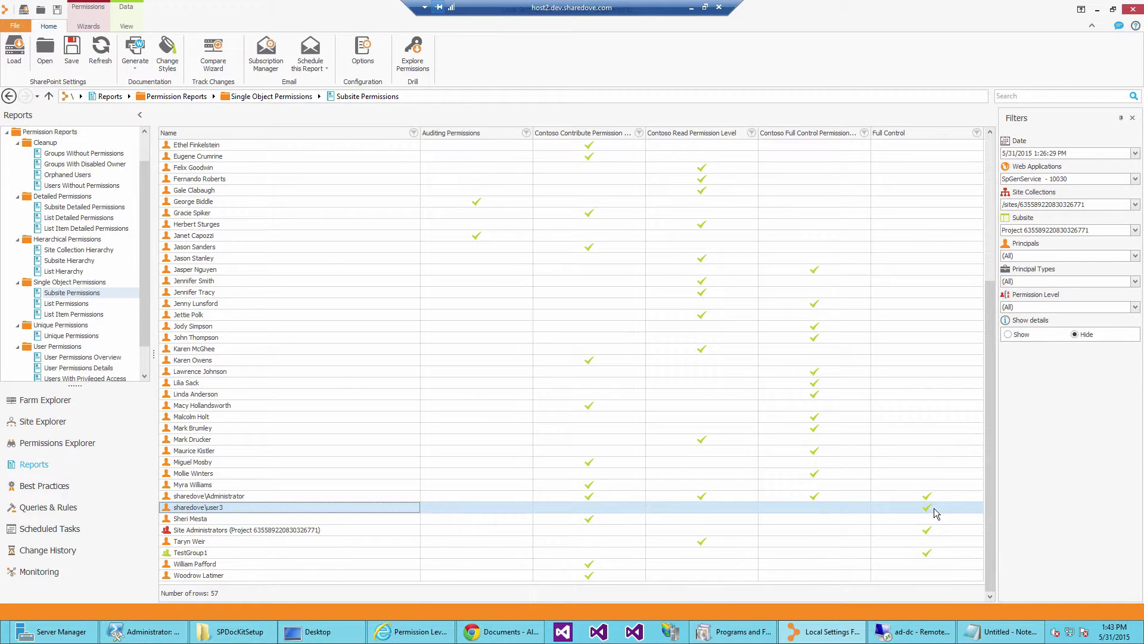
pyautogui.click(69, 338)
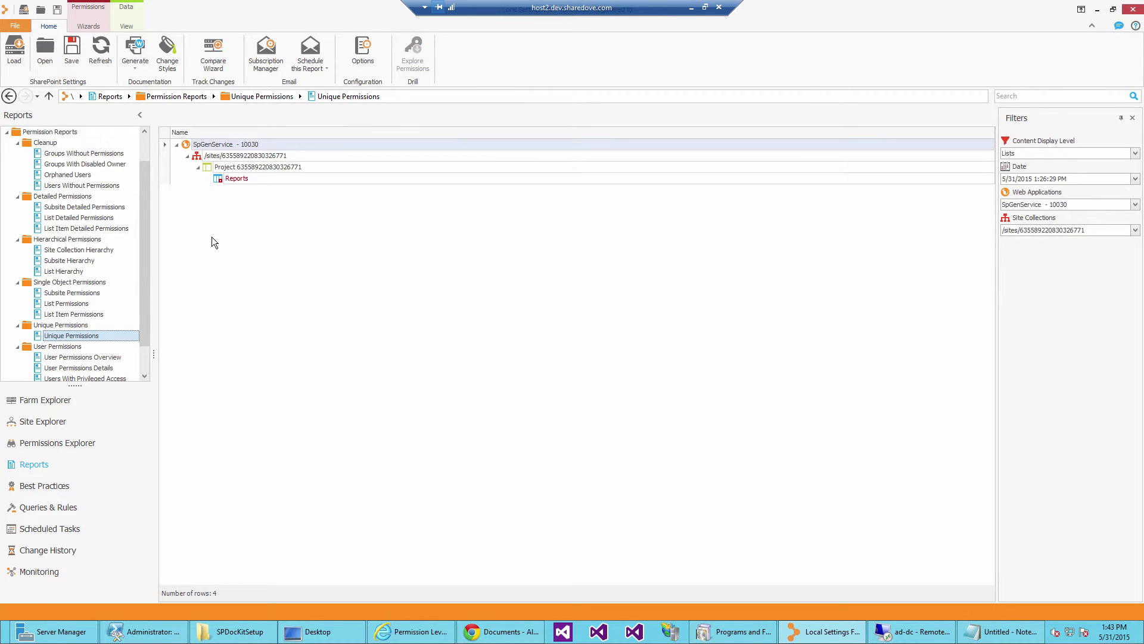
# Include every site collection in the Unique Permissions report and browse the resulting entries.
pyautogui.click(238, 179)
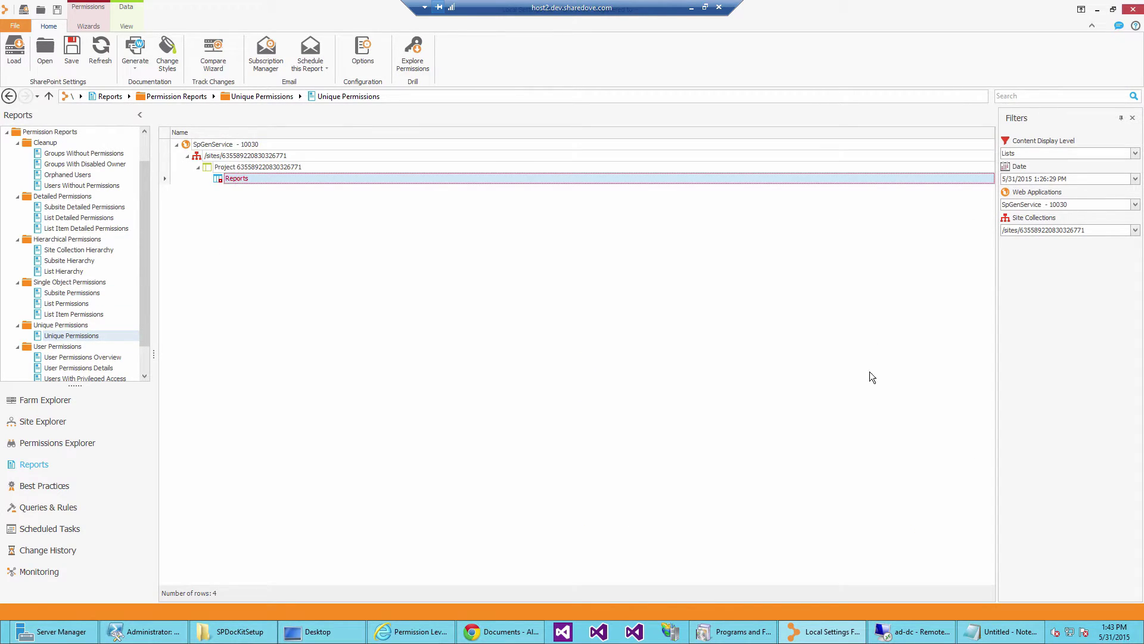
pyautogui.click(1134, 230)
pyautogui.click(1004, 243)
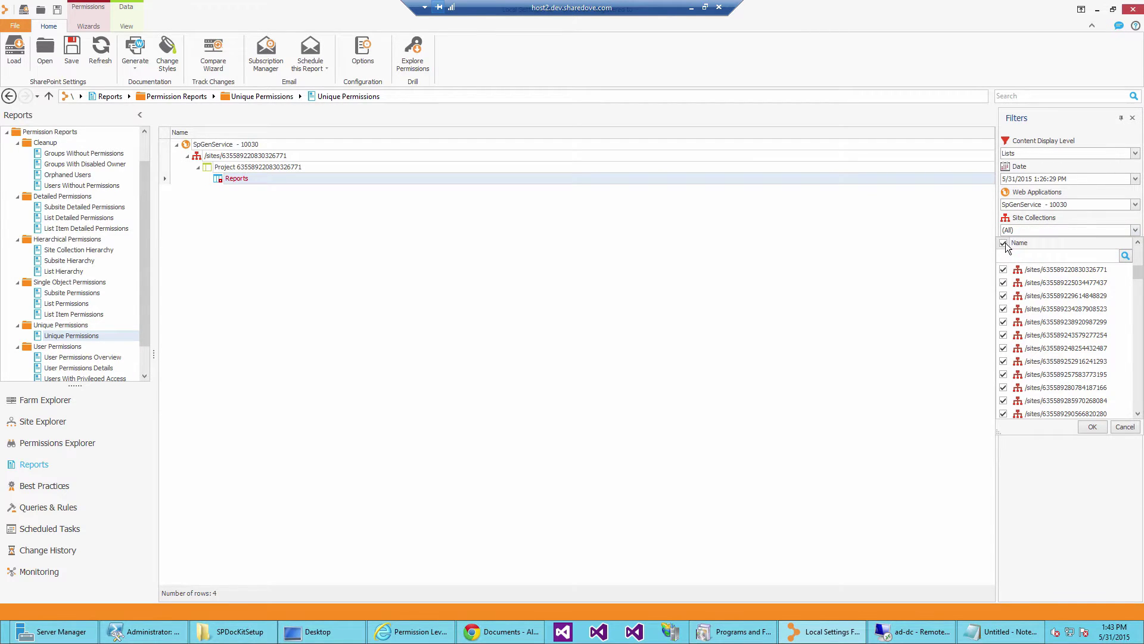
pyautogui.click(1093, 428)
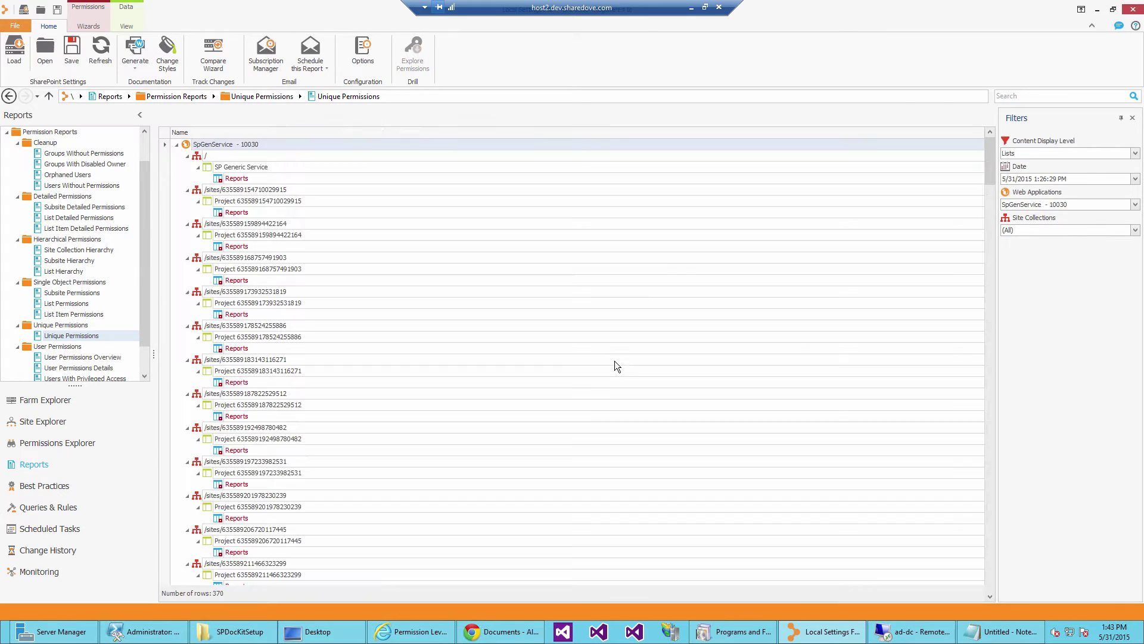
pyautogui.click(615, 360)
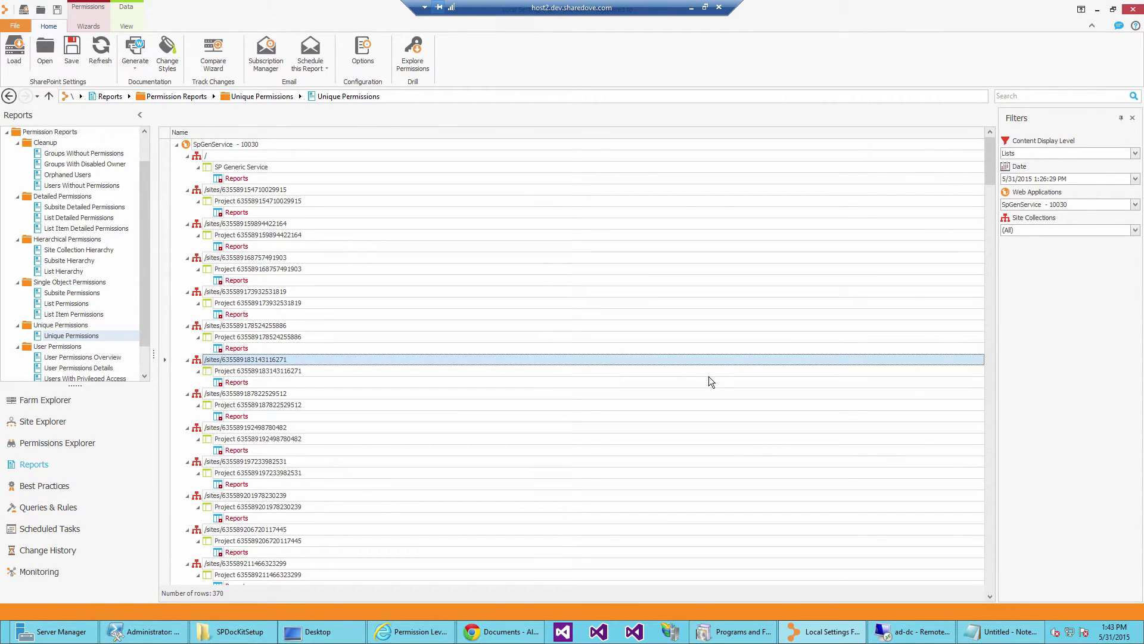
pyautogui.moveTo(988, 152)
pyautogui.mouseDown()
pyautogui.moveTo(981, 439)
pyautogui.moveTo(976, 137)
pyautogui.mouseUp()
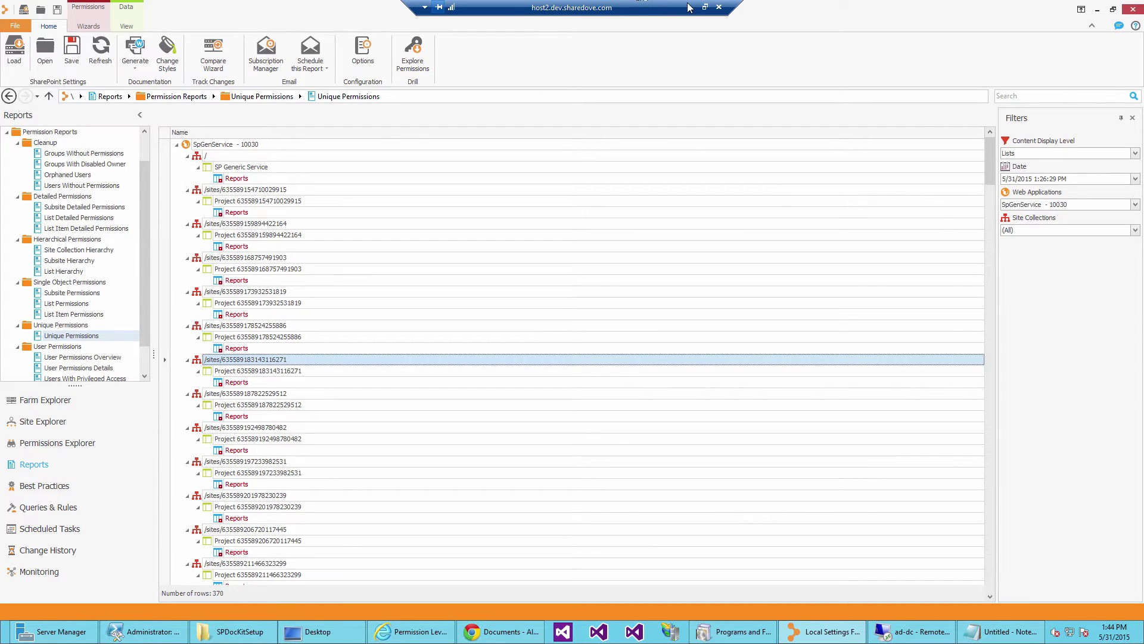
pyautogui.click(115, 347)
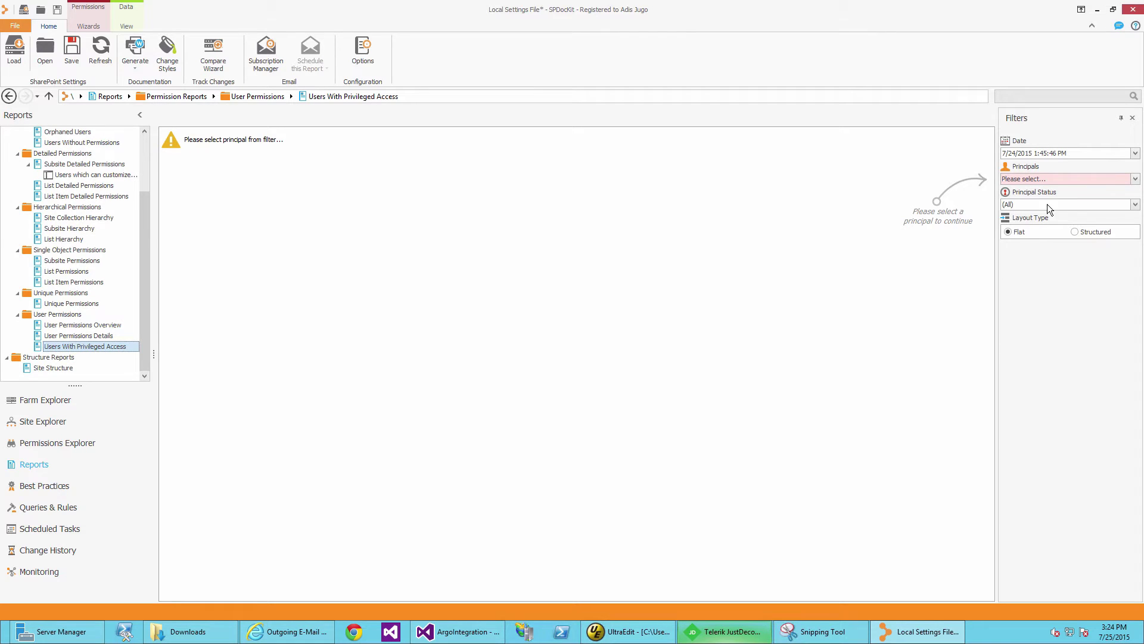
# Load Users With Privileged Access for (All) principals and review Farm Administrators and web application access.
pyautogui.click(1136, 179)
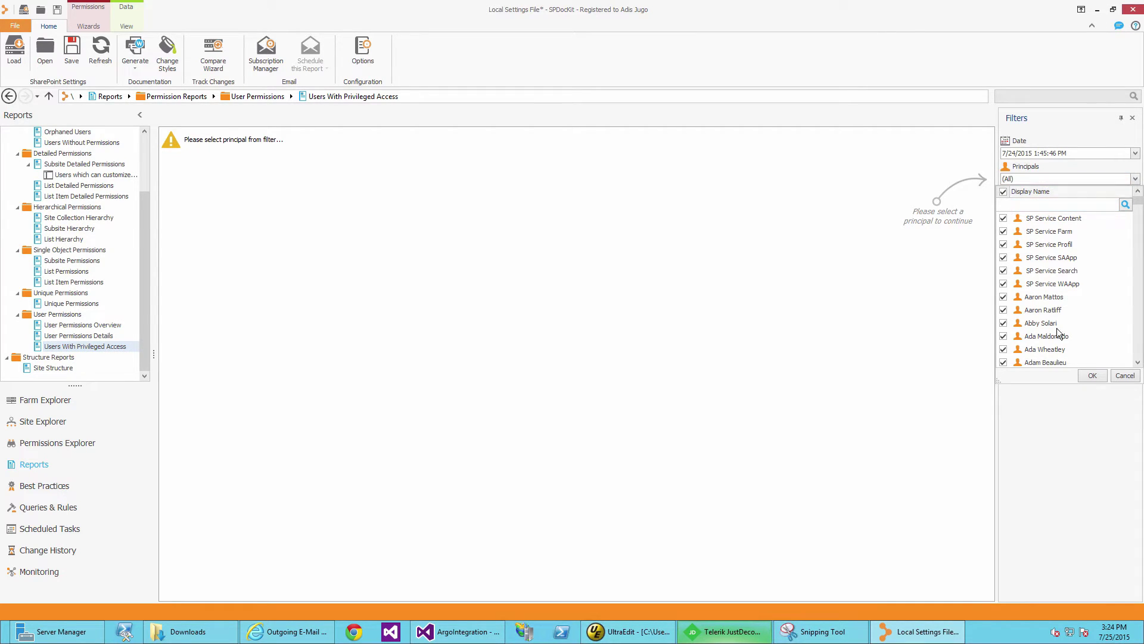
pyautogui.click(1092, 376)
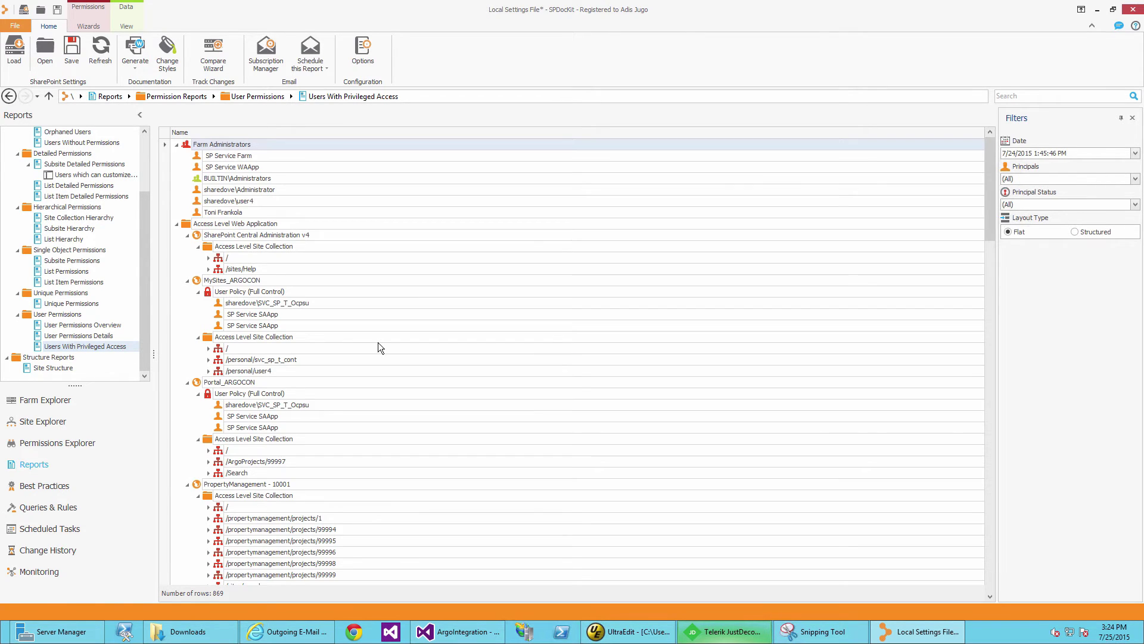
pyautogui.click(231, 148)
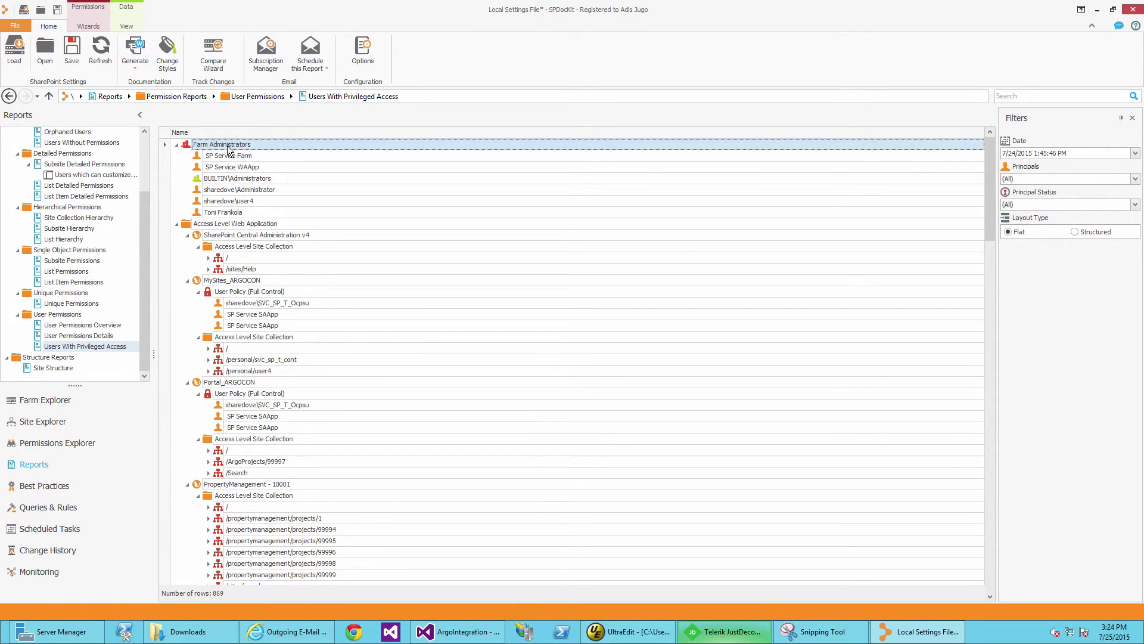
pyautogui.click(228, 224)
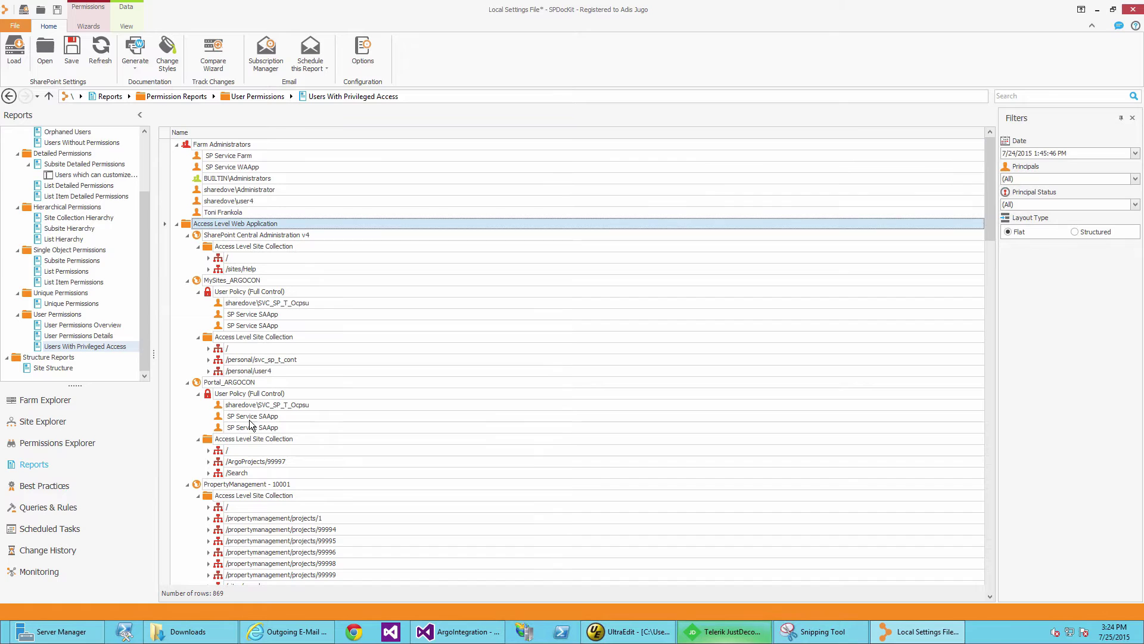
pyautogui.click(266, 519)
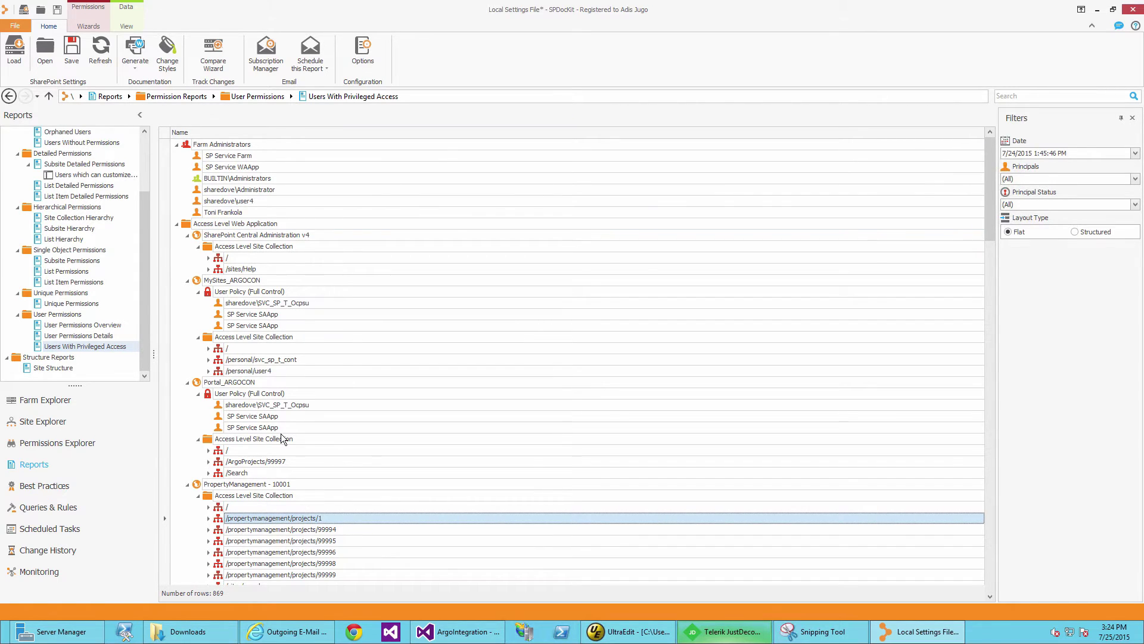
pyautogui.scroll(-1, 281, 434)
pyautogui.scroll(1, 281, 434)
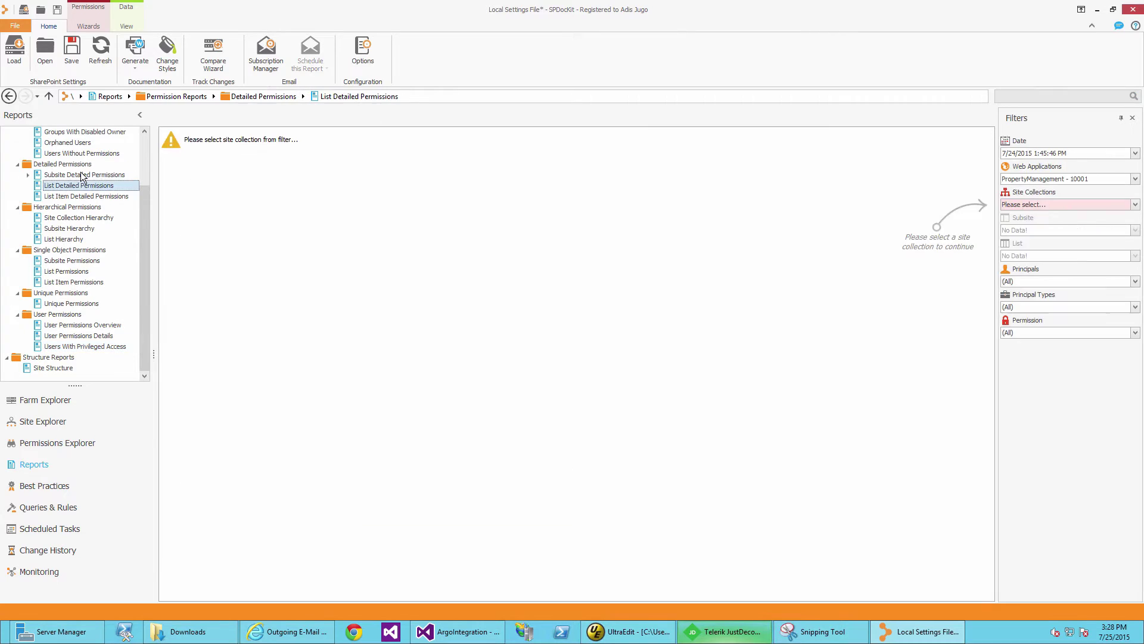
pyautogui.click(54, 176)
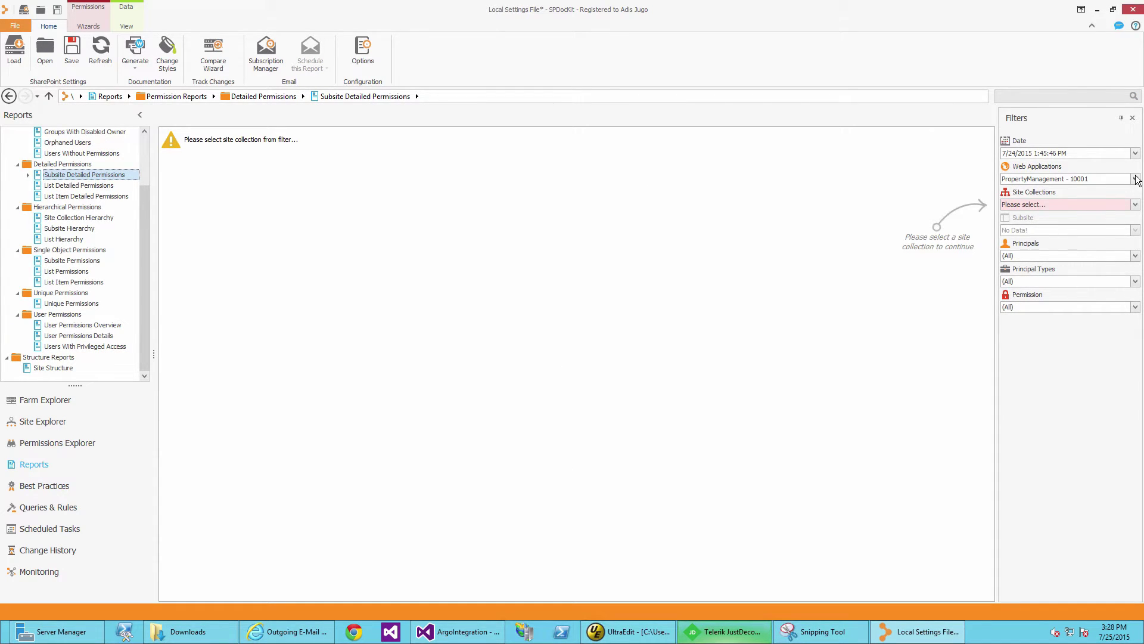
pyautogui.click(1136, 180)
pyautogui.click(1045, 270)
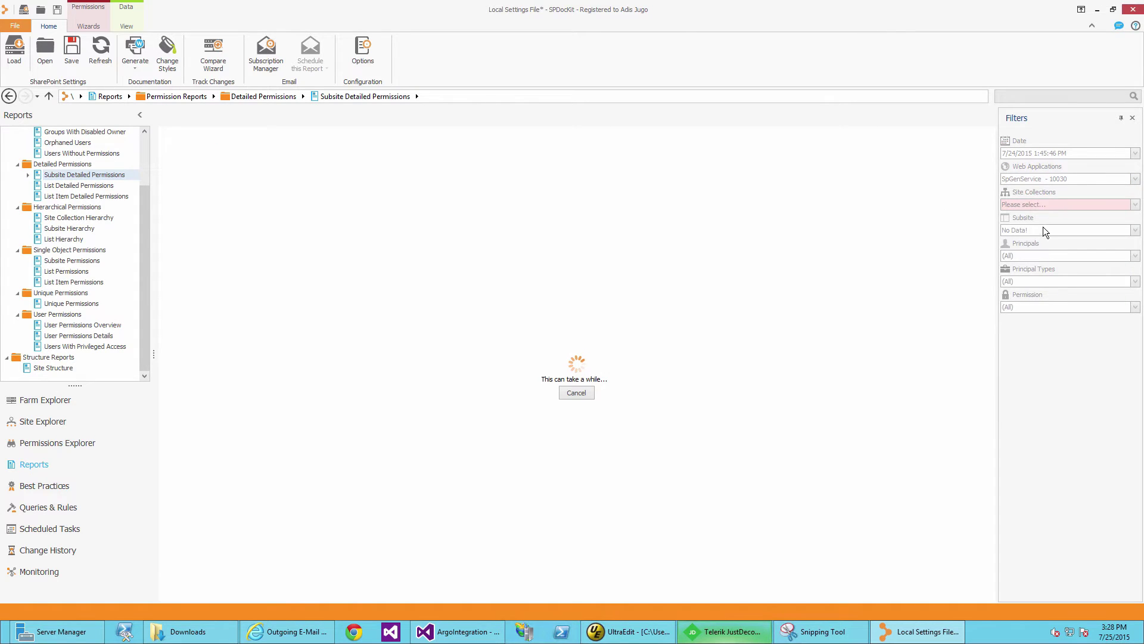
pyautogui.click(1043, 205)
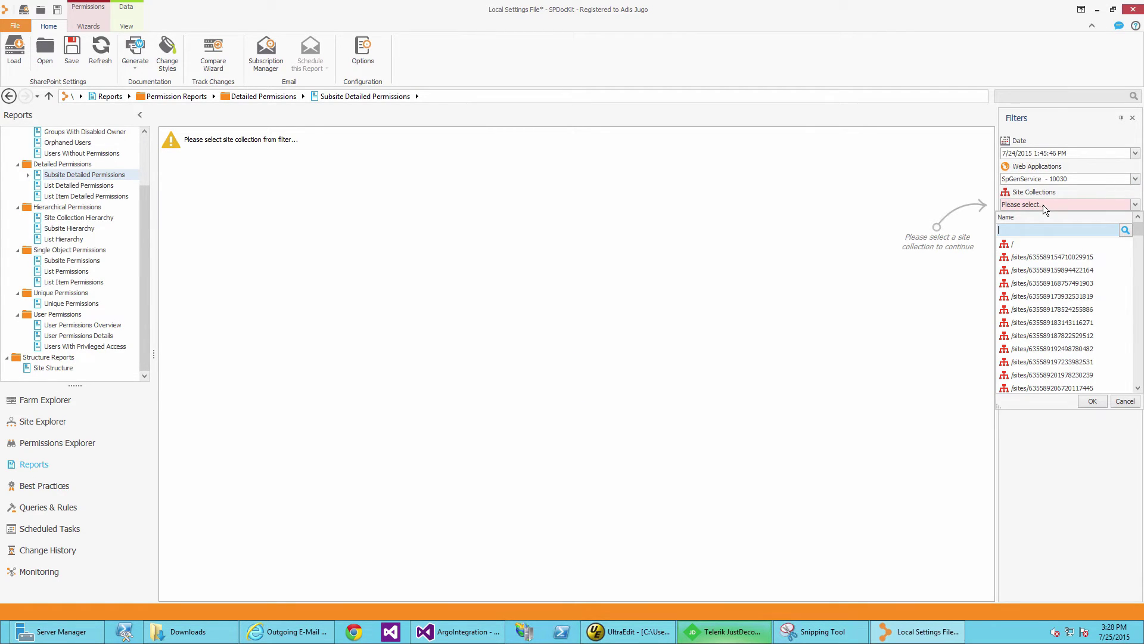
pyautogui.write('326')
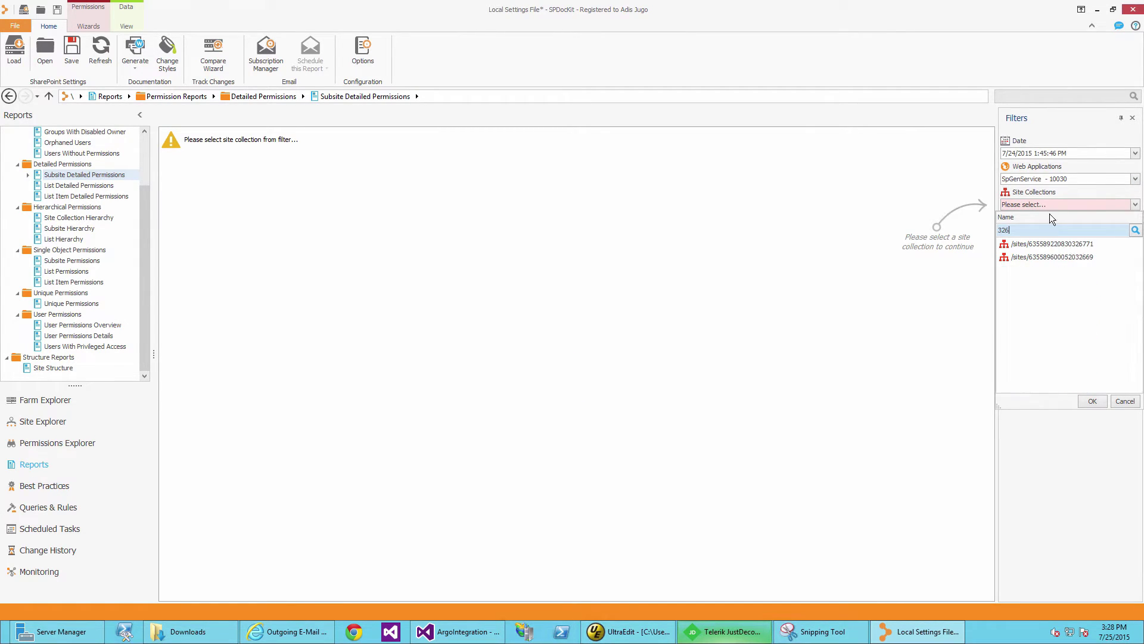
pyautogui.click(1072, 244)
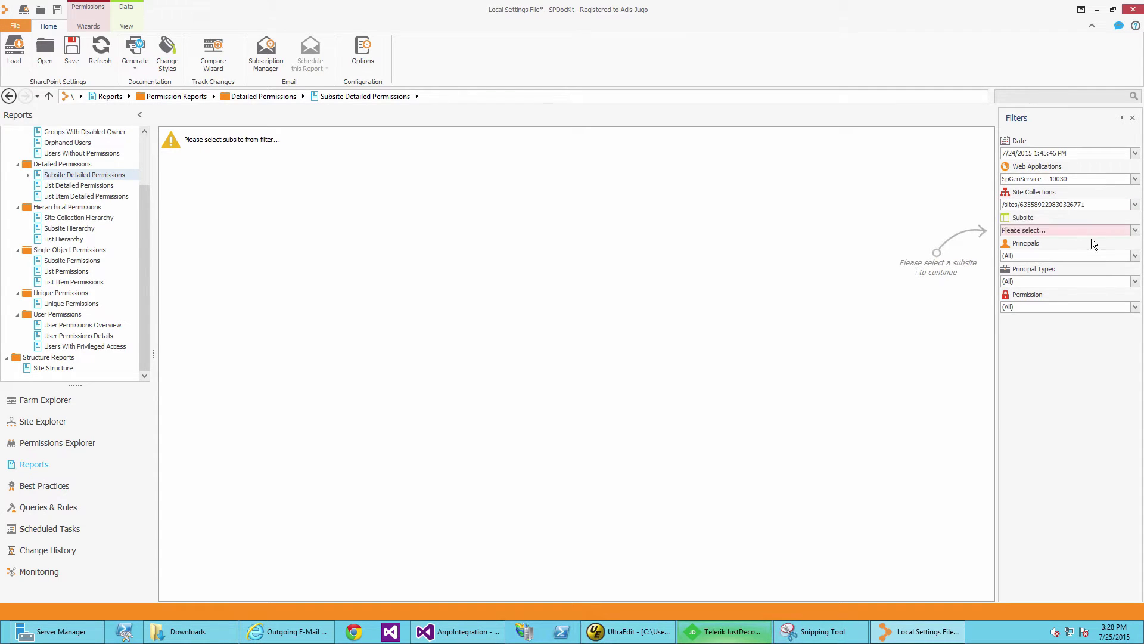
pyautogui.click(1135, 230)
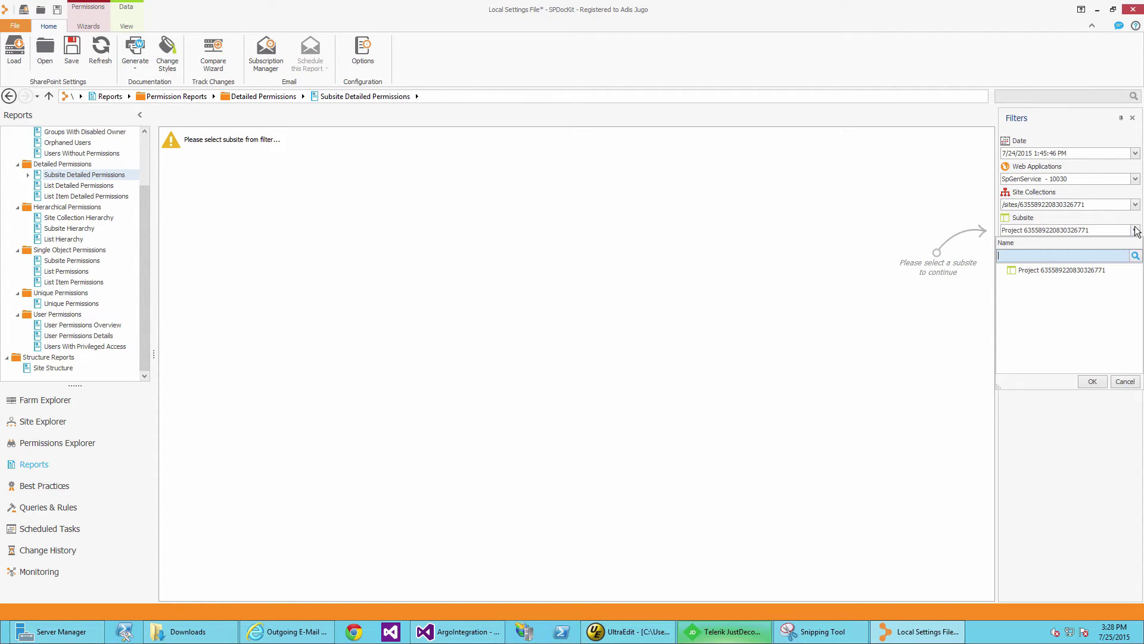
pyautogui.click(1081, 270)
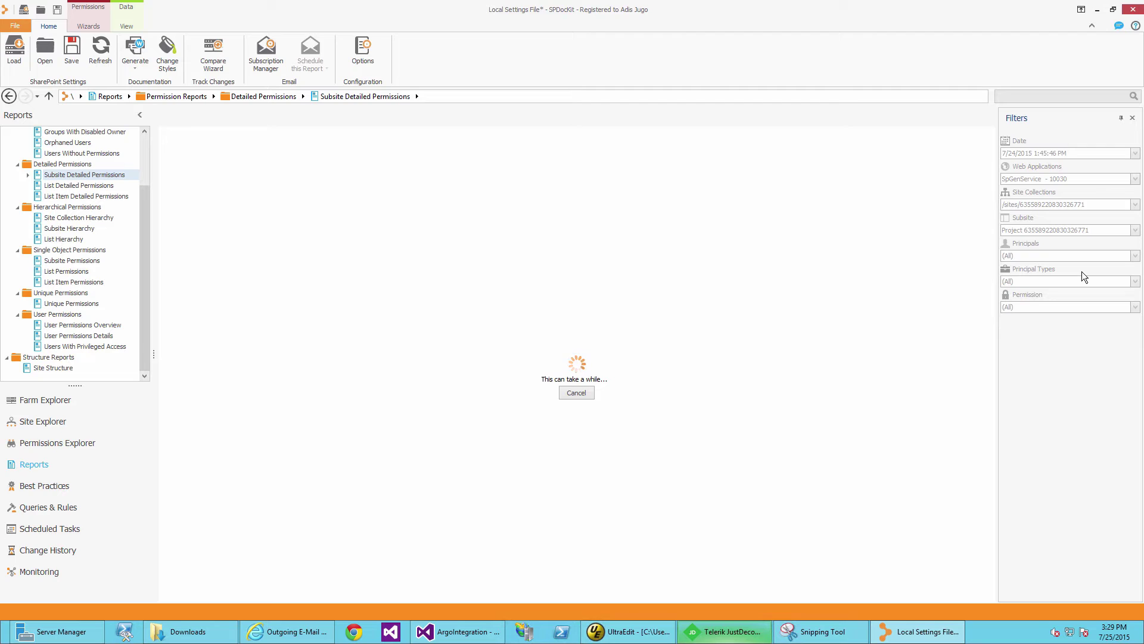
# Add Type and Given Through as grouping levels under Permissions and review the TestGroup1-3 rows.
pyautogui.moveTo(506, 156); pyautogui.dragTo(289, 145)
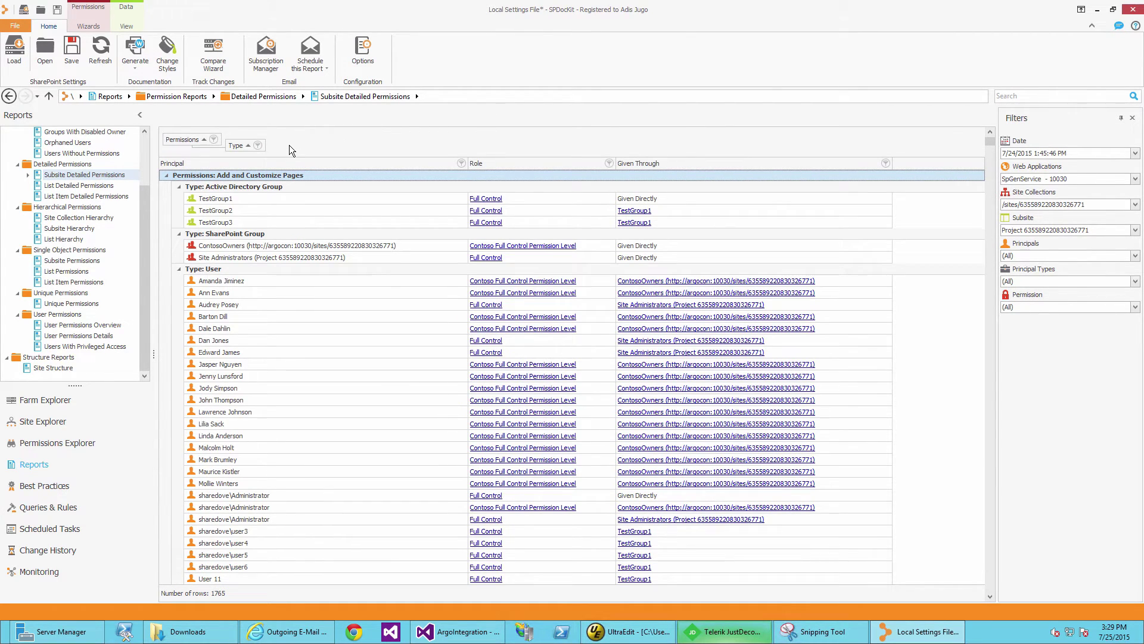
pyautogui.moveTo(658, 163); pyautogui.dragTo(429, 148)
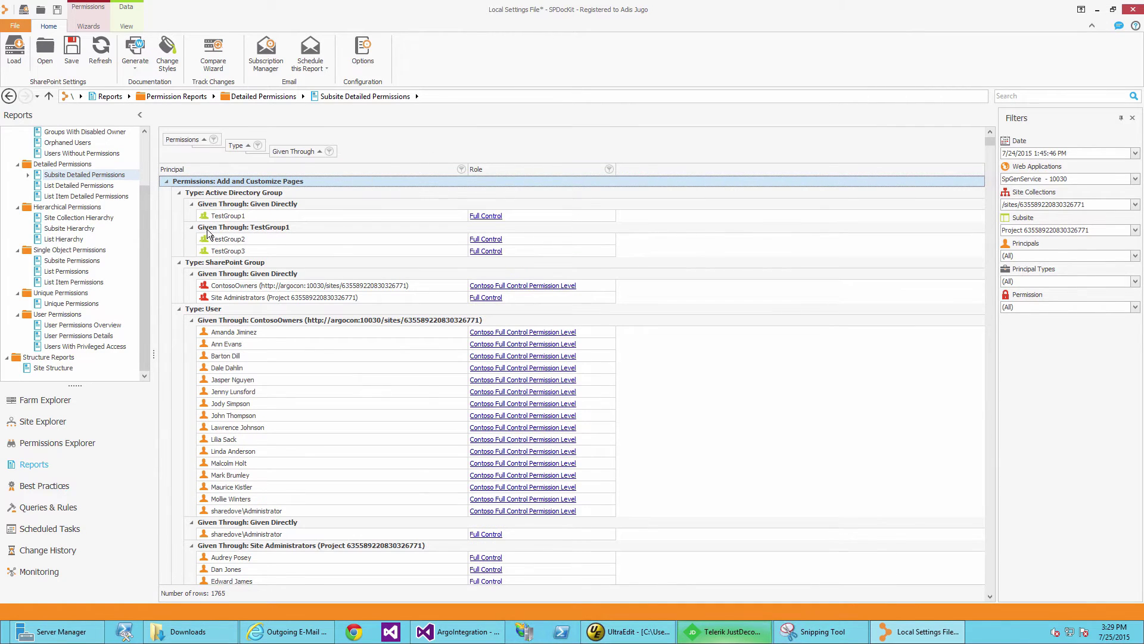
pyautogui.click(267, 194)
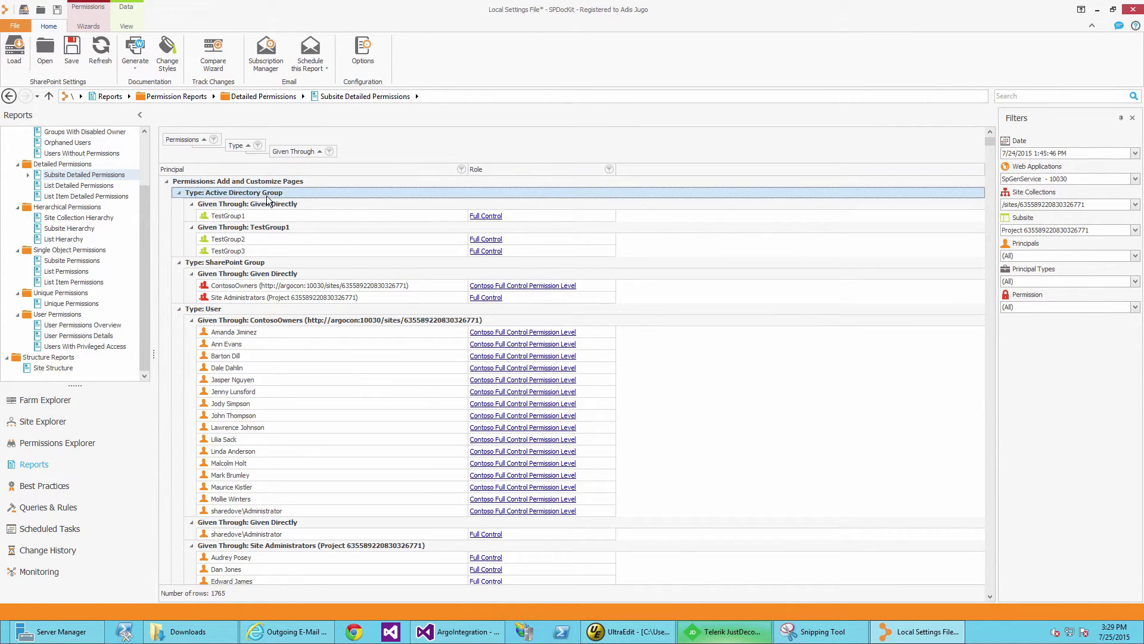
pyautogui.click(272, 218)
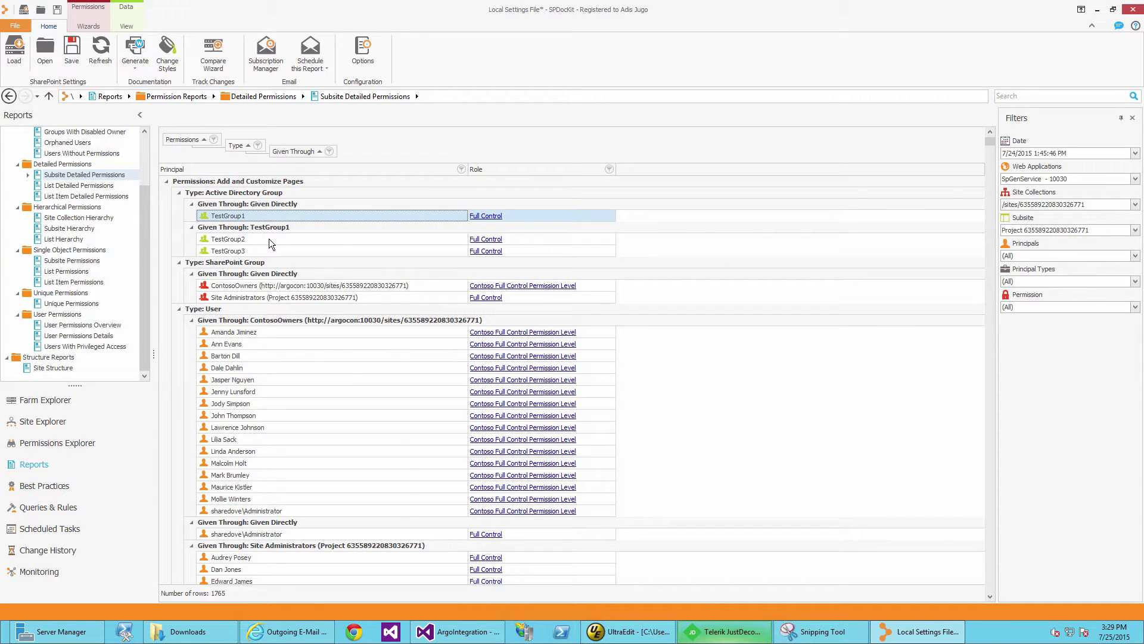
pyautogui.click(270, 239)
pyautogui.click(273, 249)
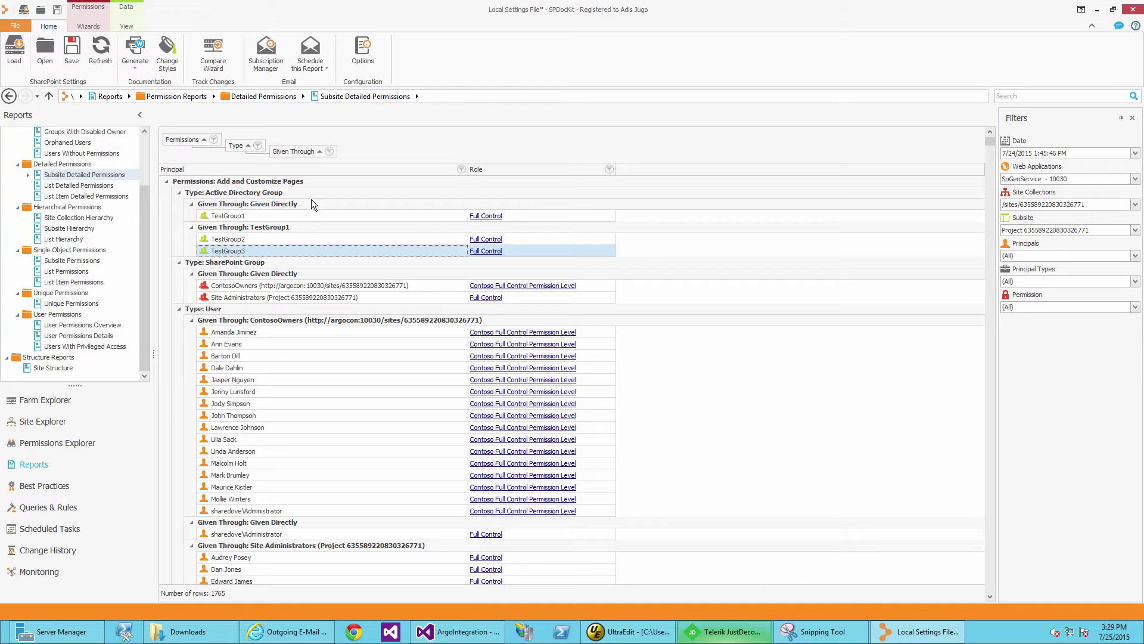
# Look at the Given Through filter editor and value list, closing both without filtering.
pyautogui.rightClick(310, 152)
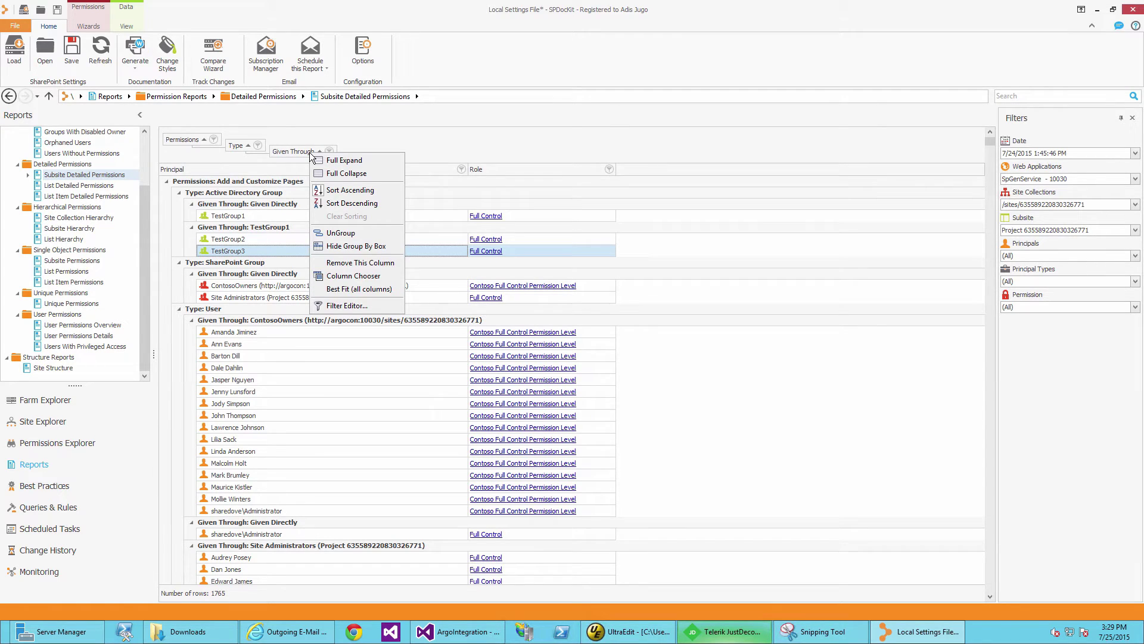
pyautogui.click(343, 305)
pyautogui.click(490, 255)
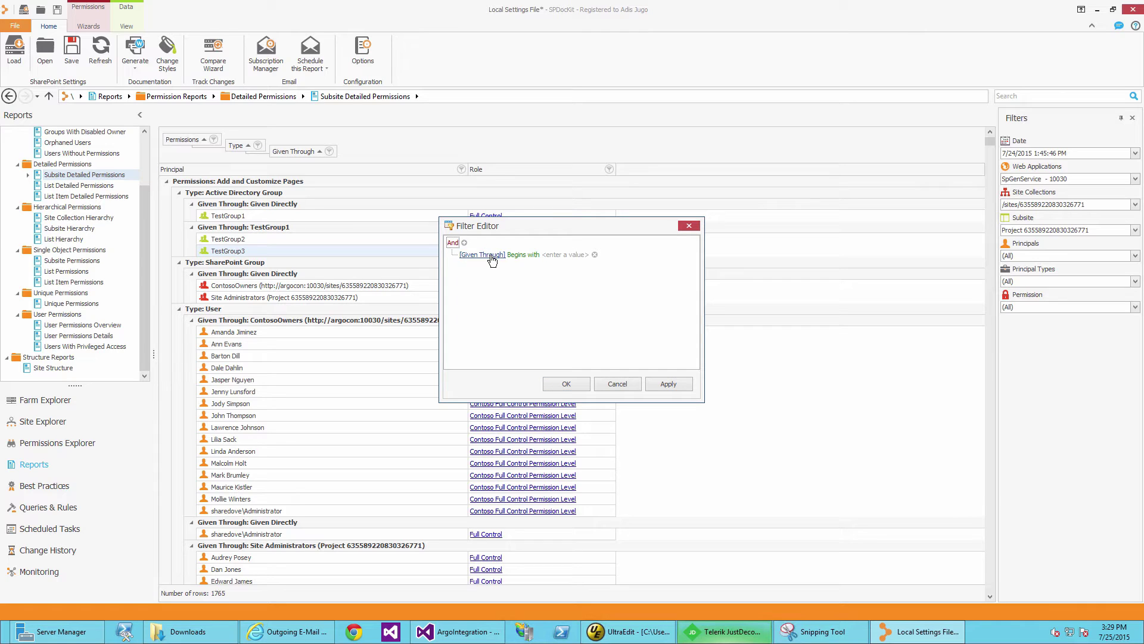
pyautogui.click(627, 384)
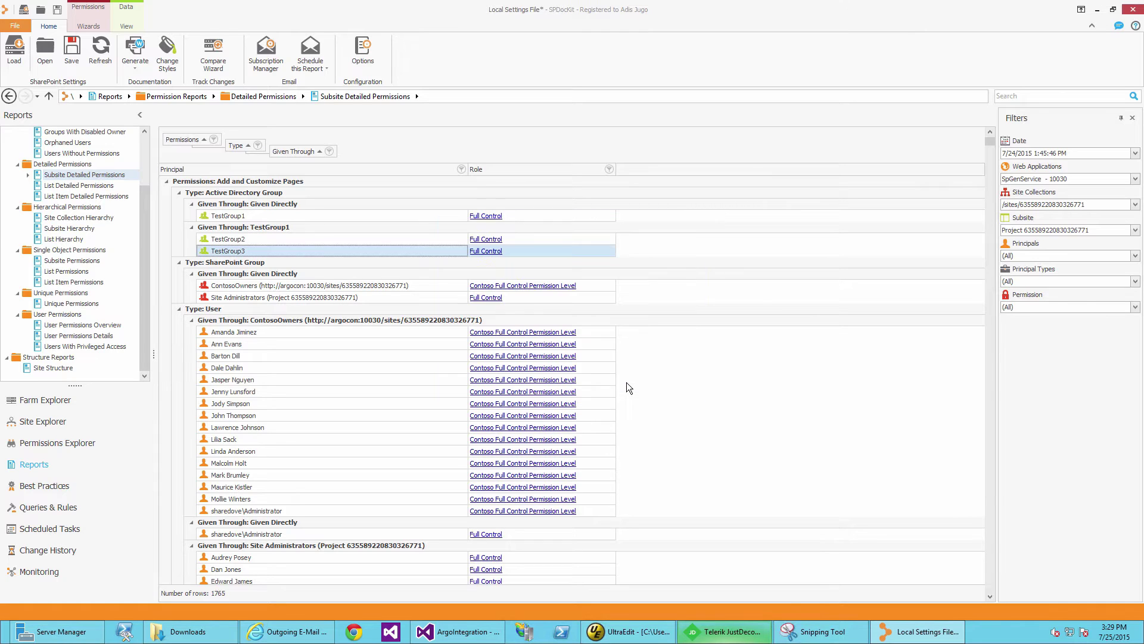
pyautogui.click(329, 151)
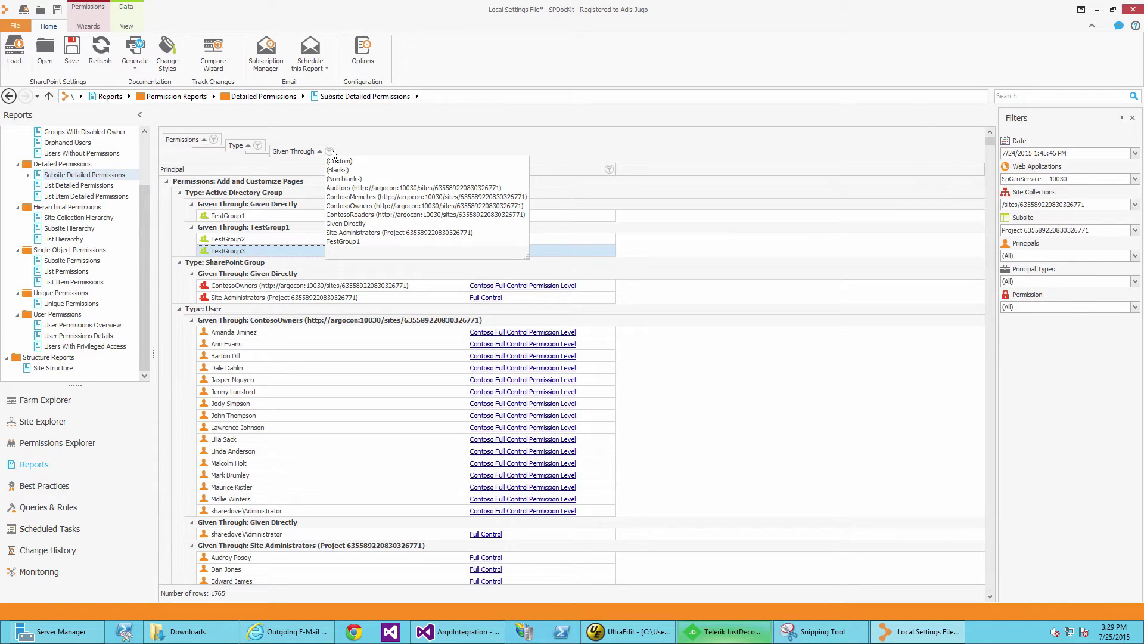
pyautogui.click(332, 152)
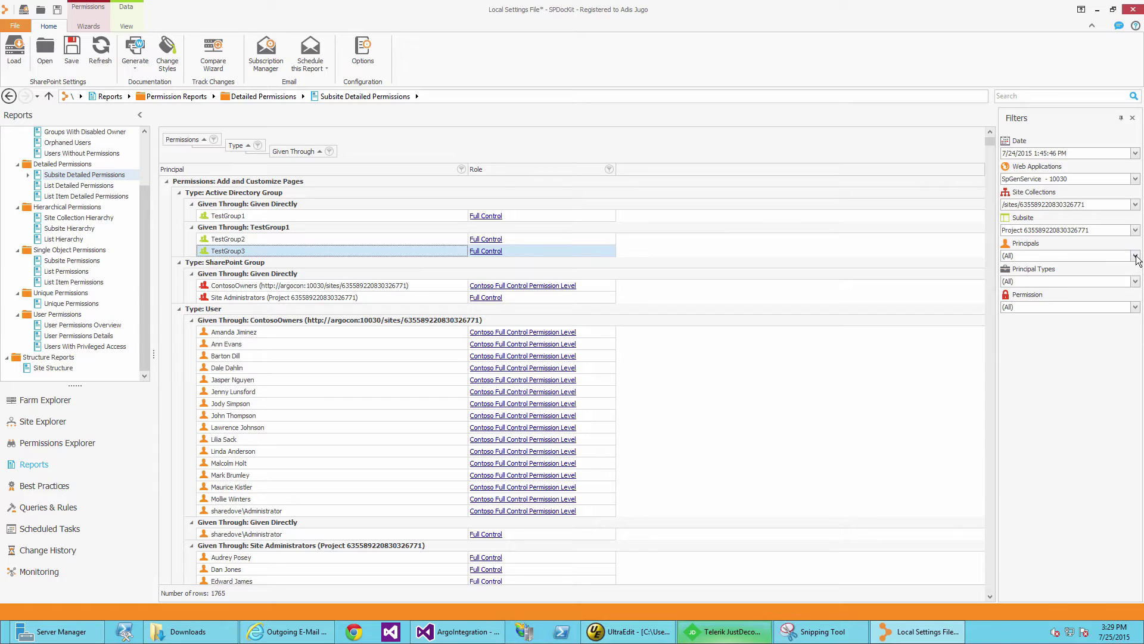
pyautogui.click(1135, 256)
pyautogui.click(1011, 272)
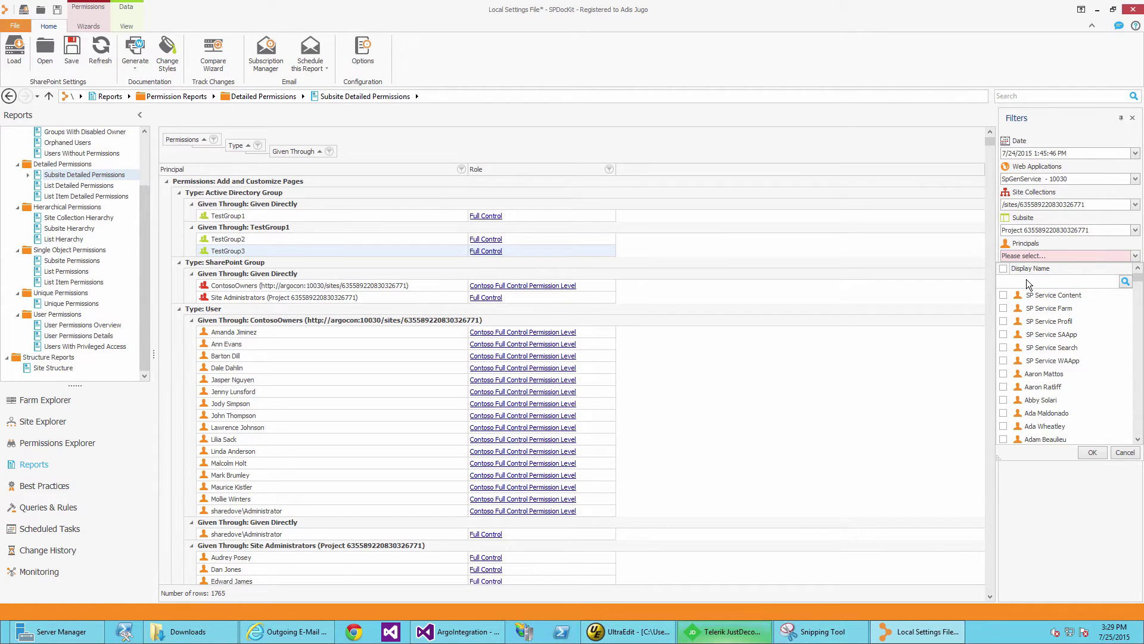
pyautogui.click(1026, 279)
pyautogui.write('user')
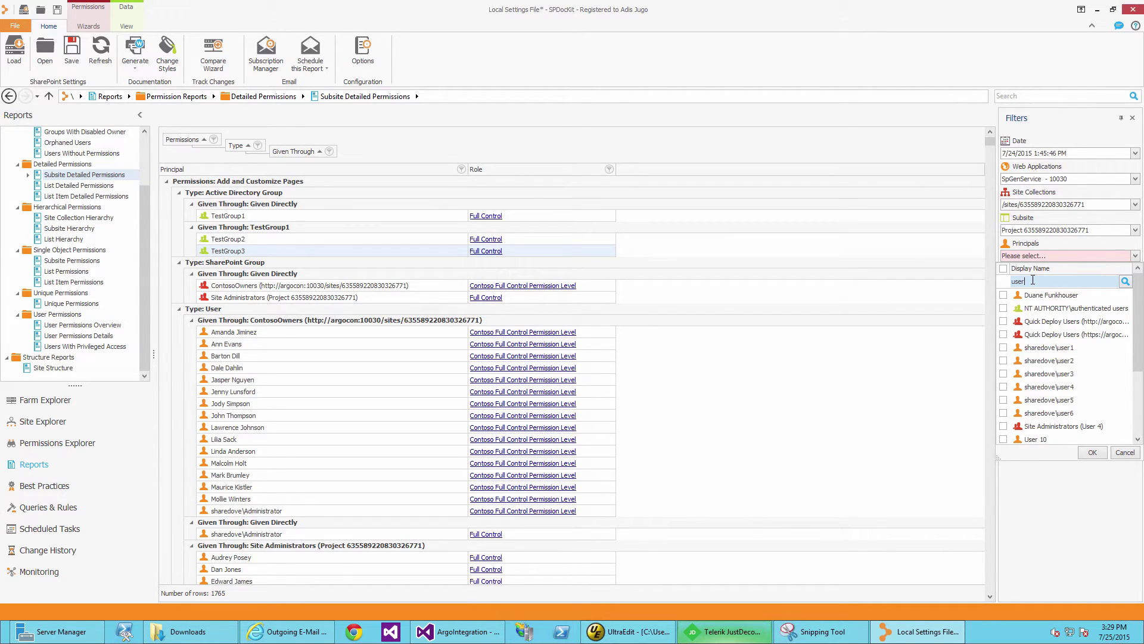
pyautogui.write('3')
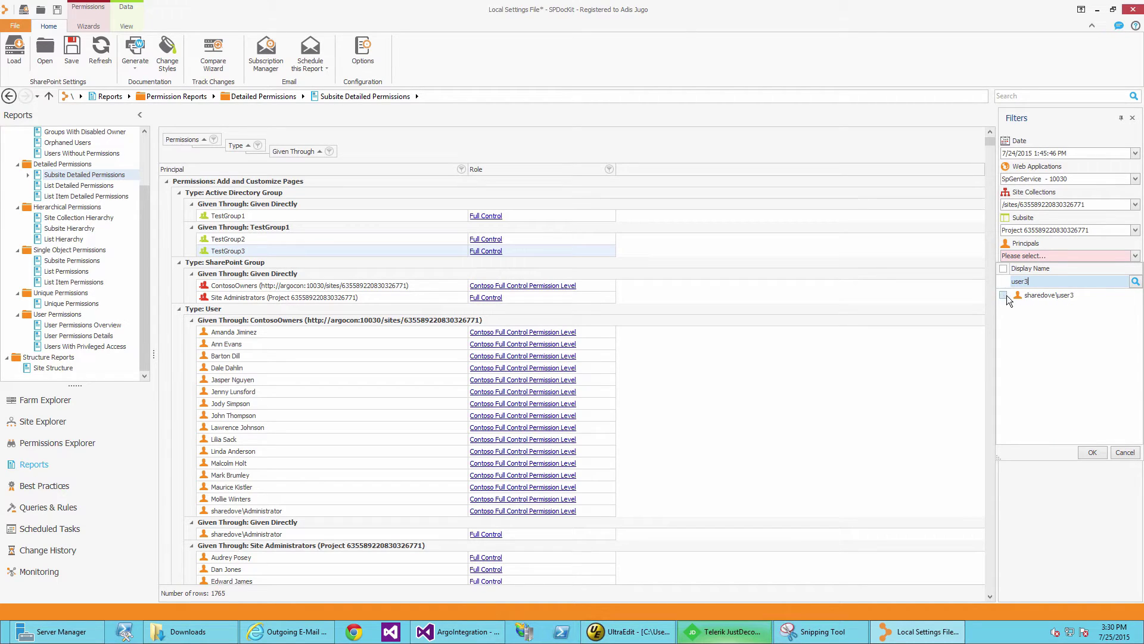
pyautogui.click(1007, 296)
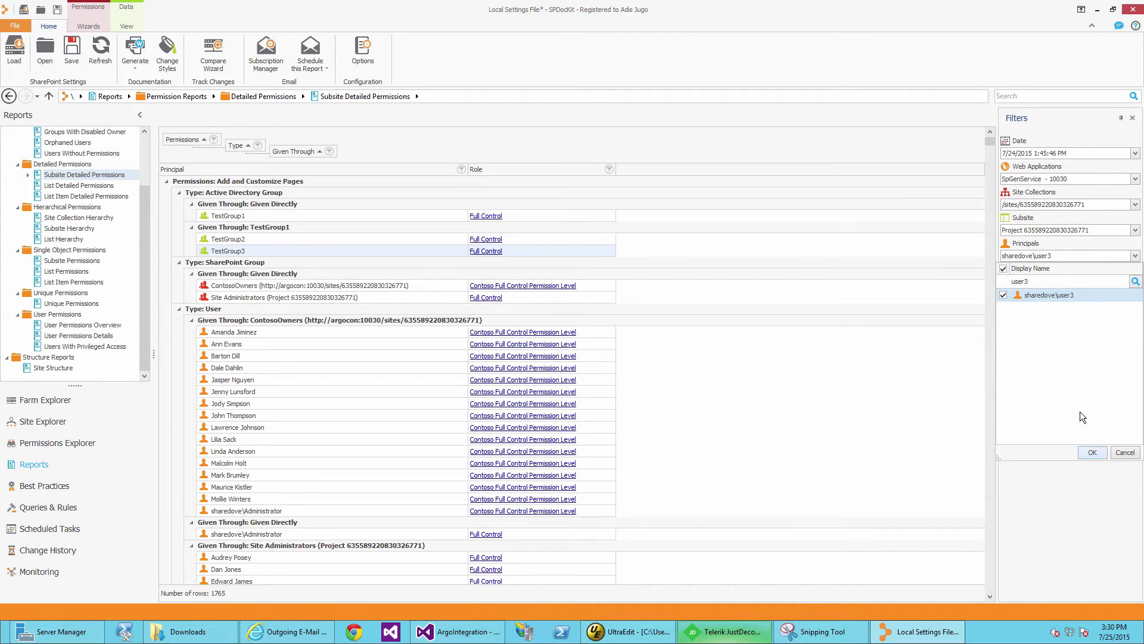
pyautogui.click(1093, 452)
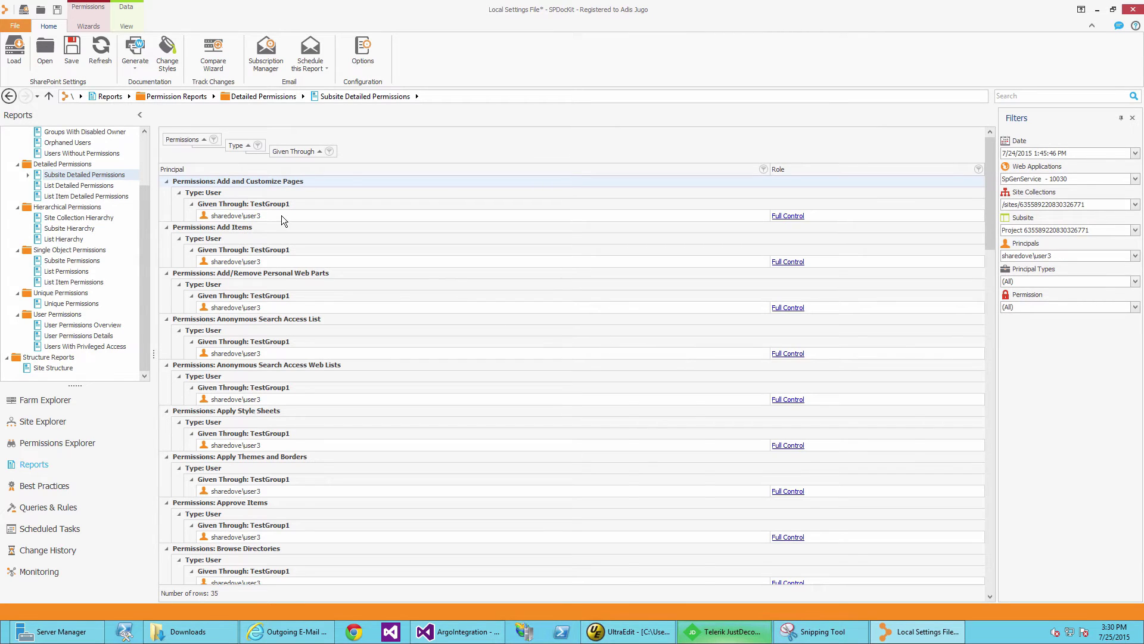
pyautogui.click(281, 216)
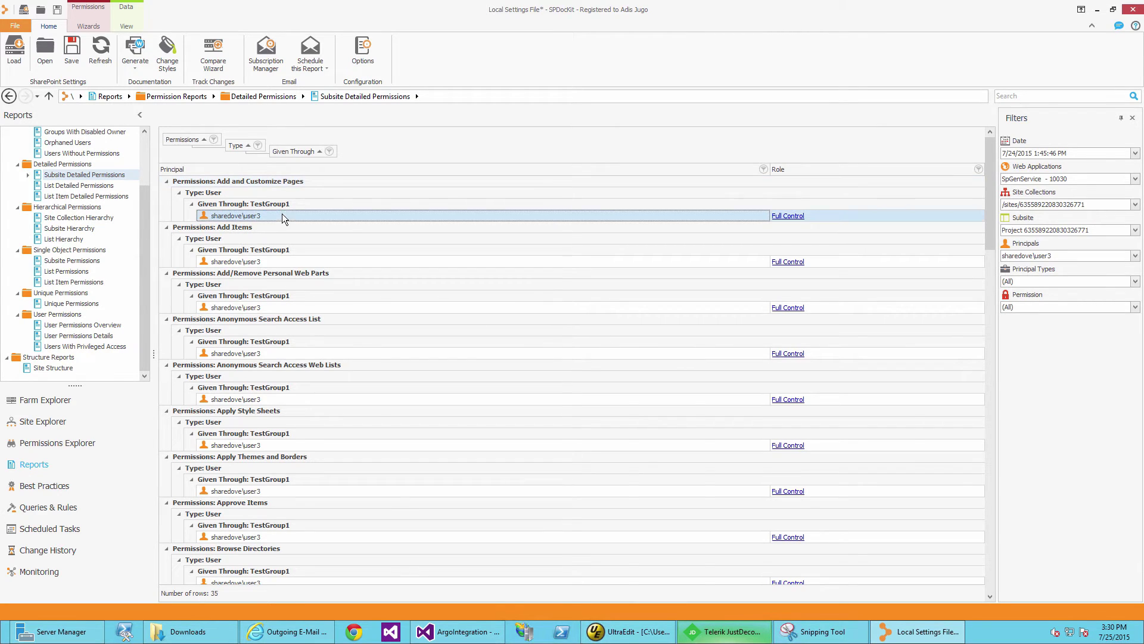
pyautogui.click(320, 489)
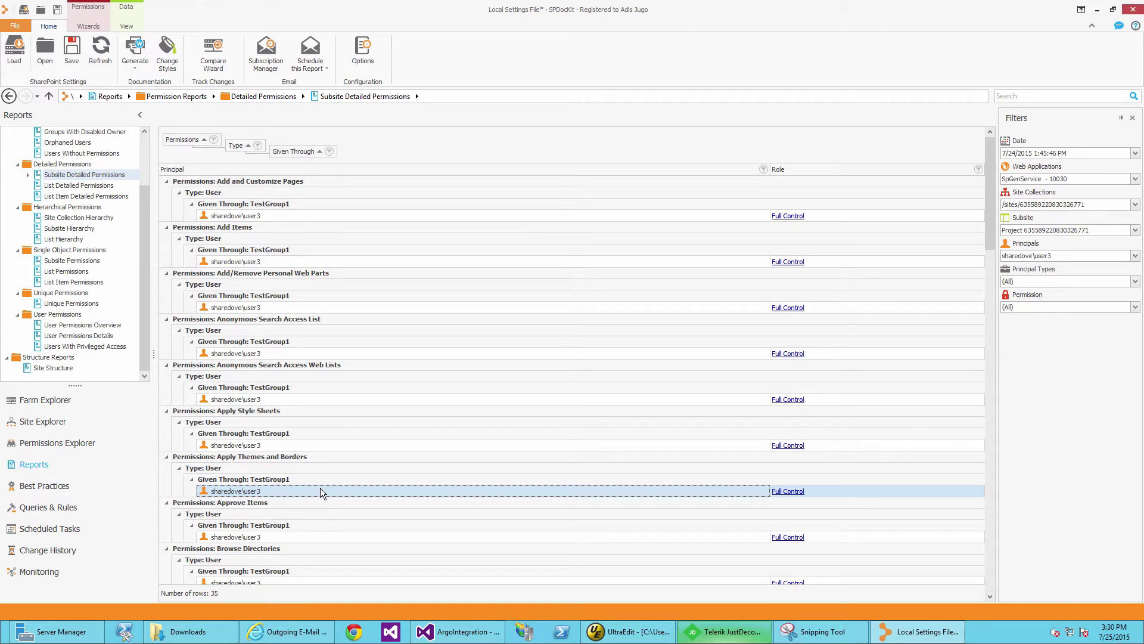
pyautogui.click(1135, 282)
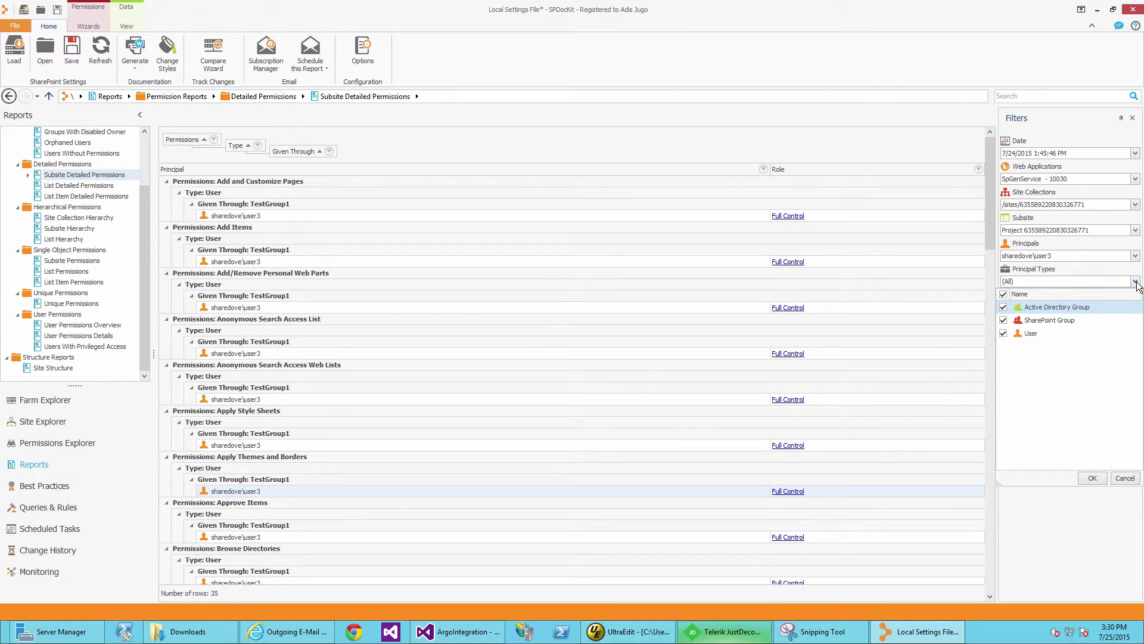
pyautogui.click(1003, 320)
pyautogui.click(1003, 306)
pyautogui.click(1096, 476)
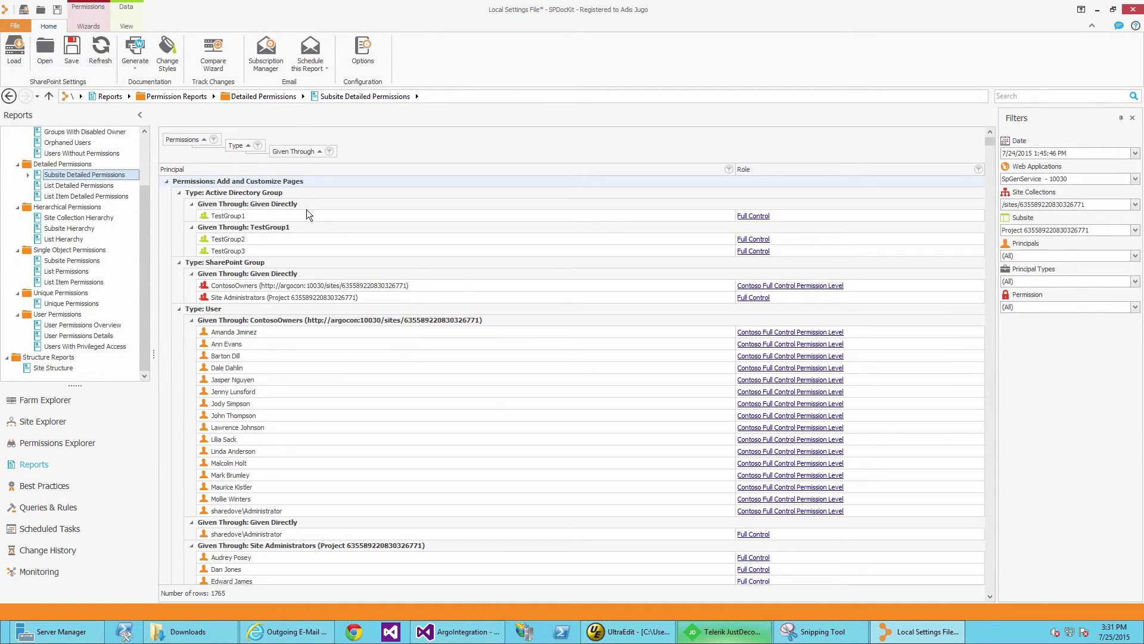
# Save the current report layout as the view 'Grouped Subsite permissions view'.
pyautogui.click(313, 216)
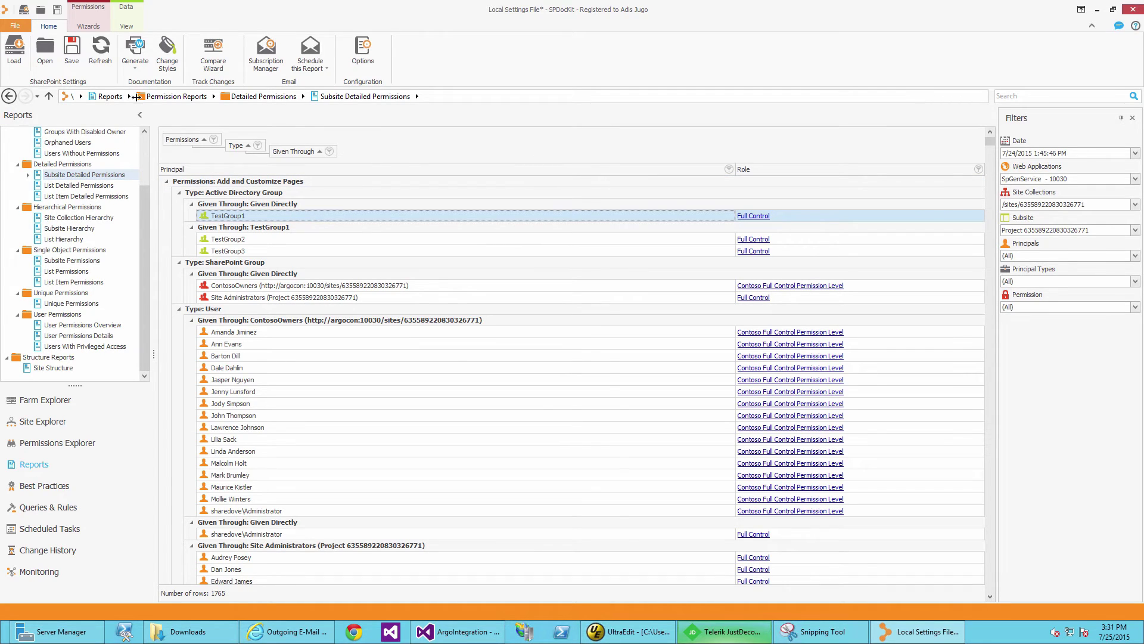
pyautogui.click(124, 27)
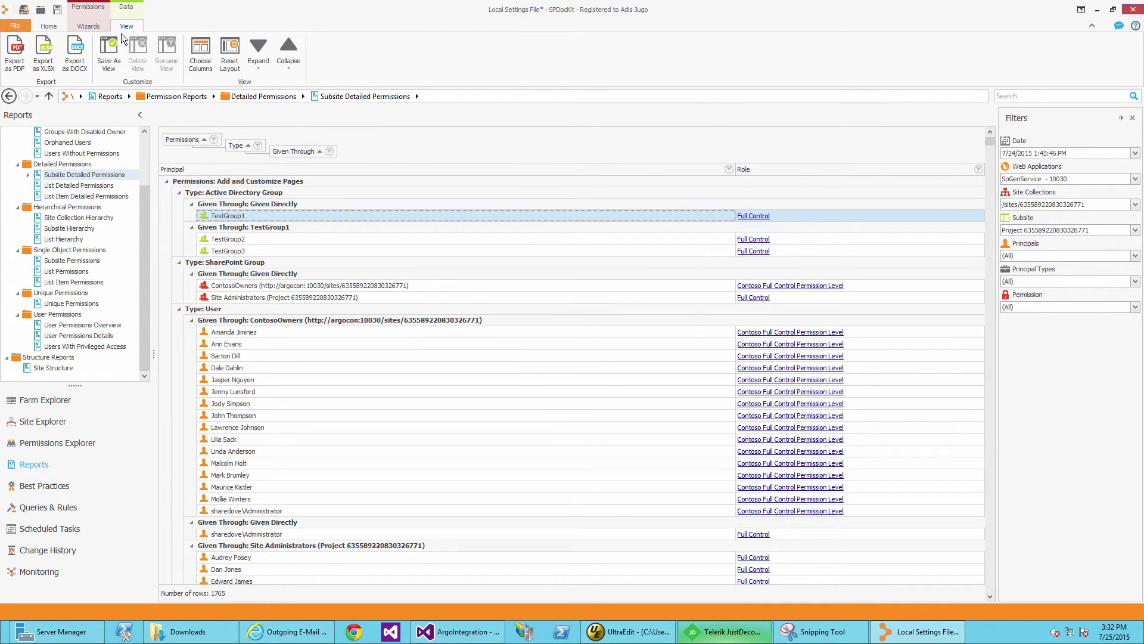
pyautogui.click(108, 54)
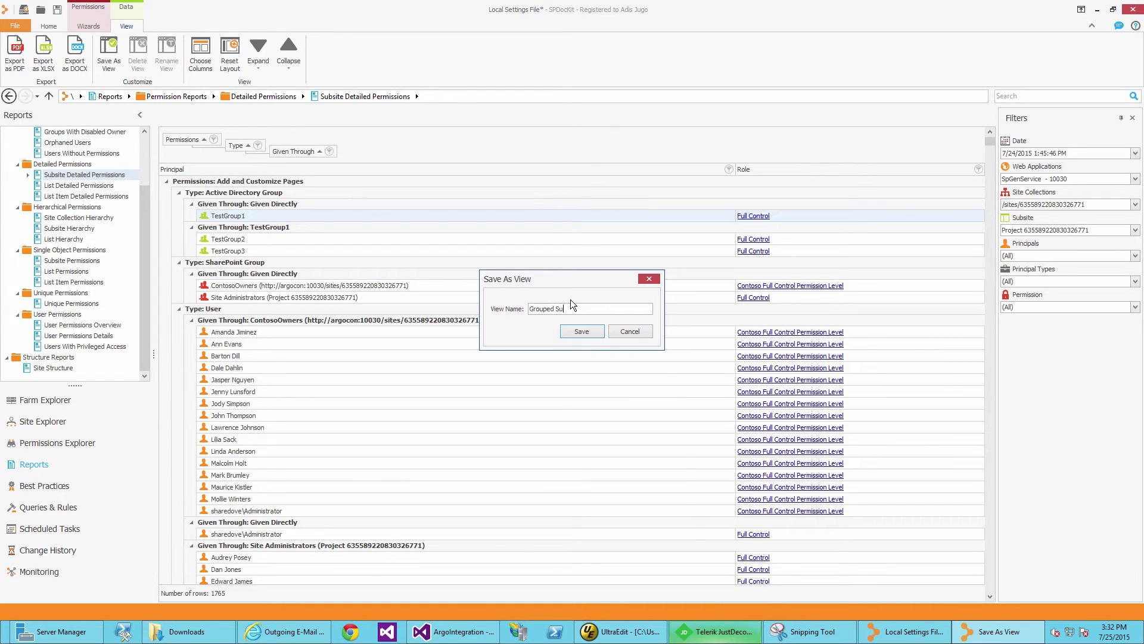
pyautogui.write('Grouped Subsite permissions view')
pyautogui.click(594, 335)
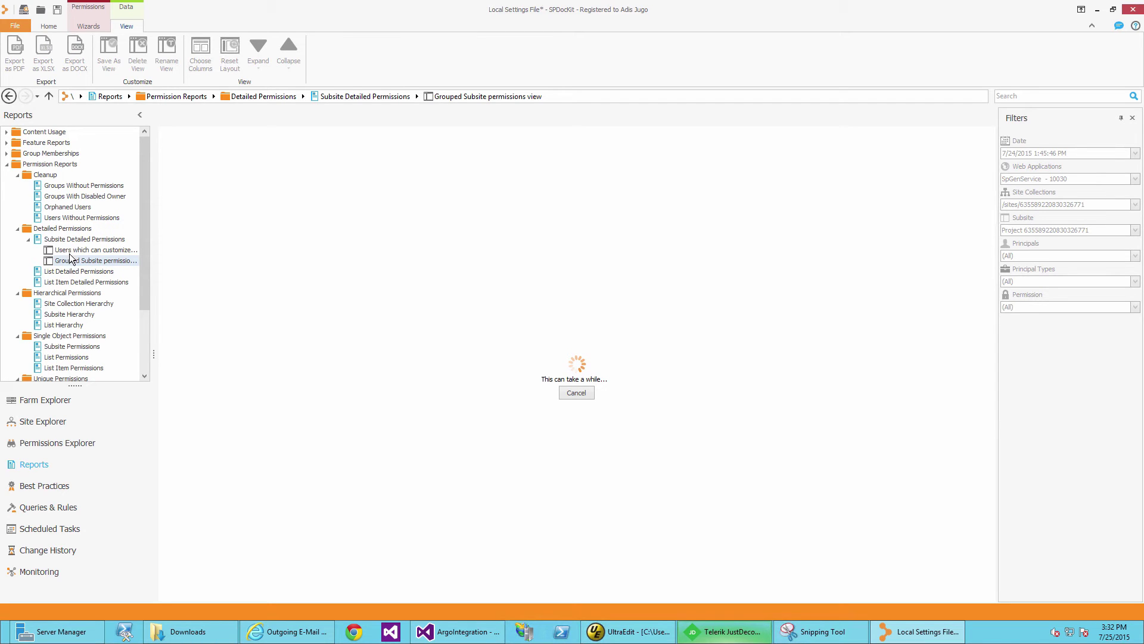
# Check the page-customizing users view's Permission filter, then return to the grouped view.
pyautogui.click(71, 251)
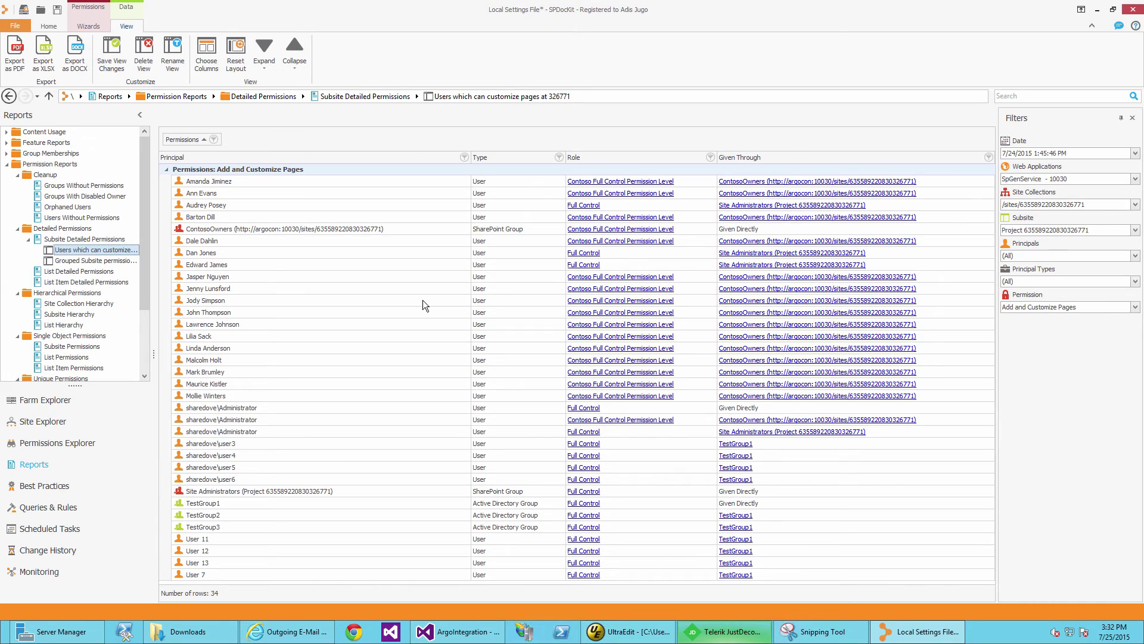
pyautogui.click(1122, 308)
pyautogui.click(1134, 308)
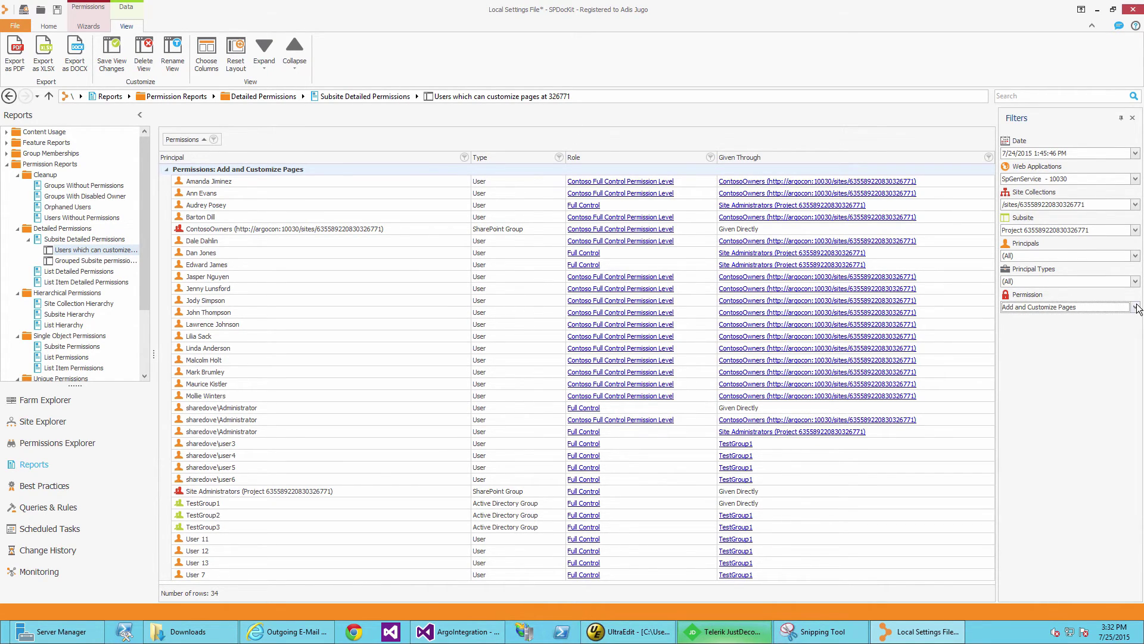
pyautogui.click(64, 262)
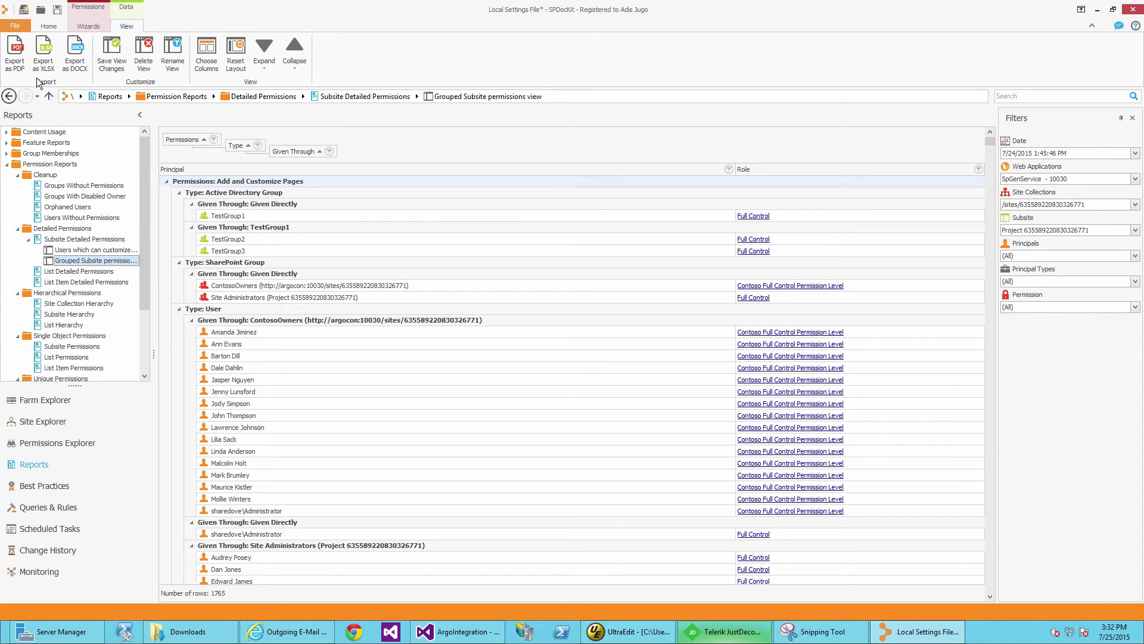
# Export the grouped report to the Desktop as subsites_report.pdf.
pyautogui.click(16, 60)
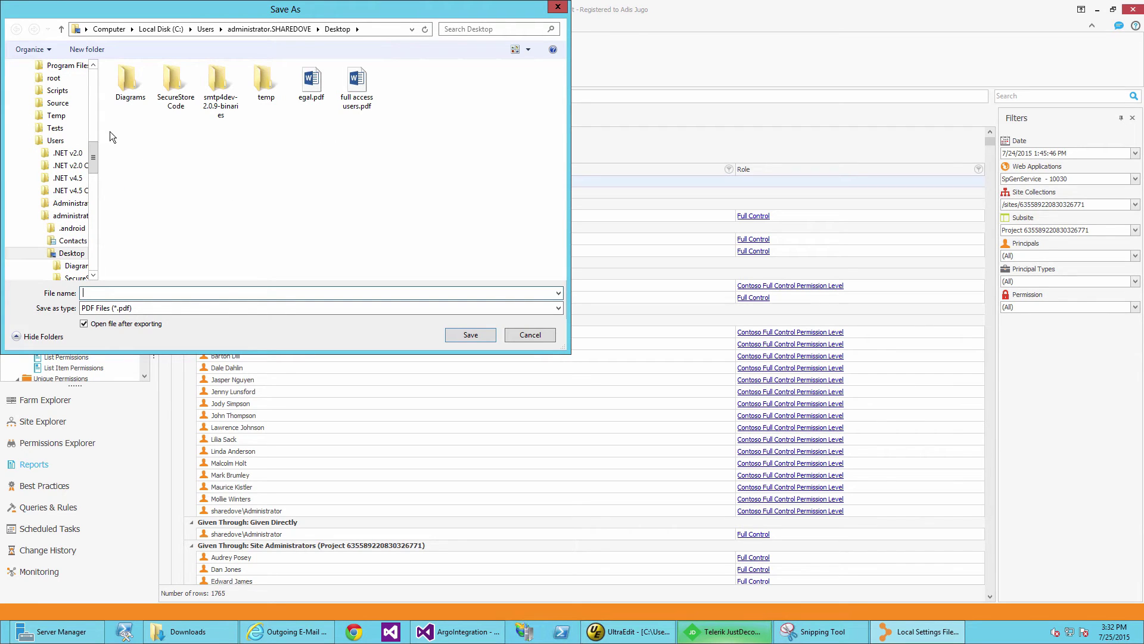
pyautogui.moveTo(94, 152); pyautogui.dragTo(94, 67)
pyautogui.click(47, 82)
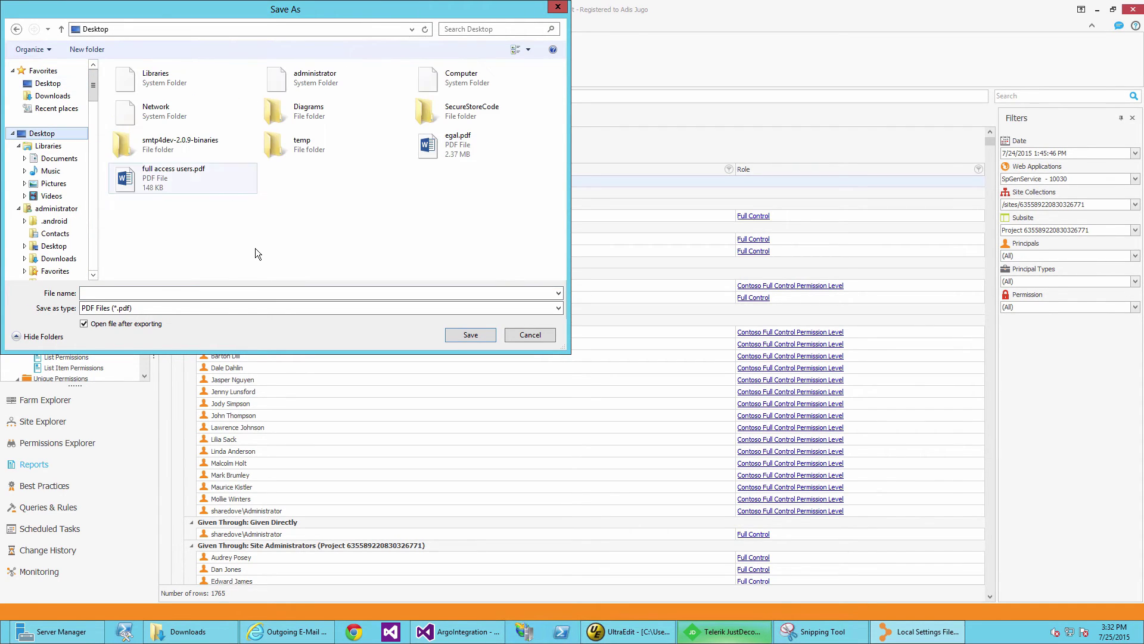
pyautogui.click(184, 292)
pyautogui.write('subs')
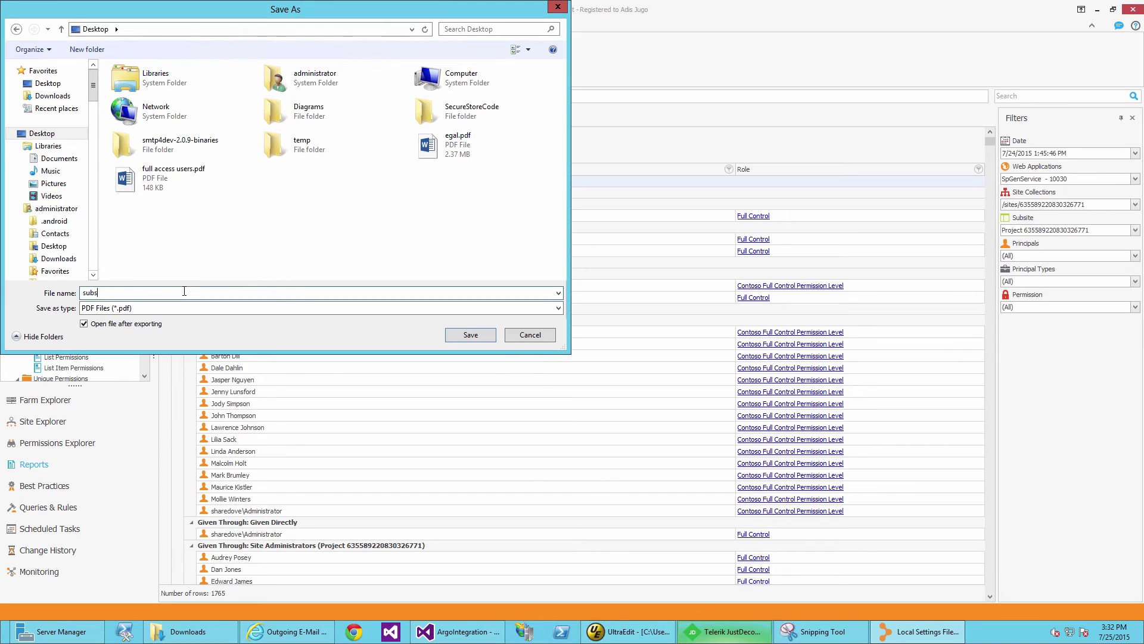
pyautogui.write('ites_report')
pyautogui.press('Return')
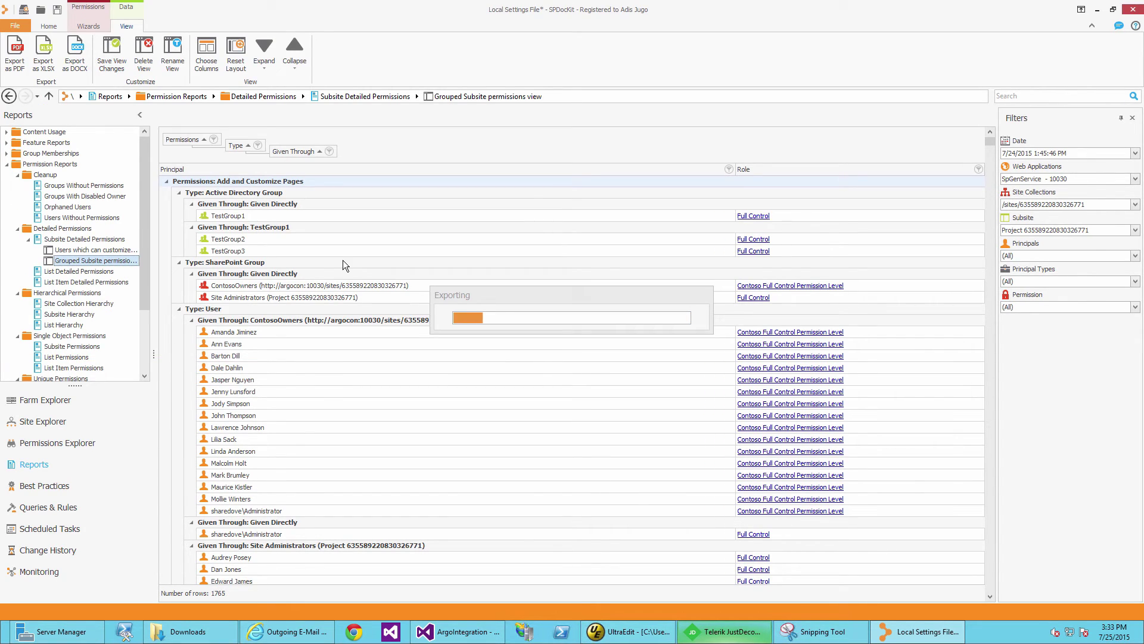
# Export the same report as a Word document named subsites_report.
pyautogui.click(75, 54)
pyautogui.write('su')
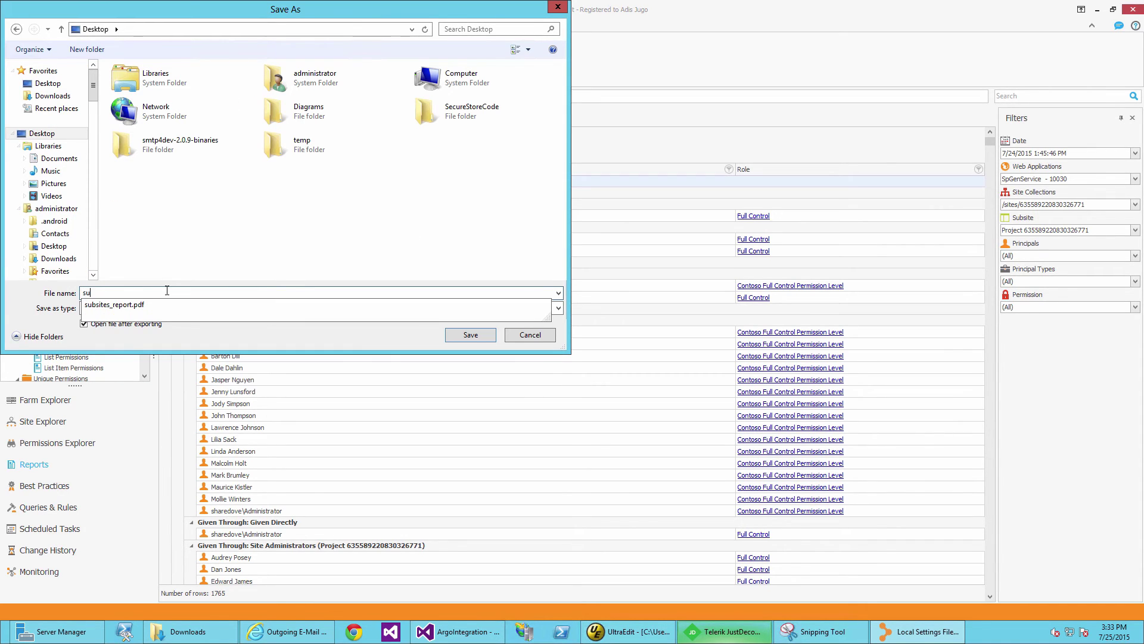
pyautogui.write('bsites_report')
pyautogui.click(242, 329)
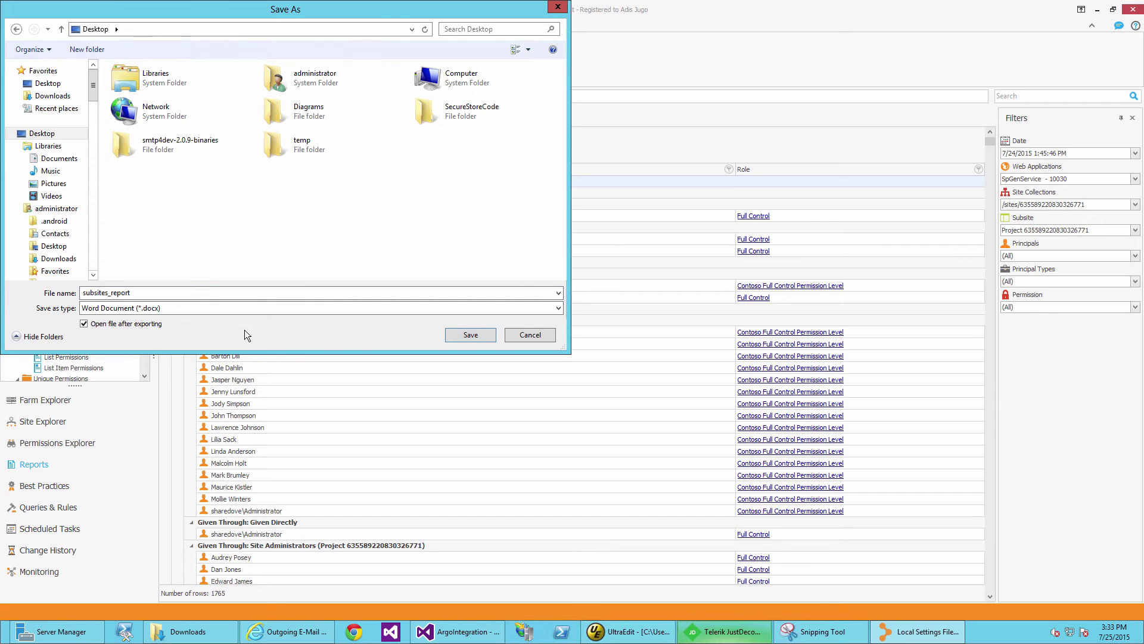
pyautogui.click(466, 331)
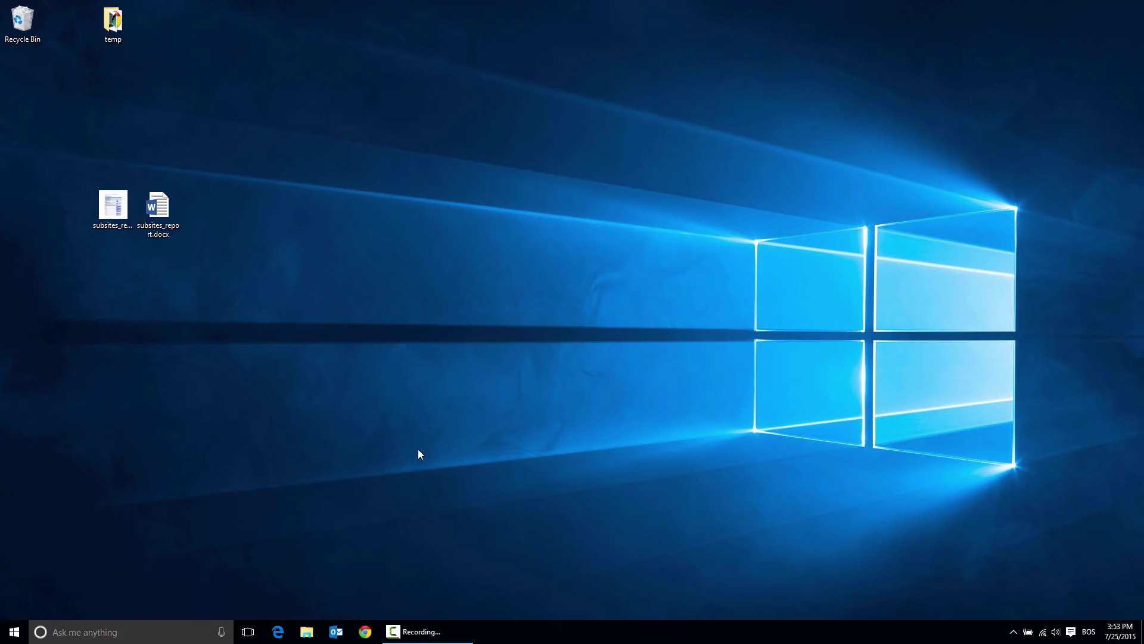
pyautogui.click(108, 214)
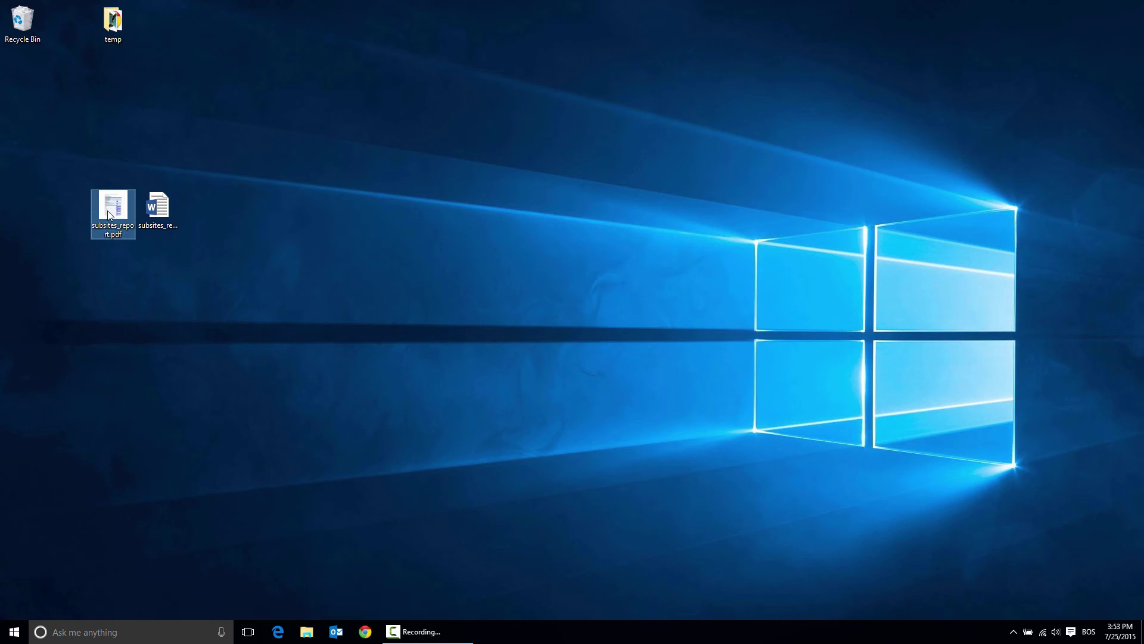
pyautogui.doubleClick(108, 214)
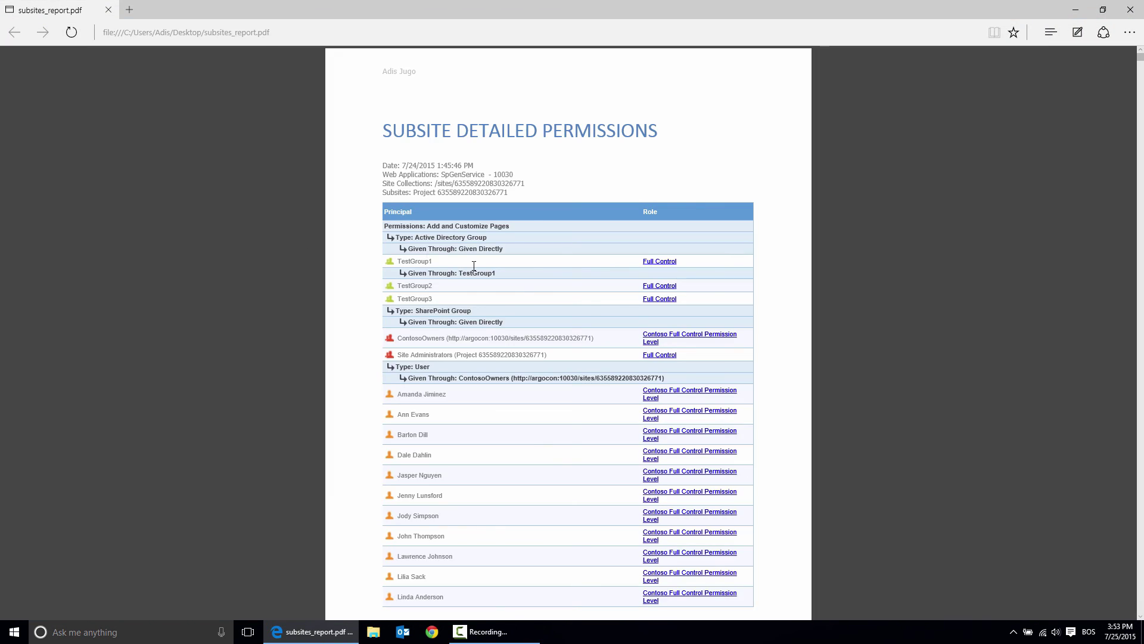
pyautogui.scroll(-15, 474, 266)
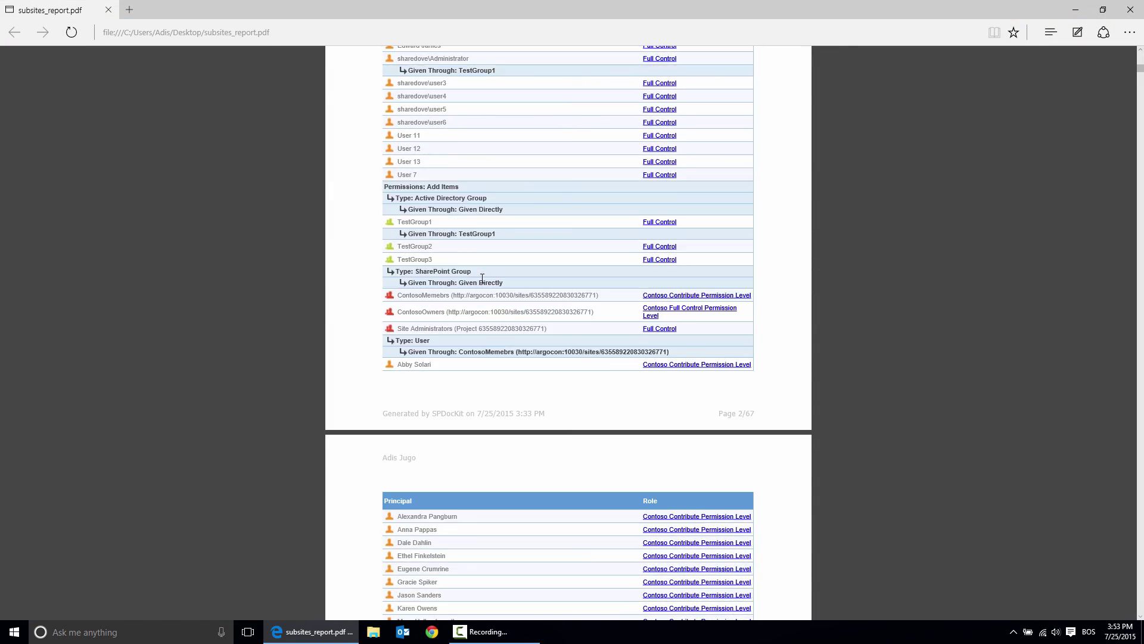
pyautogui.scroll(-15, 482, 278)
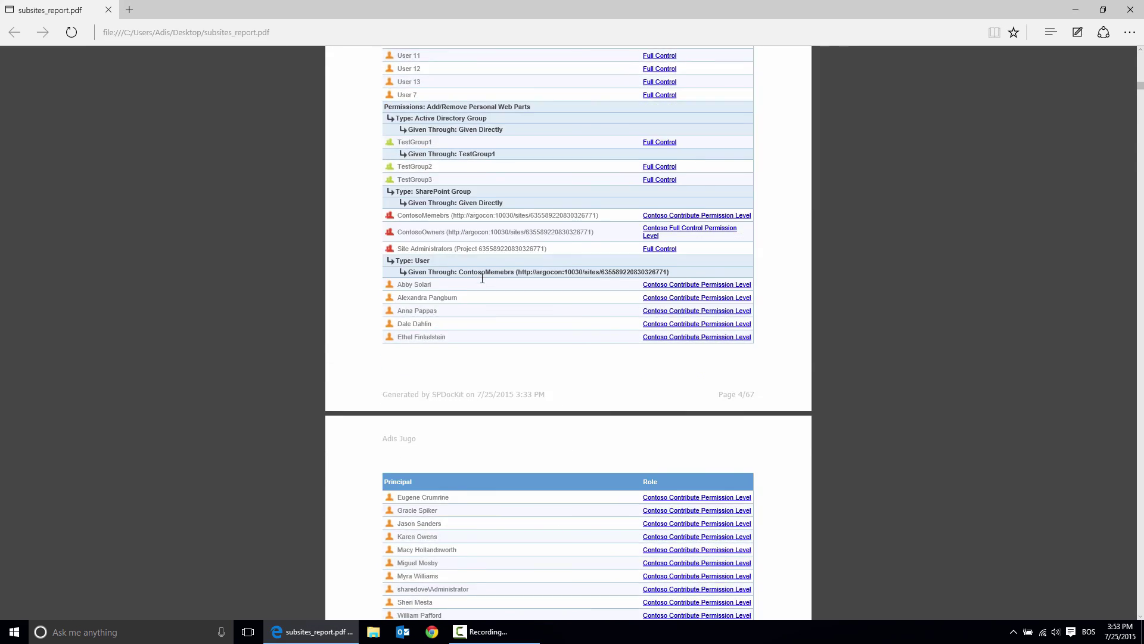
pyautogui.scroll(15, 482, 279)
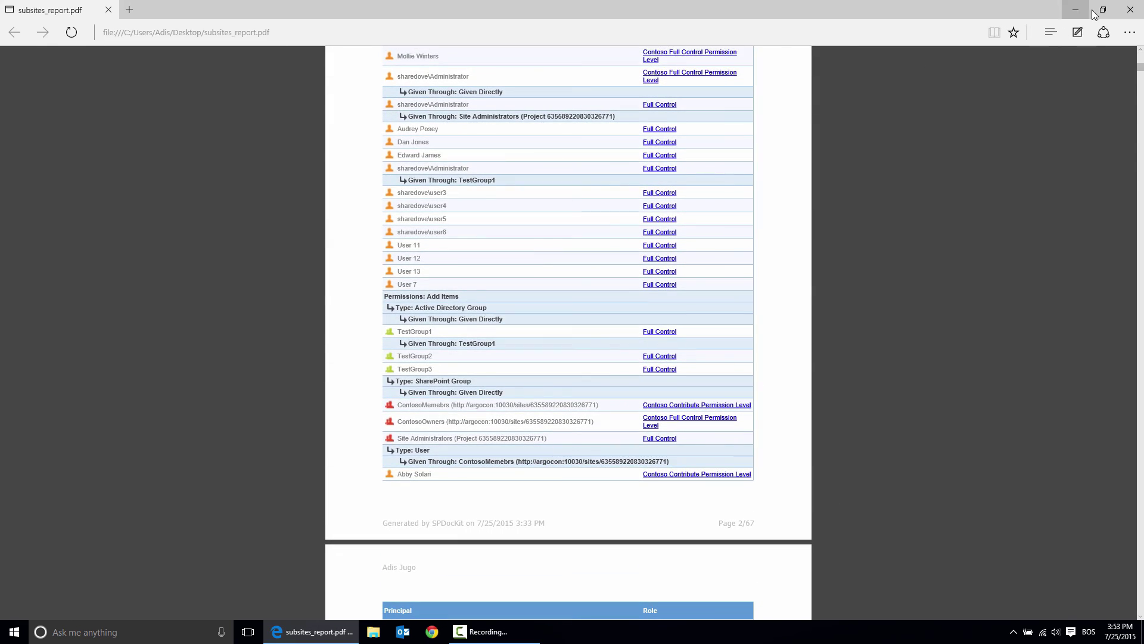
pyautogui.click(1131, 10)
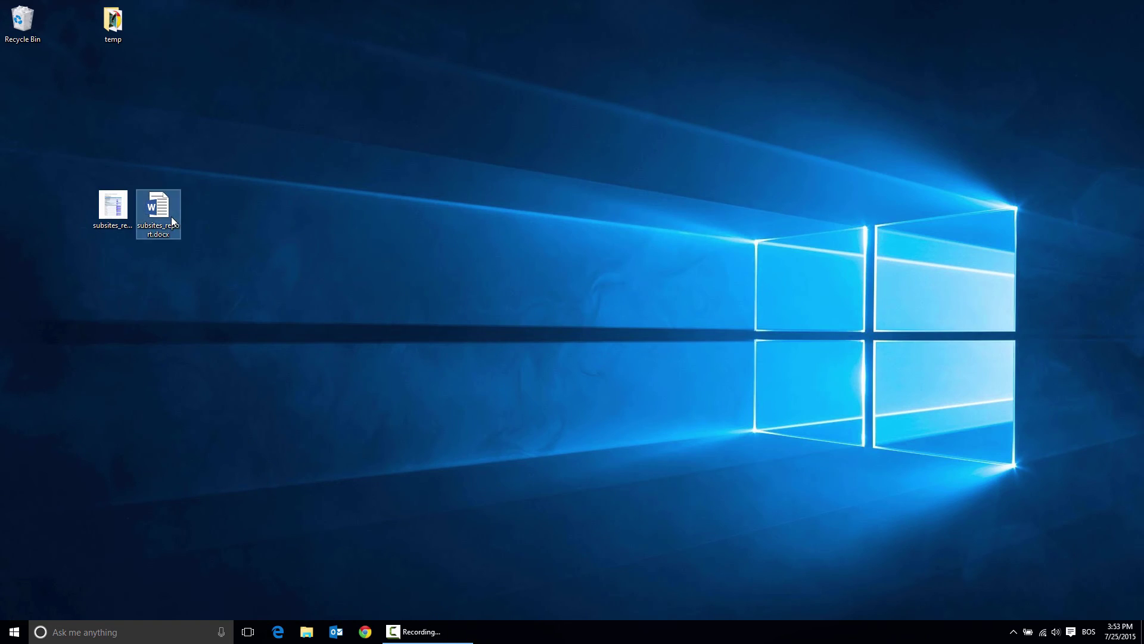
# Open subsites_report.docx in Word and scroll through the exported report.
pyautogui.doubleClick(171, 216)
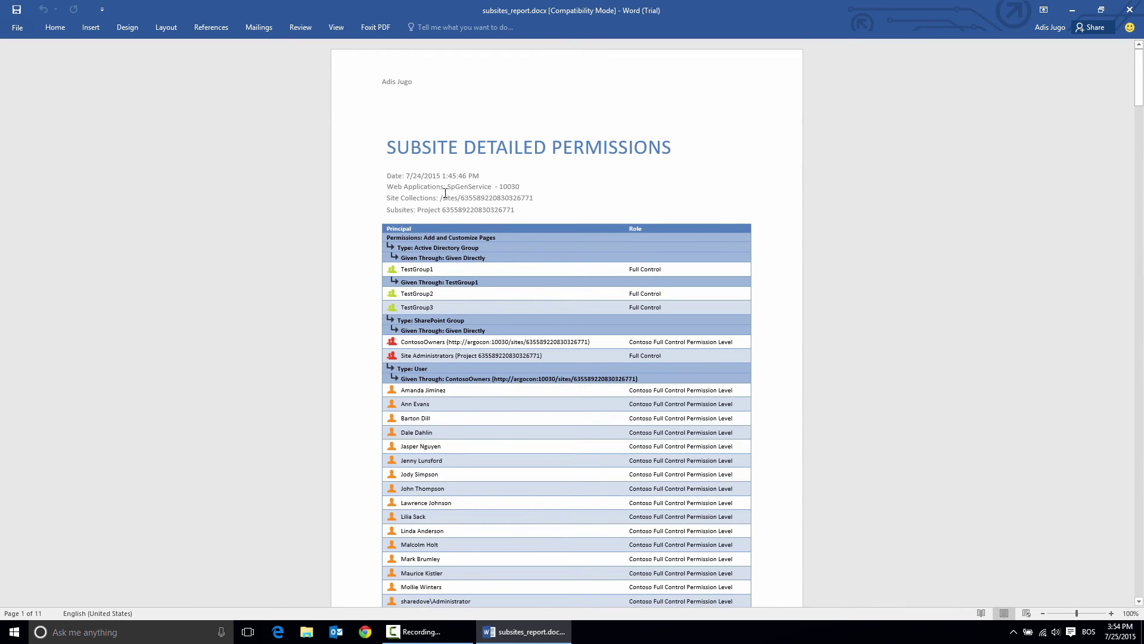
pyautogui.scroll(-2, 445, 192)
pyautogui.scroll(-20, 445, 192)
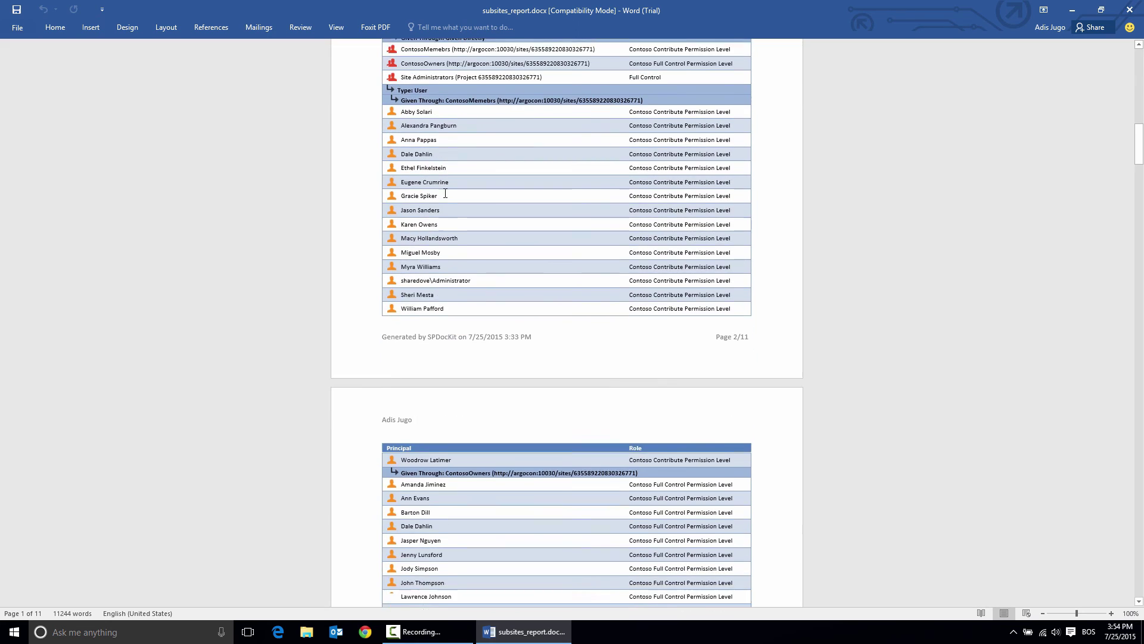
pyautogui.scroll(-9, 446, 197)
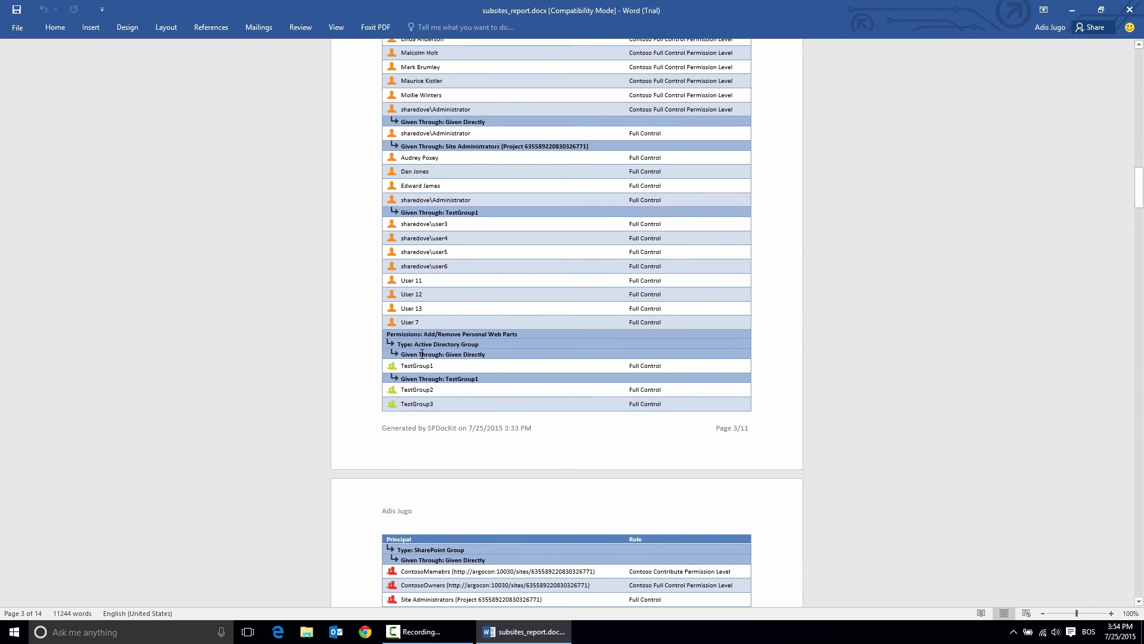
pyautogui.click(422, 366)
pyautogui.scroll(15, 422, 367)
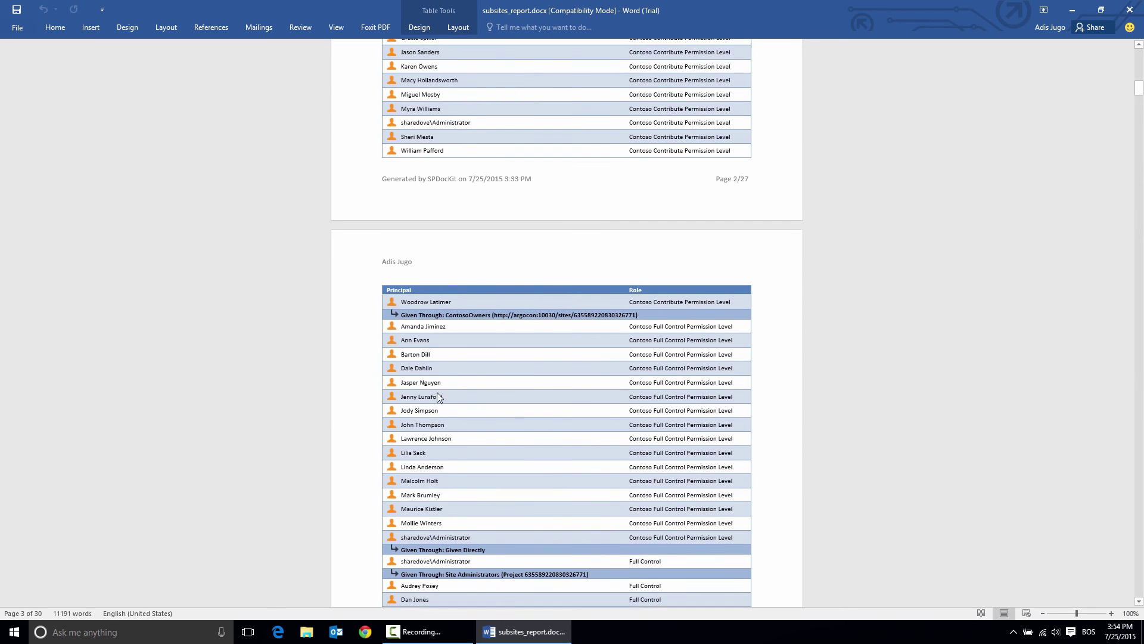
pyautogui.scroll(20, 435, 337)
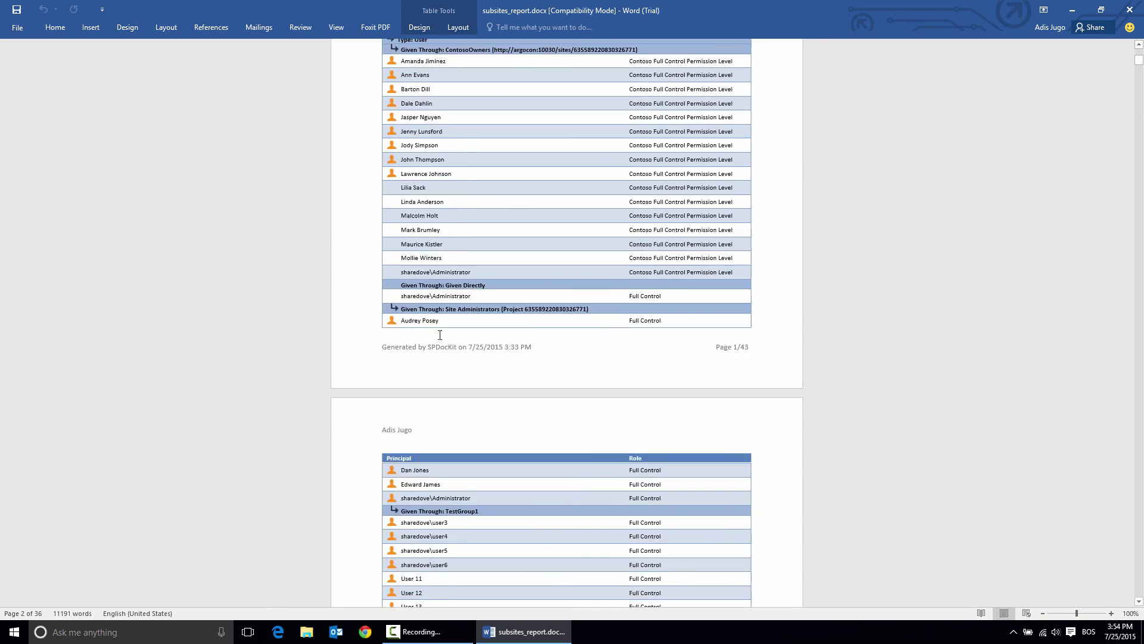
pyautogui.scroll(1, 440, 335)
# Insert the line 'Custom text explaining the context' after the Subsites line.
pyautogui.click(518, 212)
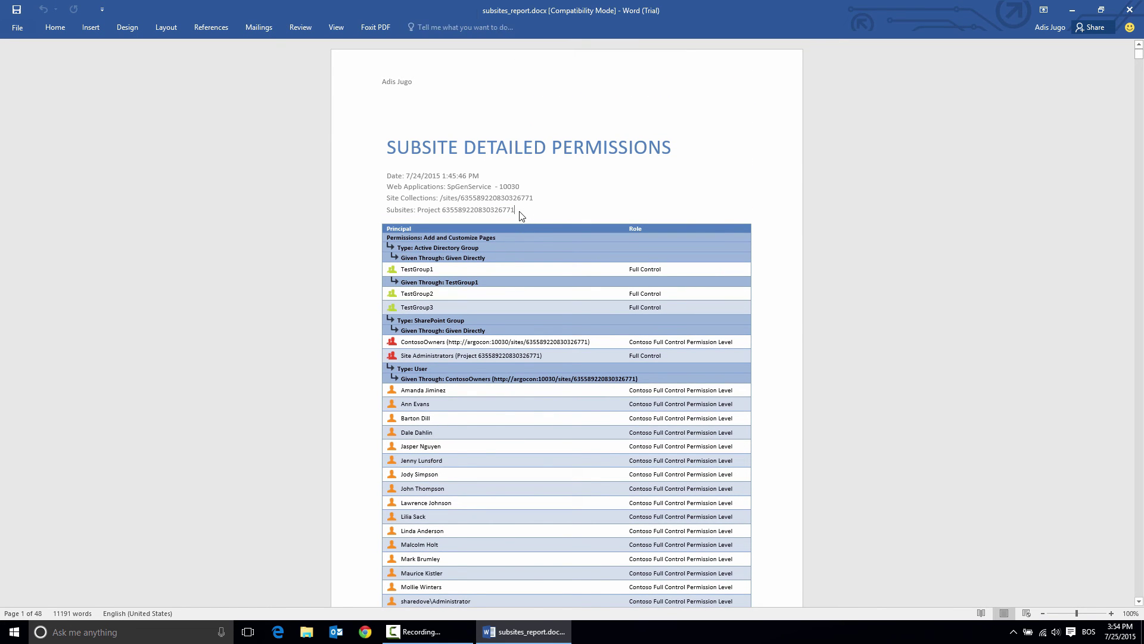
pyautogui.press('Return')
pyautogui.press('Return')
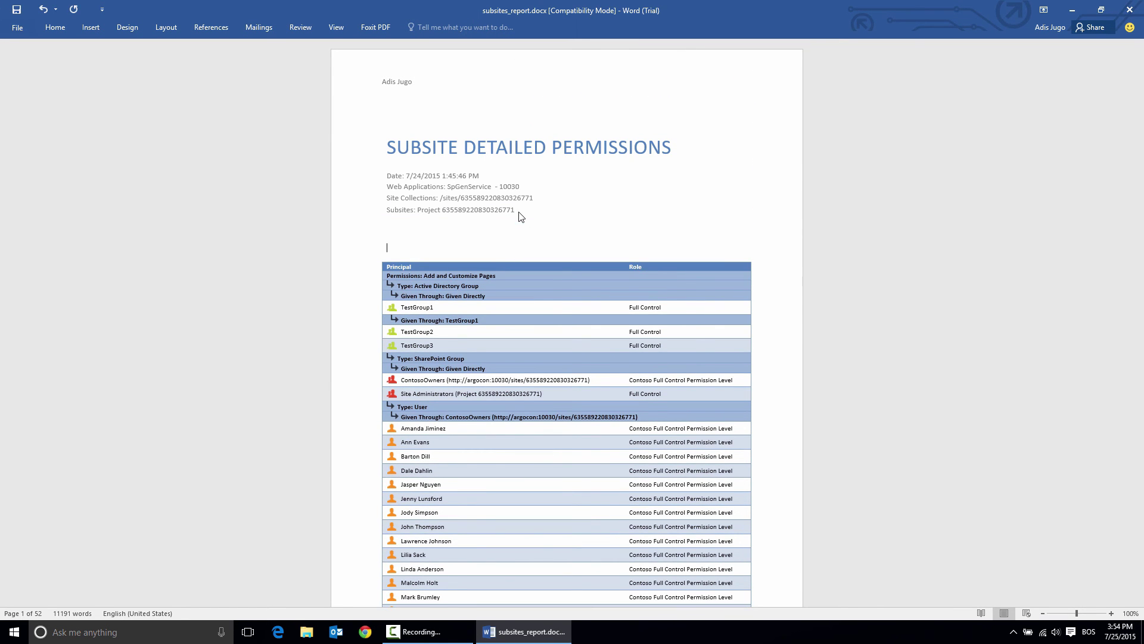
pyautogui.write('Custom tex')
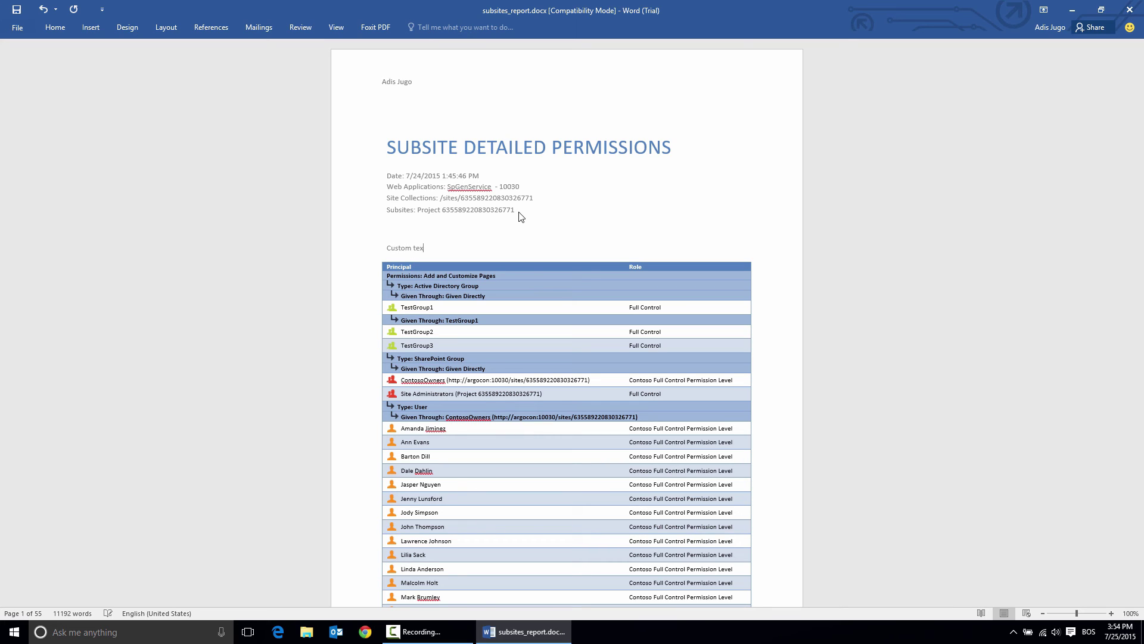
pyautogui.write('t explaining the context')
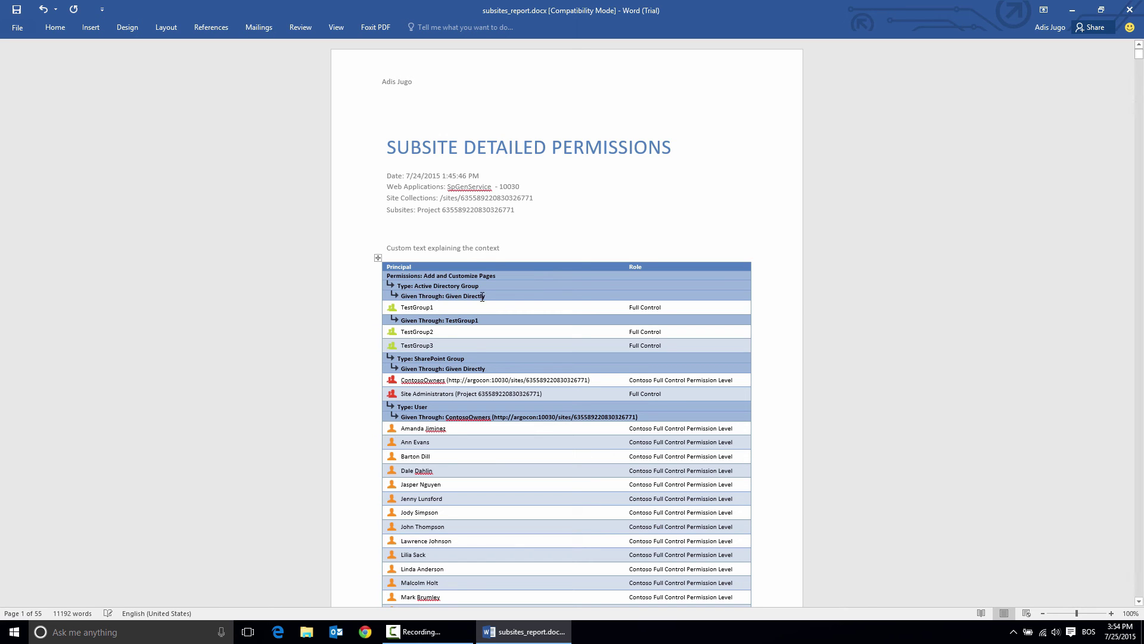